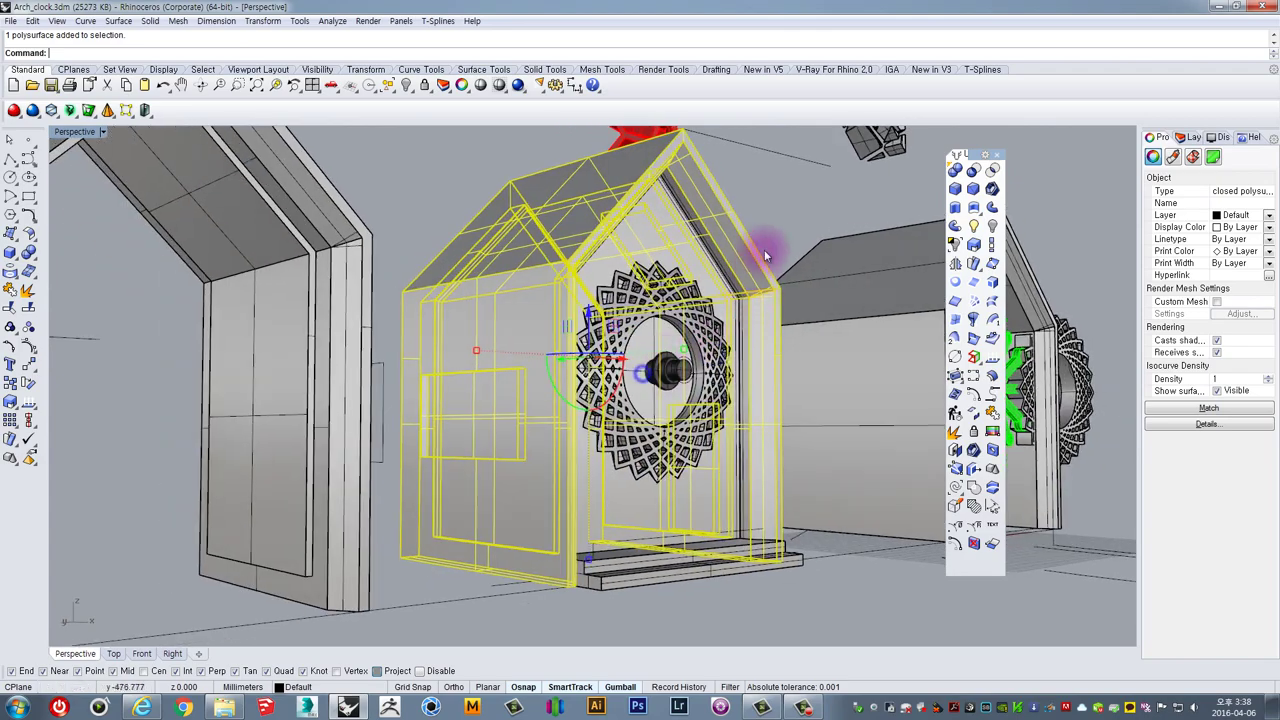
Examine the assembled house-shaped clock and the surrounding panel, wheel and decoration parts from several angles
{"action": "left_click", "coordinate": [798, 221]}
{"action": "right_click_drag", "start_coordinate": [798, 221], "coordinate": [733, 330]}
{"action": "left_click", "coordinate": [533, 465]}
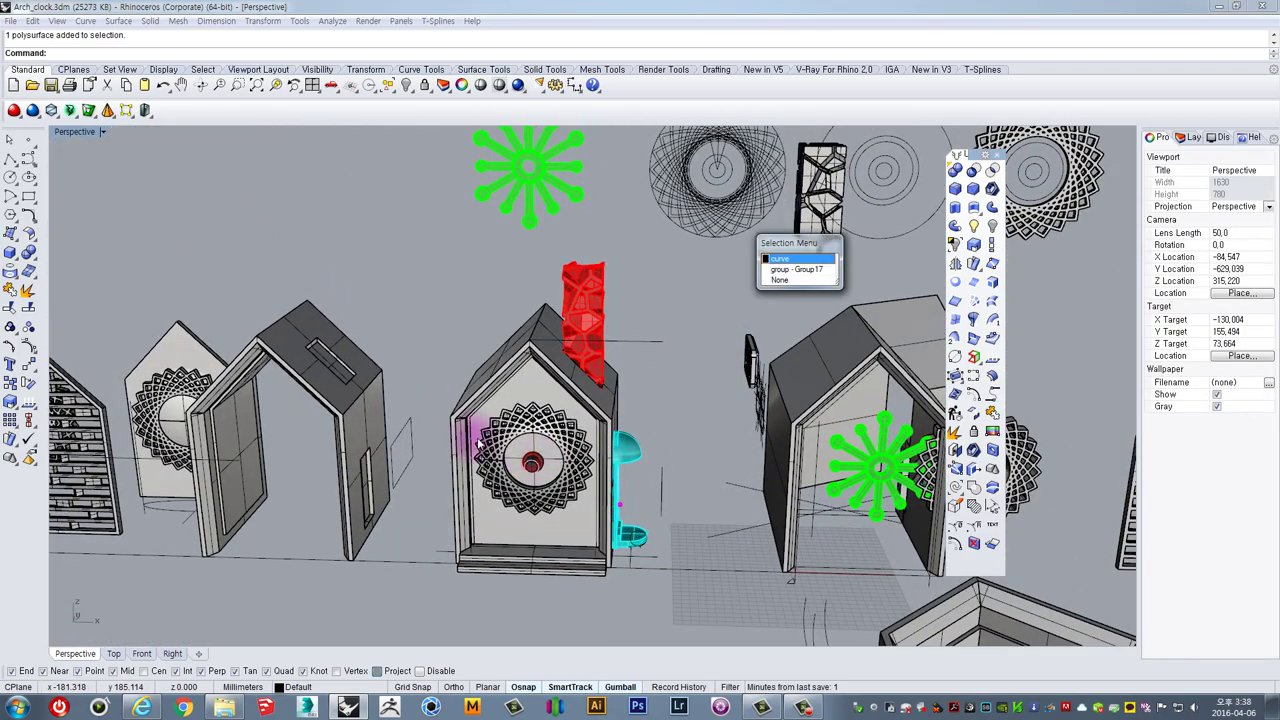
{"action": "right_click", "coordinate": [533, 462]}
{"action": "right_click_drag", "start_coordinate": [453, 402], "coordinate": [826, 392]}
{"action": "scroll", "coordinate": [650, 363], "scroll_direction": "up", "scroll_amount": 5}
{"action": "right_click_drag", "start_coordinate": [664, 340], "coordinate": [651, 378]}
{"action": "left_click", "coordinate": [656, 324]}
{"action": "scroll", "coordinate": [670, 328], "scroll_direction": "down", "scroll_amount": 4}
{"action": "right_click_drag", "start_coordinate": [668, 322], "coordinate": [600, 391]}
{"action": "left_click", "coordinate": [603, 391]}
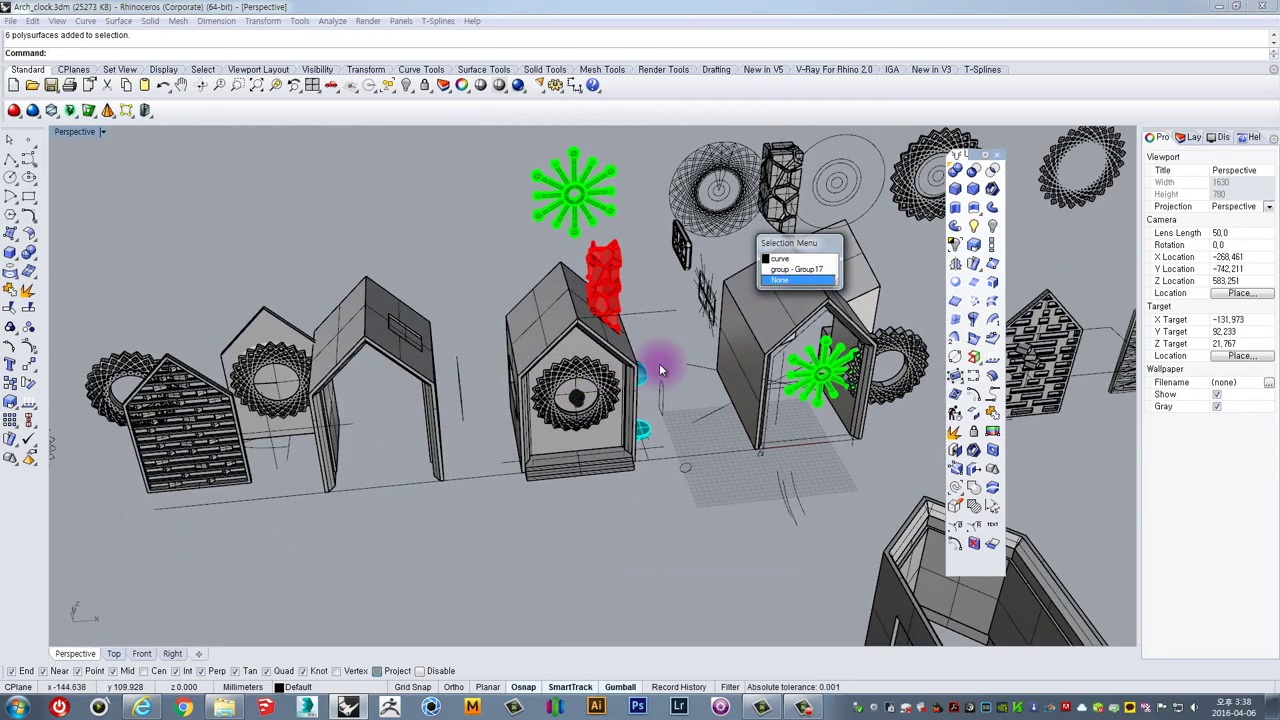
Isolate the six-part clock movement at the centre of the patterned wheel by hiding every other object
{"action": "scroll", "coordinate": [590, 405], "scroll_direction": "up", "scroll_amount": 5}
{"action": "left_click", "coordinate": [540, 344]}
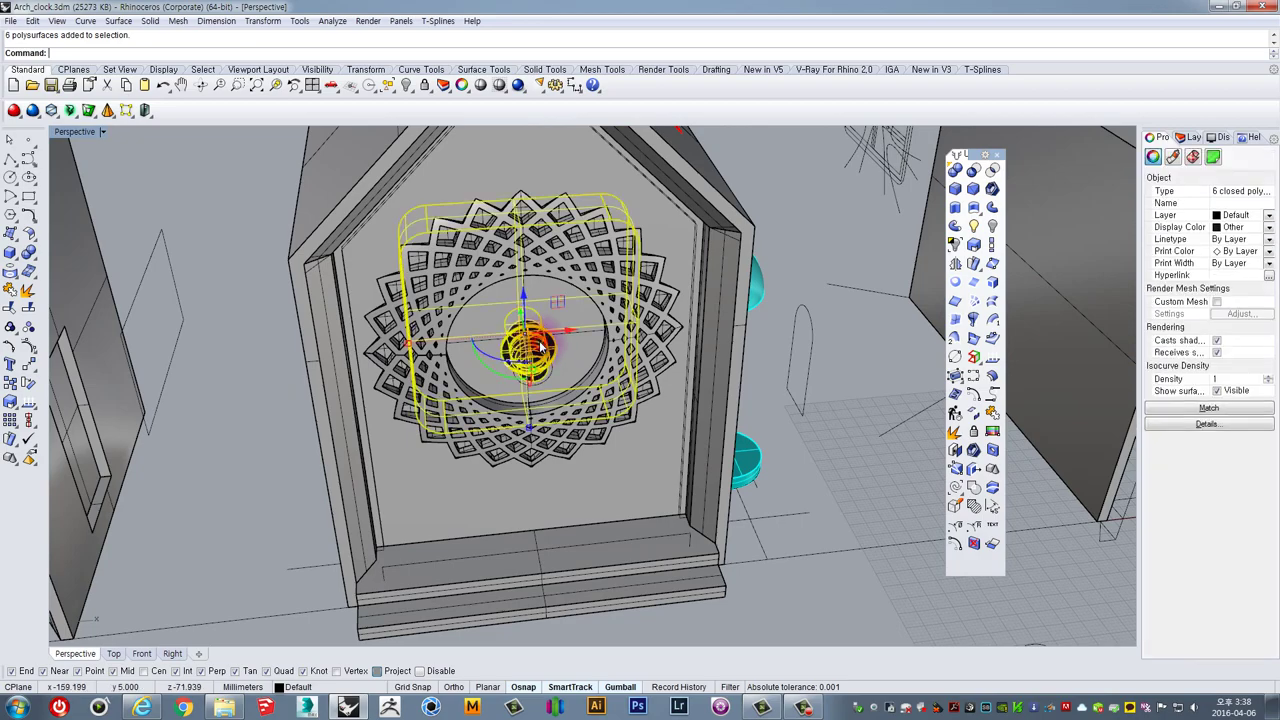
{"action": "scroll", "coordinate": [520, 360], "scroll_direction": "down", "scroll_amount": 6}
{"action": "mouse_move", "coordinate": [494, 381]}
{"action": "right_mouse_down", "text": "shift"}
{"action": "mouse_move", "coordinate": [477, 366]}
{"action": "mouse_move", "coordinate": [491, 309]}
{"action": "mouse_move", "coordinate": [474, 380]}
{"action": "right_mouse_up", "text": "shift"}
{"action": "scroll", "coordinate": [484, 386], "scroll_direction": "down", "scroll_amount": 5}
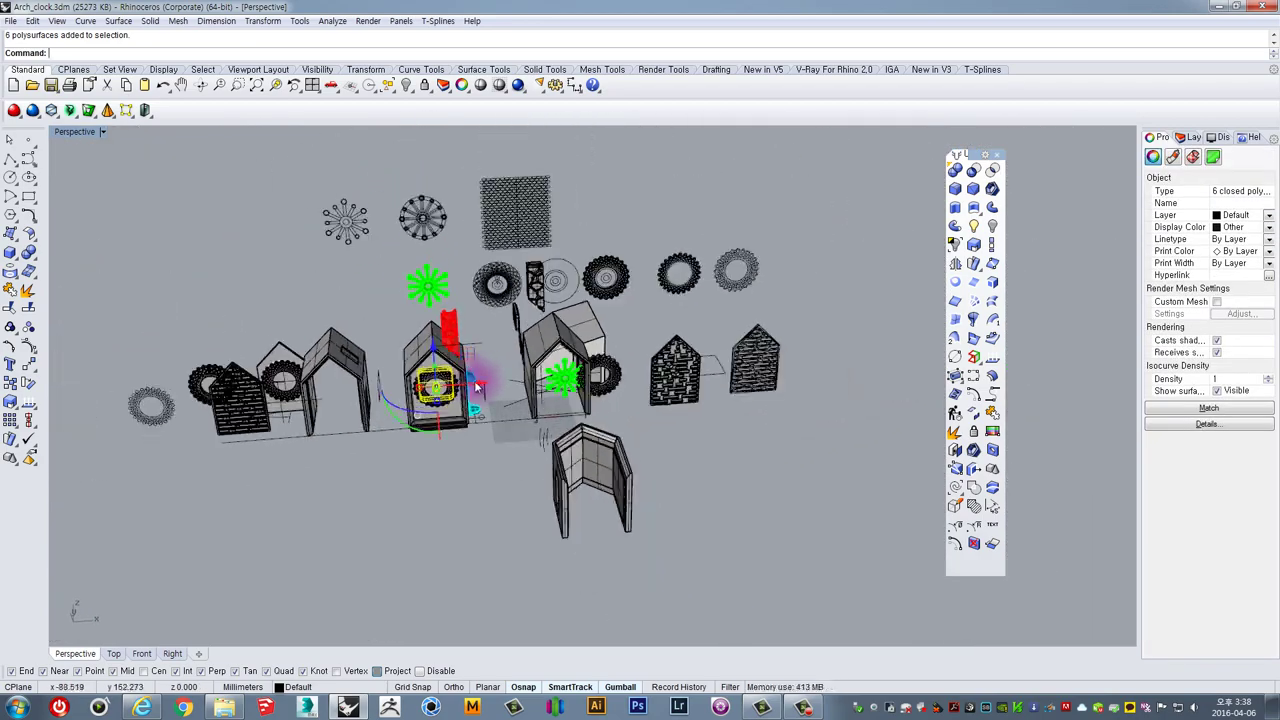
{"action": "left_click", "coordinate": [953, 244]}
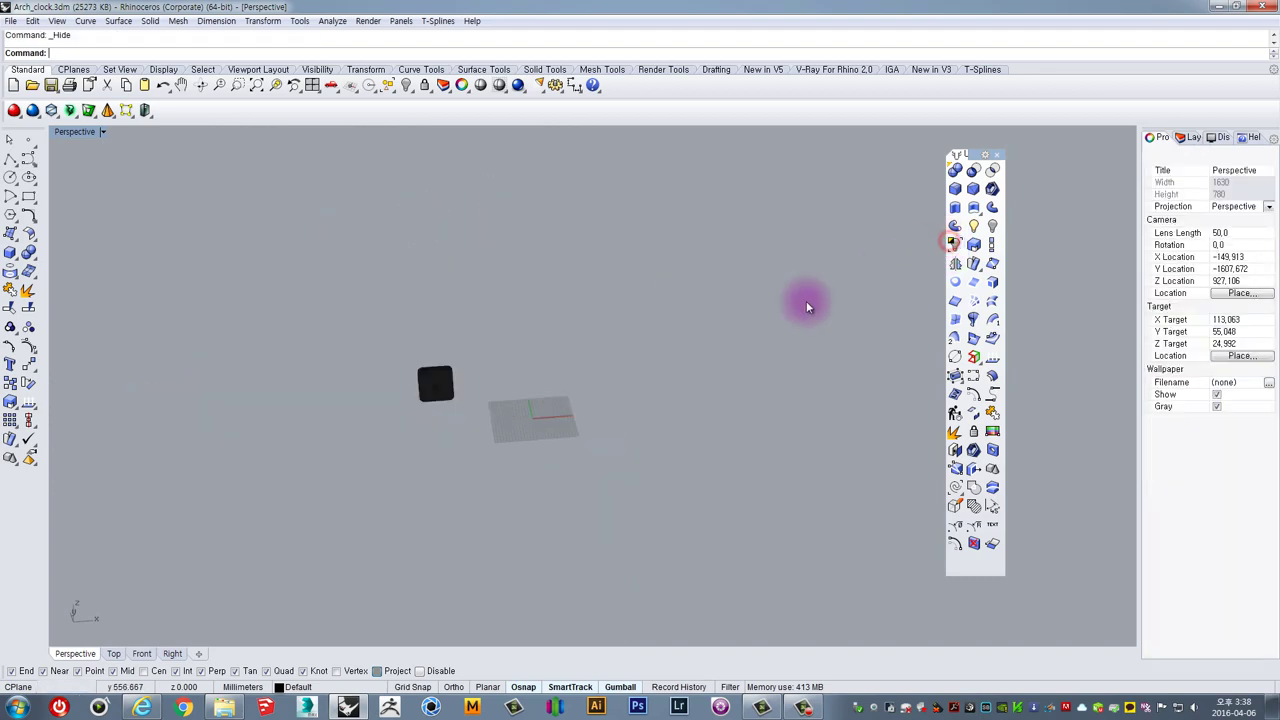
Select all six polysurfaces of the isolated clock movement in the Perspective view
{"action": "scroll", "coordinate": [437, 393], "scroll_direction": "up", "scroll_amount": 9}
{"action": "left_click", "coordinate": [437, 391]}
{"action": "right_click_drag", "start_coordinate": [441, 388], "coordinate": [543, 394]}
{"action": "right_click_drag", "start_coordinate": [543, 394], "coordinate": [666, 376]}
{"action": "left_click", "coordinate": [705, 361]}
{"action": "left_click_drag", "start_coordinate": [709, 423], "coordinate": [541, 268]}
{"action": "right_click_drag", "start_coordinate": [540, 266], "coordinate": [534, 314]}
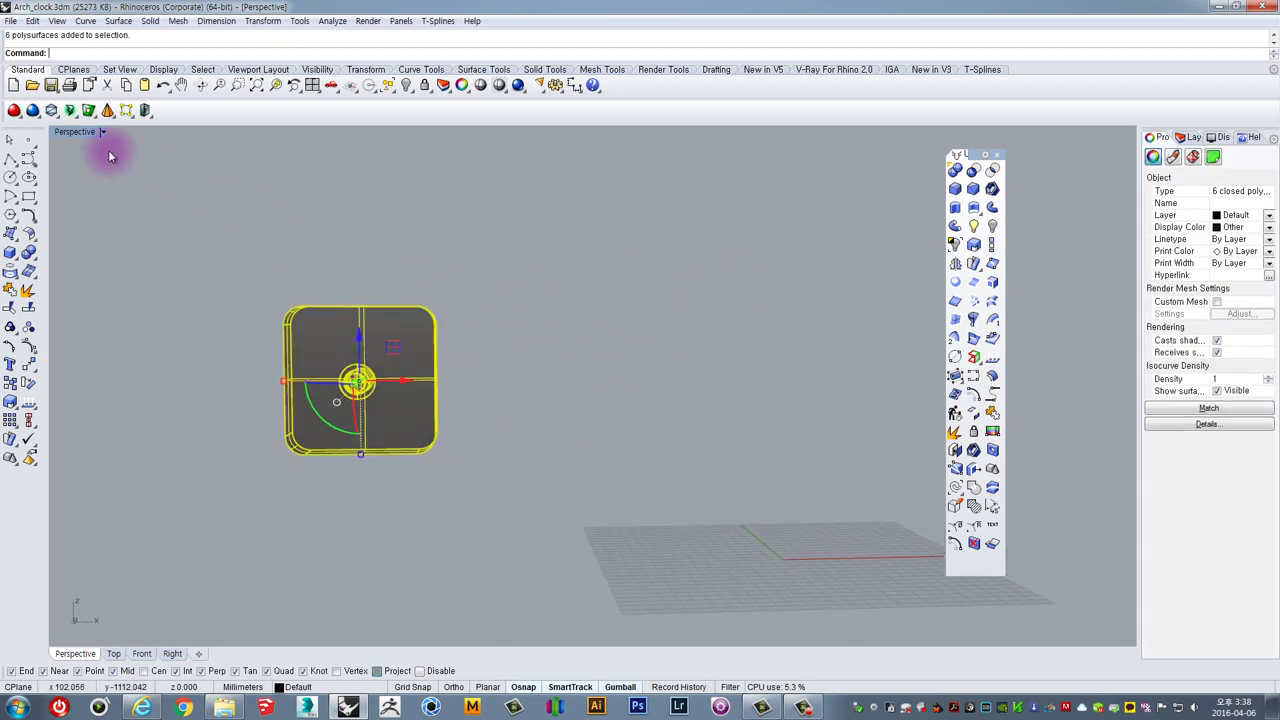
Maximize the Front view with the selected clock movement and the construction grid both in sight
{"action": "double_click", "coordinate": [73, 134]}
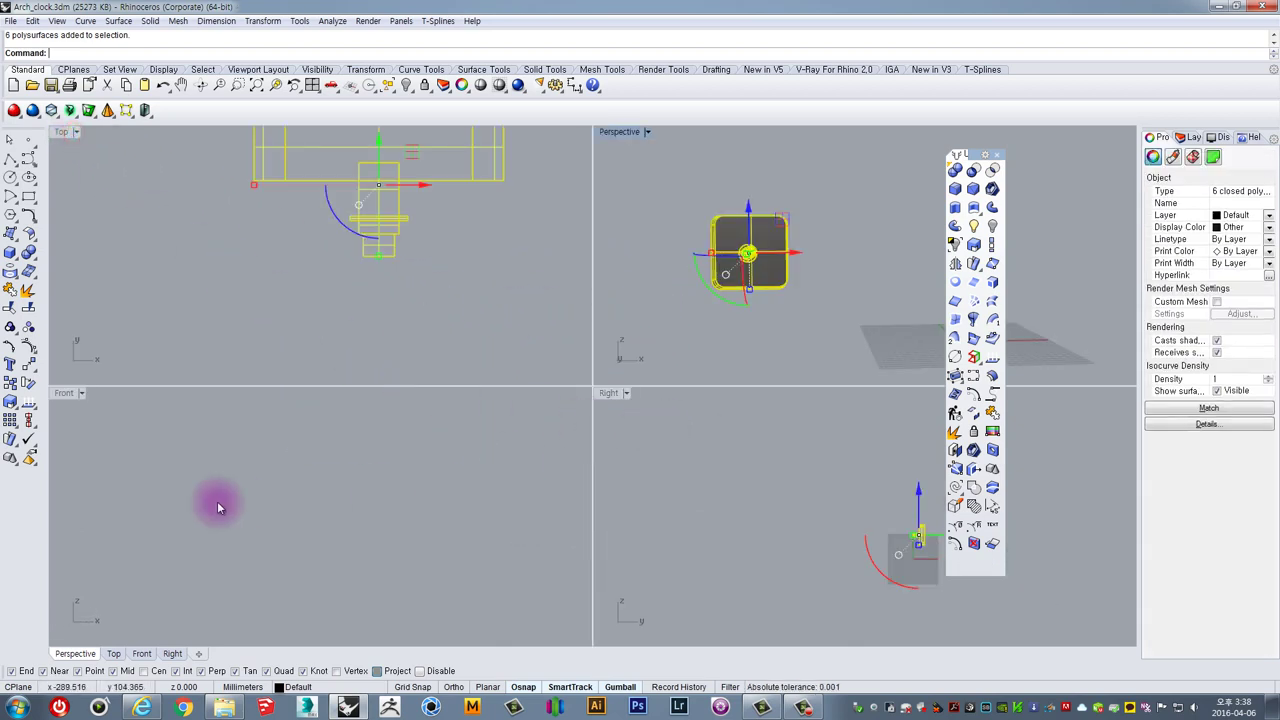
{"action": "right_click_drag", "start_coordinate": [360, 509], "coordinate": [366, 491]}
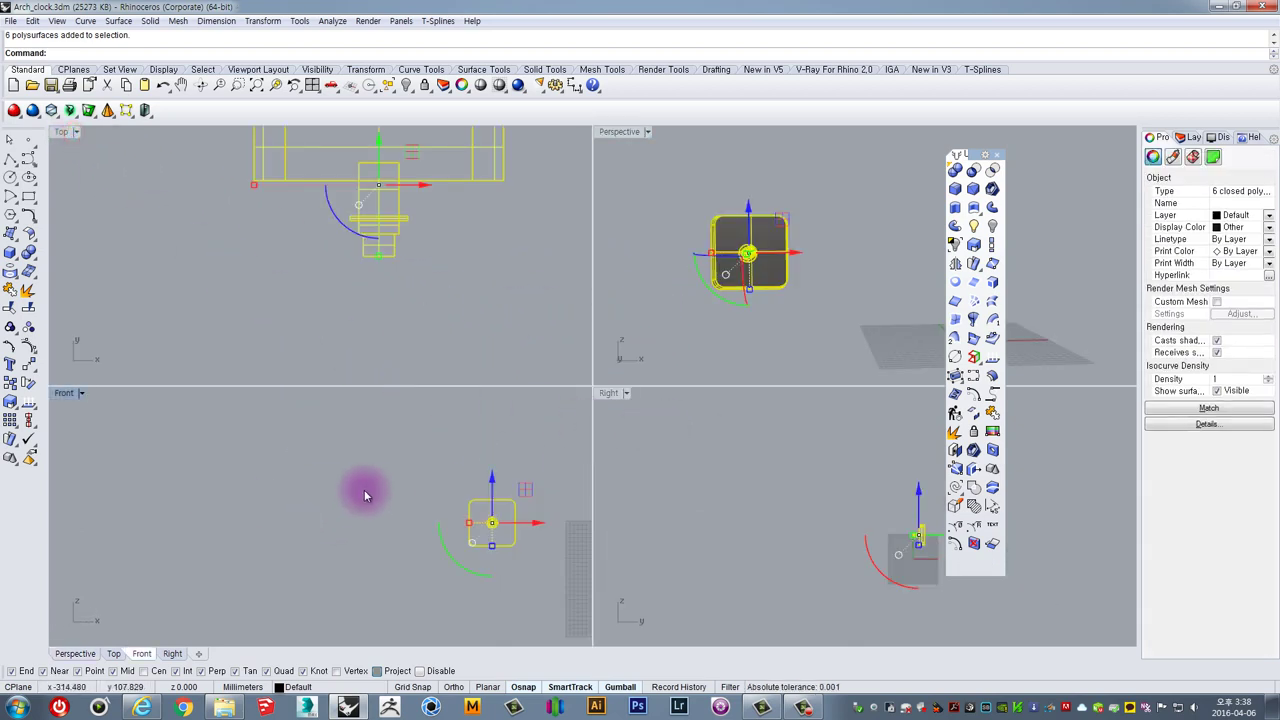
{"action": "double_click", "coordinate": [63, 393]}
{"action": "right_click_drag", "start_coordinate": [660, 357], "coordinate": [314, 405]}
{"action": "scroll", "coordinate": [532, 446], "scroll_direction": "up", "scroll_amount": 6}
{"action": "left_click_drag", "start_coordinate": [521, 463], "coordinate": [427, 364]}
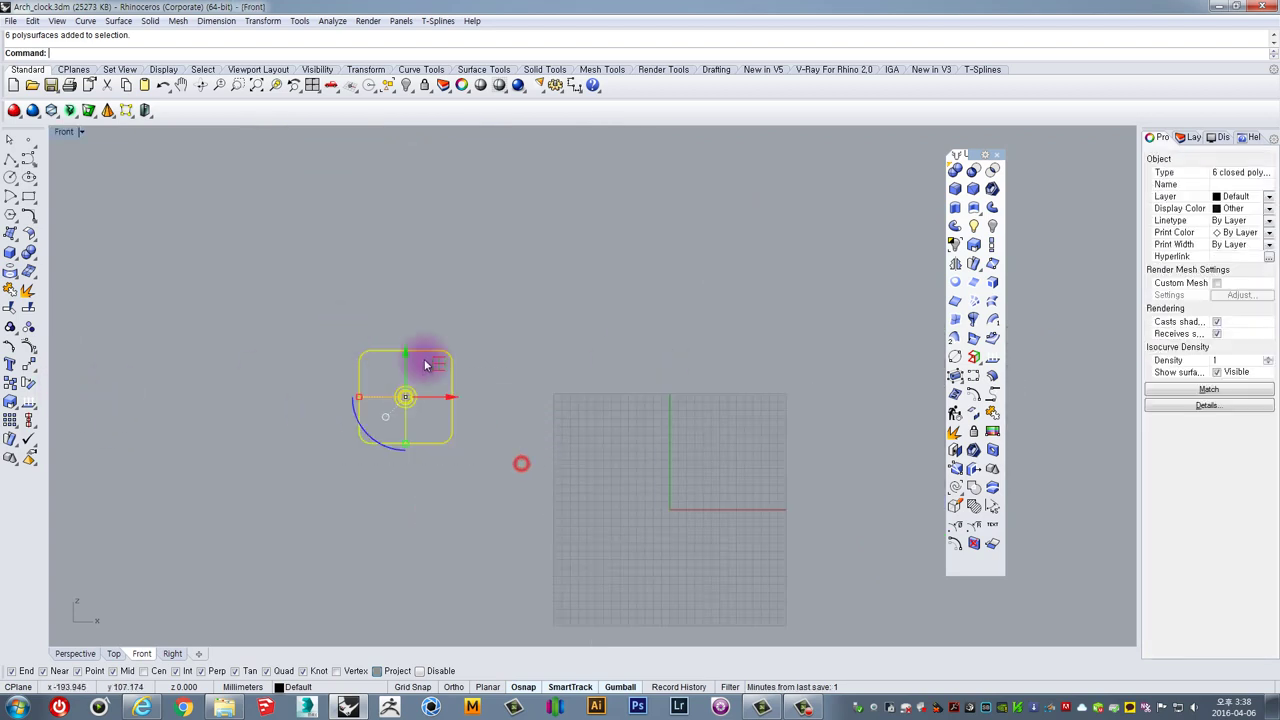
Draw a vertical guide line straight up from the origin in the Front view with the Polyline tool
{"action": "left_click", "coordinate": [10, 159]}
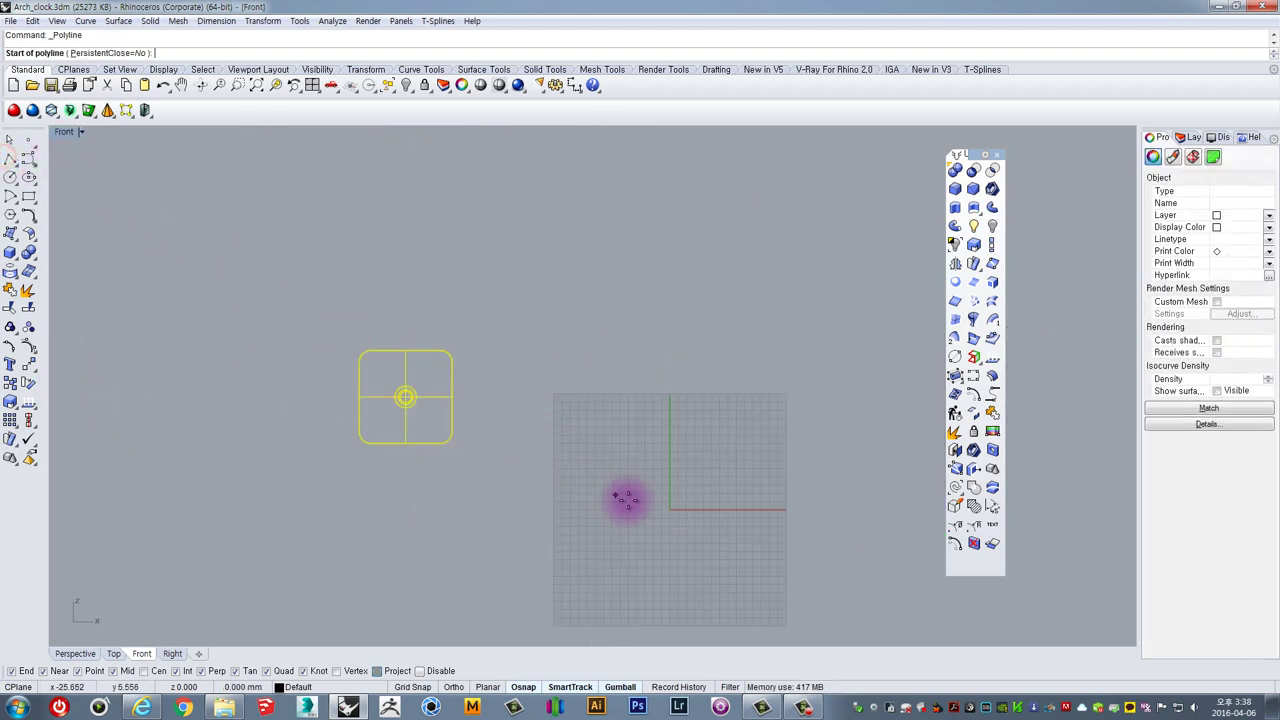
{"action": "left_click_drag", "start_coordinate": [548, 488], "coordinate": [548, 486]}
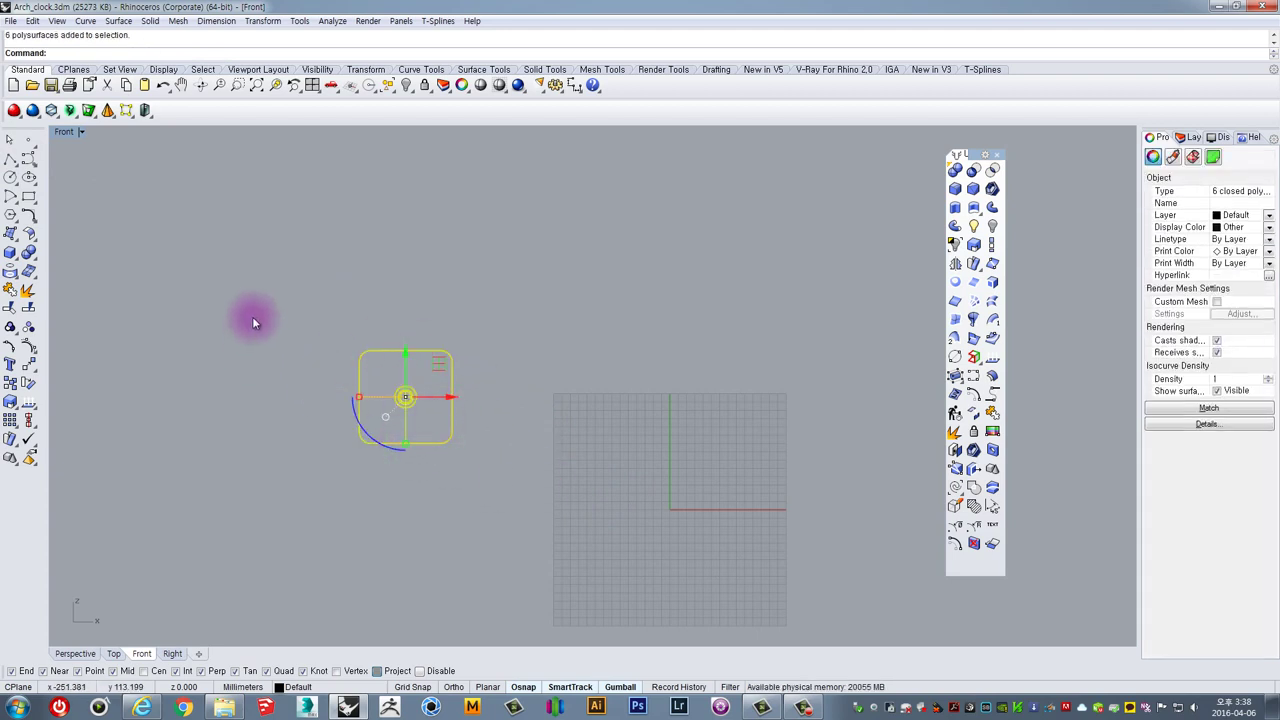
{"action": "left_click", "coordinate": [10, 159]}
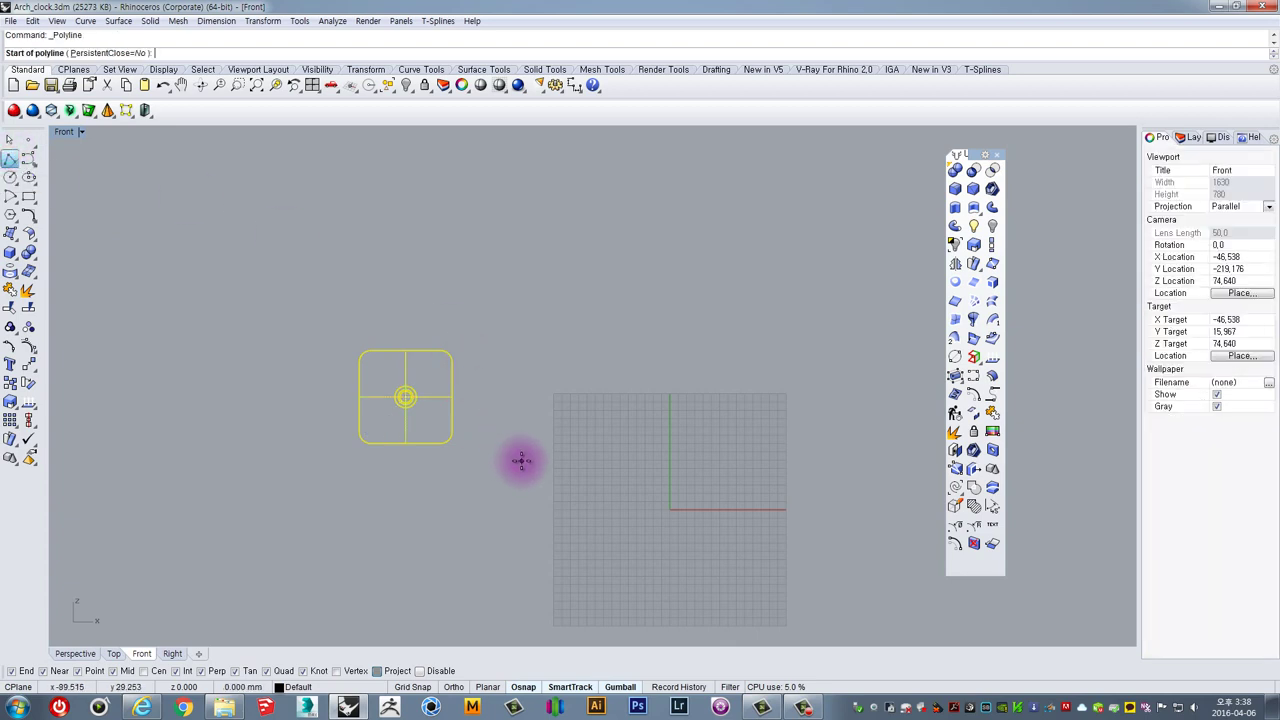
{"action": "scroll", "coordinate": [625, 315], "scroll_direction": "down", "scroll_amount": 4}
{"action": "right_click_drag", "start_coordinate": [653, 291], "coordinate": [529, 392]}
{"action": "left_click", "coordinate": [560, 239]}
{"action": "key", "text": "Return"}
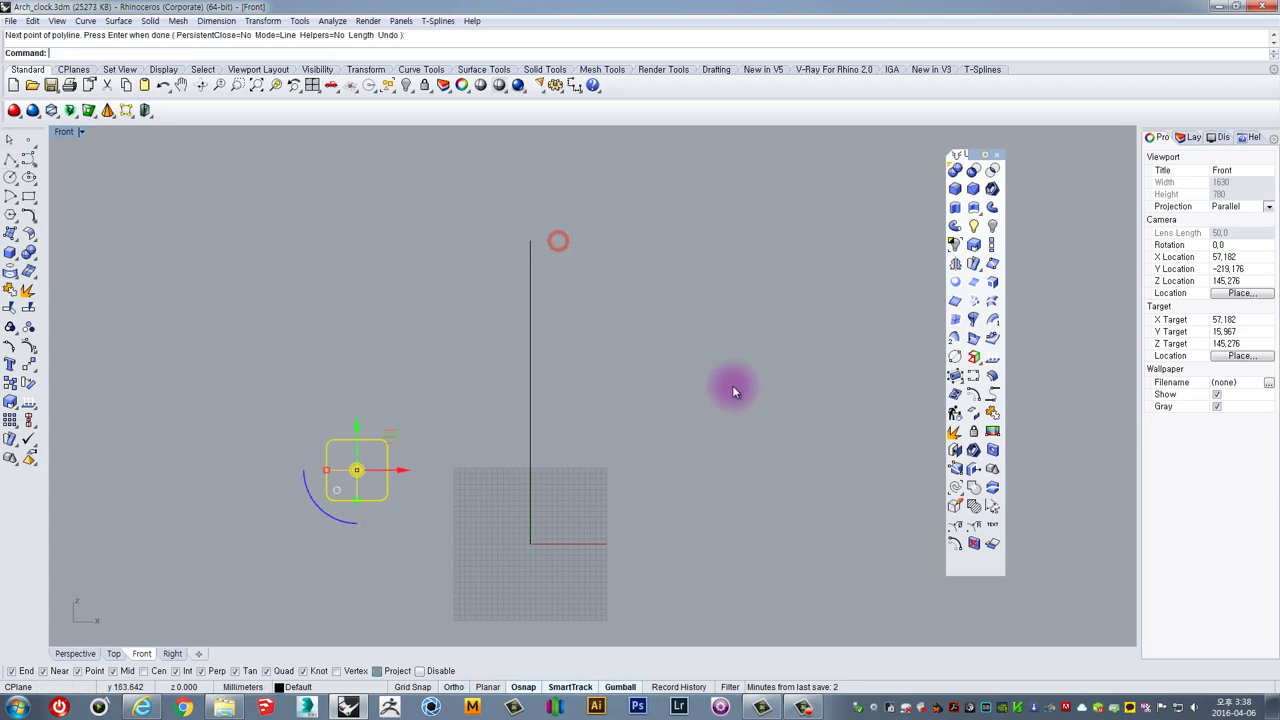
Move the clock movement horizontally from its bottom midpoint onto the vertical guide line
{"action": "left_click_drag", "start_coordinate": [400, 418], "coordinate": [383, 473]}
{"action": "scroll", "coordinate": [370, 480], "scroll_direction": "up", "scroll_amount": 8}
{"action": "right_click_drag", "start_coordinate": [371, 480], "coordinate": [391, 377]}
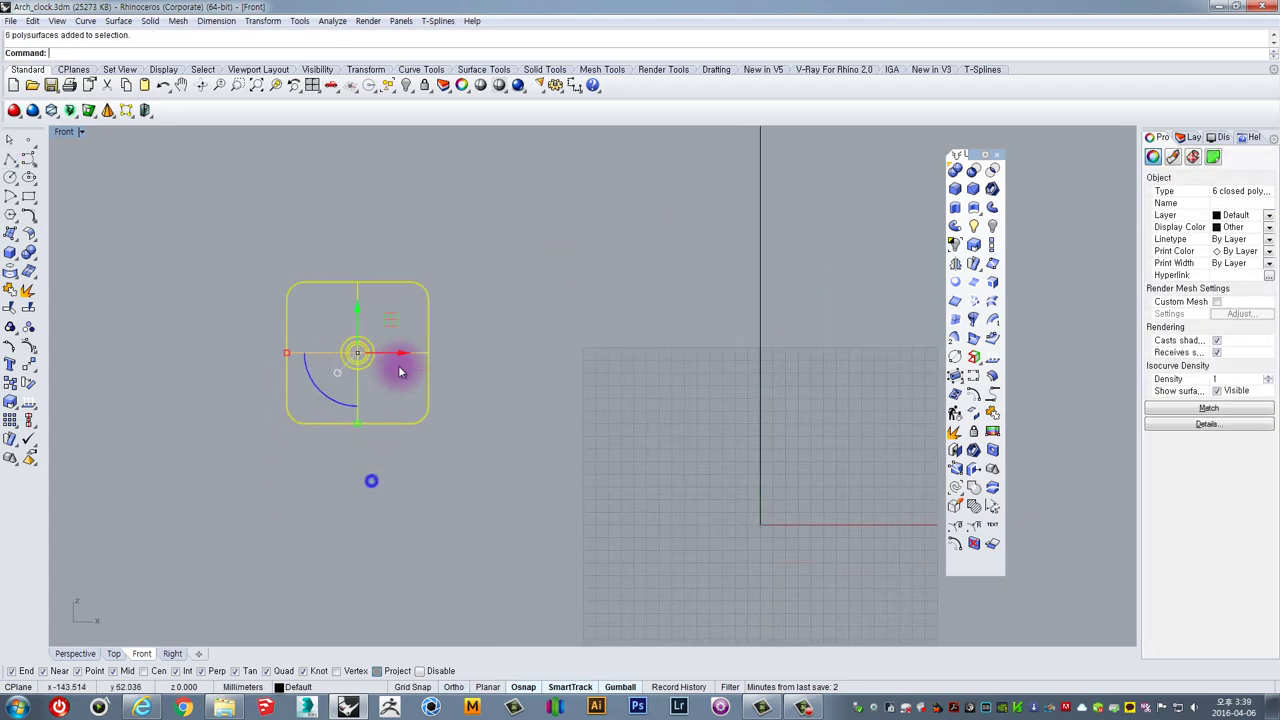
{"action": "left_click_drag", "start_coordinate": [486, 445], "coordinate": [299, 315]}
{"action": "right_click_drag", "start_coordinate": [457, 366], "coordinate": [441, 337]}
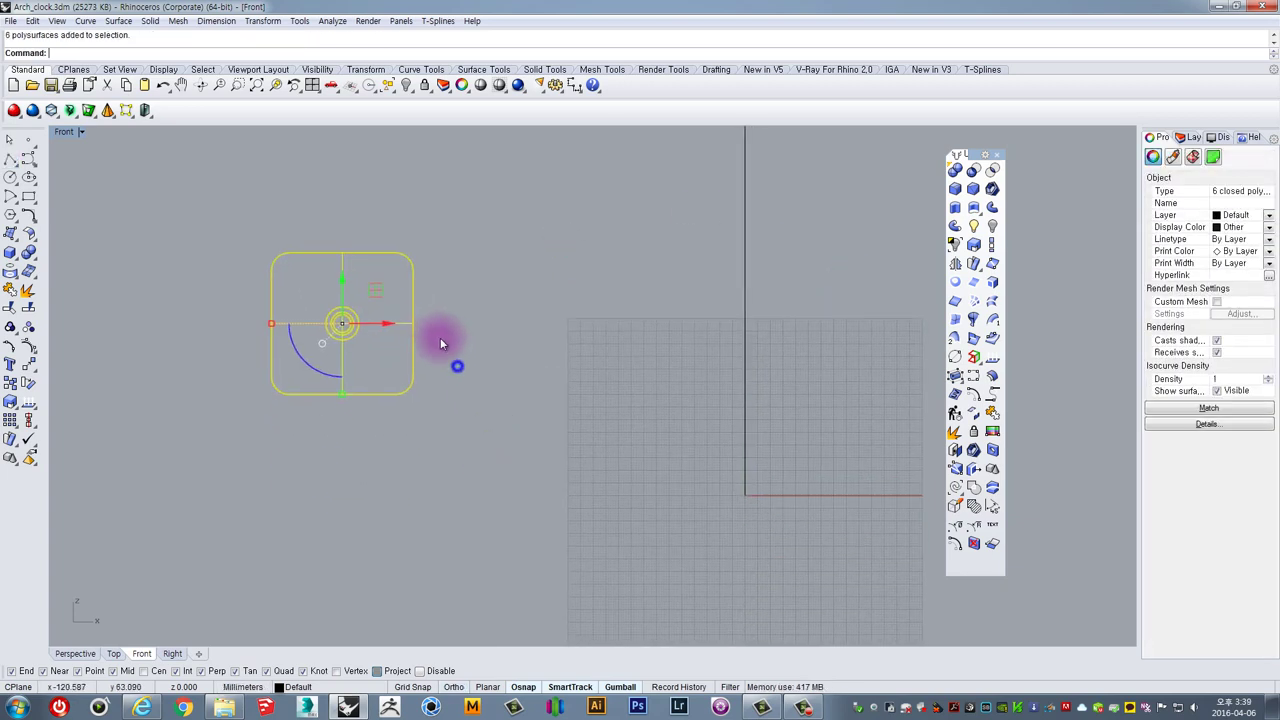
{"action": "type", "text": "m"}
{"action": "key", "text": "Return"}
{"action": "left_click", "coordinate": [341, 393]}
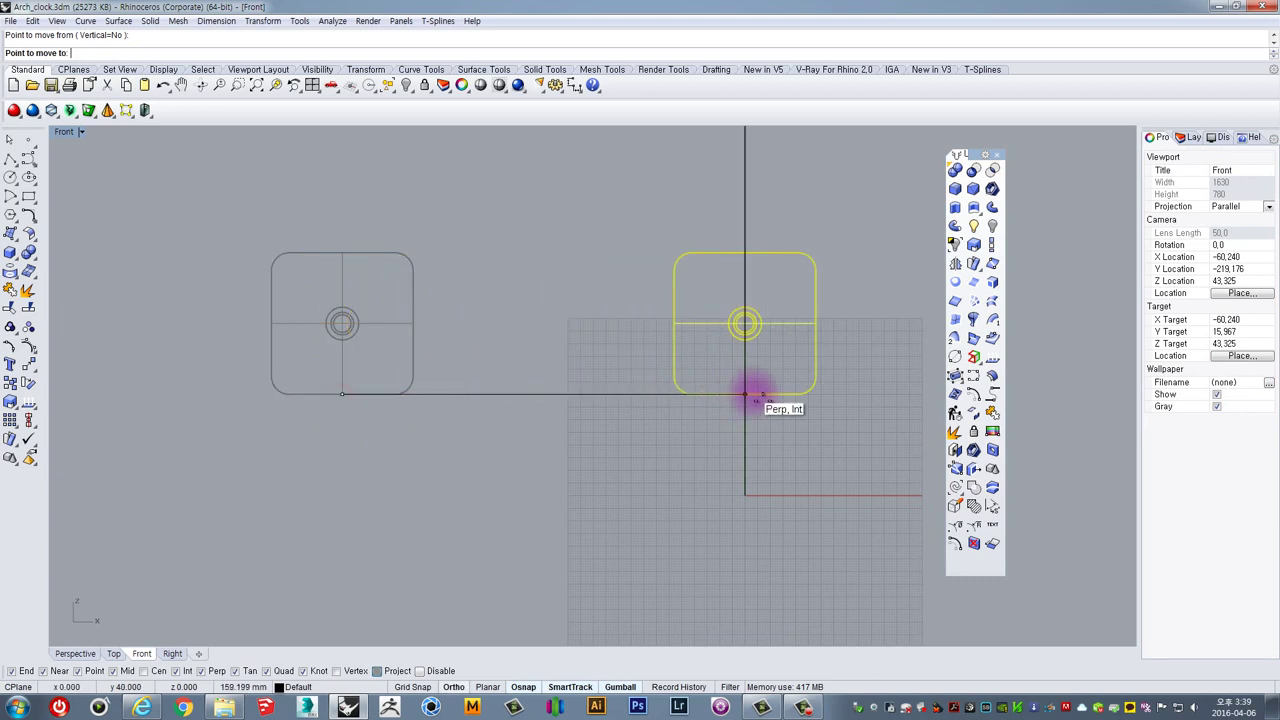
{"action": "left_click", "coordinate": [754, 392]}
{"action": "left_click", "coordinate": [834, 427]}
Delete the vertical guide line and undo the deletion
{"action": "right_click_drag", "start_coordinate": [823, 387], "coordinate": [637, 436]}
{"action": "left_click_drag", "start_coordinate": [688, 294], "coordinate": [505, 238]}
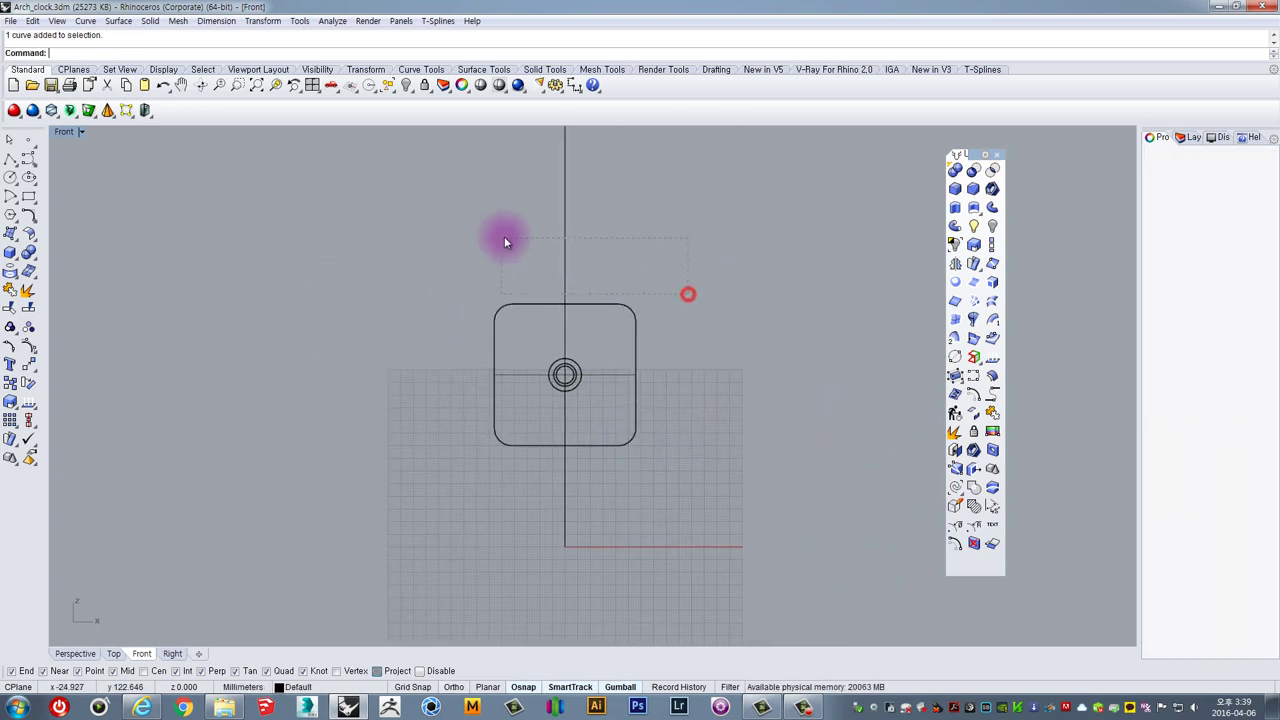
{"action": "right_click_drag", "start_coordinate": [622, 233], "coordinate": [576, 303]}
{"action": "left_click", "coordinate": [754, 346]}
{"action": "right_click_drag", "start_coordinate": [746, 426], "coordinate": [729, 325]}
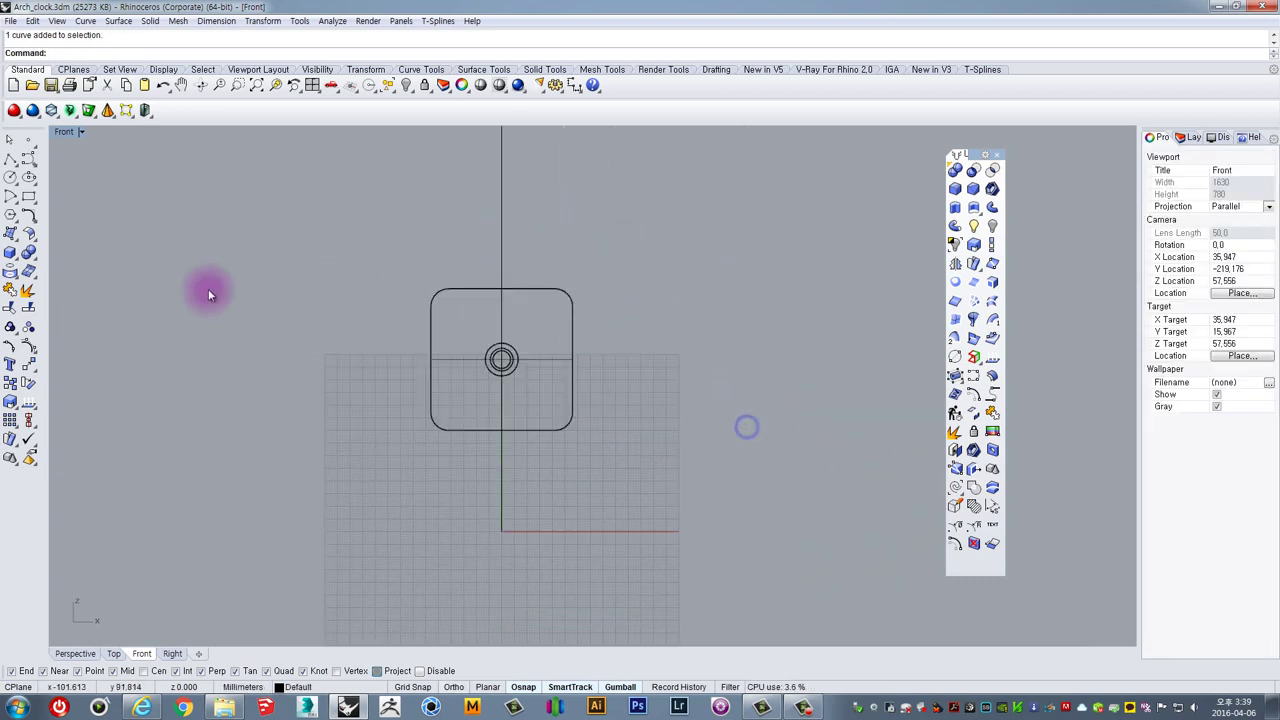
{"action": "left_click", "coordinate": [27, 197]}
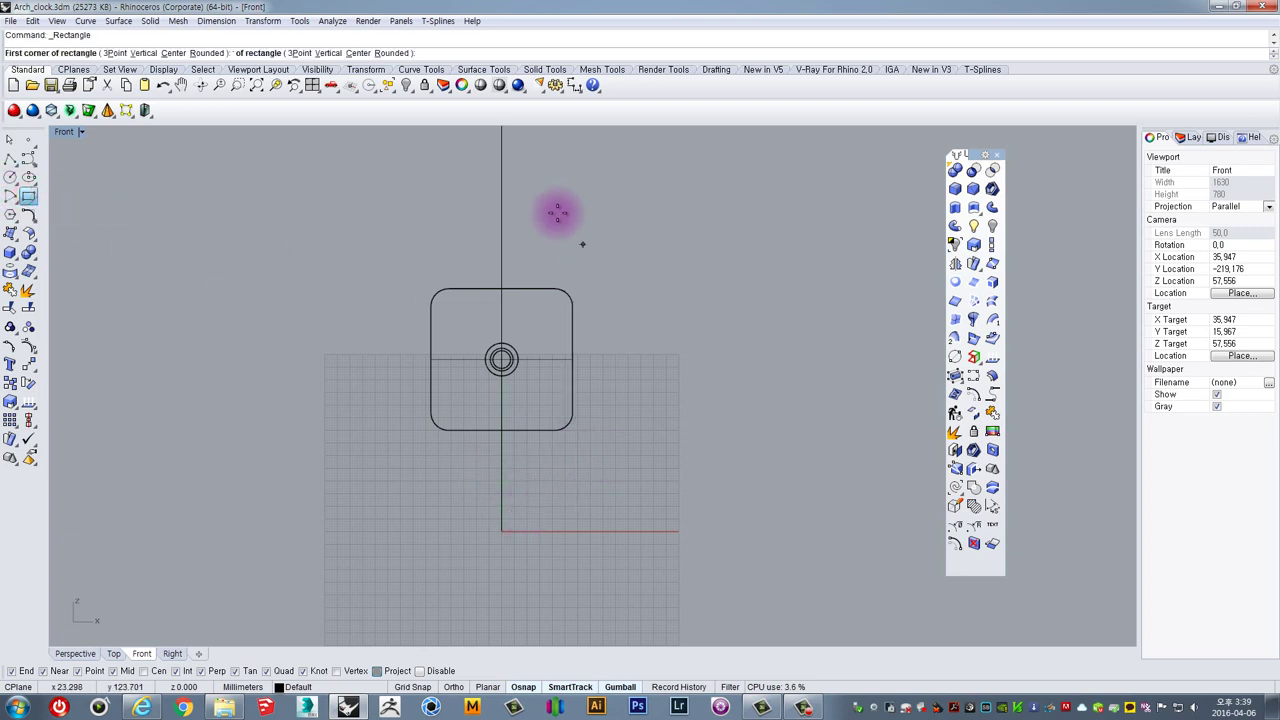
{"action": "left_click_drag", "start_coordinate": [557, 197], "coordinate": [436, 160]}
{"action": "right_click_drag", "start_coordinate": [473, 216], "coordinate": [451, 264]}
{"action": "key", "text": "Delete"}
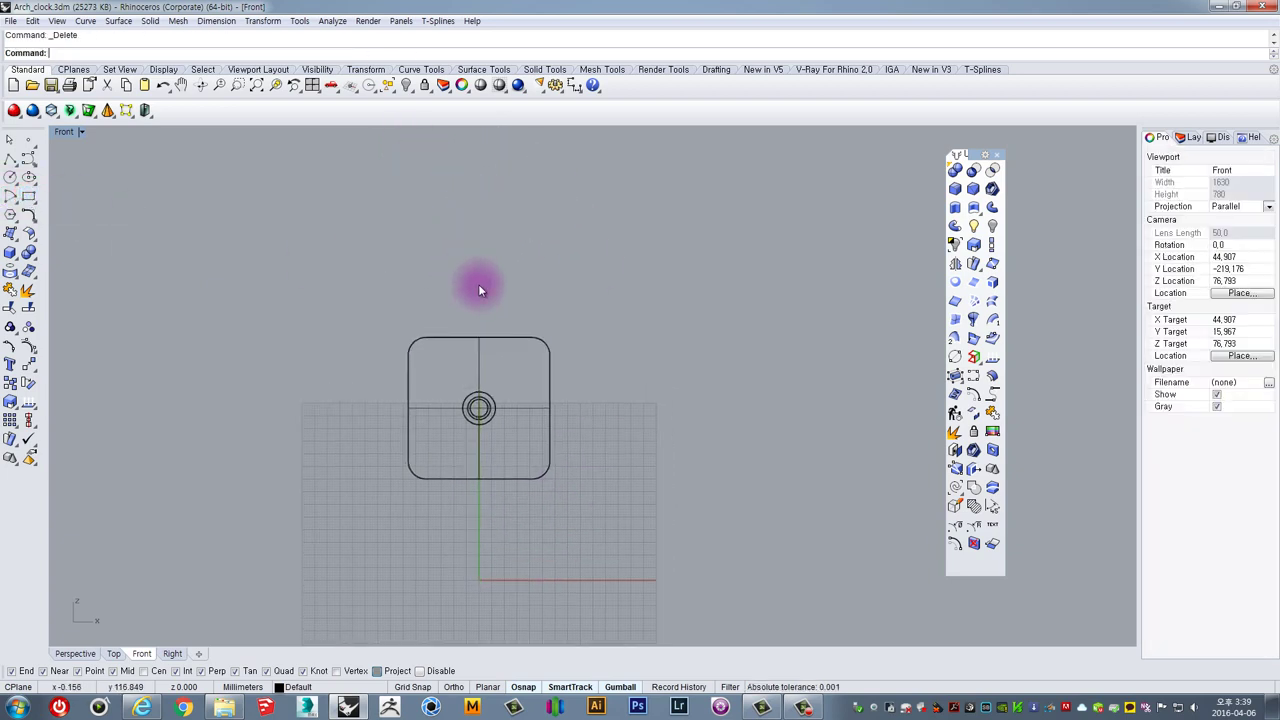
{"action": "scroll", "coordinate": [485, 290], "scroll_direction": "down", "scroll_amount": 2}
{"action": "right_click_drag", "start_coordinate": [523, 314], "coordinate": [487, 293]}
{"action": "key", "text": "ctrl+z"}
Lock the vertical guide line above the clock movement
{"action": "left_click", "coordinate": [486, 246]}
{"action": "left_click_drag", "start_coordinate": [537, 258], "coordinate": [316, 175]}
{"action": "right_click_drag", "start_coordinate": [550, 201], "coordinate": [555, 239]}
{"action": "left_click", "coordinate": [424, 87]}
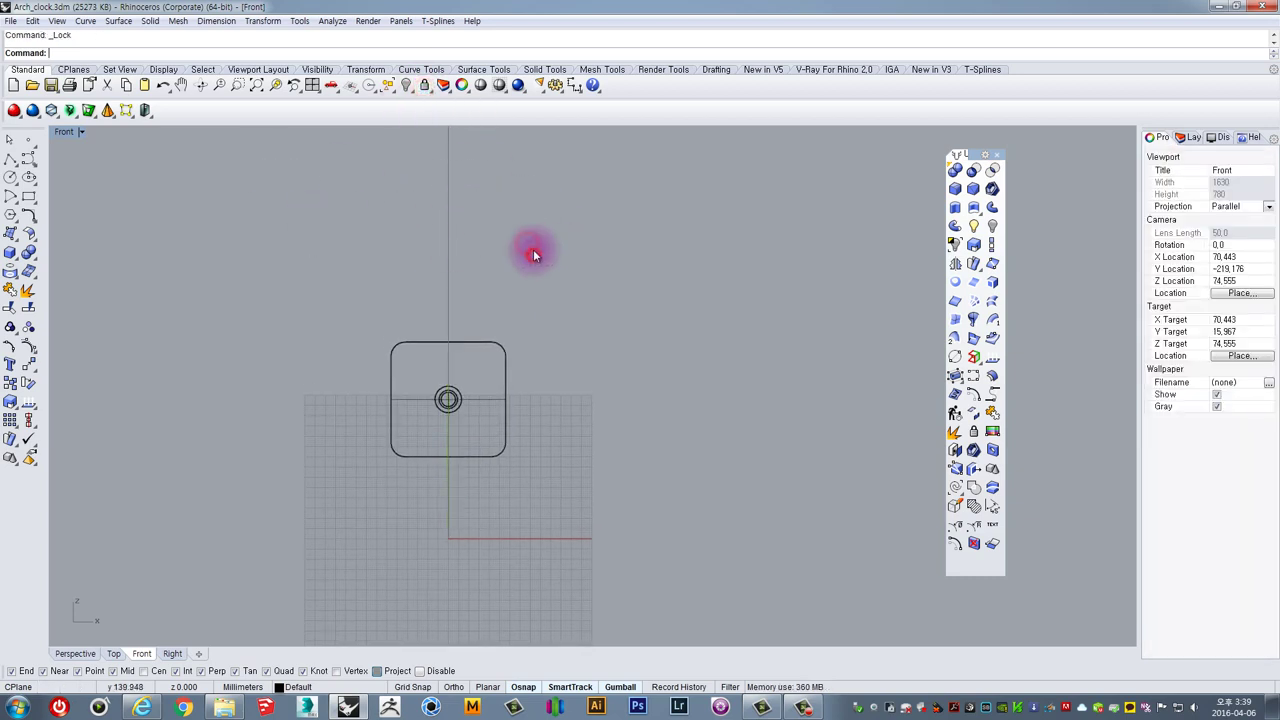
{"action": "right_click_drag", "start_coordinate": [533, 255], "coordinate": [539, 317]}
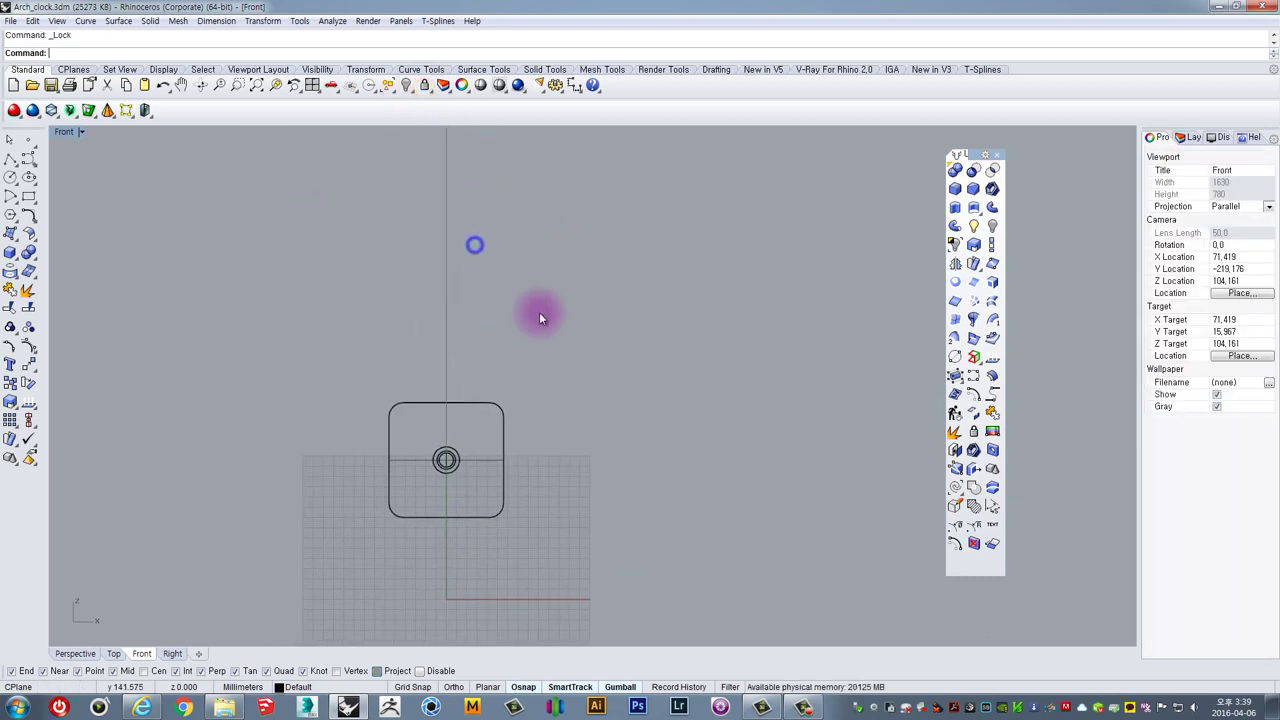
Draw a rectangle about 126 mm wide and 155 mm high with its first corner at the origin
{"action": "left_click", "coordinate": [22, 201]}
{"action": "right_click_drag", "start_coordinate": [486, 371], "coordinate": [438, 284]}
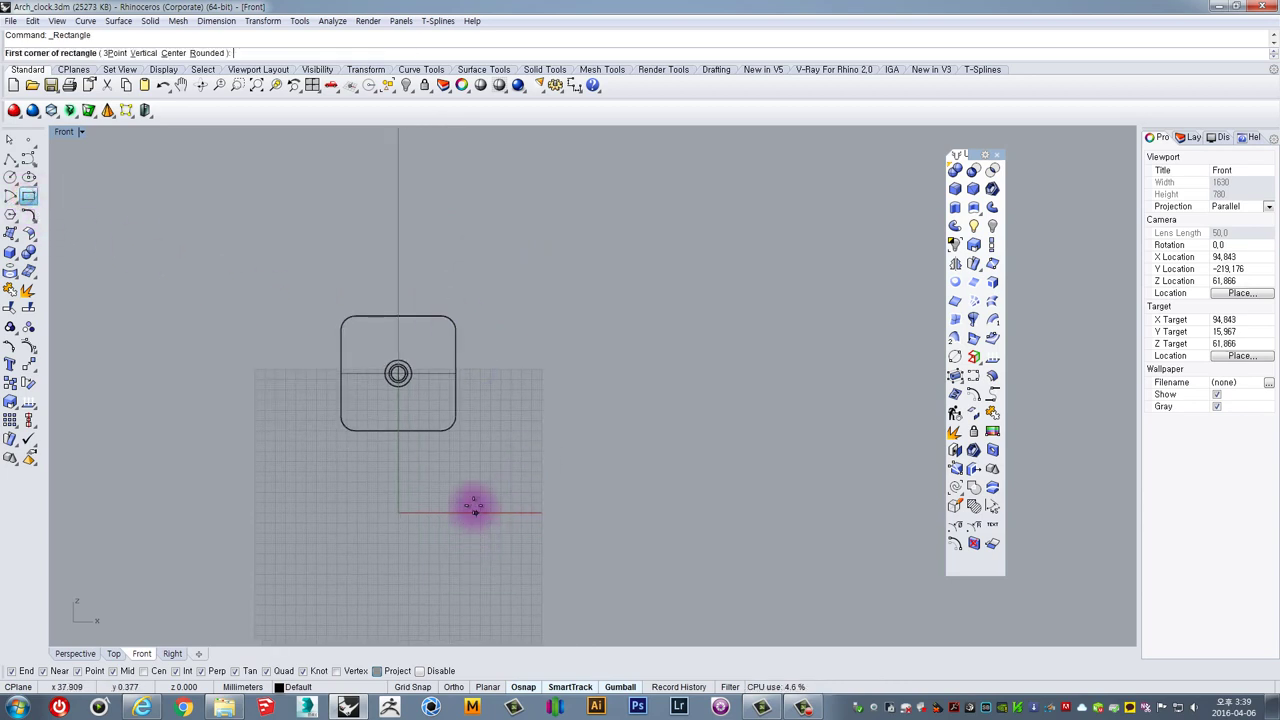
{"action": "left_click", "coordinate": [398, 513]}
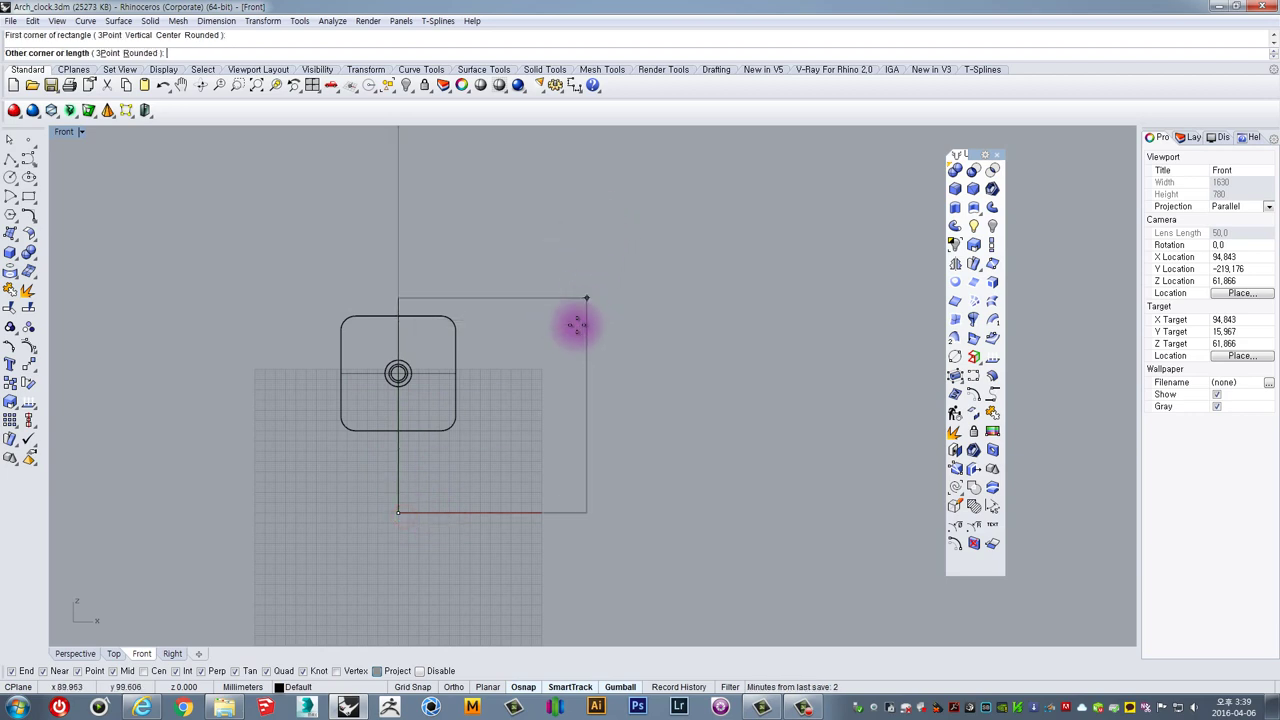
{"action": "left_click", "coordinate": [657, 195]}
Move the rectangle from the midpoint of its bottom edge to the origin so it is centred on the guide line
{"action": "left_click_drag", "start_coordinate": [735, 220], "coordinate": [643, 379]}
{"action": "right_click_drag", "start_coordinate": [660, 369], "coordinate": [680, 323]}
{"action": "right_click_drag", "start_coordinate": [529, 481], "coordinate": [546, 515]}
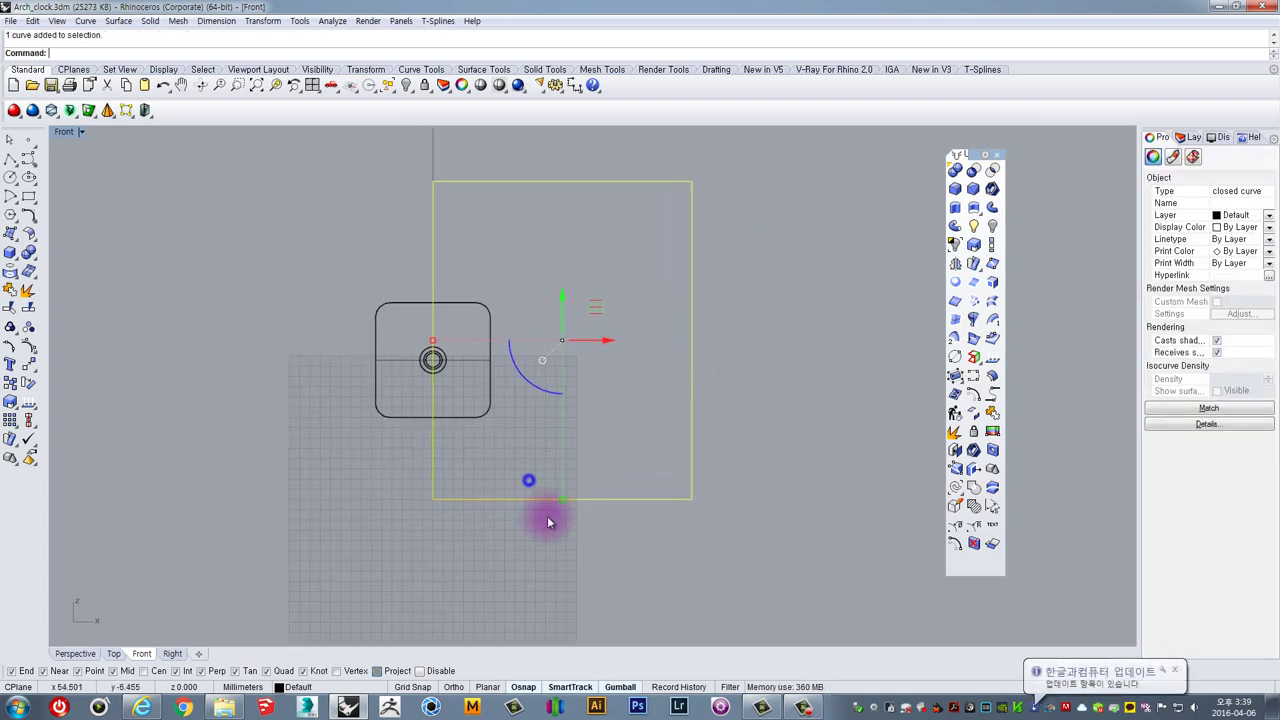
{"action": "left_click", "coordinate": [564, 501]}
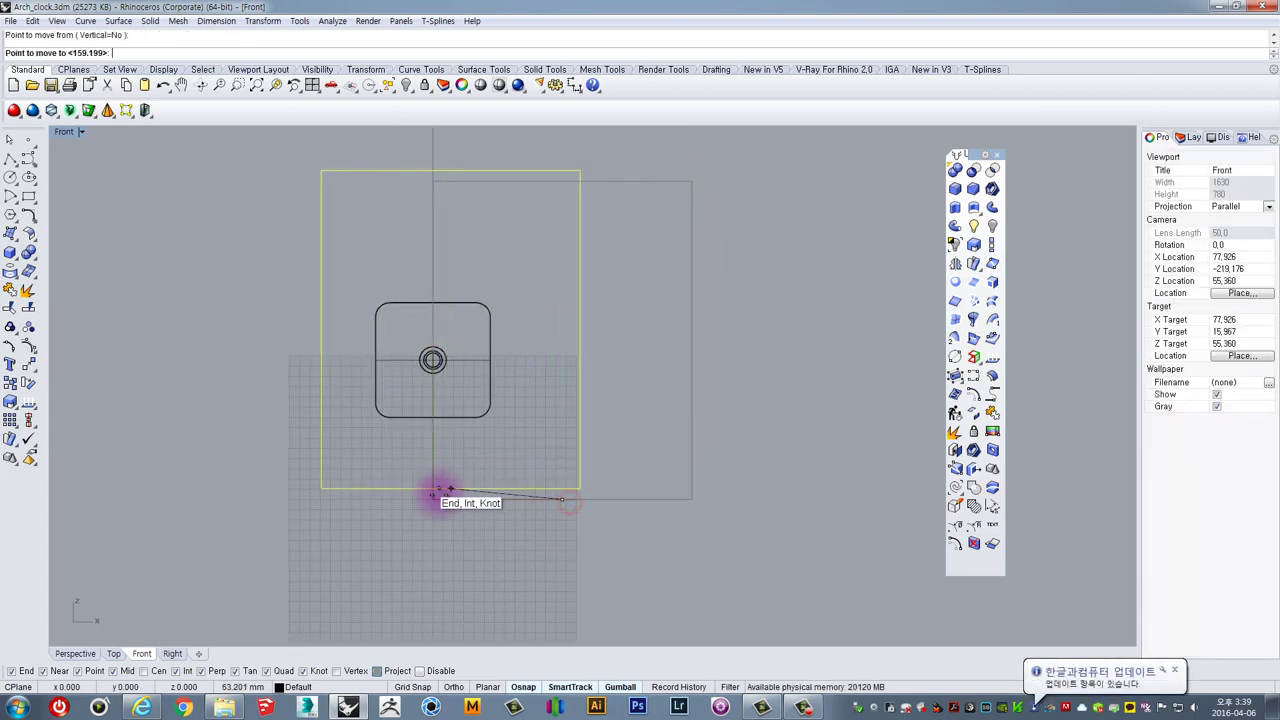
{"action": "left_click", "coordinate": [431, 503]}
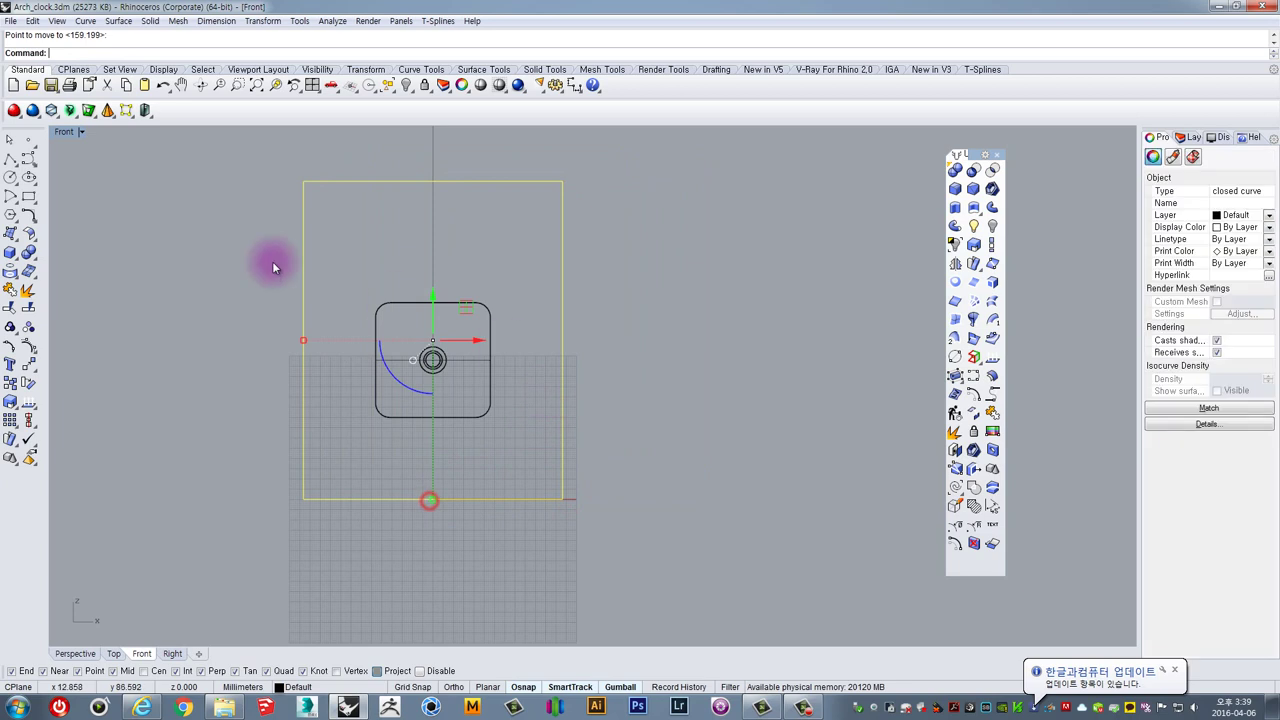
{"action": "left_click", "coordinate": [134, 315]}
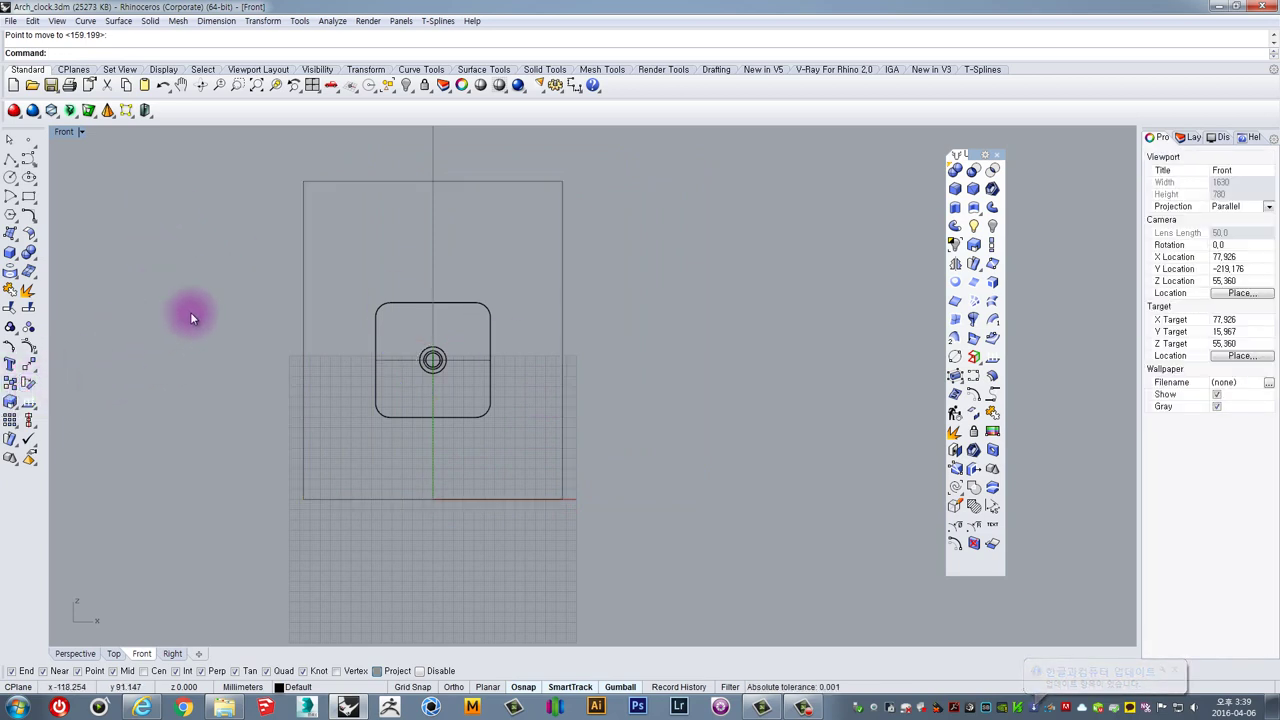
{"action": "left_click", "coordinate": [291, 199]}
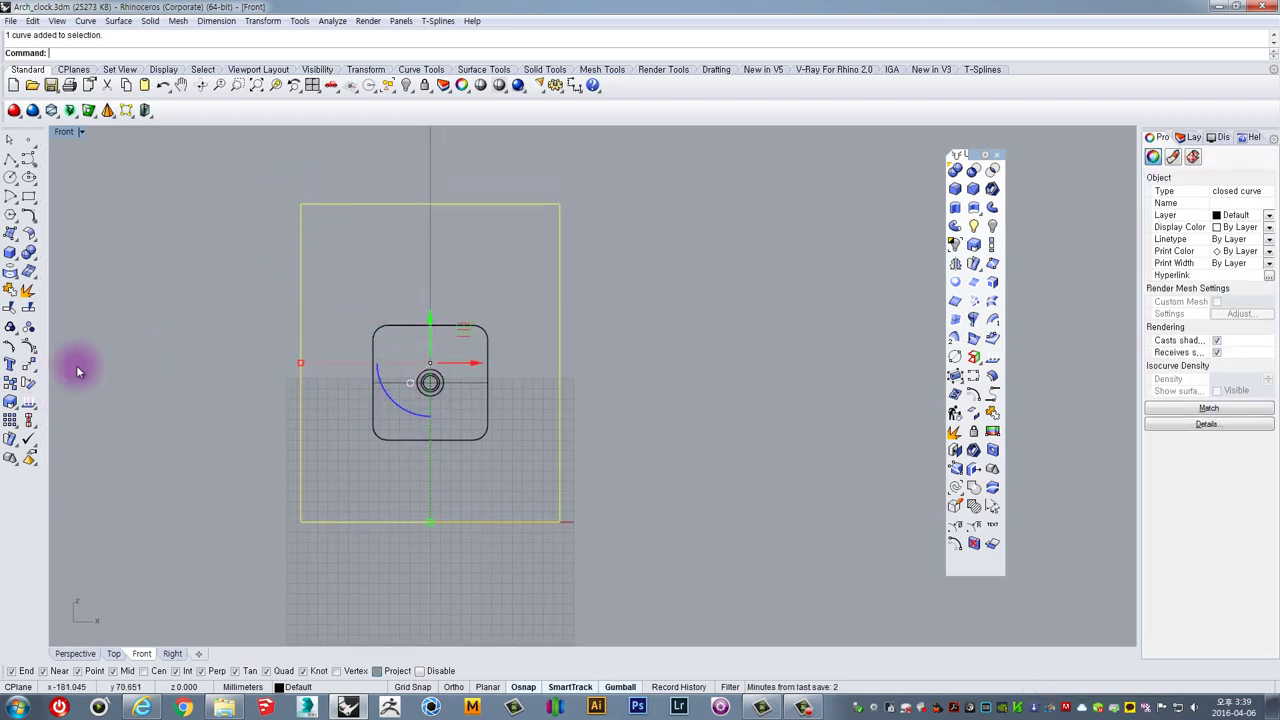
{"action": "left_click", "coordinate": [140, 333]}
{"action": "type", "text": "m"}
{"action": "key", "text": "Return"}
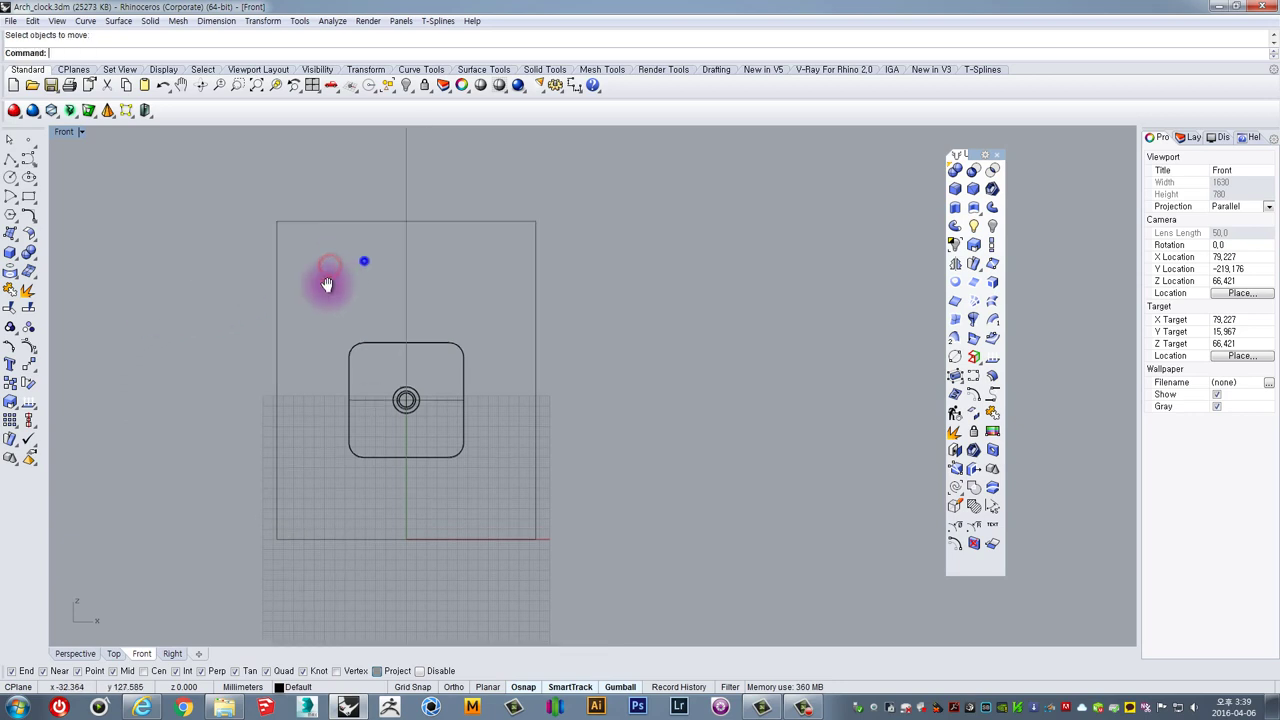
{"action": "left_click", "coordinate": [487, 230]}
Scale the rectangle's width in one direction from its bottom midpoint to a half-width of 50 mm
{"action": "left_click", "coordinate": [306, 229]}
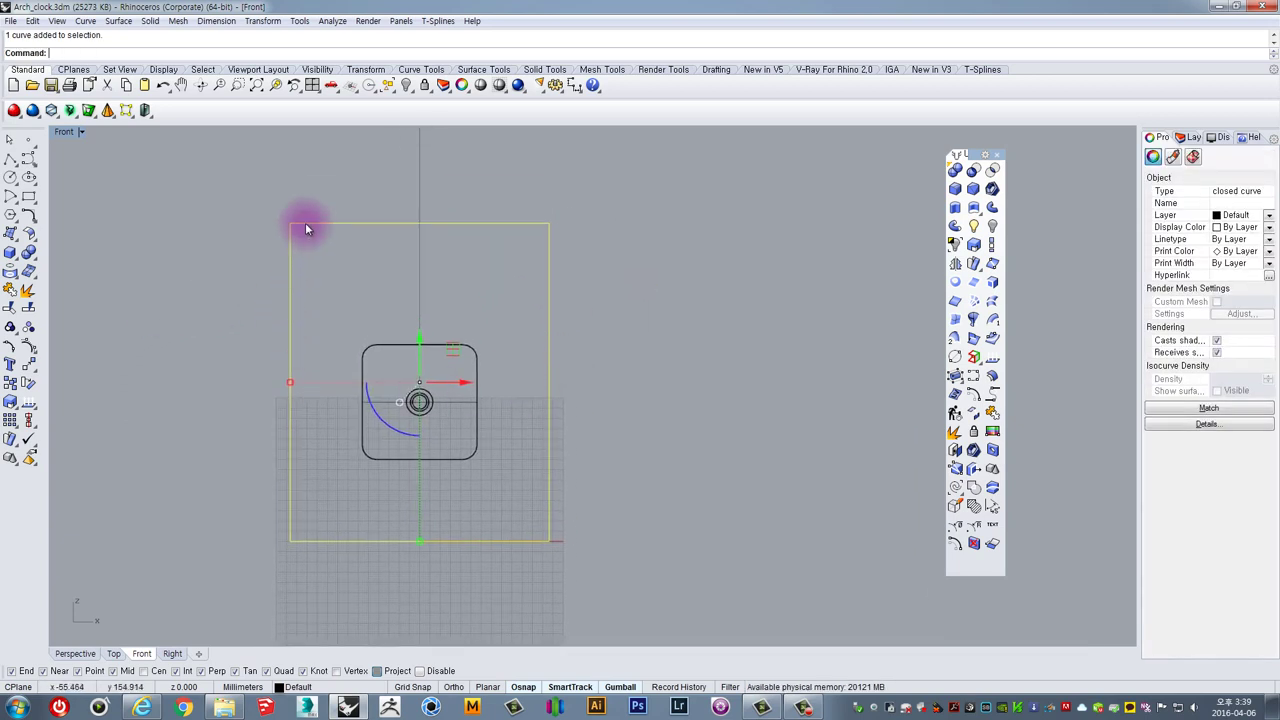
{"action": "left_click", "coordinate": [993, 244]}
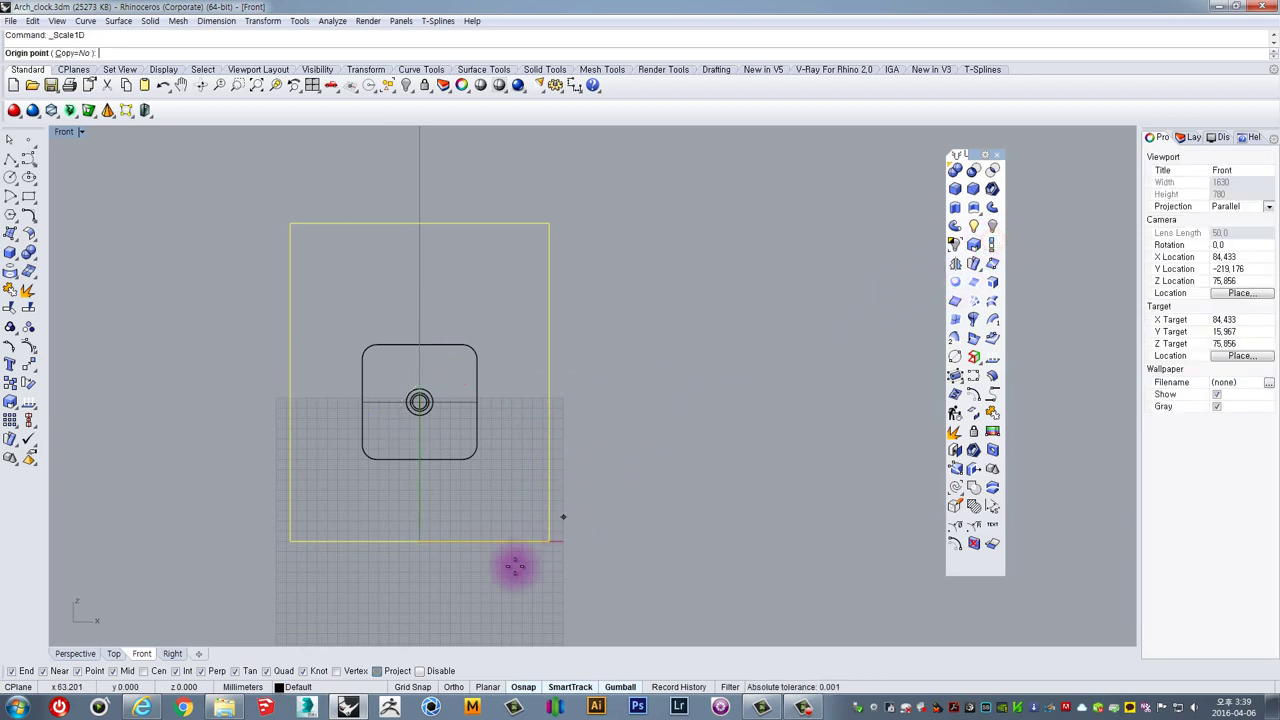
{"action": "left_click", "coordinate": [419, 542]}
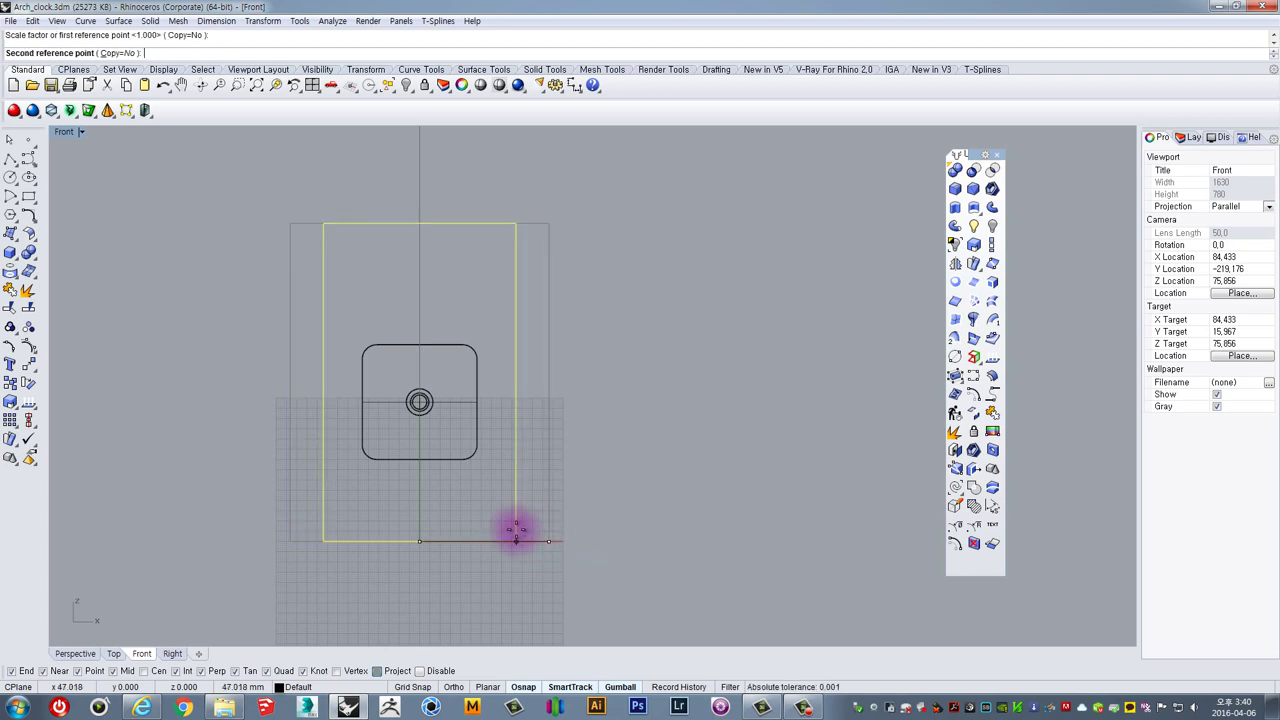
{"action": "type", "text": "0"}
{"action": "key", "text": "Return"}
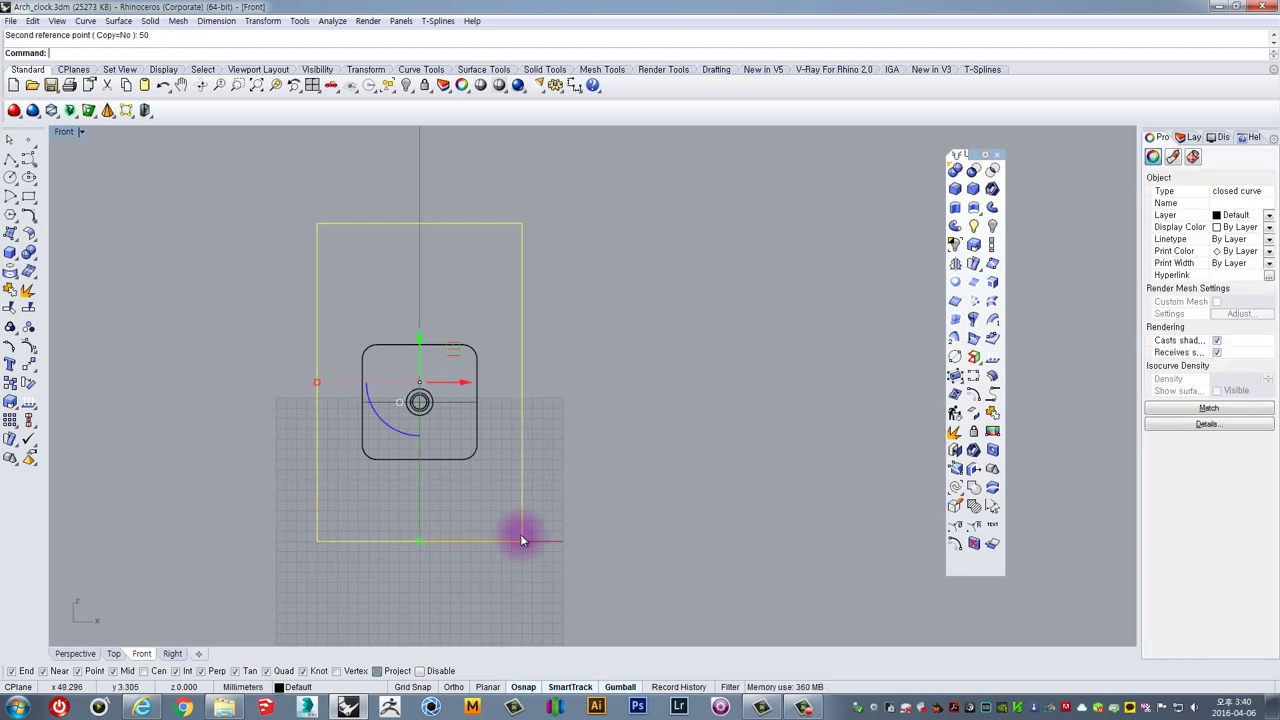
Check the width of the rectangle's bottom edge with a temporary linear dimension placed below it
{"action": "right_click_drag", "start_coordinate": [537, 506], "coordinate": [536, 438]}
{"action": "left_click", "coordinate": [573, 86]}
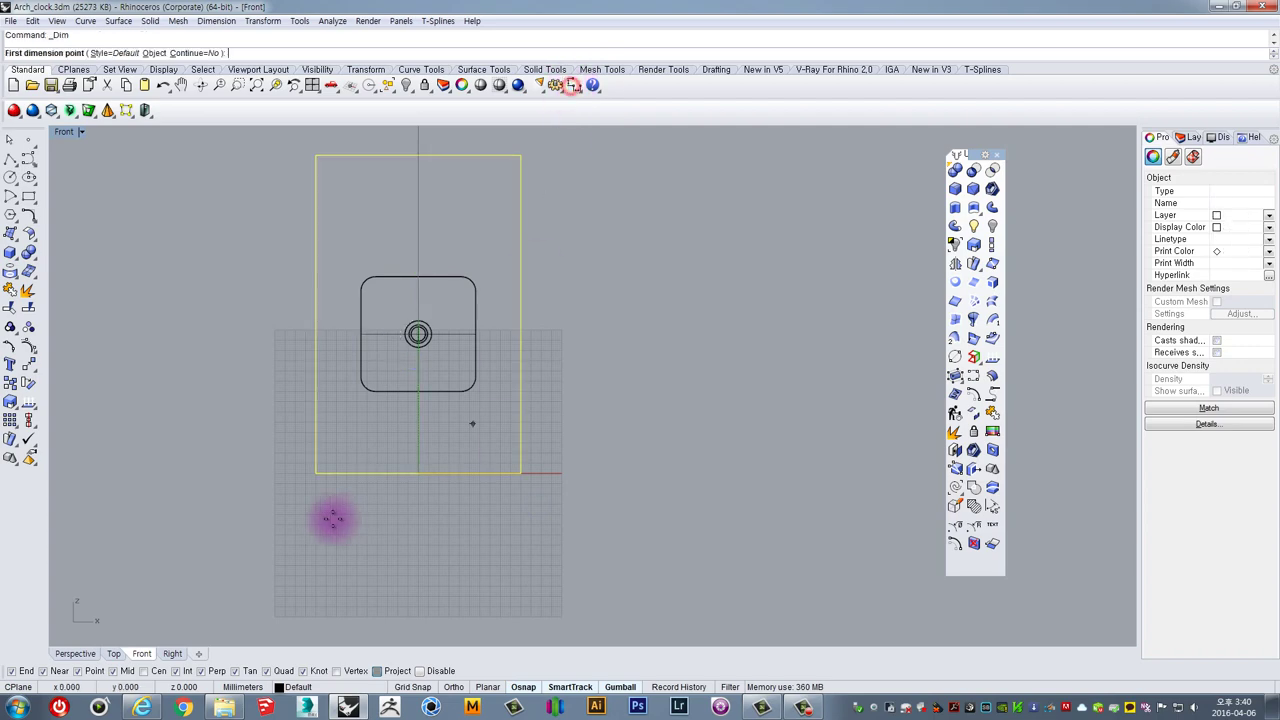
{"action": "left_click", "coordinate": [315, 473]}
{"action": "left_click", "coordinate": [518, 469]}
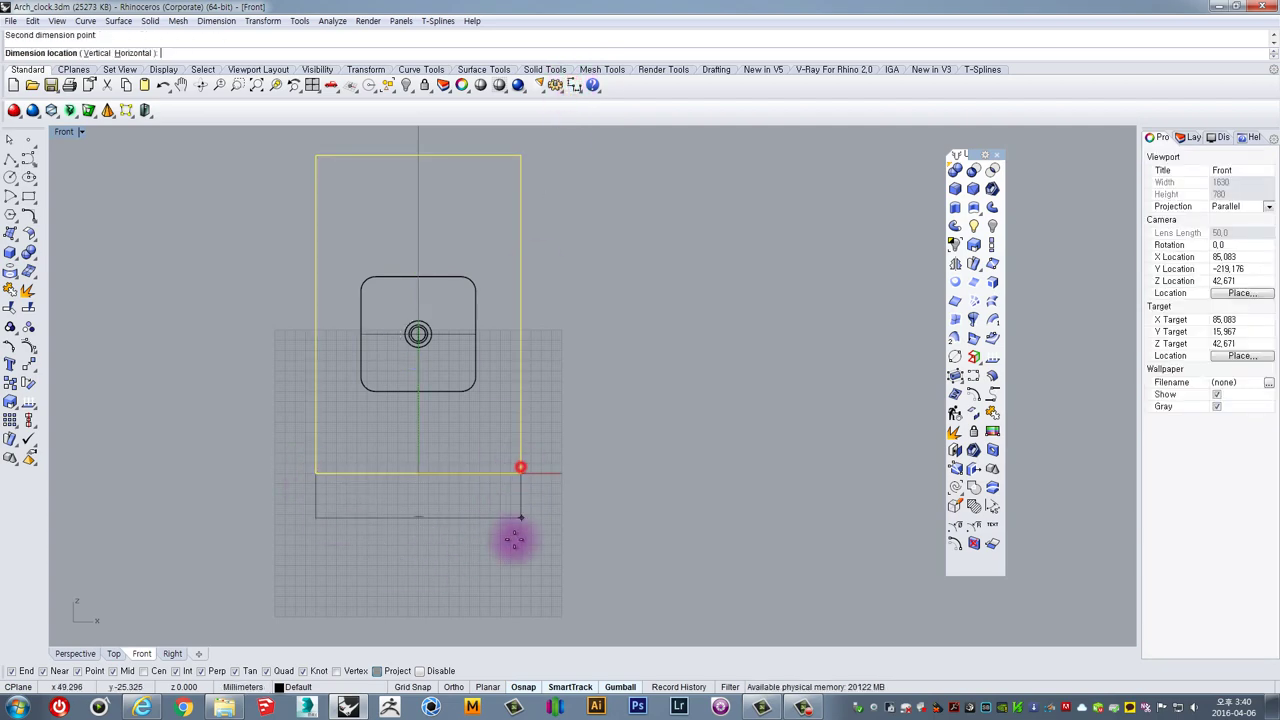
{"action": "left_click", "coordinate": [500, 514]}
{"action": "scroll", "coordinate": [406, 514], "scroll_direction": "up", "scroll_amount": 5}
{"action": "left_click", "coordinate": [453, 560]}
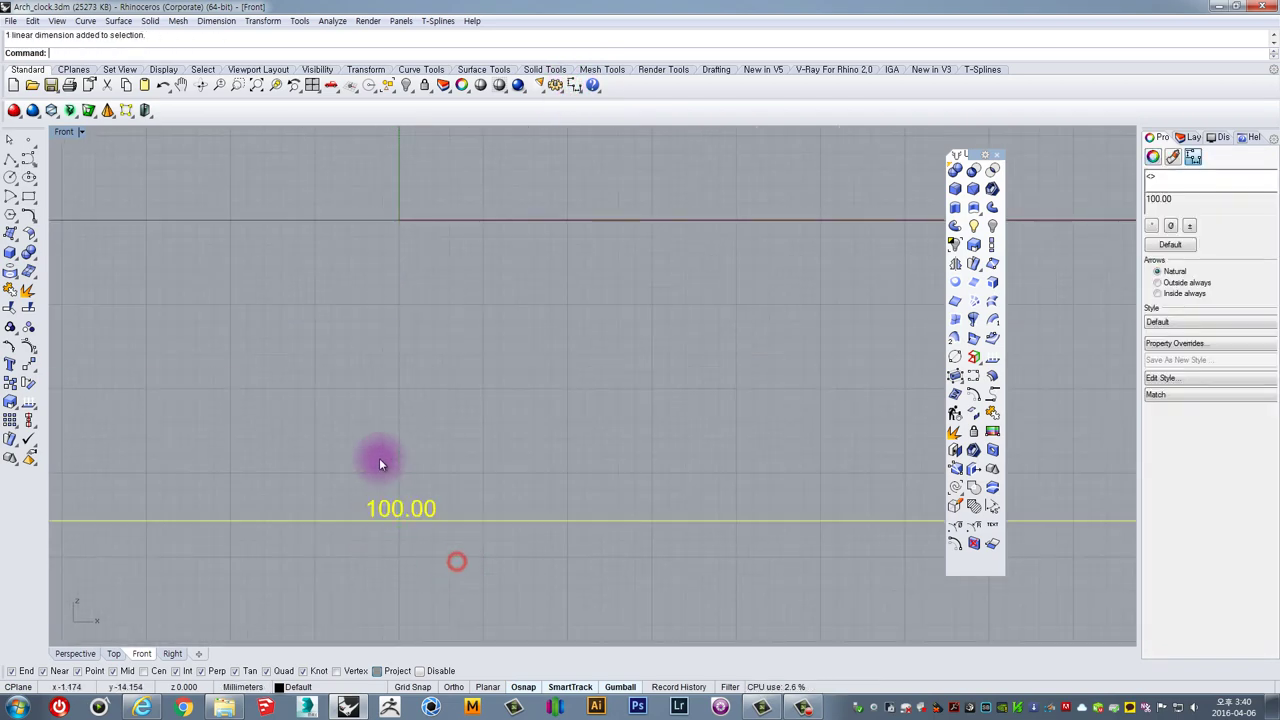
{"action": "scroll", "coordinate": [390, 460], "scroll_direction": "down", "scroll_amount": 5}
{"action": "right_click_drag", "start_coordinate": [502, 420], "coordinate": [514, 500]}
Scale the rectangle's height in one direction from its bottom corner to 150 mm
{"action": "left_click", "coordinate": [600, 448]}
{"action": "scroll", "coordinate": [590, 430], "scroll_direction": "down", "scroll_amount": 5}
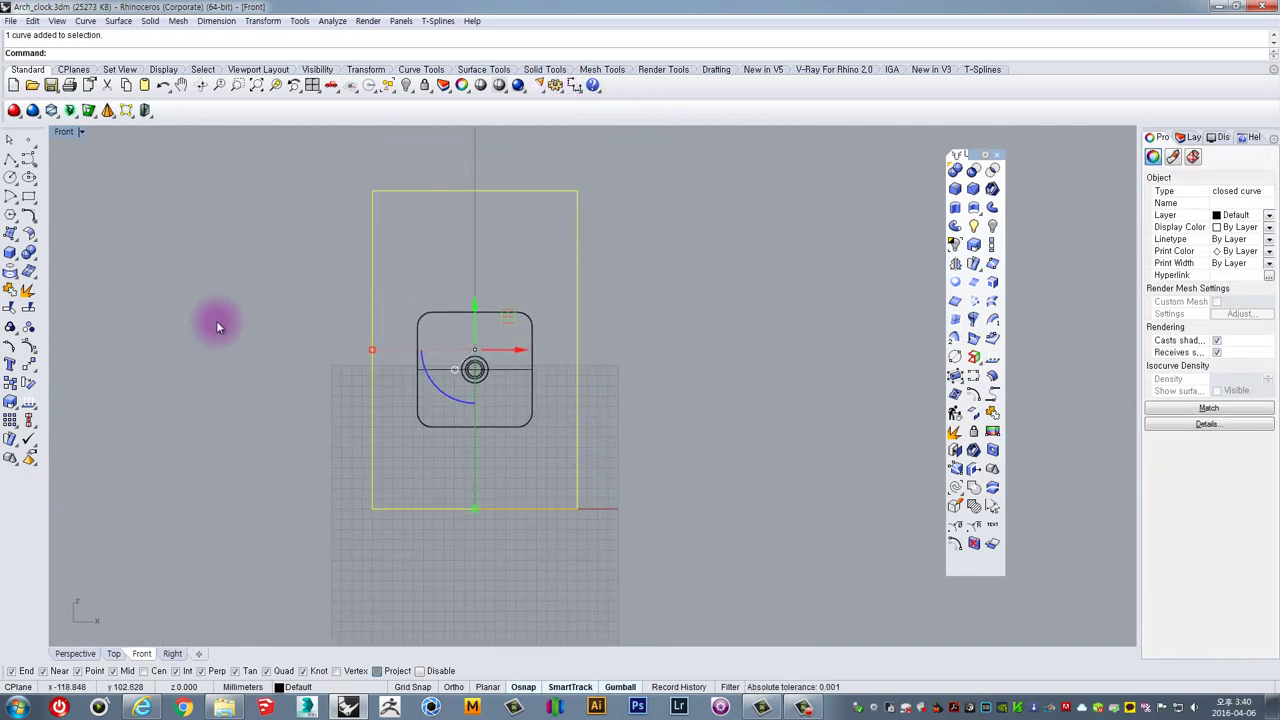
{"action": "left_click", "coordinate": [991, 244]}
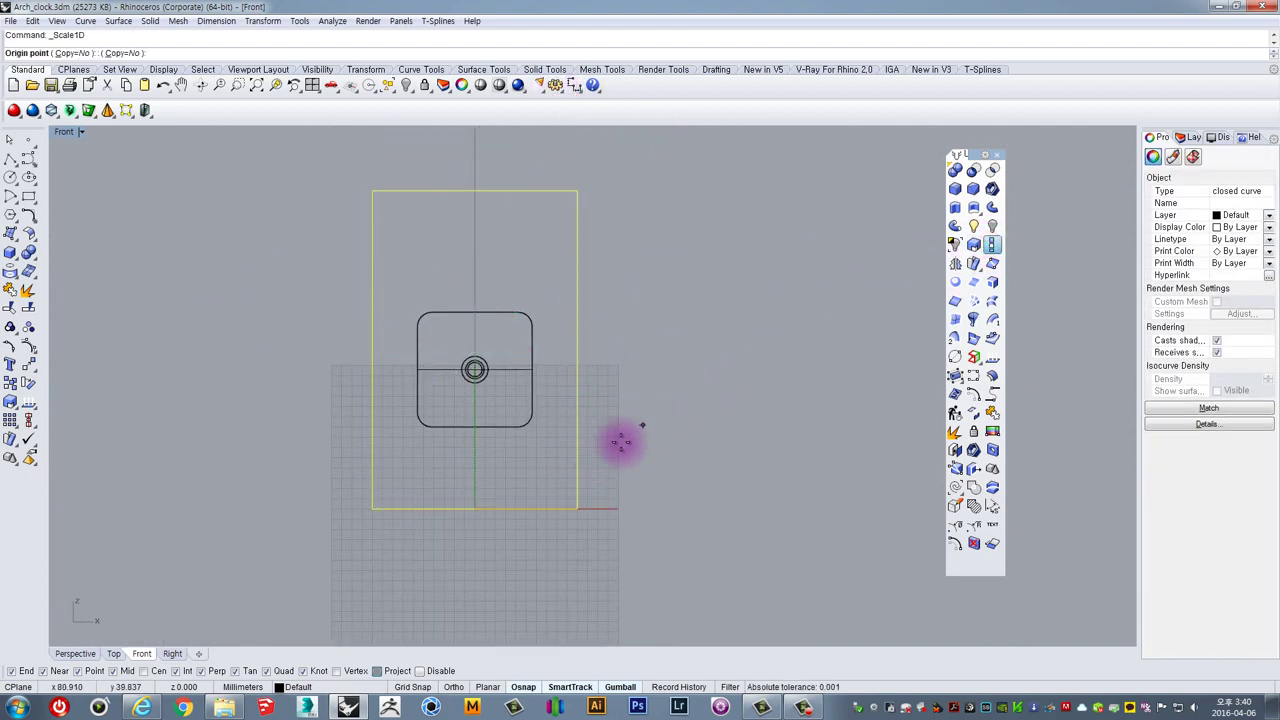
{"action": "left_click", "coordinate": [577, 508]}
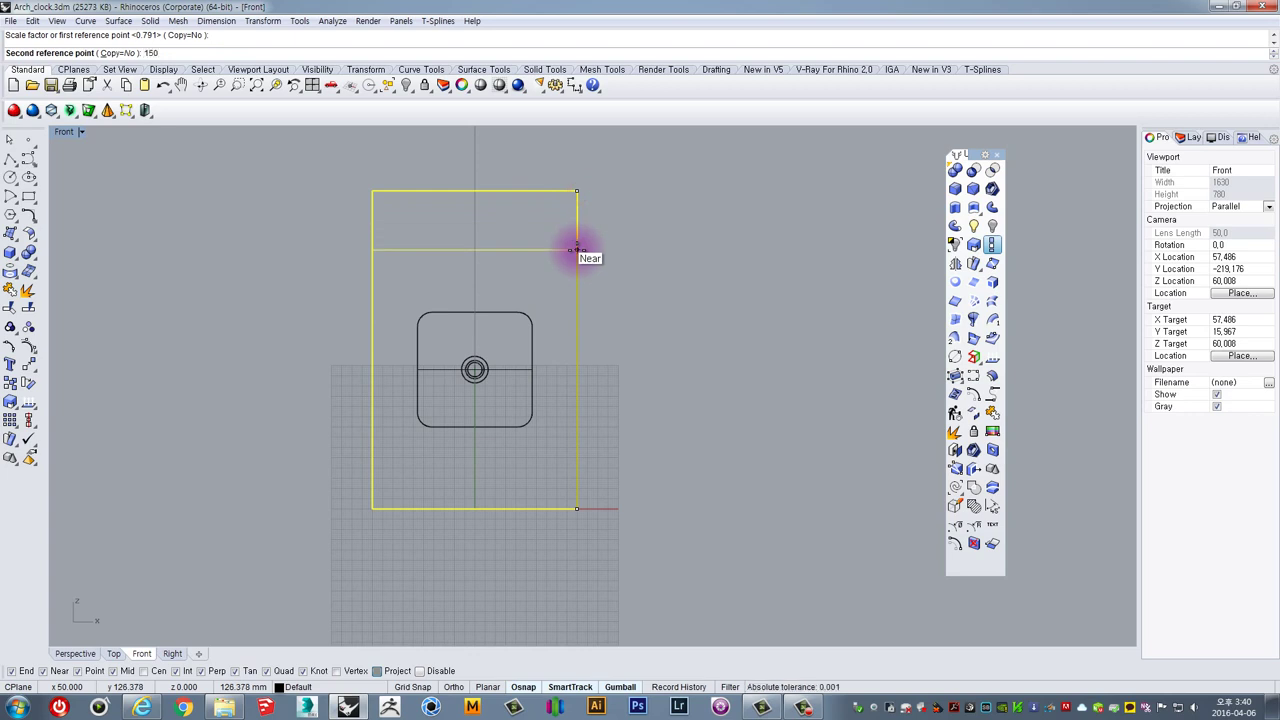
{"action": "key", "text": "Return"}
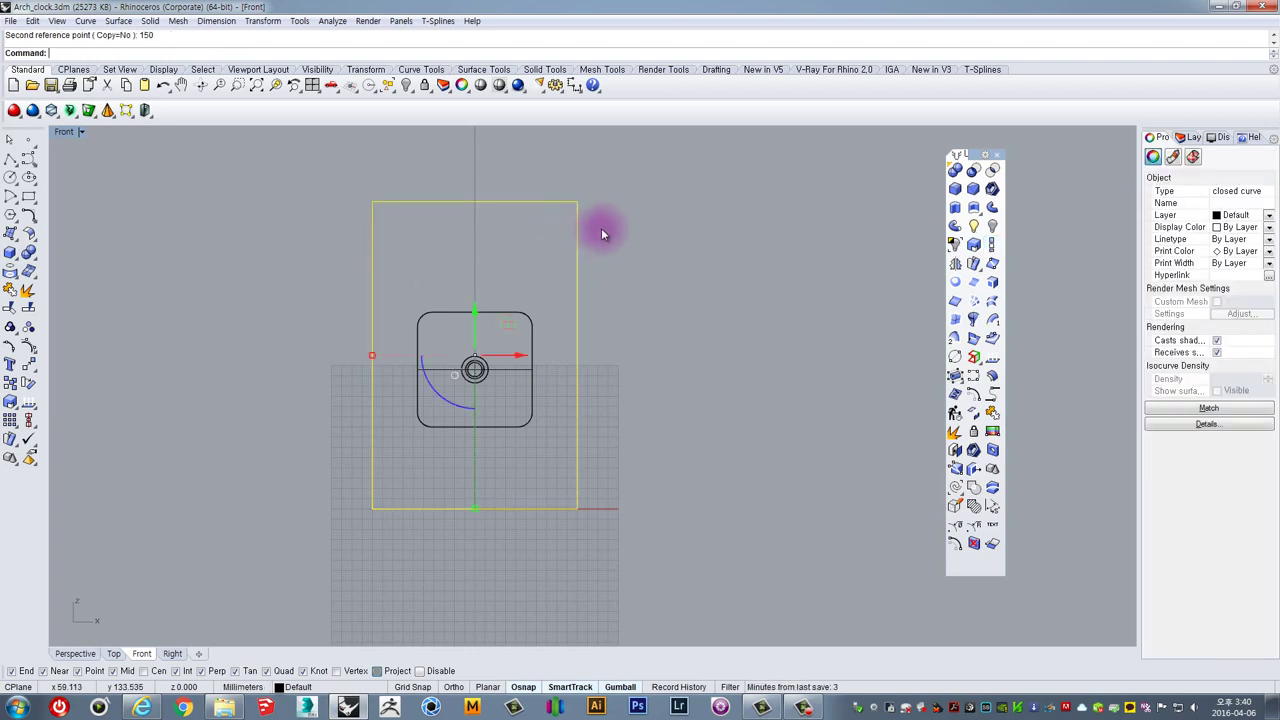
Draw a straight vertical line in the empty space beside the rectangle using Polyline
{"action": "left_click_drag", "start_coordinate": [601, 229], "coordinate": [560, 268]}
{"action": "right_click_drag", "start_coordinate": [637, 329], "coordinate": [657, 338]}
{"action": "scroll", "coordinate": [528, 286], "scroll_direction": "up", "scroll_amount": 2}
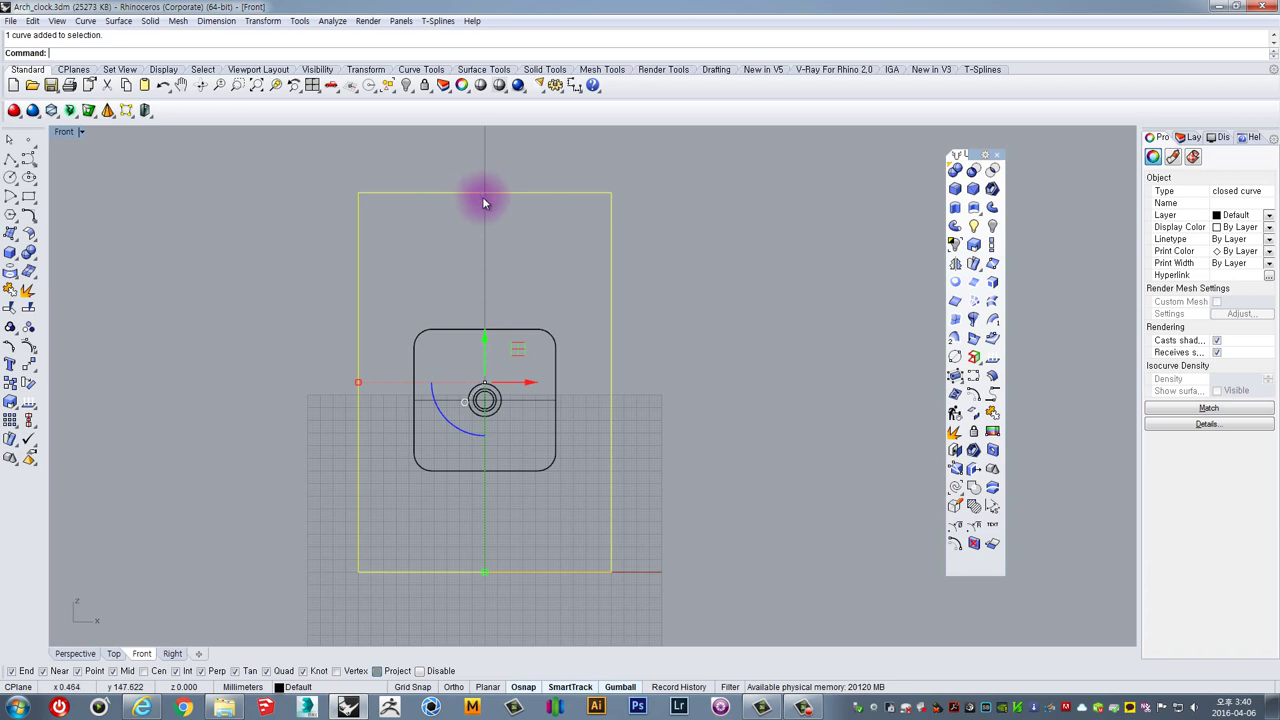
{"action": "right_click_drag", "start_coordinate": [607, 244], "coordinate": [560, 269]}
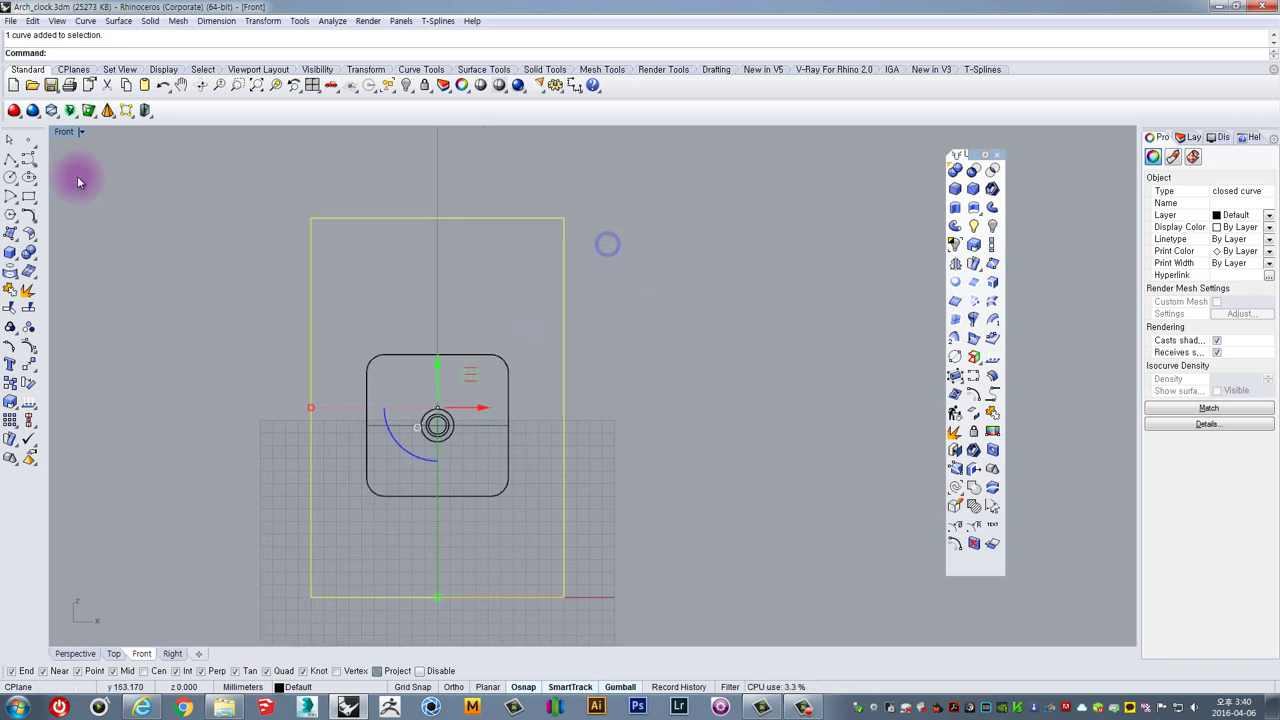
{"action": "left_click", "coordinate": [10, 160]}
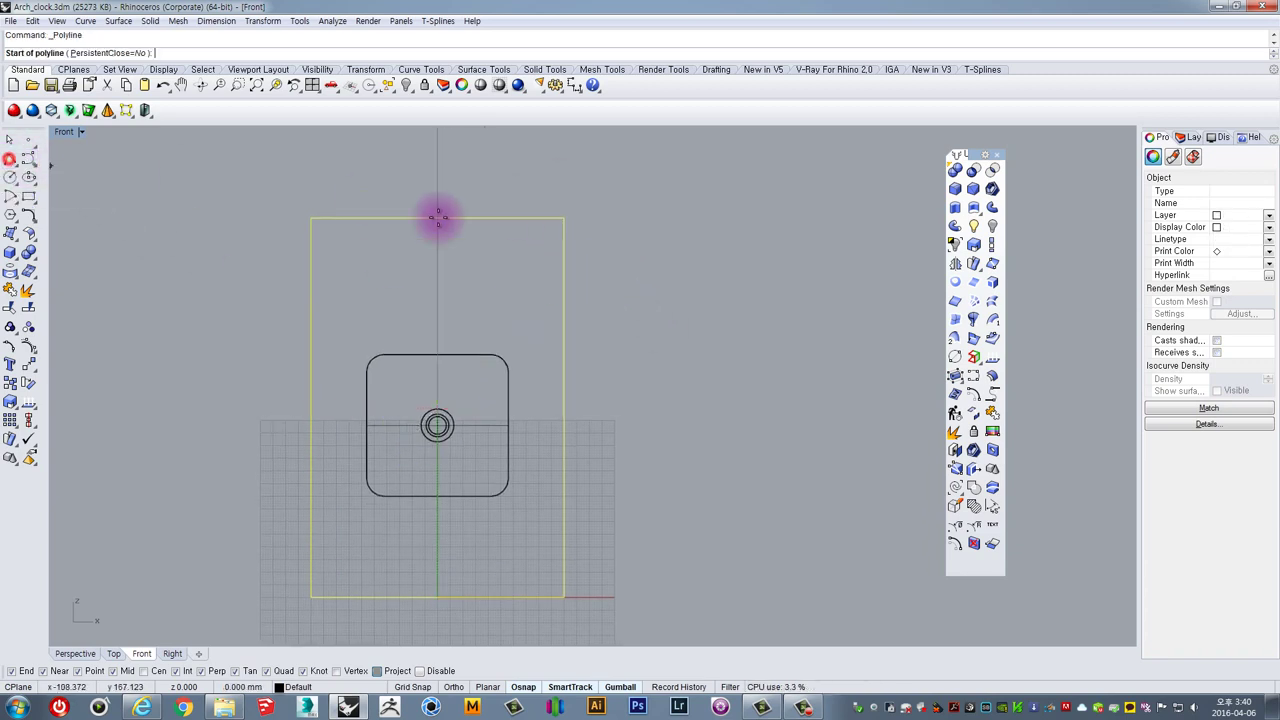
{"action": "scroll", "coordinate": [618, 338], "scroll_direction": "down", "scroll_amount": 2}
{"action": "right_click_drag", "start_coordinate": [668, 290], "coordinate": [464, 337]}
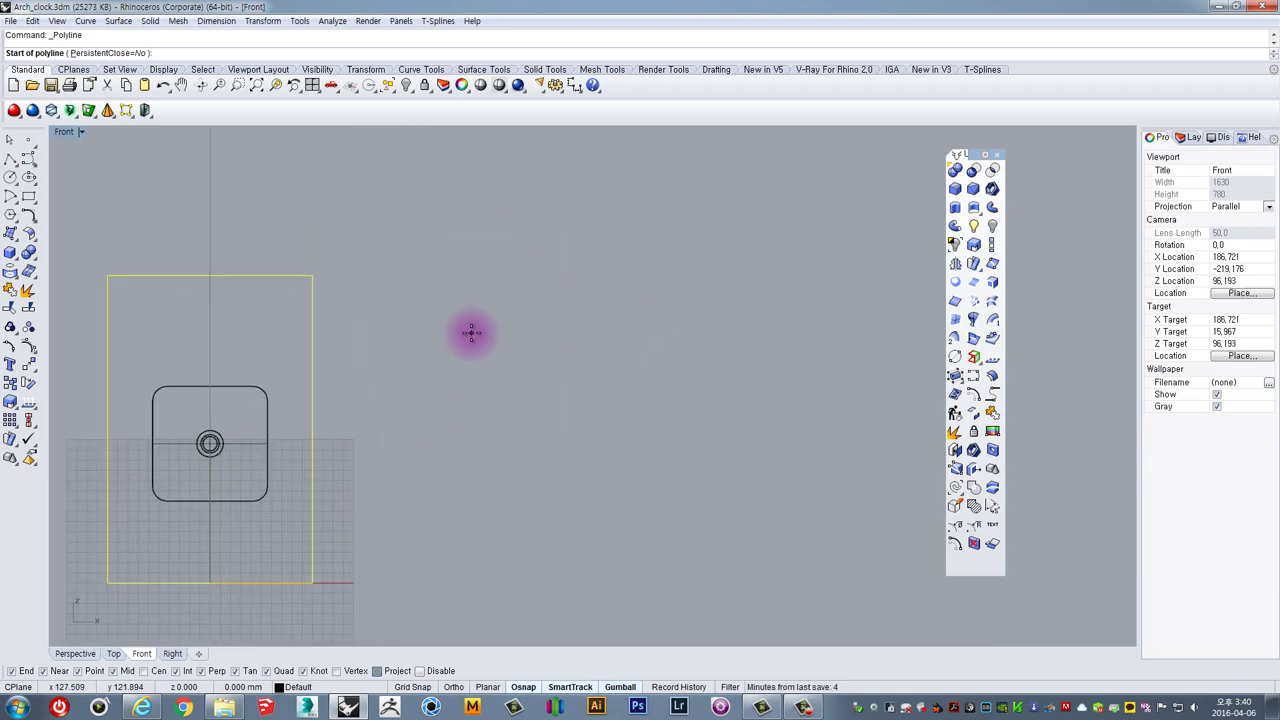
{"action": "left_click", "coordinate": [555, 428]}
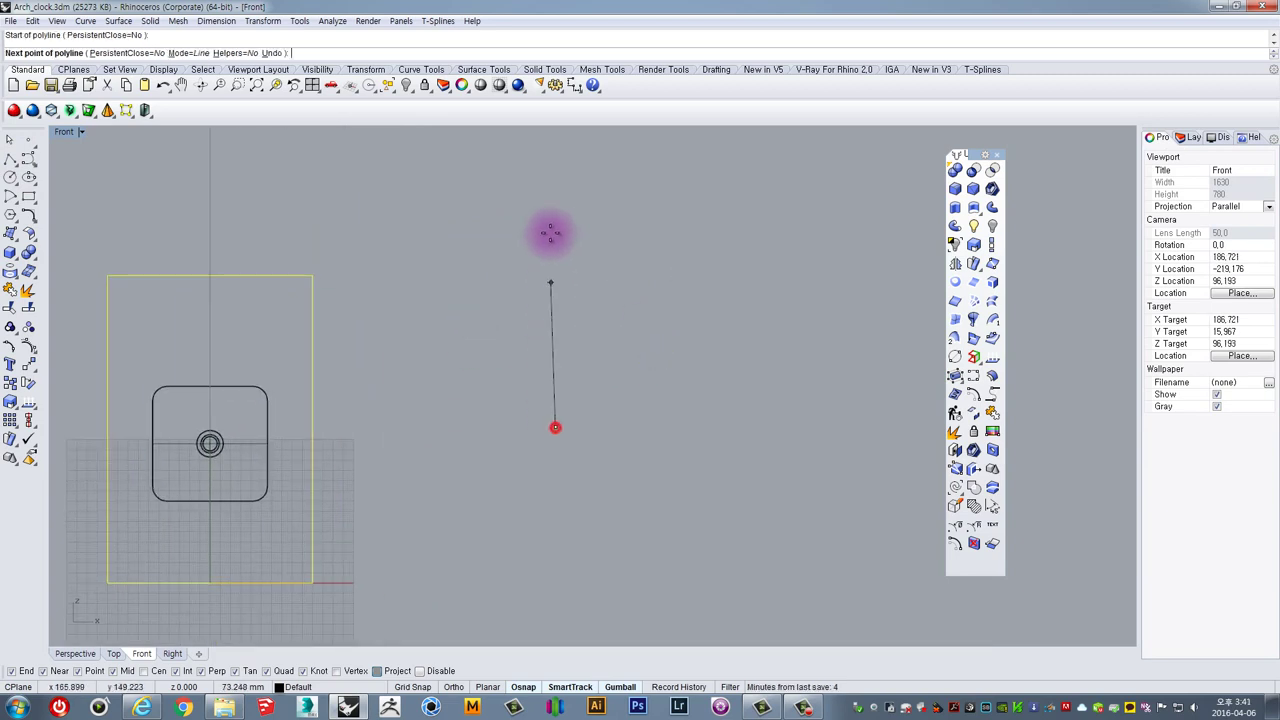
{"action": "left_click", "coordinate": [566, 171], "text": "shift"}
{"action": "key", "text": "Return"}
Rotate the vertical line by 45 degrees about its midpoint
{"action": "left_click_drag", "start_coordinate": [661, 325], "coordinate": [498, 271]}
{"action": "right_click_drag", "start_coordinate": [498, 271], "coordinate": [587, 257]}
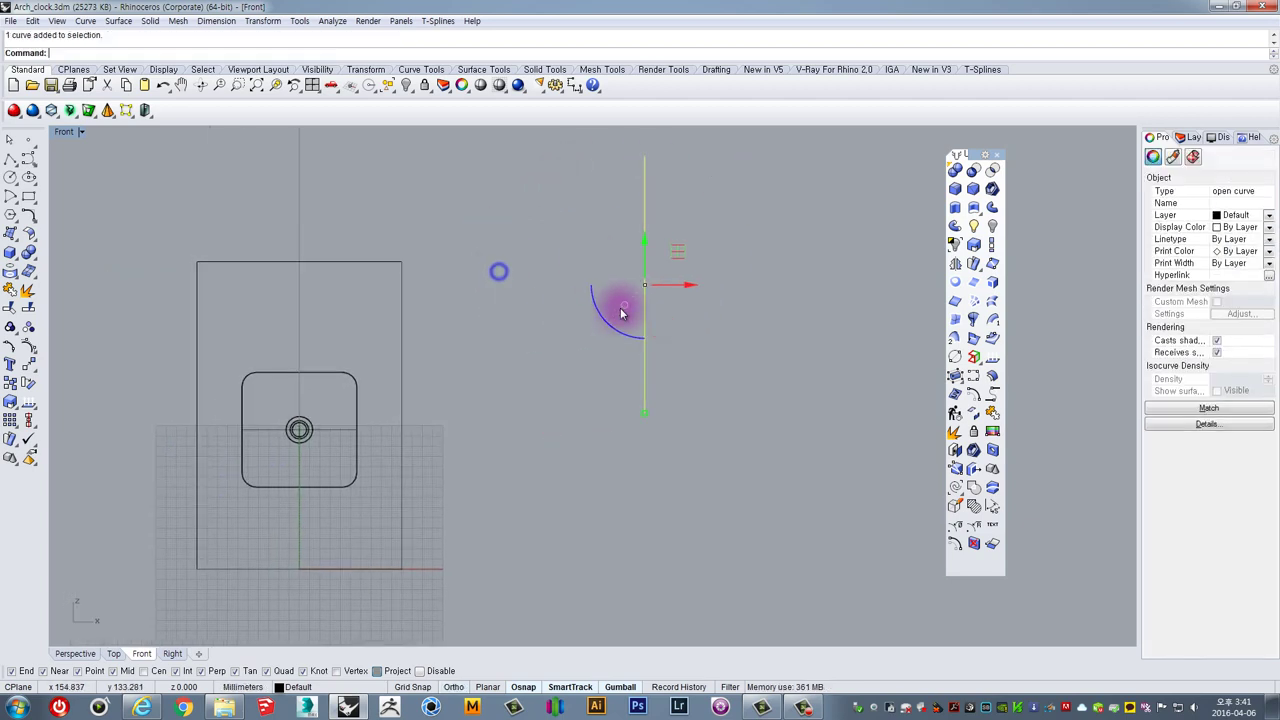
{"action": "mouse_move", "coordinate": [604, 320]}
{"action": "left_mouse_down"}
{"action": "mouse_move", "coordinate": [654, 328]}
{"action": "mouse_move", "coordinate": [608, 323]}
{"action": "left_mouse_up"}
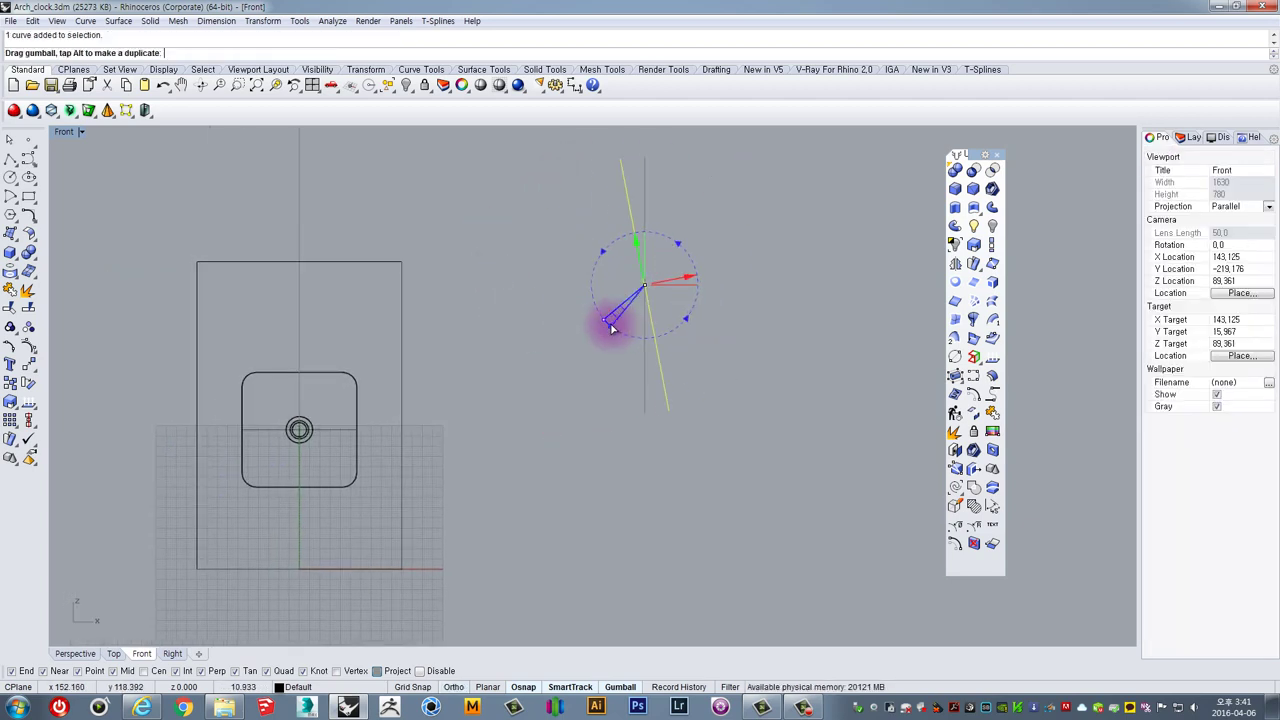
{"action": "key", "text": "ctrl+z"}
{"action": "left_click", "coordinate": [598, 309]}
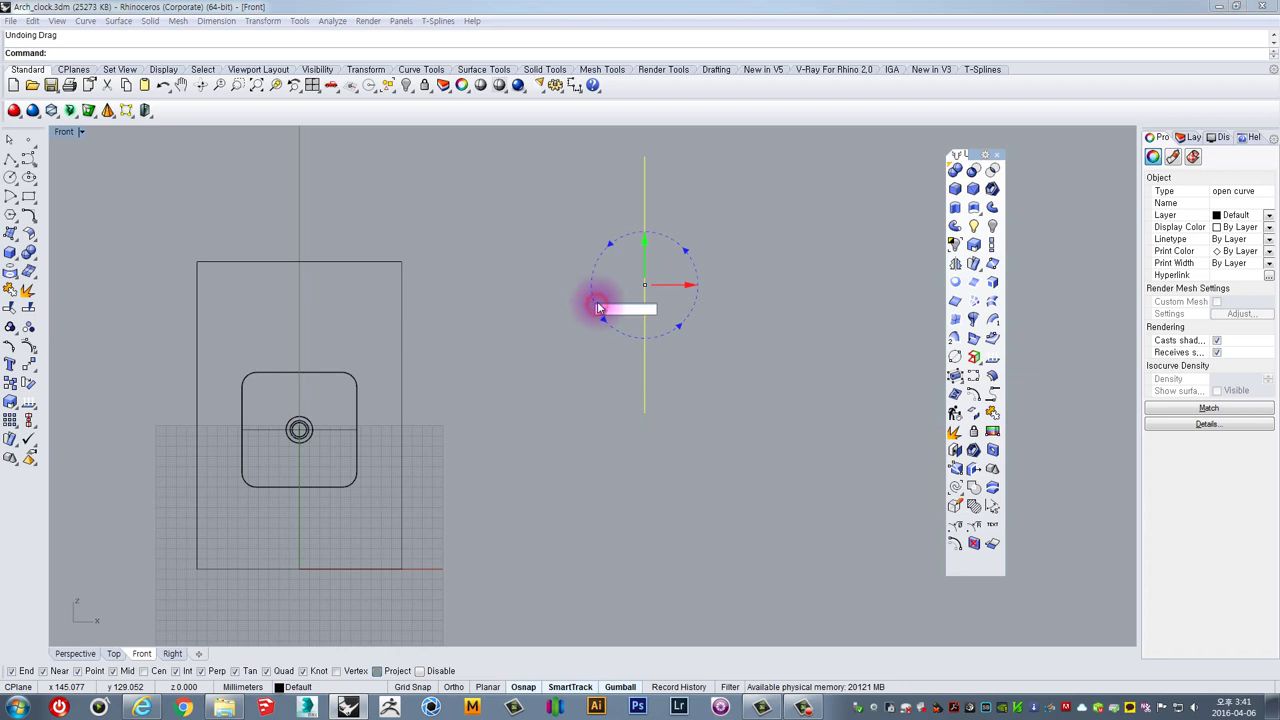
{"action": "type", "text": "45"}
{"action": "key", "text": "Return"}
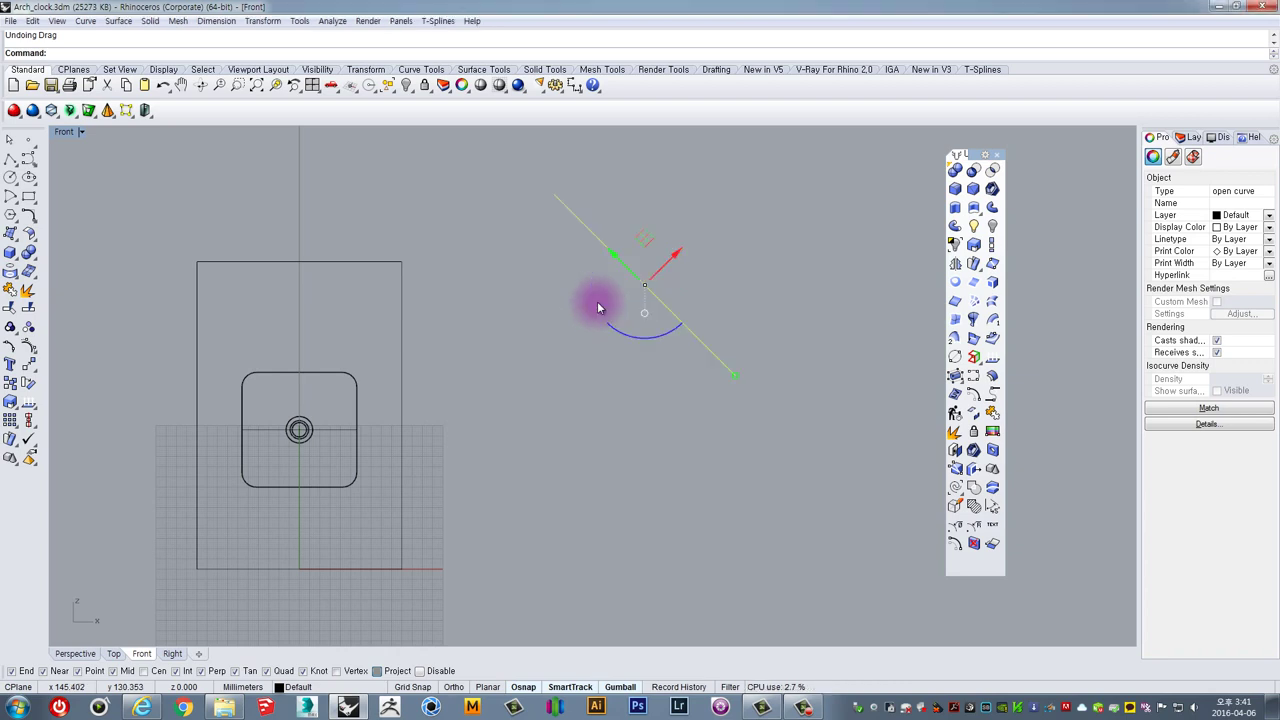
Move the slanted line from its upper end to the midpoint of the rectangle's top edge
{"action": "left_click", "coordinate": [575, 321]}
{"action": "right_click_drag", "start_coordinate": [605, 212], "coordinate": [683, 235]}
{"action": "left_click_drag", "start_coordinate": [687, 206], "coordinate": [633, 260]}
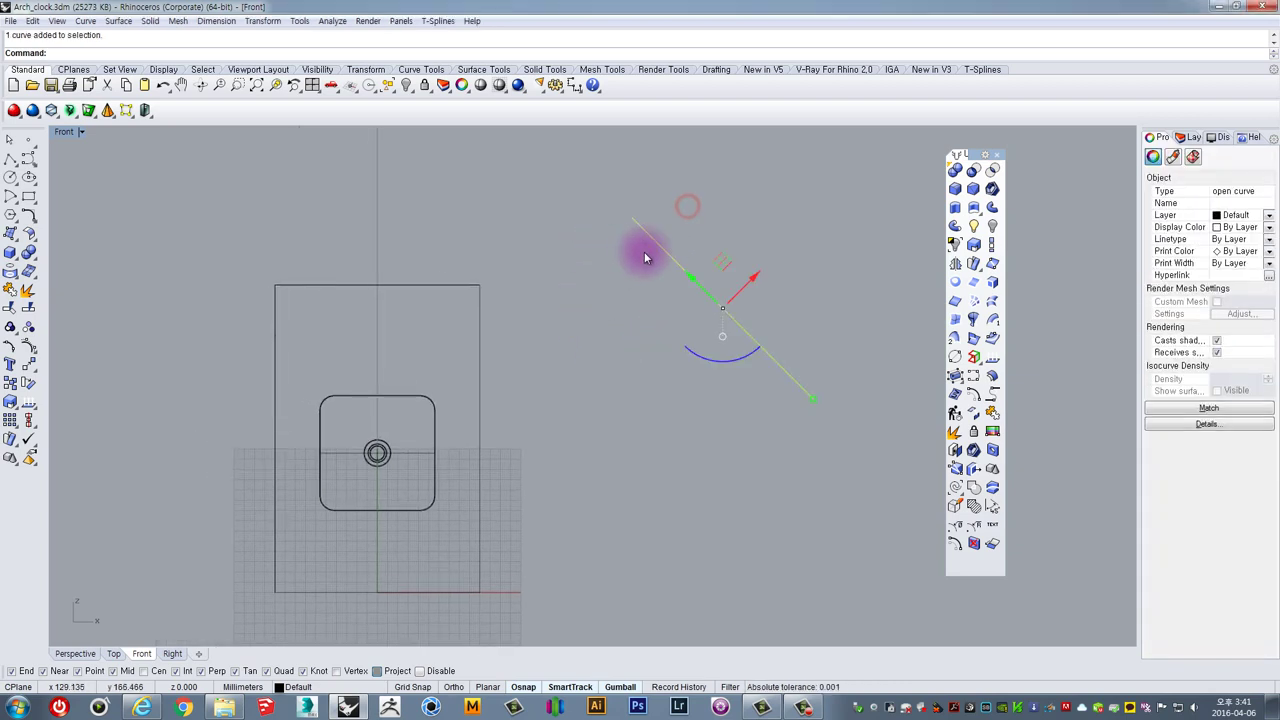
{"action": "type", "text": "m"}
{"action": "key", "text": "Return"}
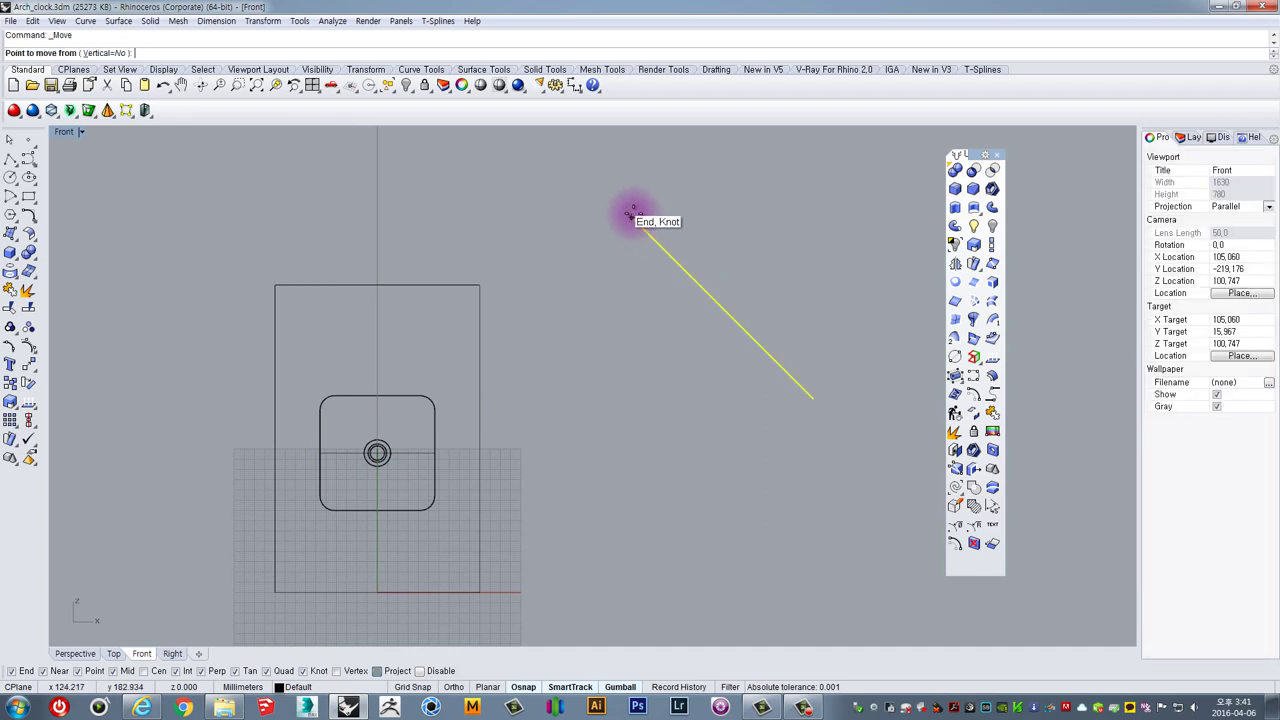
{"action": "left_click", "coordinate": [633, 216]}
{"action": "left_click", "coordinate": [379, 285]}
Mirror a copy of the slanted line across the vertical centre line to make the second roof slope
{"action": "right_click_drag", "start_coordinate": [604, 320], "coordinate": [699, 327]}
{"action": "left_click", "coordinate": [955, 265]}
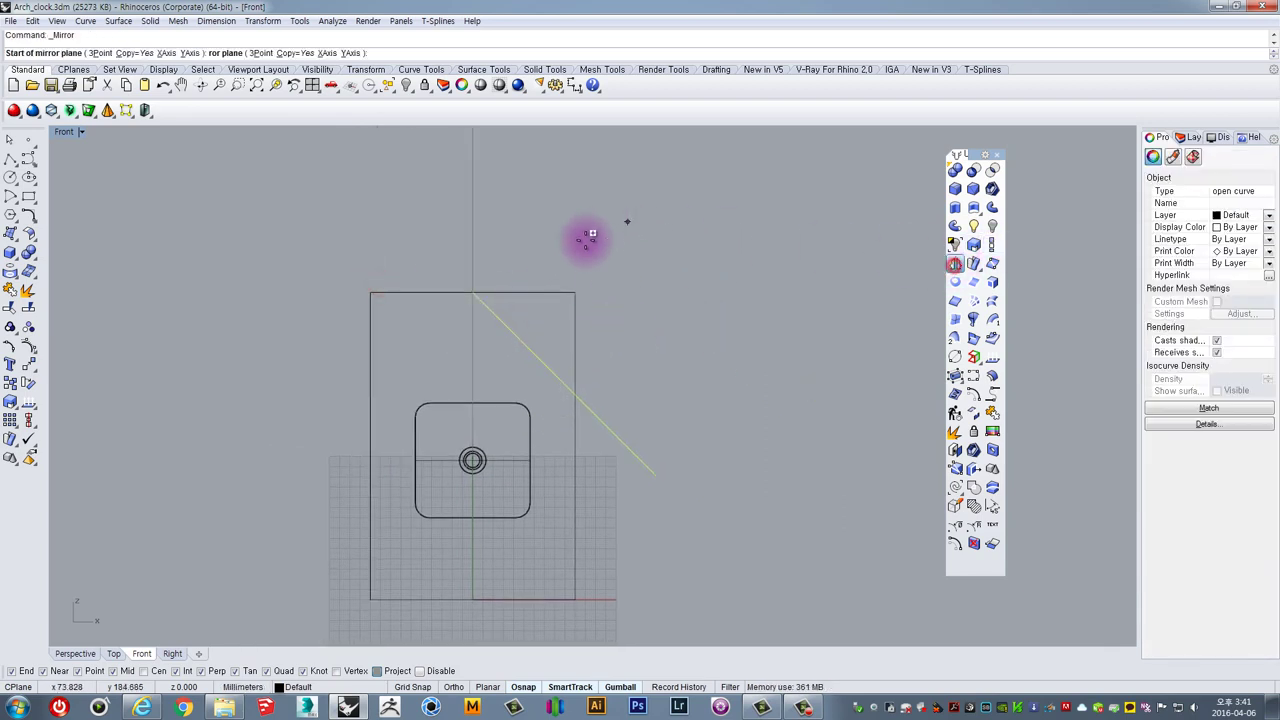
{"action": "left_click", "coordinate": [473, 292]}
{"action": "left_click", "coordinate": [480, 217]}
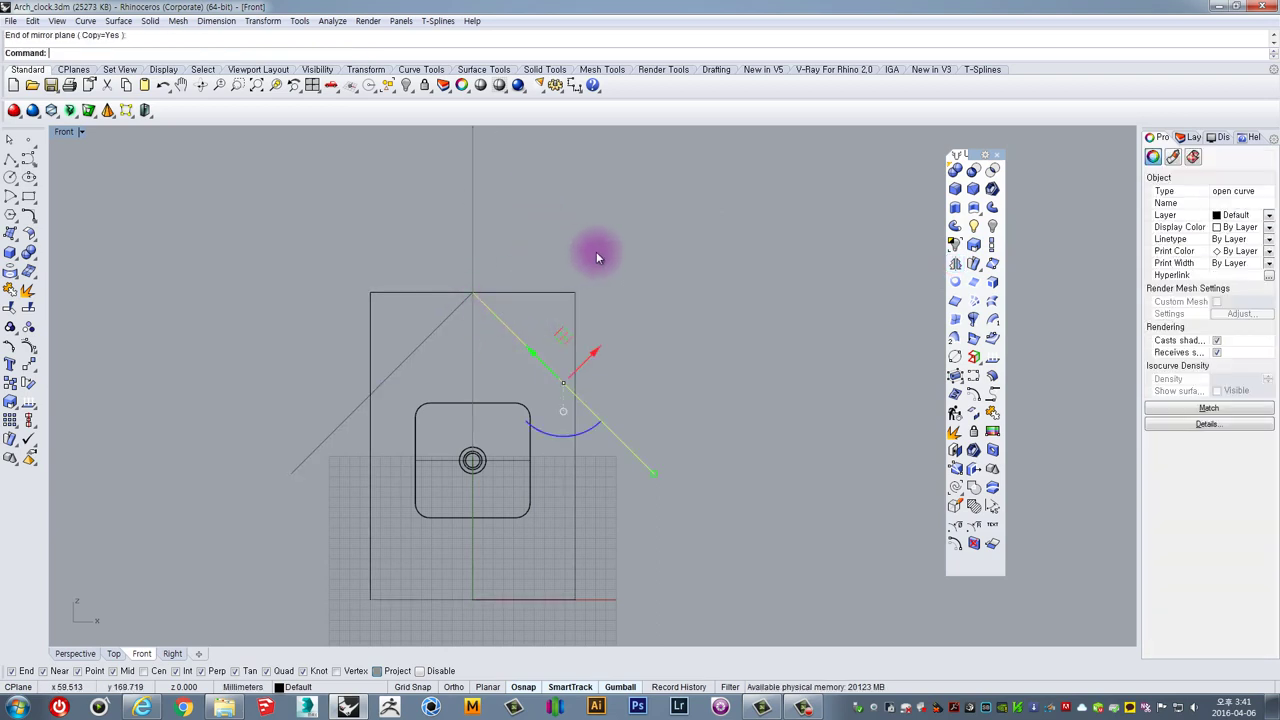
Trim the rectangle above the roof slopes and the slope ends that overhang the side walls
{"action": "left_click_drag", "start_coordinate": [677, 240], "coordinate": [287, 323]}
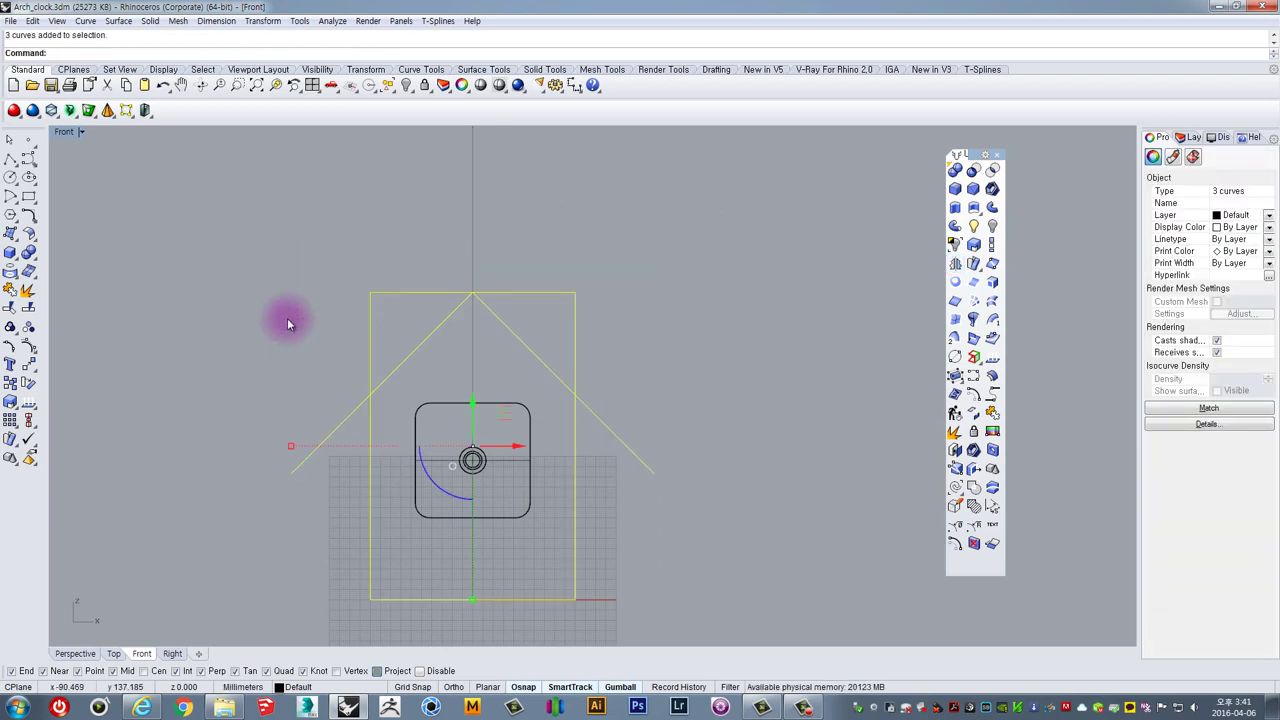
{"action": "left_click", "coordinate": [28, 289]}
{"action": "left_click", "coordinate": [400, 290]}
{"action": "left_click", "coordinate": [614, 278]}
{"action": "left_click", "coordinate": [555, 312]}
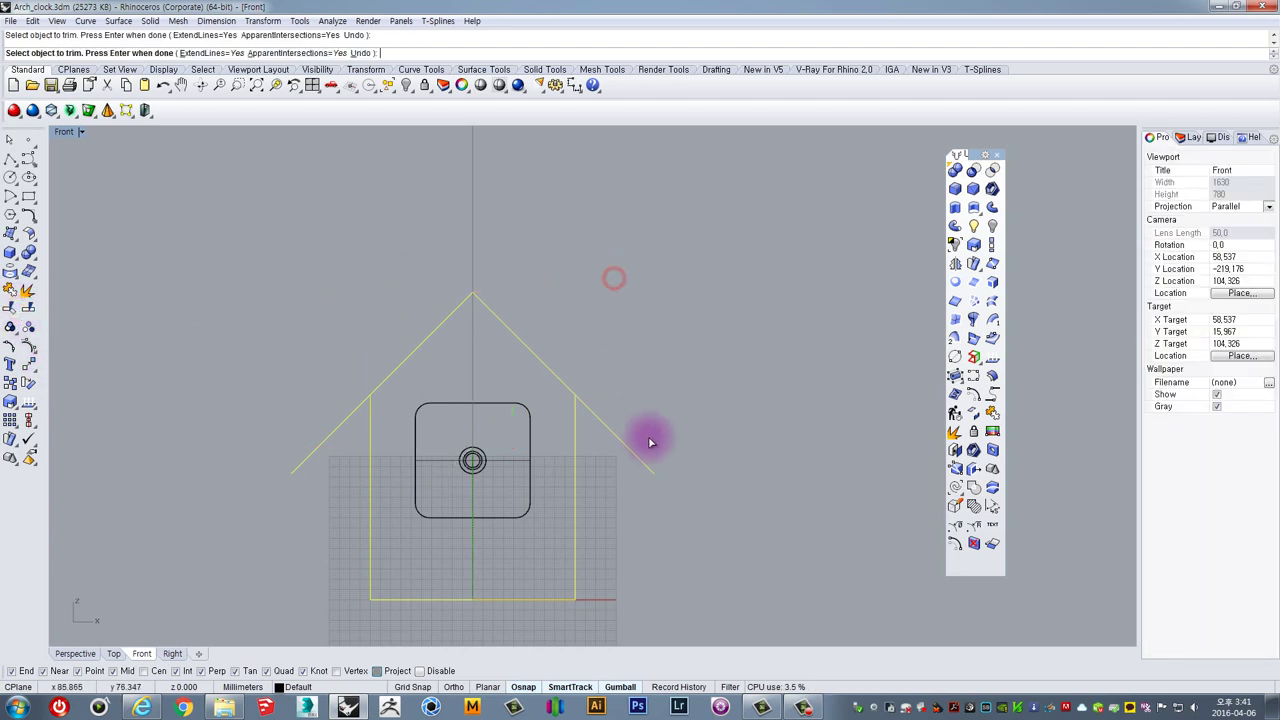
{"action": "left_click", "coordinate": [648, 437]}
{"action": "left_click", "coordinate": [336, 445]}
{"action": "right_click_drag", "start_coordinate": [355, 437], "coordinate": [387, 381]}
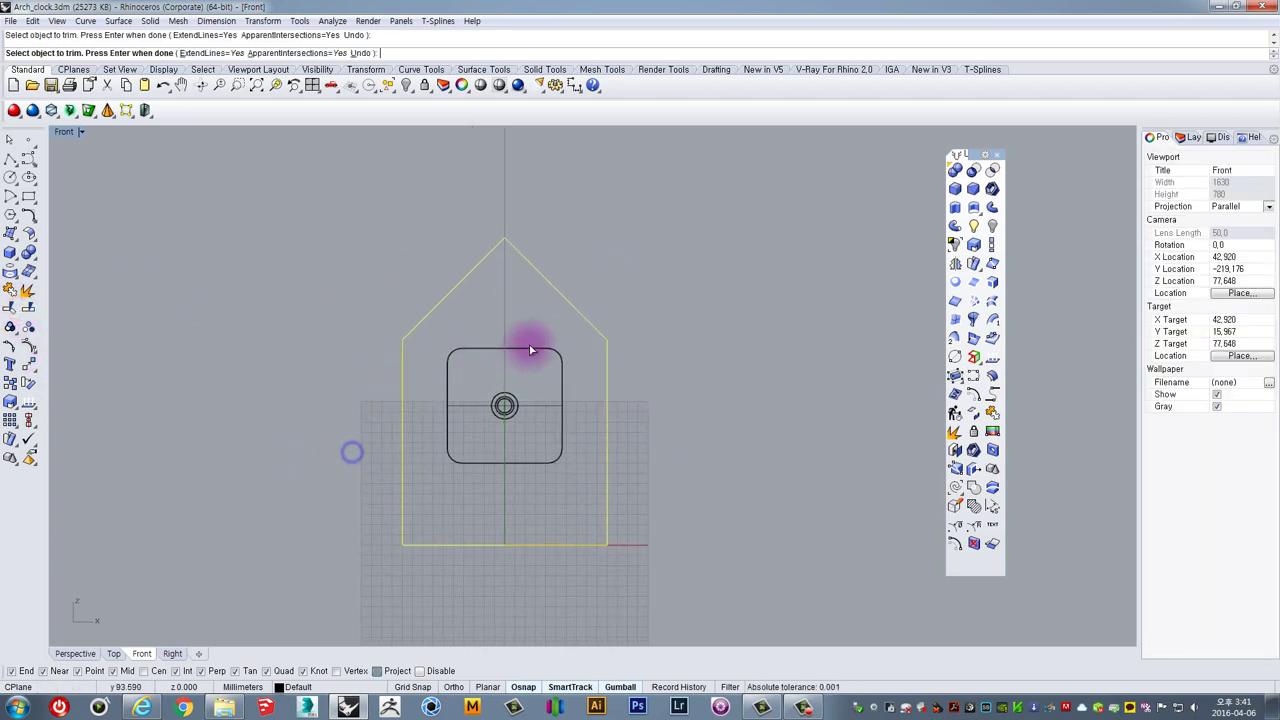
{"action": "right_click", "coordinate": [586, 277]}
Join the two roof slopes and the trimmed rectangle into one closed house outline
{"action": "left_click_drag", "start_coordinate": [436, 283], "coordinate": [436, 283]}
{"action": "left_click_drag", "start_coordinate": [661, 387], "coordinate": [603, 446]}
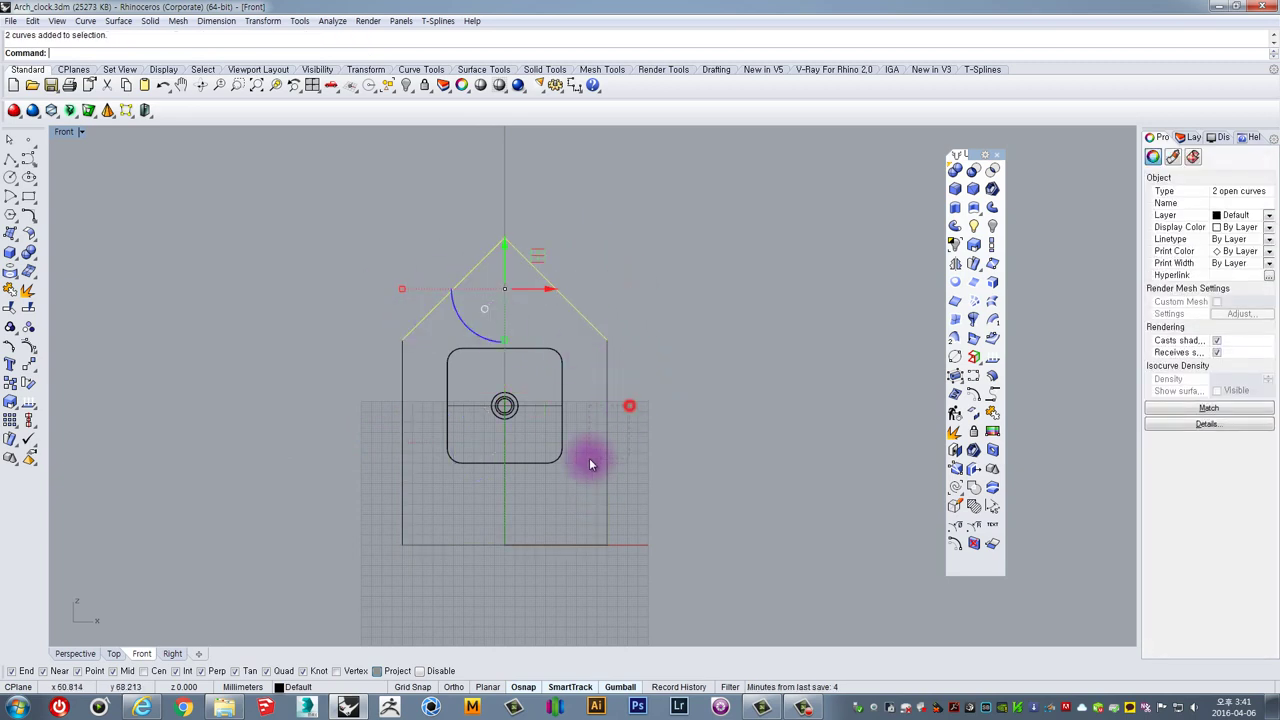
{"action": "left_click", "coordinate": [589, 458], "text": "shift"}
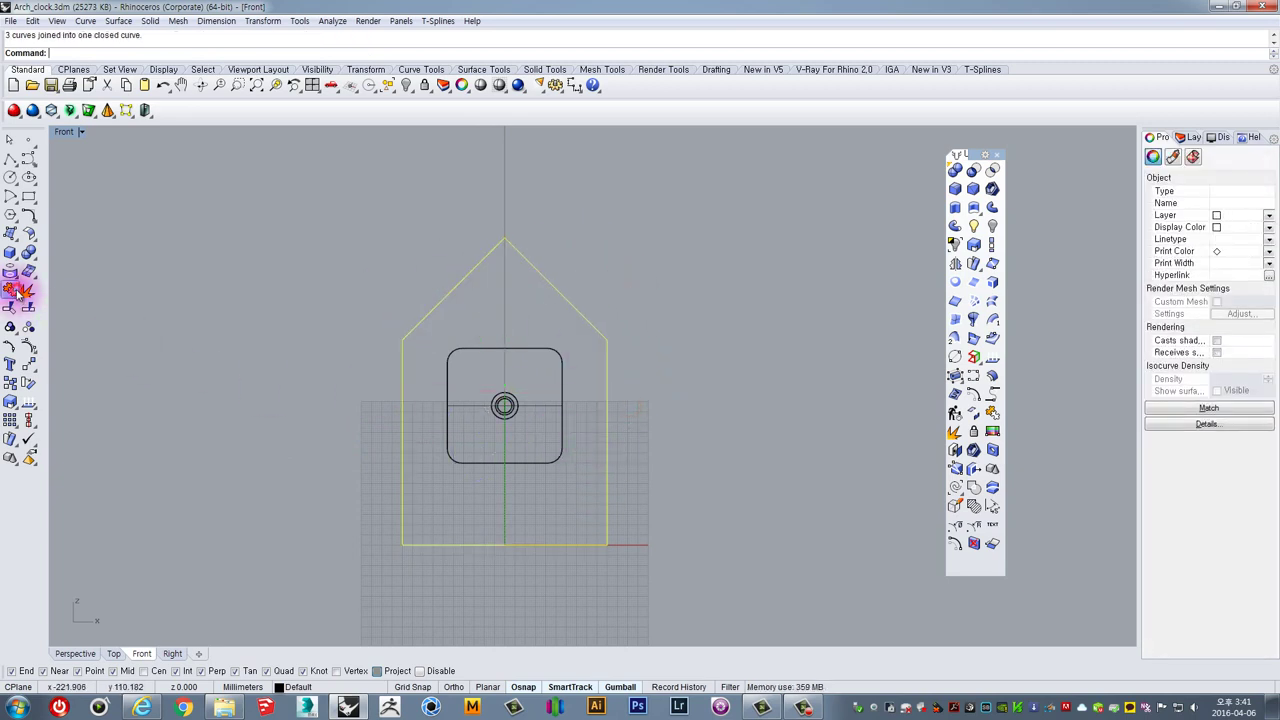
{"action": "left_click", "coordinate": [294, 298]}
Offset the house outline 10 mm inward with sharp corners
{"action": "right_click_drag", "start_coordinate": [589, 317], "coordinate": [548, 269]}
{"action": "left_click", "coordinate": [528, 306]}
{"action": "scroll", "coordinate": [488, 311], "scroll_direction": "up", "scroll_amount": 4}
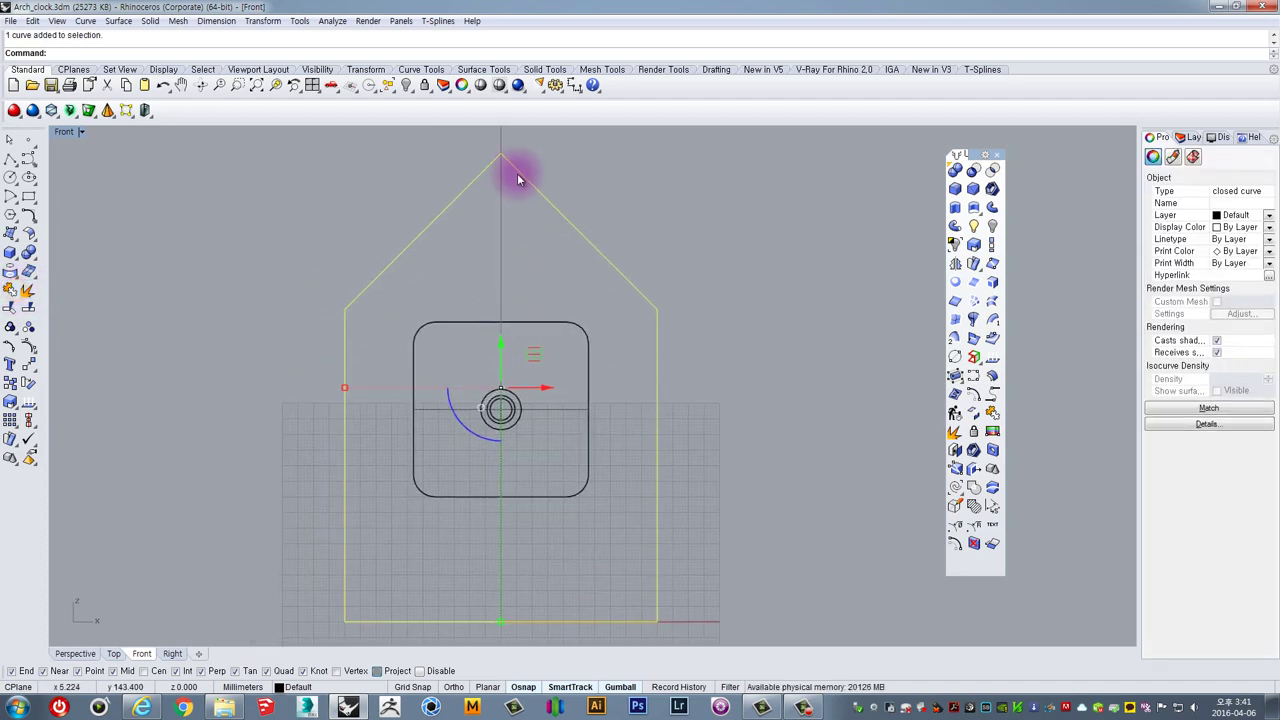
{"action": "left_click", "coordinate": [973, 397]}
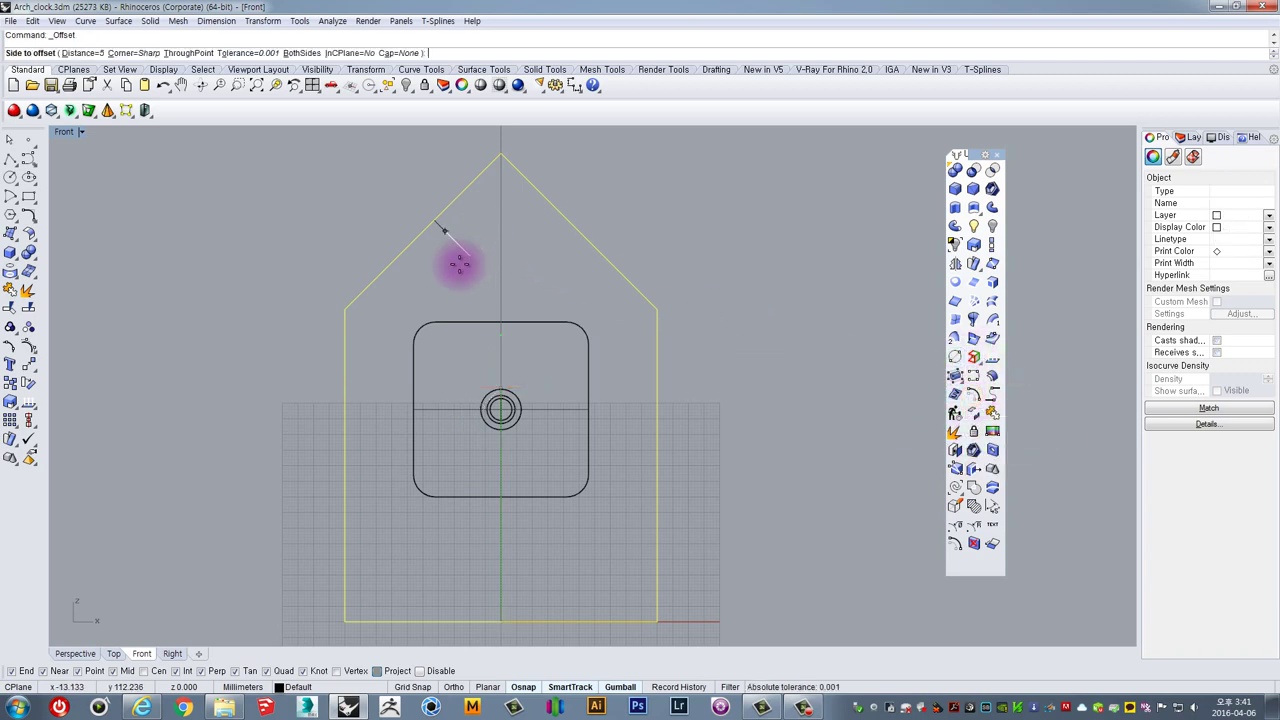
{"action": "type", "text": "10"}
{"action": "key", "text": "Return"}
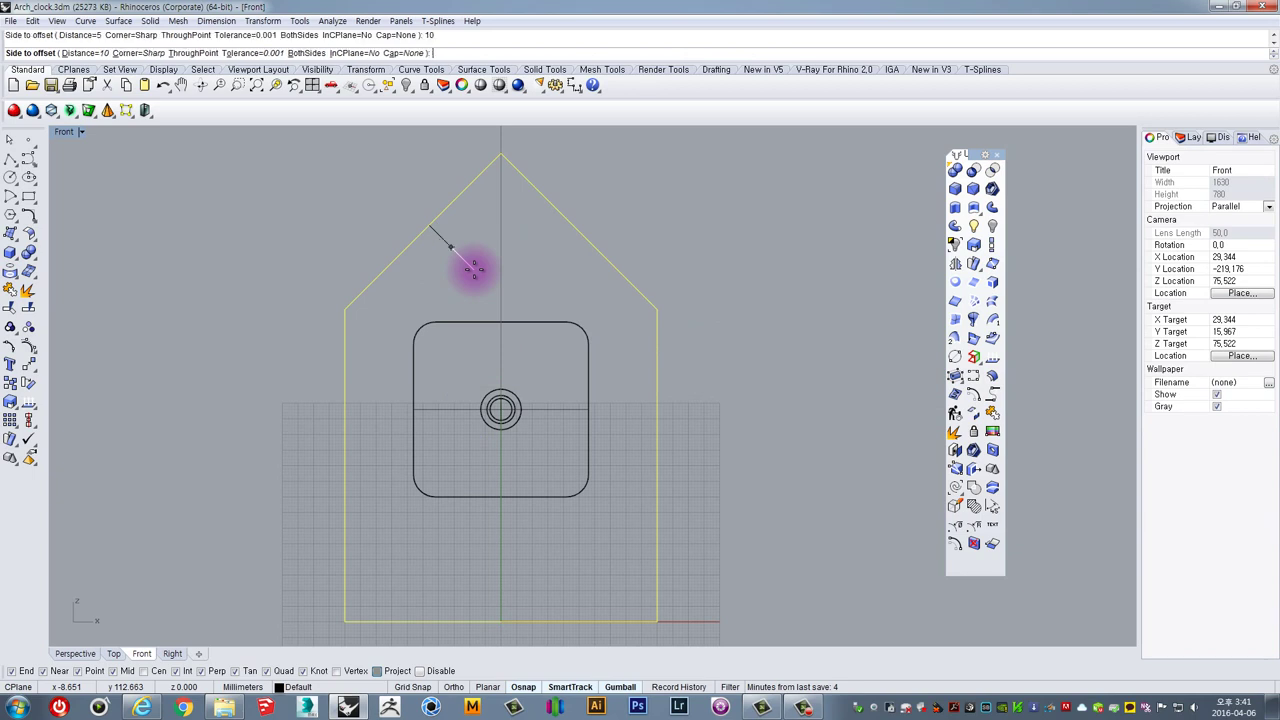
{"action": "left_click", "coordinate": [474, 268]}
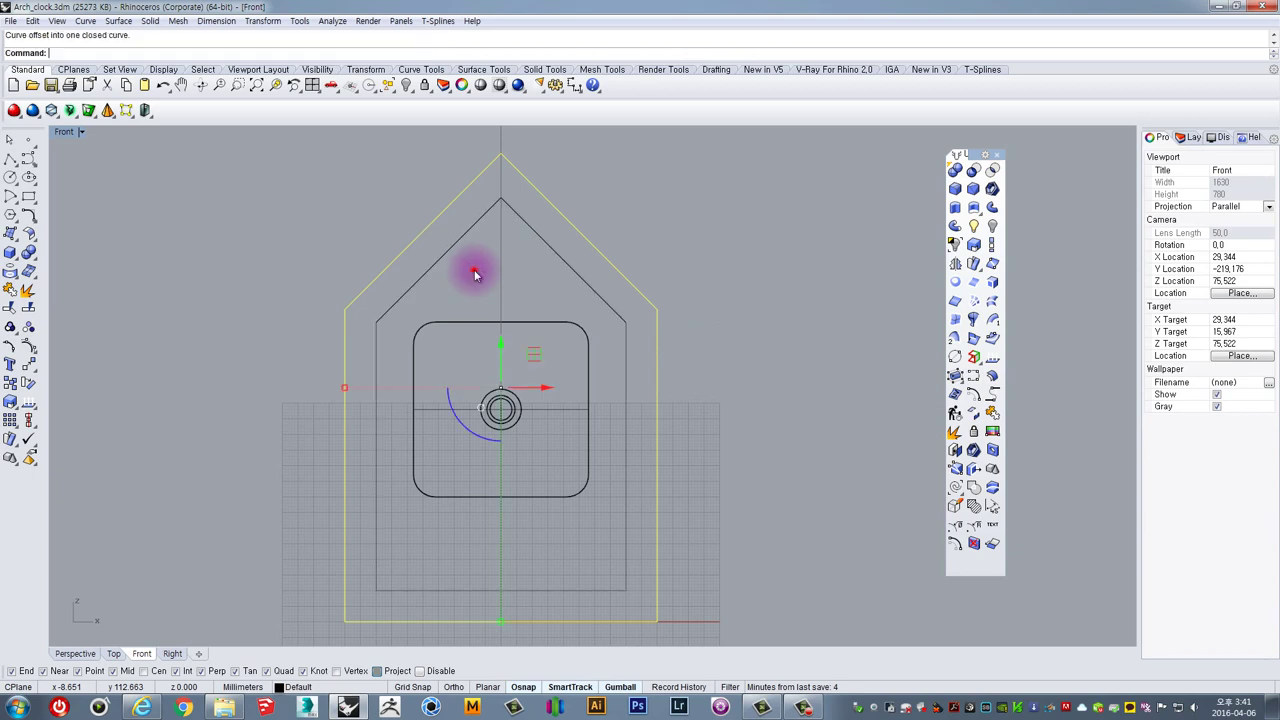
Offset the inner house outline 3 mm outward, towards the outer outline
{"action": "left_click", "coordinate": [531, 240]}
{"action": "left_click", "coordinate": [551, 245]}
{"action": "left_click_drag", "start_coordinate": [603, 226], "coordinate": [562, 272]}
{"action": "right_click_drag", "start_coordinate": [720, 273], "coordinate": [702, 242]}
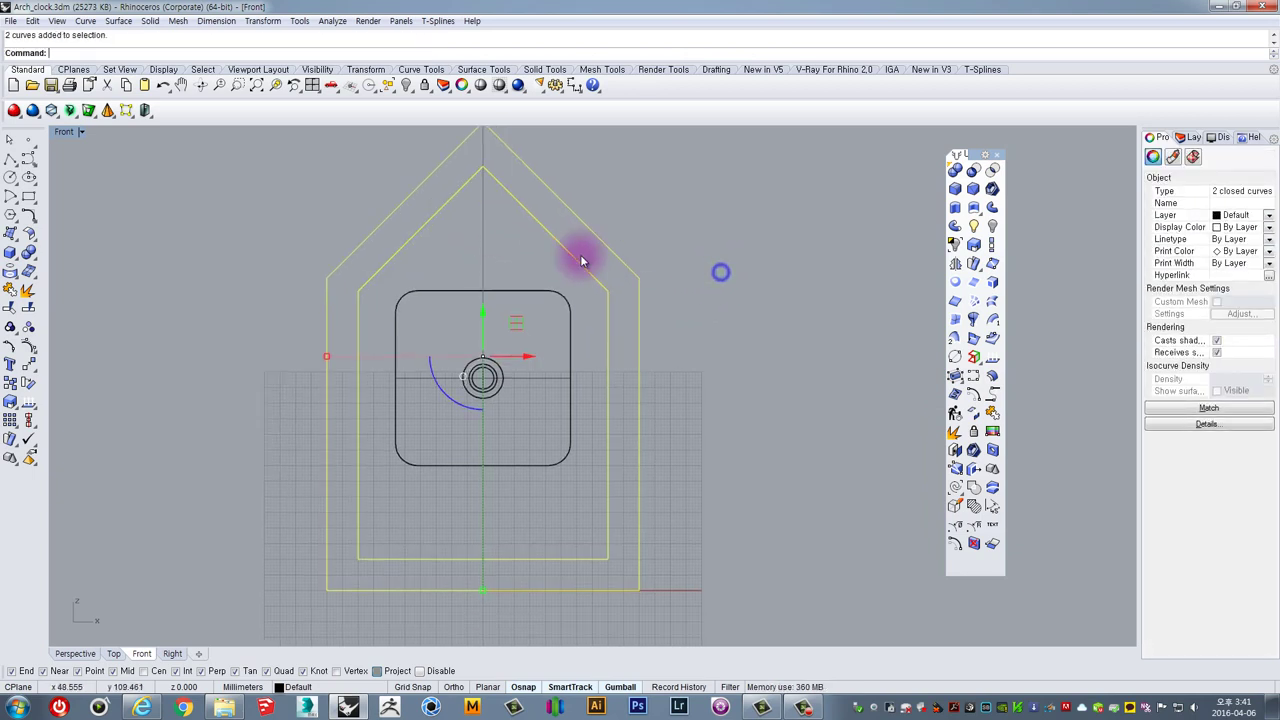
{"action": "scroll", "coordinate": [520, 240], "scroll_direction": "up", "scroll_amount": 4}
{"action": "left_click", "coordinate": [515, 272]}
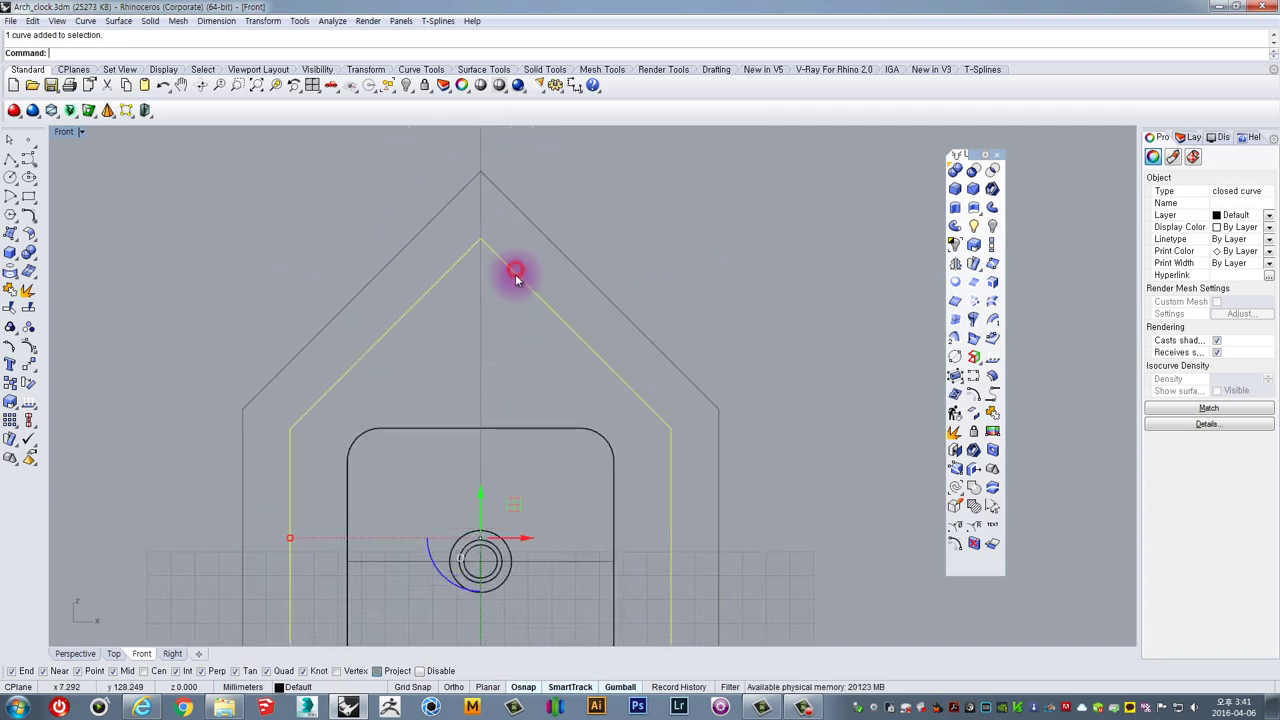
{"action": "right_click", "coordinate": [533, 265]}
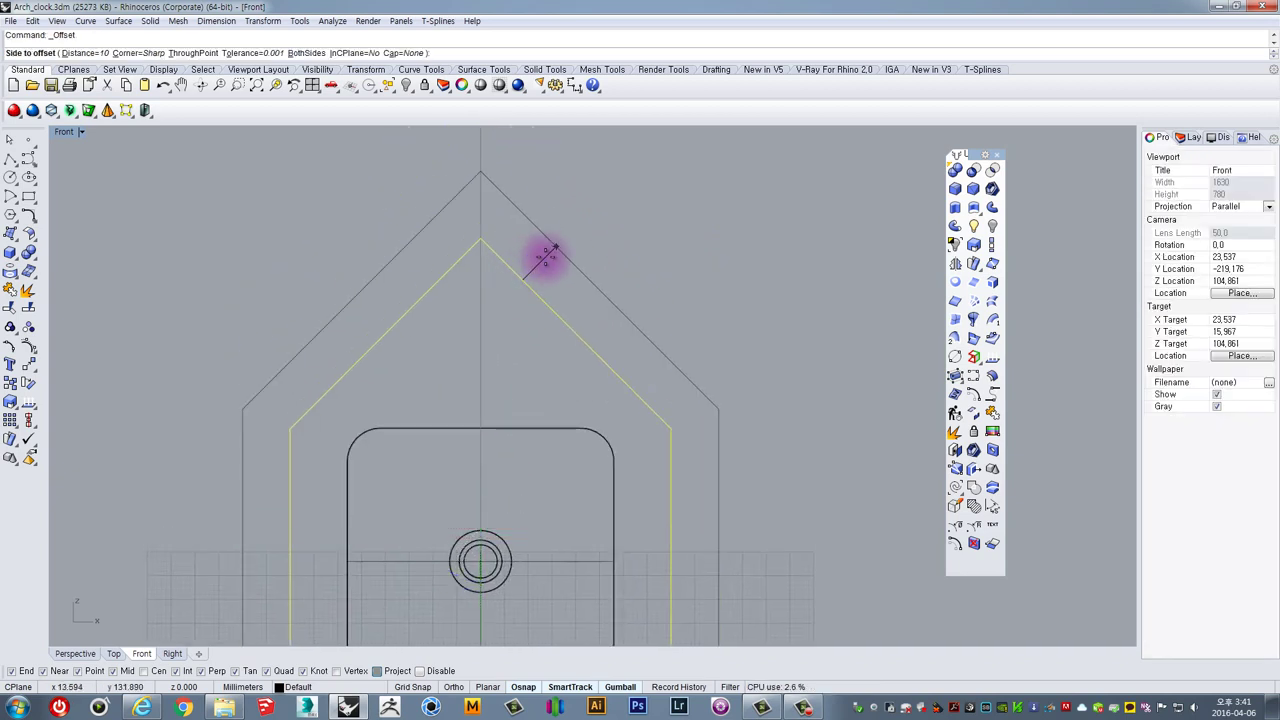
{"action": "type", "text": "3"}
{"action": "key", "text": "Return"}
{"action": "left_click", "coordinate": [537, 258]}
Extrude the outer and middle house outlines together as a one-sided solid shell, 100 mm backward around the clock movement
{"action": "left_click", "coordinate": [559, 242]}
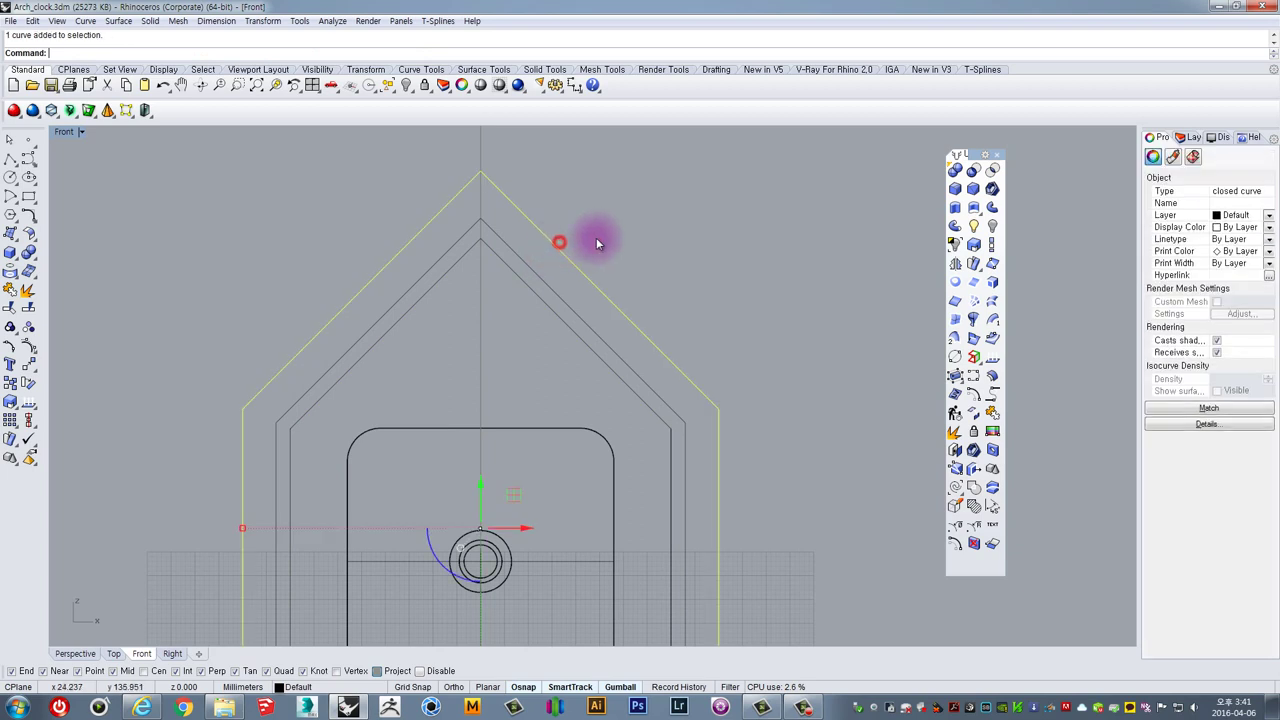
{"action": "left_click", "coordinate": [559, 294], "text": "shift"}
{"action": "right_click_drag", "start_coordinate": [630, 284], "coordinate": [625, 224]}
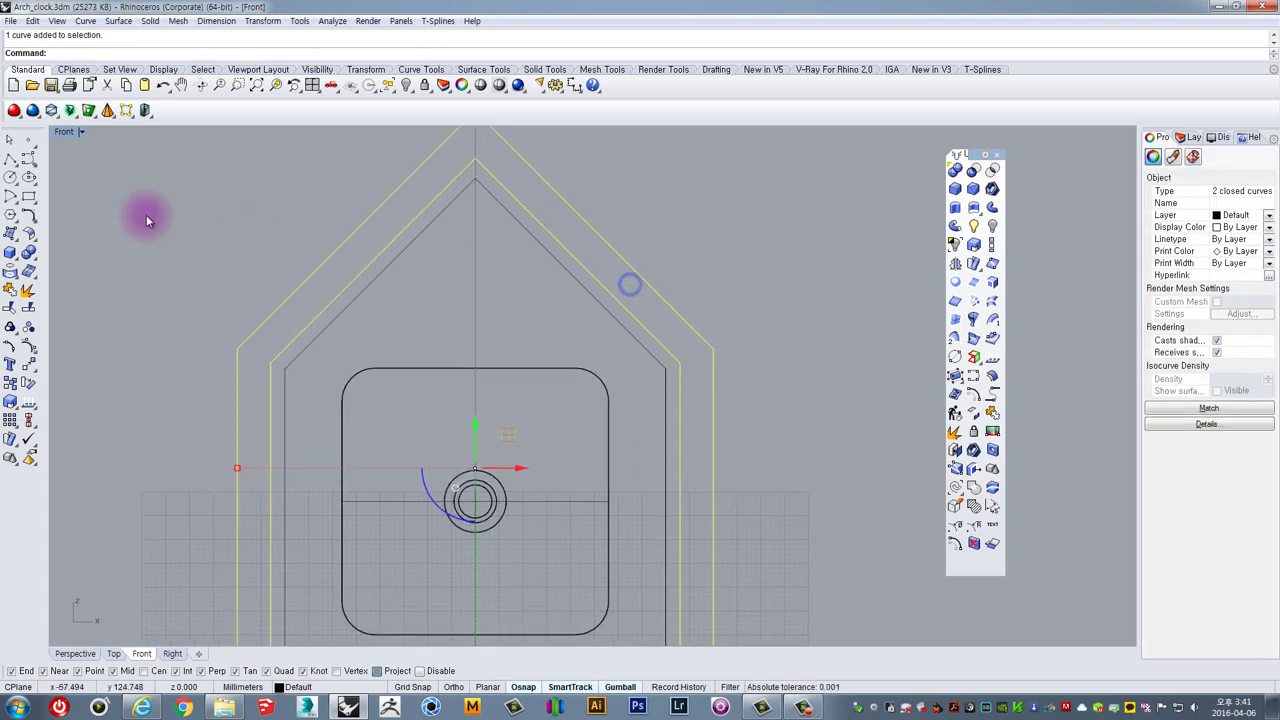
{"action": "double_click", "coordinate": [66, 133]}
{"action": "double_click", "coordinate": [614, 133]}
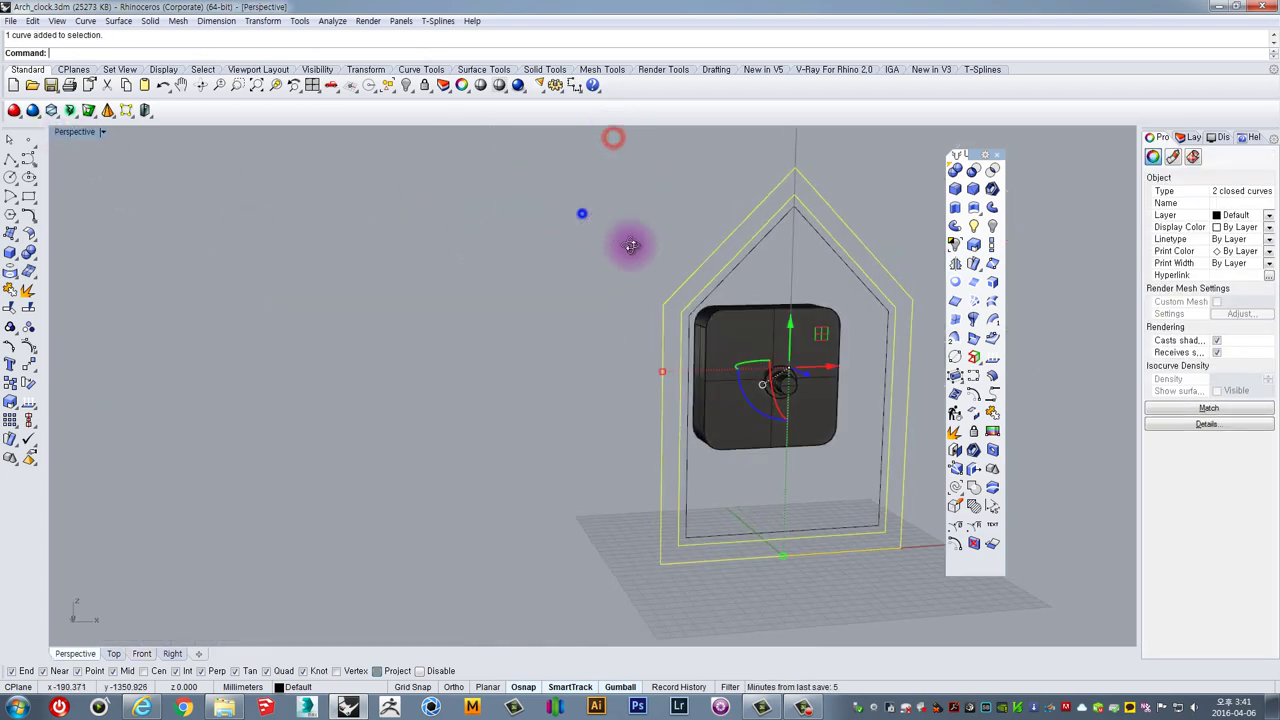
{"action": "right_click_drag", "start_coordinate": [580, 214], "coordinate": [737, 289]}
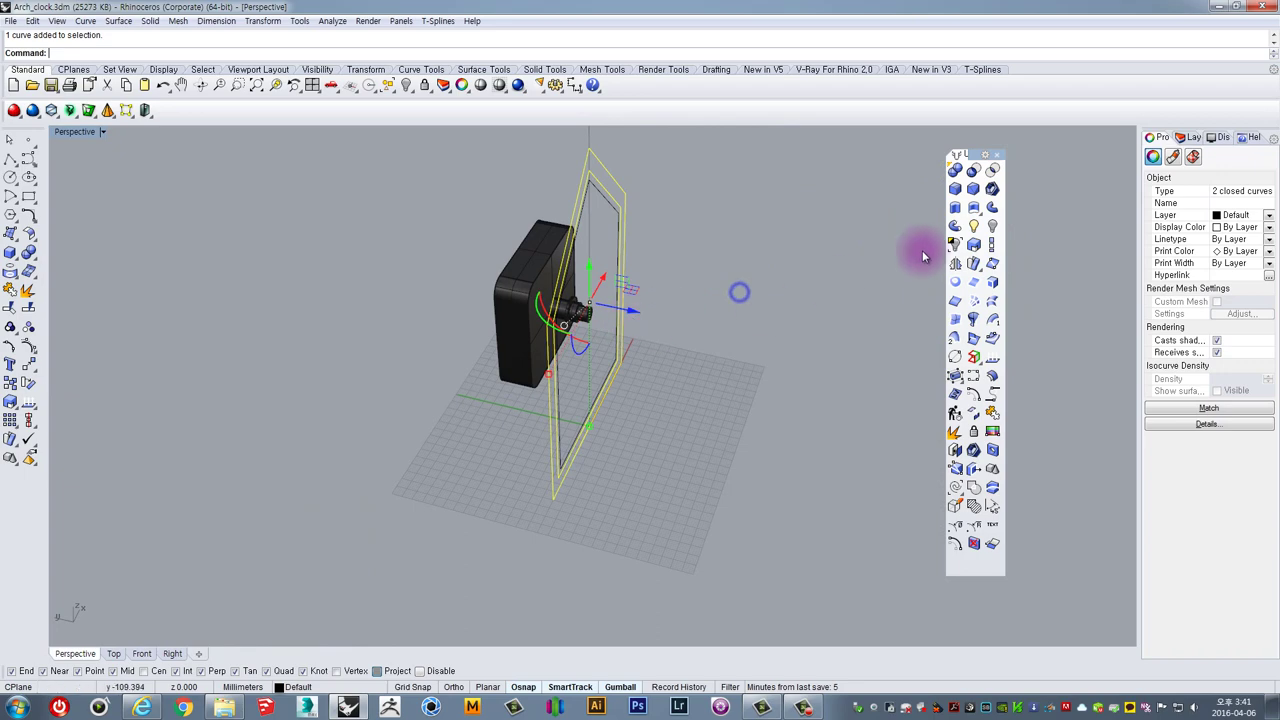
{"action": "left_click", "coordinate": [957, 209]}
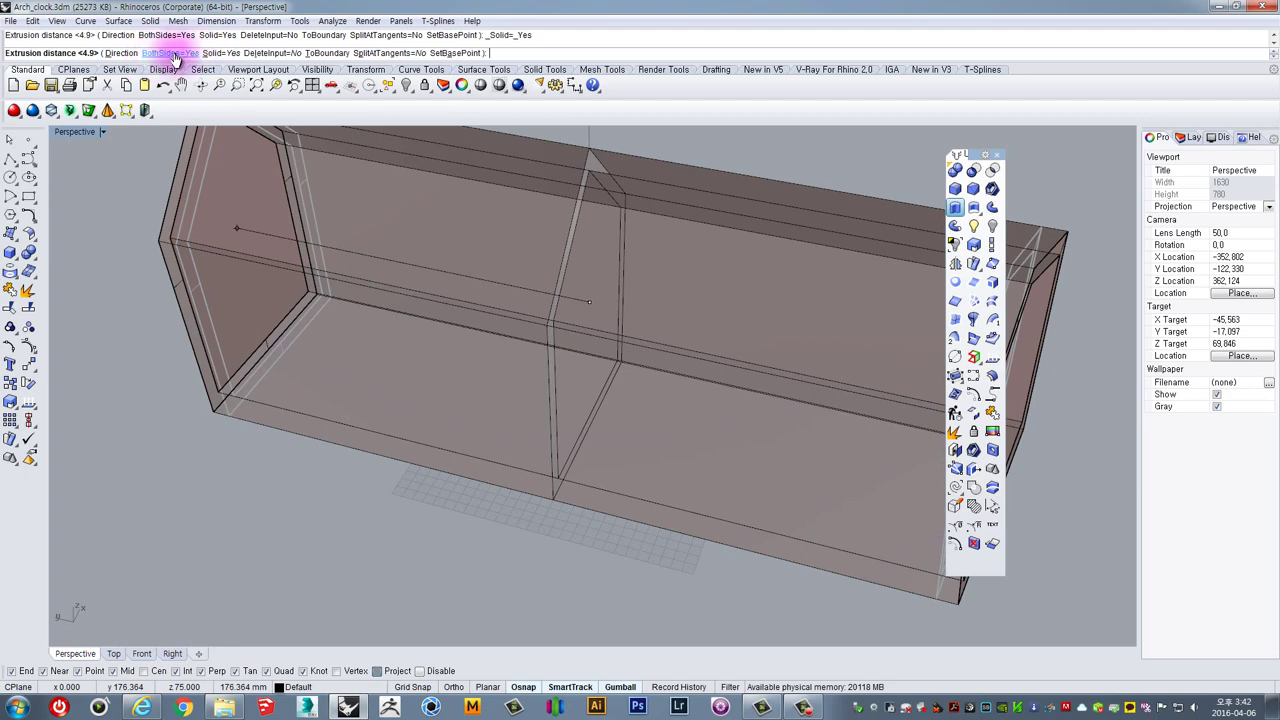
{"action": "left_click", "coordinate": [170, 53]}
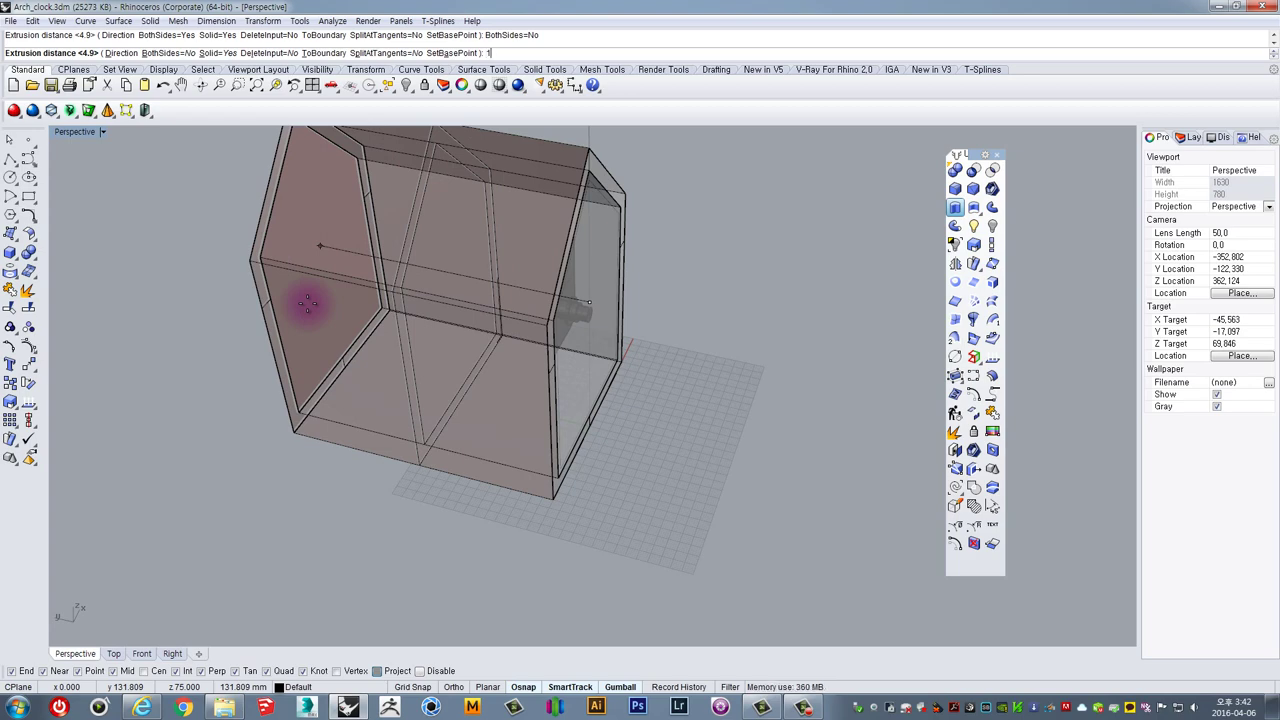
{"action": "left_click", "coordinate": [307, 303]}
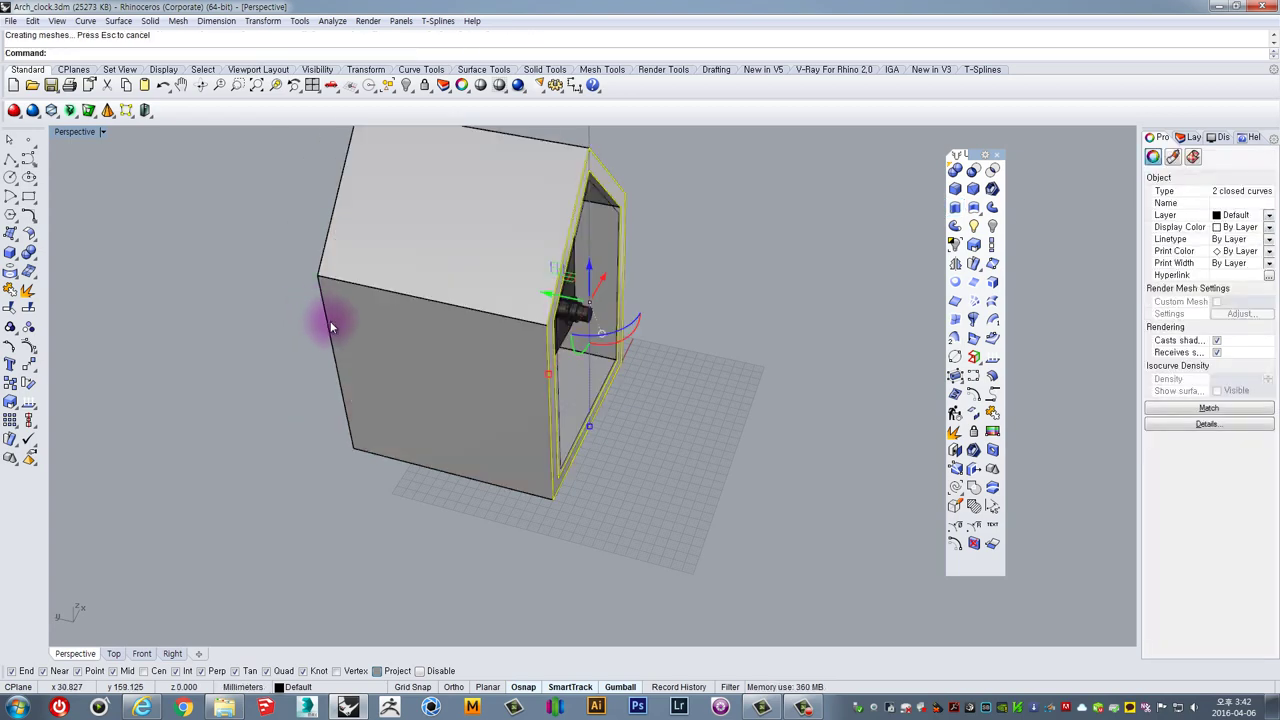
Extrude the middle and inner house outlines together 80 mm backward as a solid lining inside the outer shell
{"action": "right_click_drag", "start_coordinate": [329, 323], "coordinate": [408, 314]}
{"action": "left_click", "coordinate": [466, 326]}
{"action": "right_click_drag", "start_coordinate": [552, 354], "coordinate": [460, 306], "text": "shift"}
{"action": "mouse_move", "coordinate": [543, 306]}
{"action": "right_mouse_down"}
{"action": "mouse_move", "coordinate": [514, 309]}
{"action": "mouse_move", "coordinate": [500, 354]}
{"action": "mouse_move", "coordinate": [537, 330]}
{"action": "right_mouse_up"}
{"action": "scroll", "coordinate": [537, 310], "scroll_direction": "up", "scroll_amount": 2}
{"action": "left_click", "coordinate": [541, 283]}
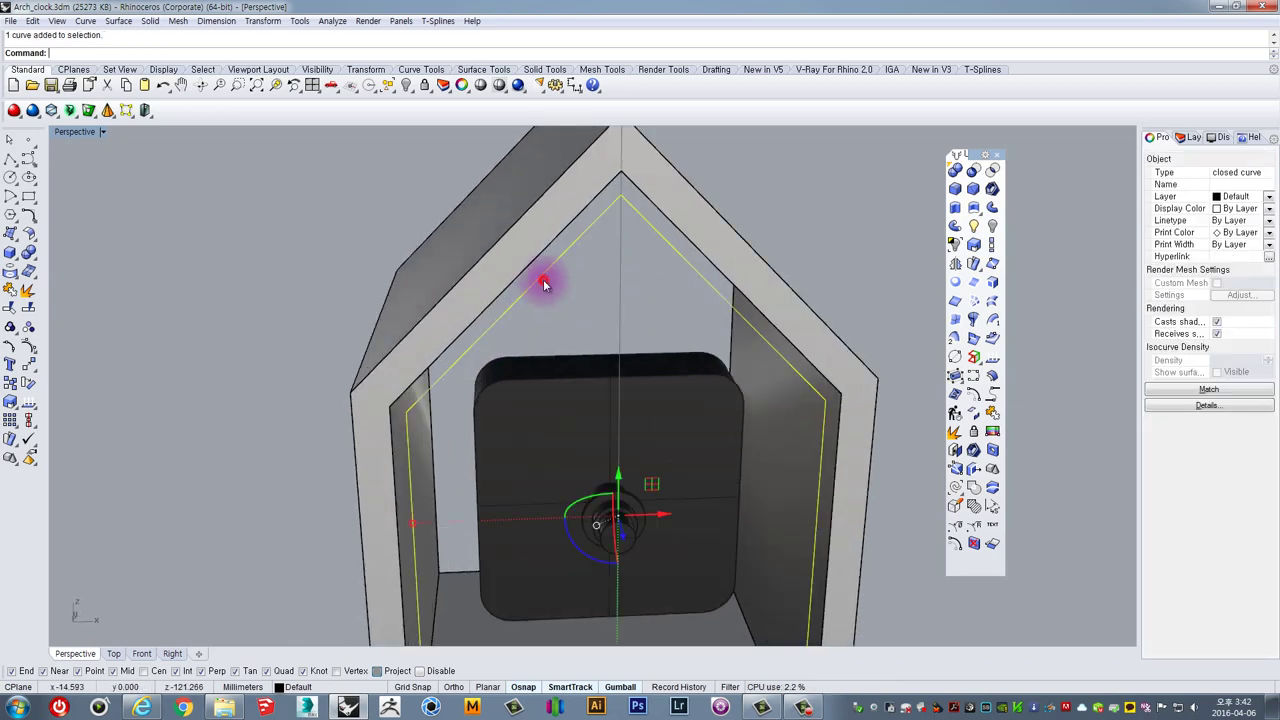
{"action": "scroll", "coordinate": [553, 250], "scroll_direction": "up", "scroll_amount": 3}
{"action": "left_click", "coordinate": [558, 233]}
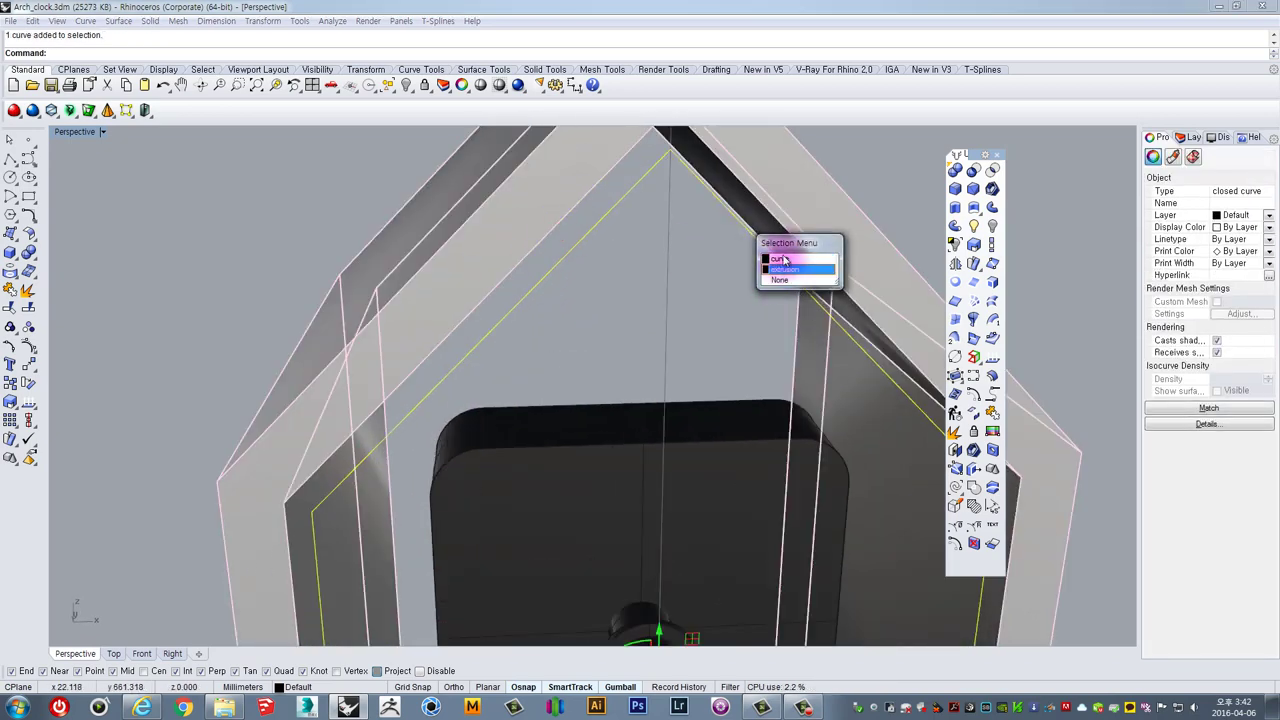
{"action": "left_click", "coordinate": [706, 303]}
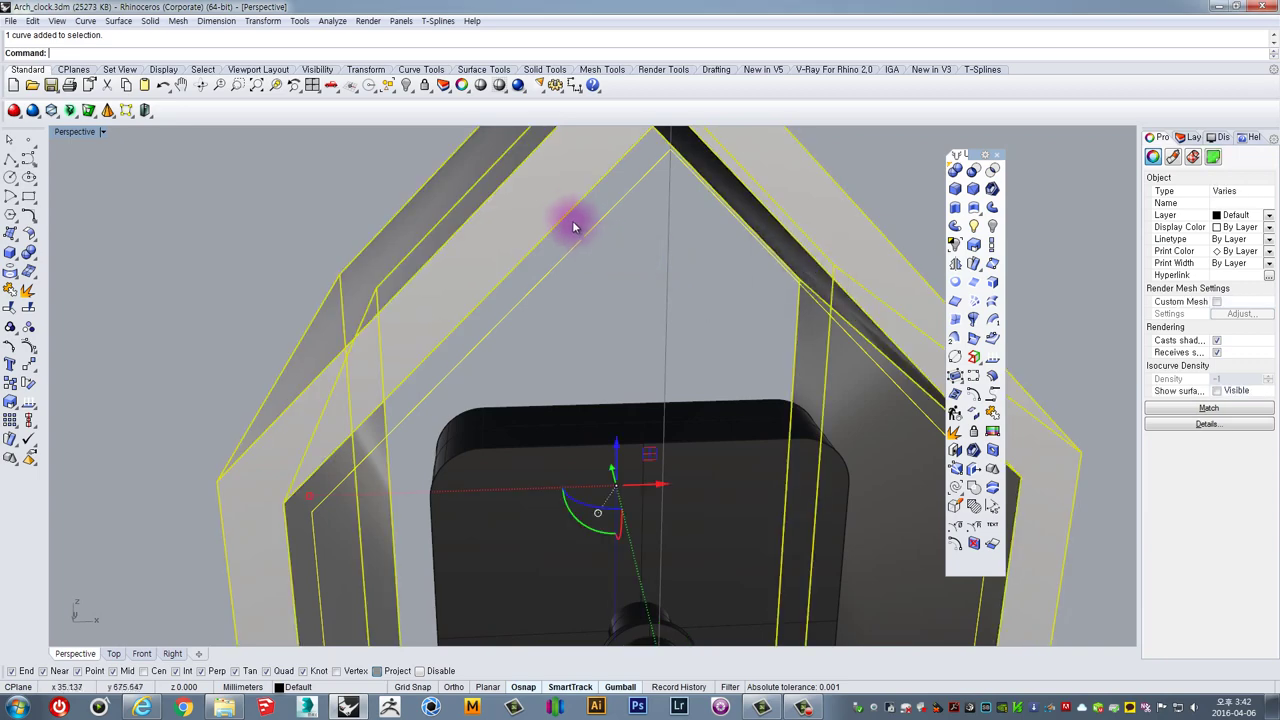
{"action": "left_click", "coordinate": [571, 217]}
{"action": "left_click_drag", "start_coordinate": [769, 246], "coordinate": [668, 230]}
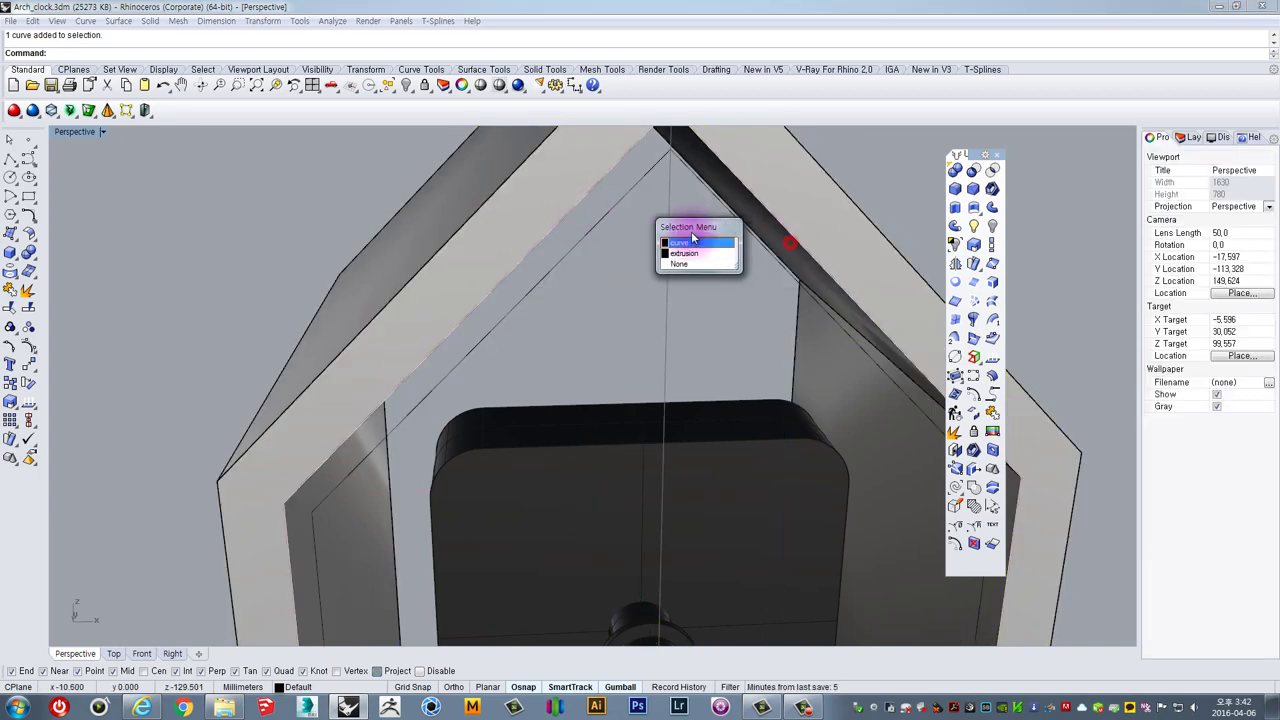
{"action": "left_click", "coordinate": [684, 243]}
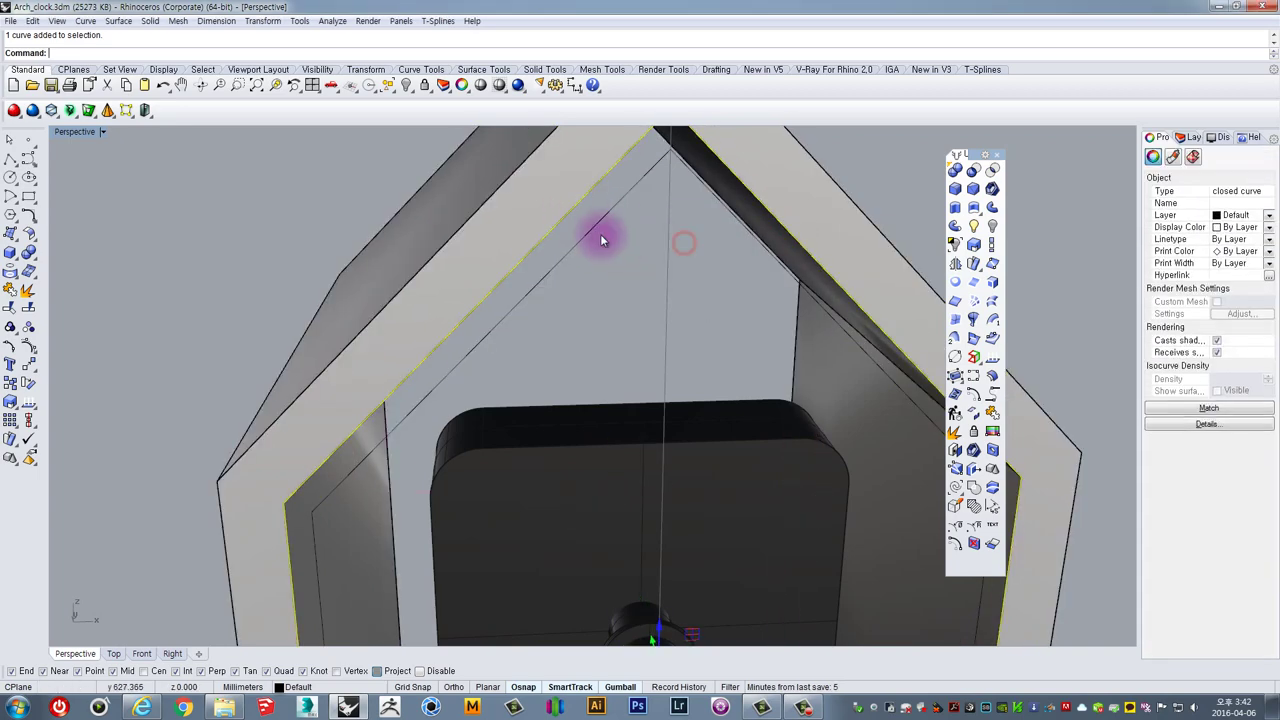
{"action": "scroll", "coordinate": [606, 251], "scroll_direction": "down", "scroll_amount": 5}
{"action": "right_click_drag", "start_coordinate": [606, 251], "coordinate": [900, 240]}
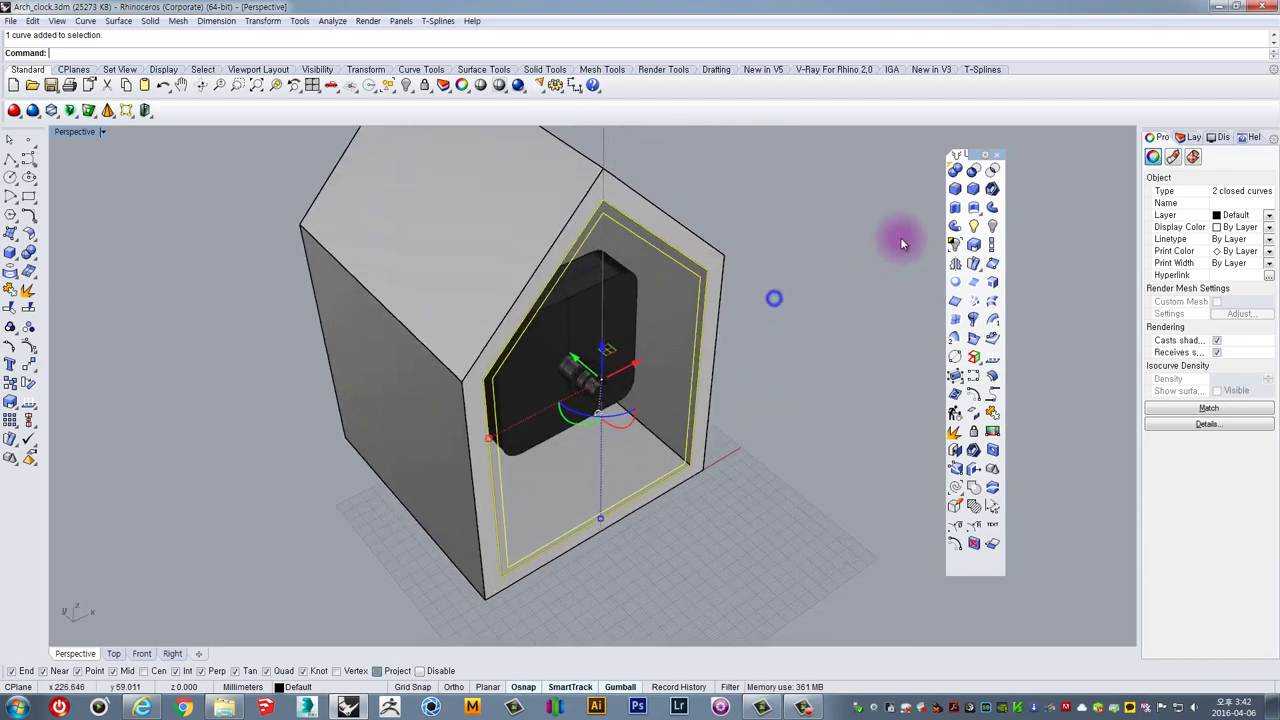
{"action": "left_click", "coordinate": [957, 208]}
{"action": "scroll", "coordinate": [819, 258], "scroll_direction": "down", "scroll_amount": 5}
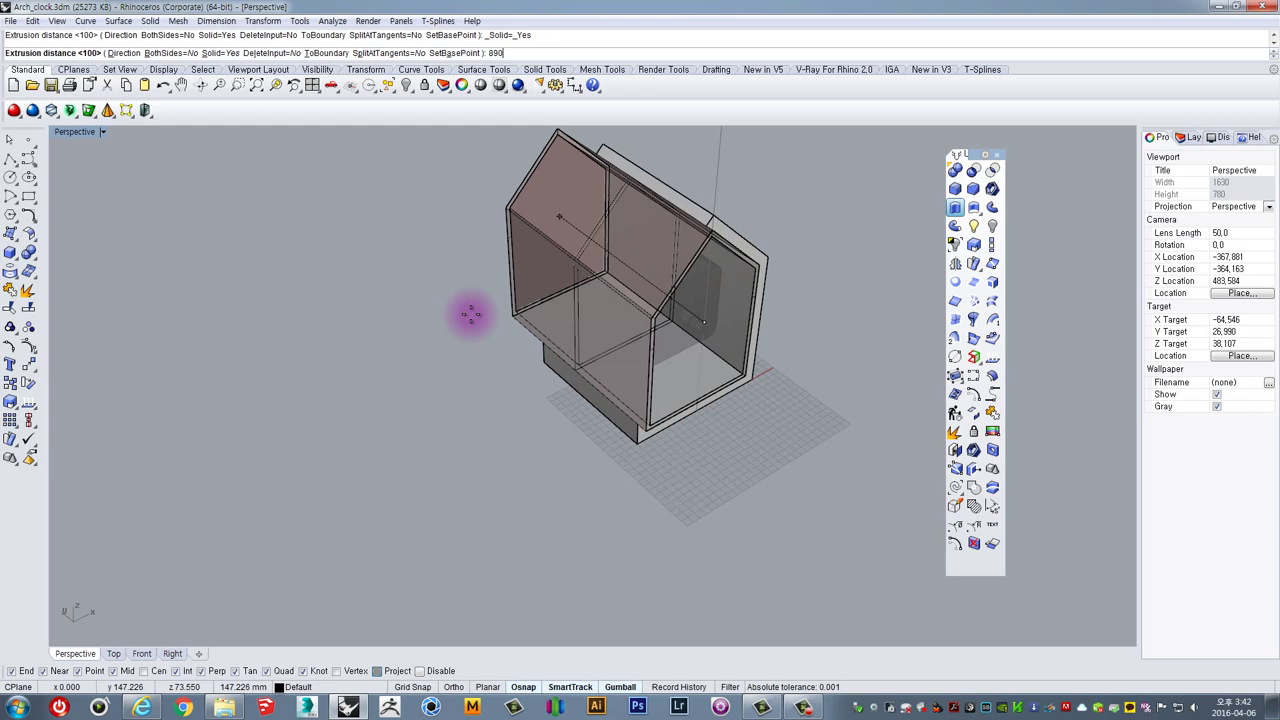
{"action": "key", "text": "Return"}
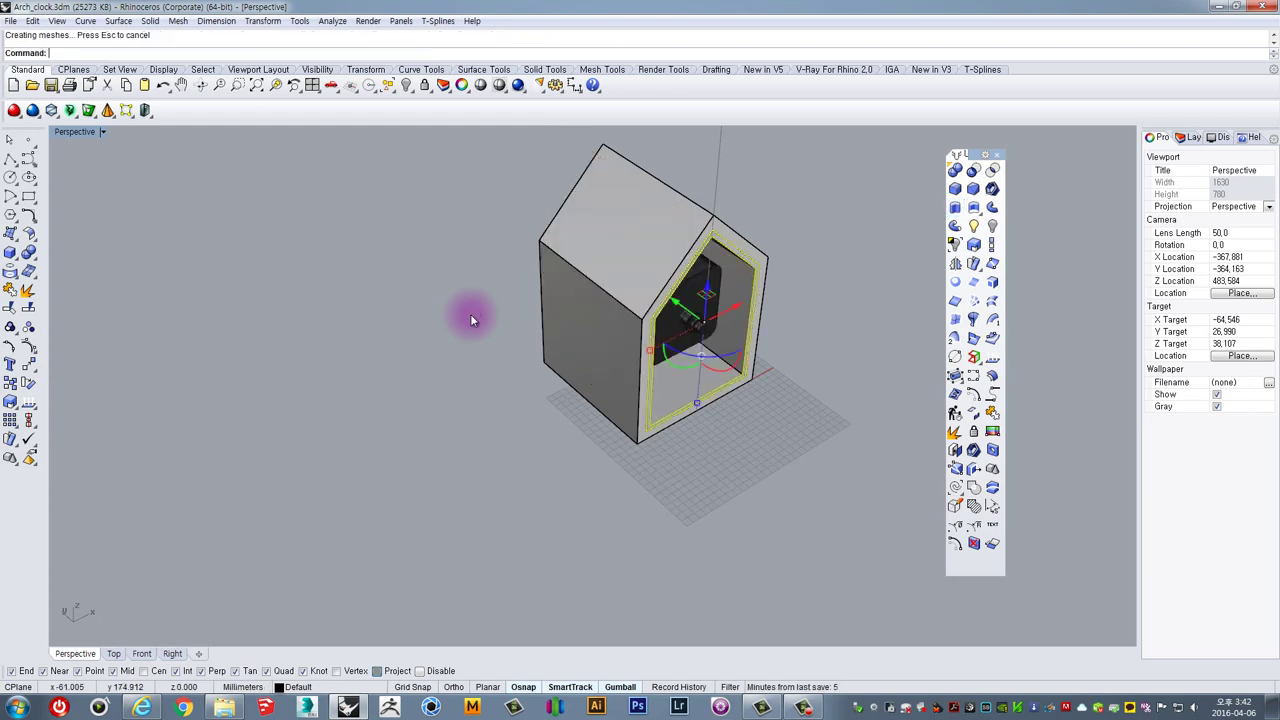
Move the inner lining 10 mm backward into the house, away from the front opening
{"action": "scroll", "coordinate": [780, 388], "scroll_direction": "up", "scroll_amount": 3}
{"action": "right_click_drag", "start_coordinate": [762, 320], "coordinate": [771, 409], "text": "shift"}
{"action": "right_click_drag", "start_coordinate": [771, 409], "coordinate": [717, 369]}
{"action": "left_click", "coordinate": [717, 367]}
{"action": "right_click_drag", "start_coordinate": [821, 335], "coordinate": [760, 307]}
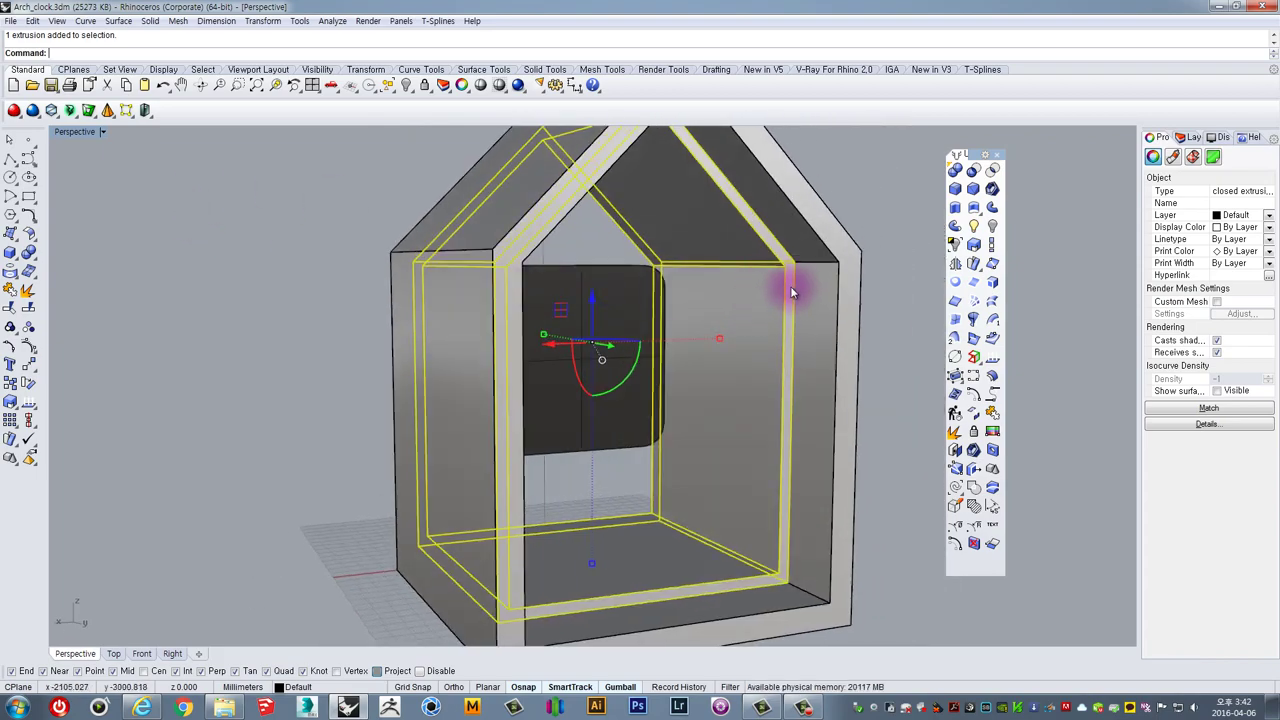
{"action": "right_click_drag", "start_coordinate": [718, 377], "coordinate": [663, 394]}
{"action": "left_click", "coordinate": [604, 362]}
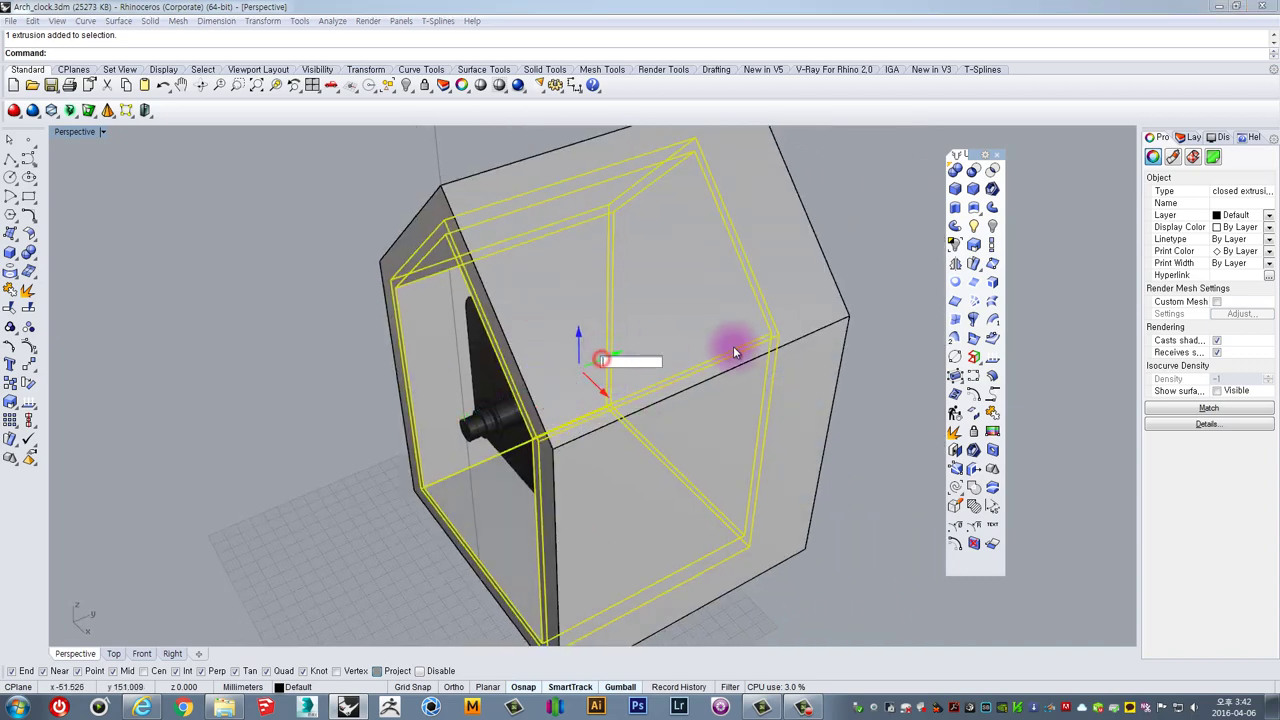
{"action": "type", "text": "10"}
{"action": "key", "text": "Return"}
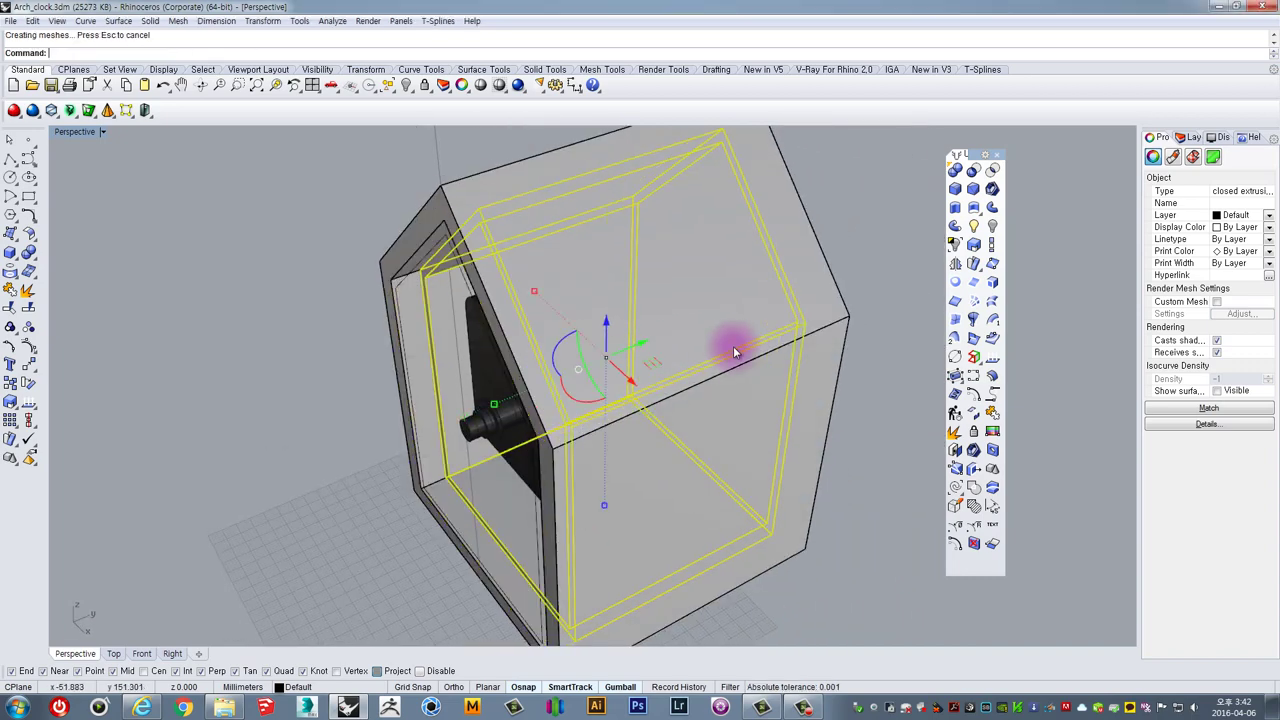
{"action": "left_click", "coordinate": [310, 374]}
Examine the recessed lining and the front opening of the house from several angles
{"action": "right_click_drag", "start_coordinate": [549, 350], "coordinate": [452, 318]}
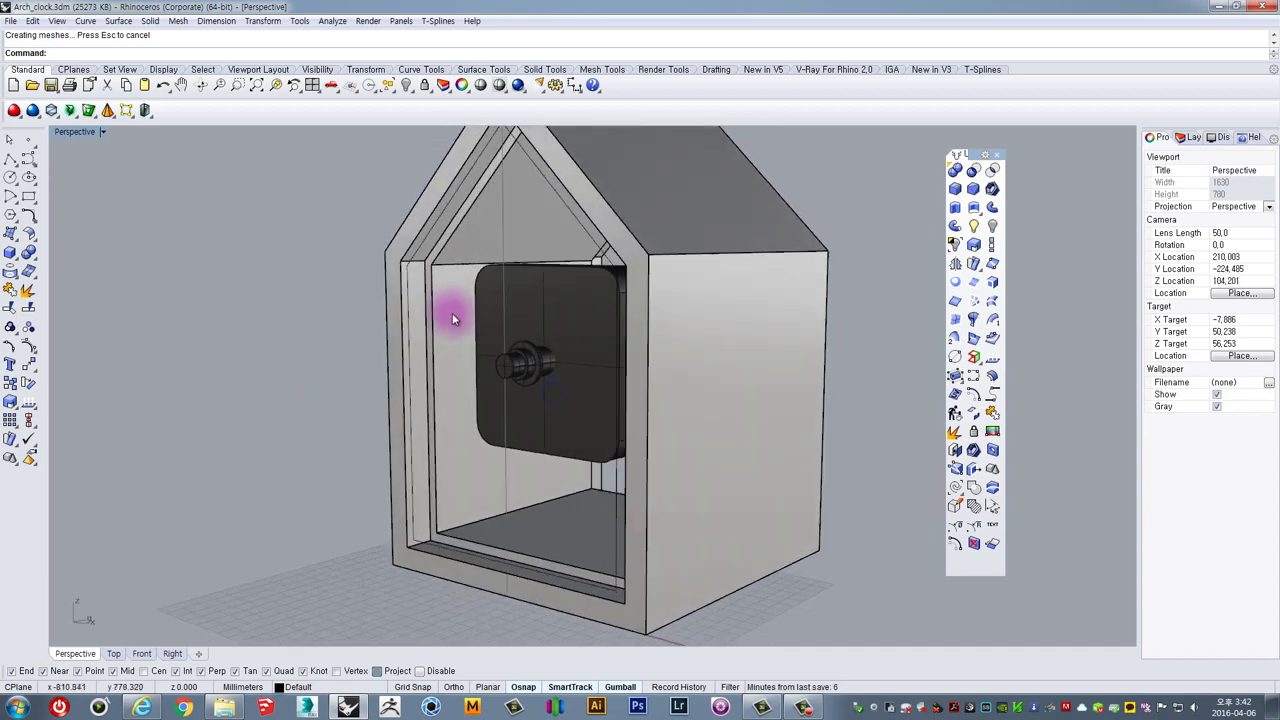
{"action": "right_click_drag", "start_coordinate": [524, 281], "coordinate": [766, 514]}
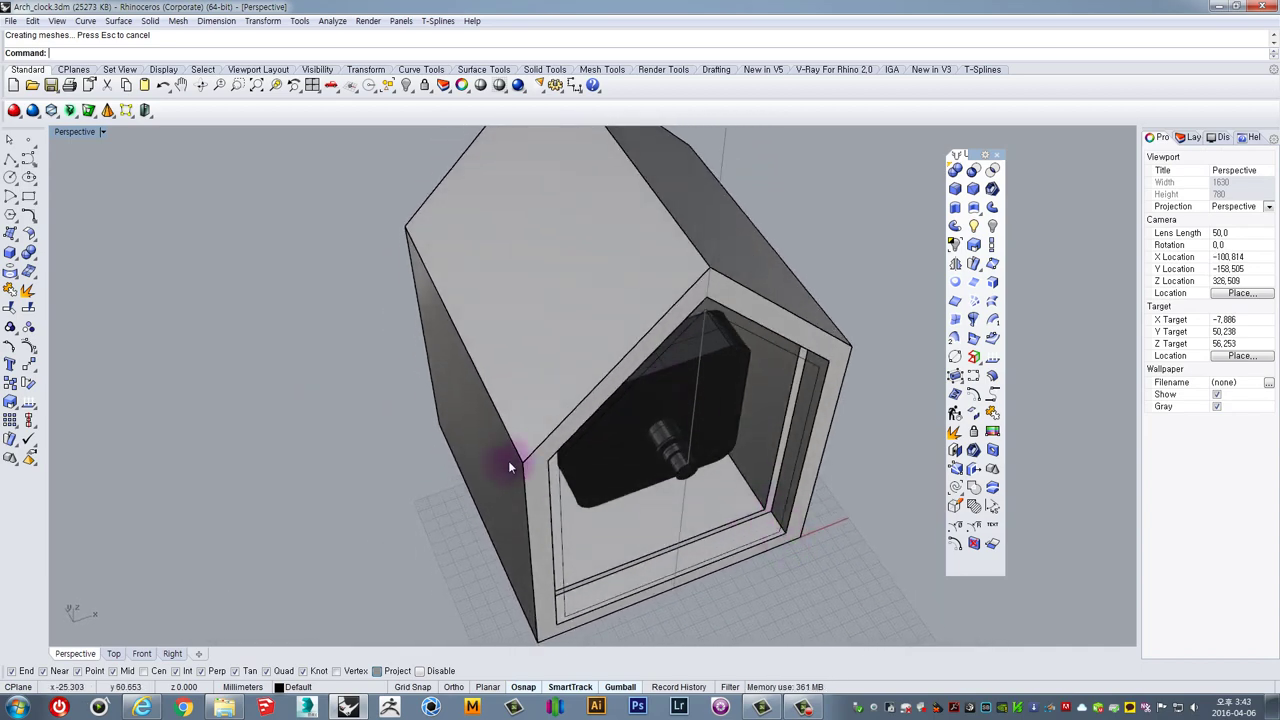
{"action": "right_click_drag", "start_coordinate": [508, 467], "coordinate": [794, 439]}
{"action": "right_click_drag", "start_coordinate": [406, 518], "coordinate": [836, 360]}
{"action": "left_click", "coordinate": [720, 455]}
{"action": "left_click", "coordinate": [842, 456]}
{"action": "key", "text": "F10"}
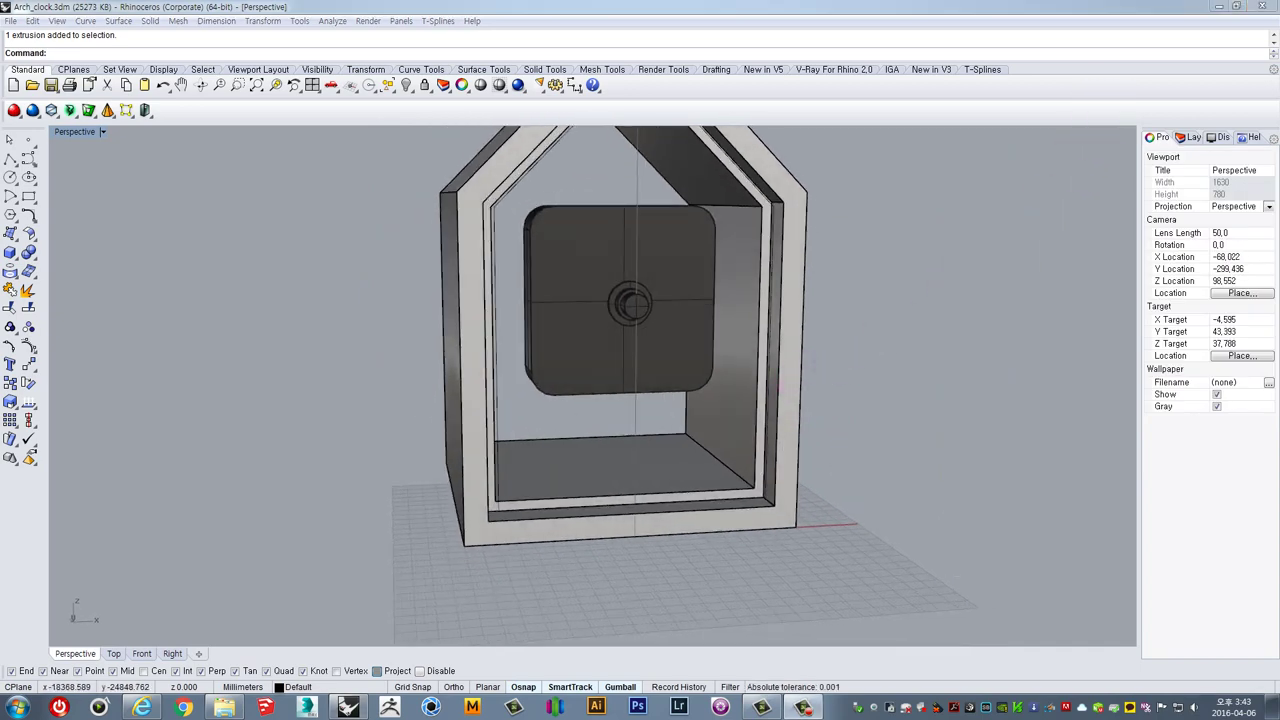
{"action": "right_click_drag", "start_coordinate": [904, 398], "coordinate": [768, 446]}
{"action": "scroll", "coordinate": [757, 400], "scroll_direction": "up", "scroll_amount": 2}
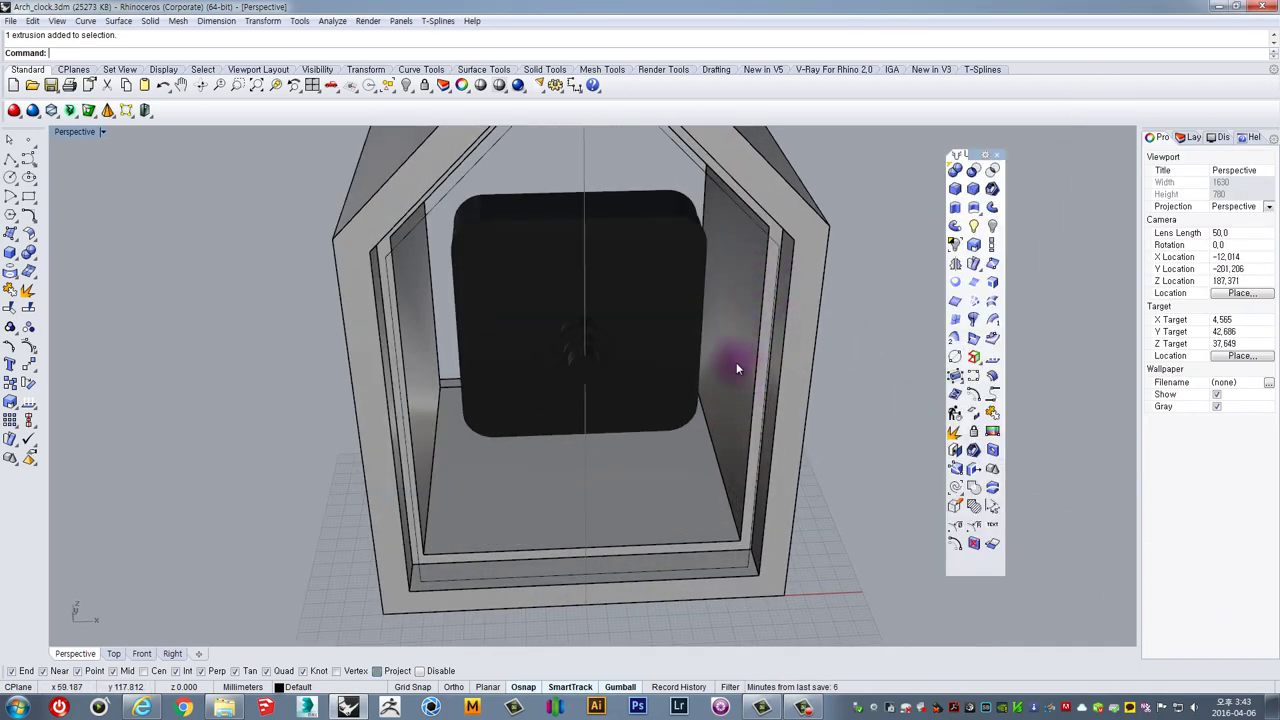
Join the outer shell and the inner lining into one solid with Boolean union
{"action": "left_click", "coordinate": [797, 360]}
{"action": "right_click_drag", "start_coordinate": [745, 306], "coordinate": [857, 343]}
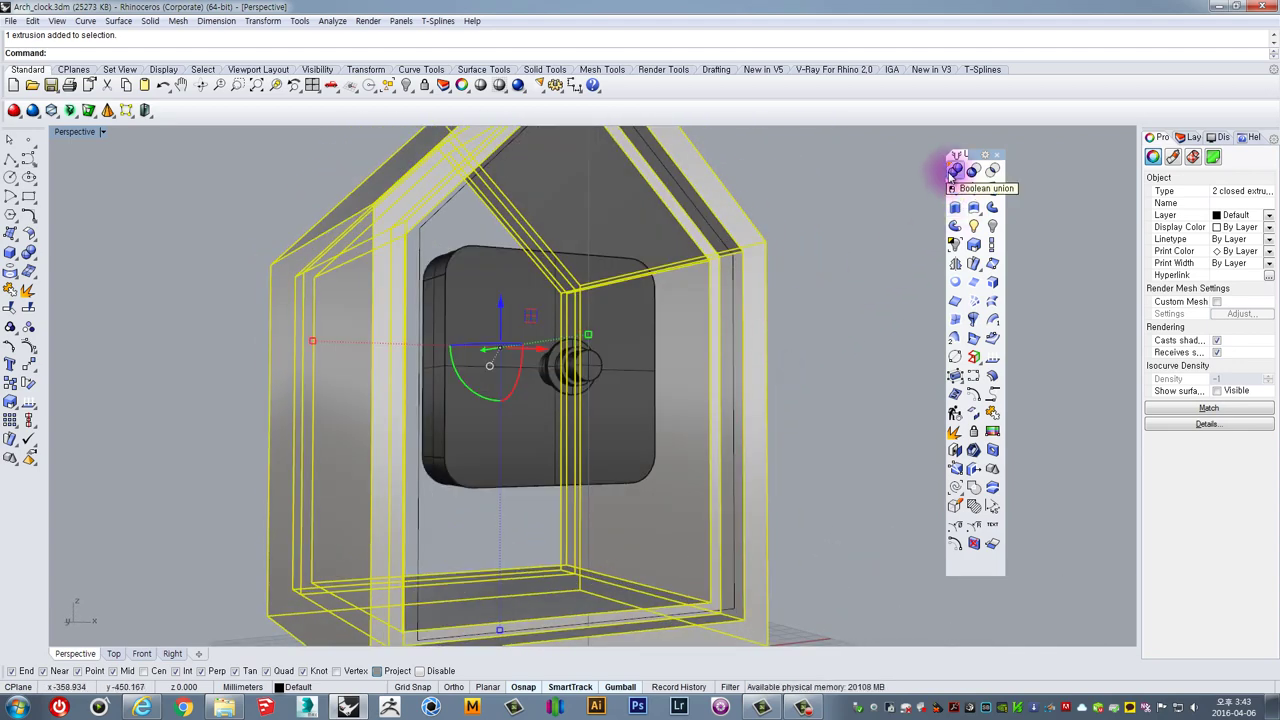
{"action": "left_click", "coordinate": [955, 172]}
{"action": "left_click", "coordinate": [771, 240]}
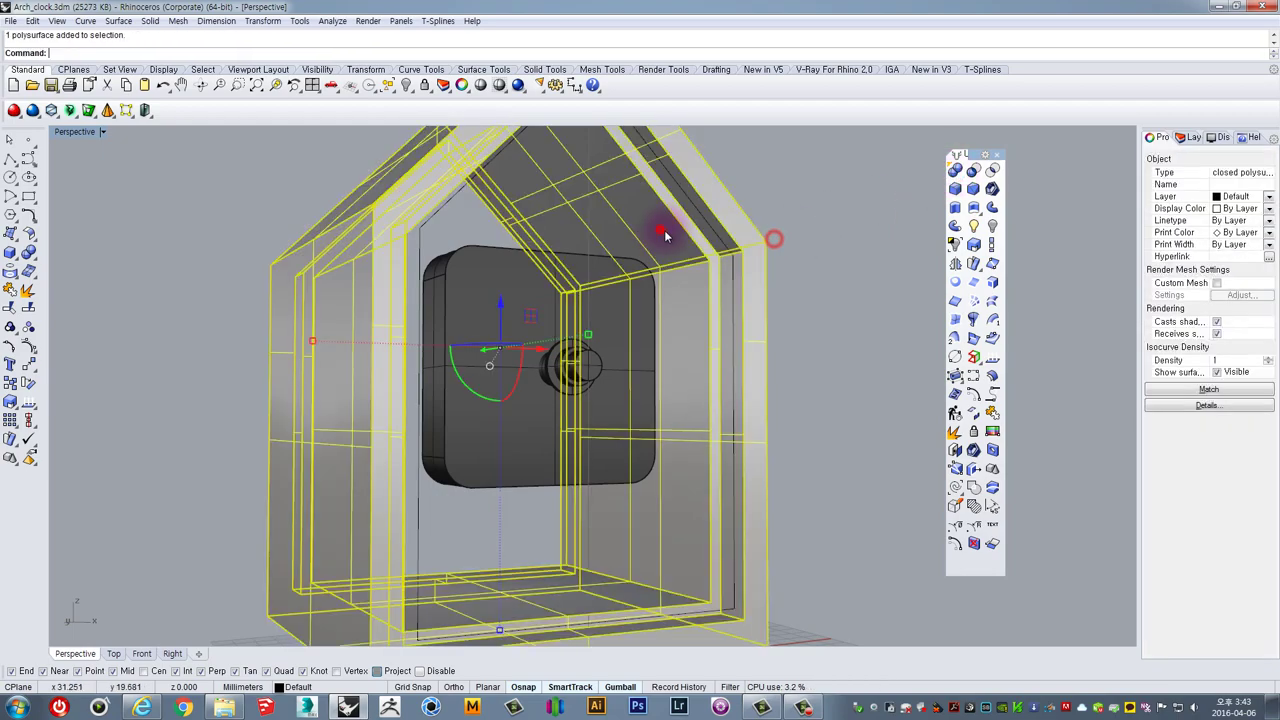
{"action": "right_click_drag", "start_coordinate": [663, 229], "coordinate": [785, 445]}
{"action": "scroll", "coordinate": [746, 301], "scroll_direction": "down", "scroll_amount": 5}
{"action": "left_click", "coordinate": [785, 446]}
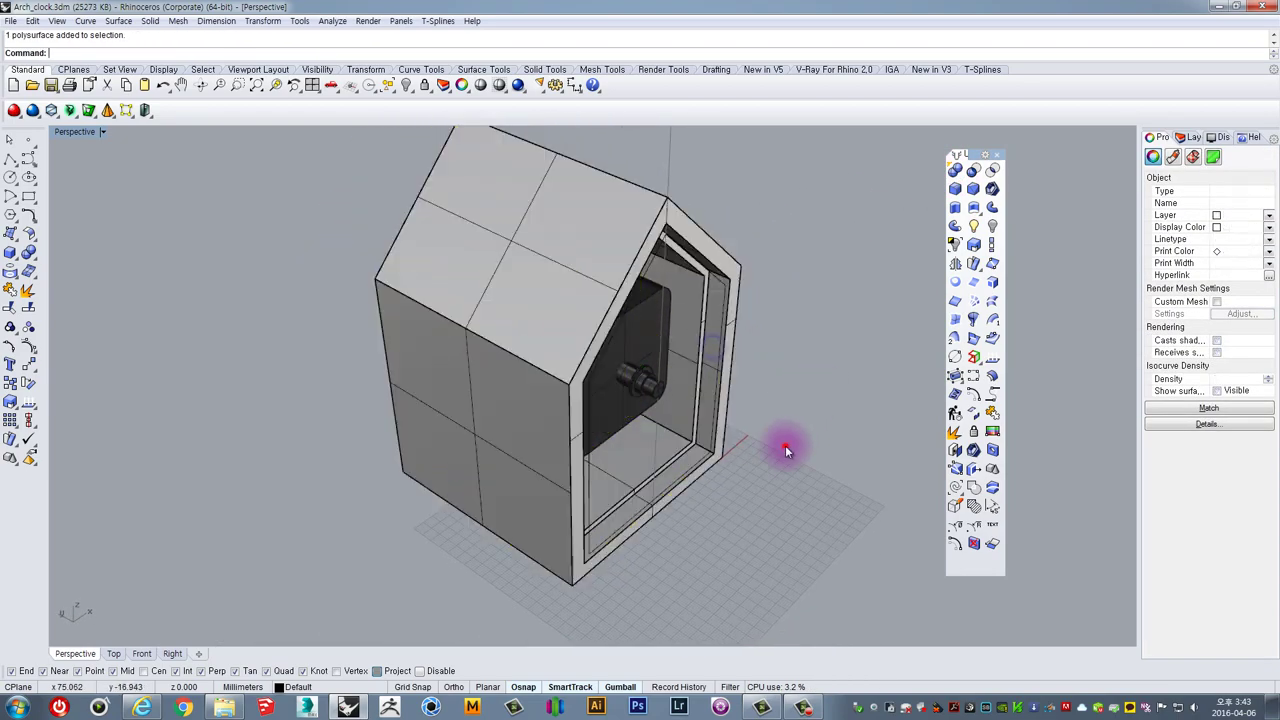
Extrude the middle house outline at the front opening 3 mm into a solid front panel
{"action": "scroll", "coordinate": [706, 457], "scroll_direction": "up", "scroll_amount": 7}
{"action": "scroll", "coordinate": [705, 457], "scroll_direction": "up", "scroll_amount": 2}
{"action": "left_click", "coordinate": [728, 452]}
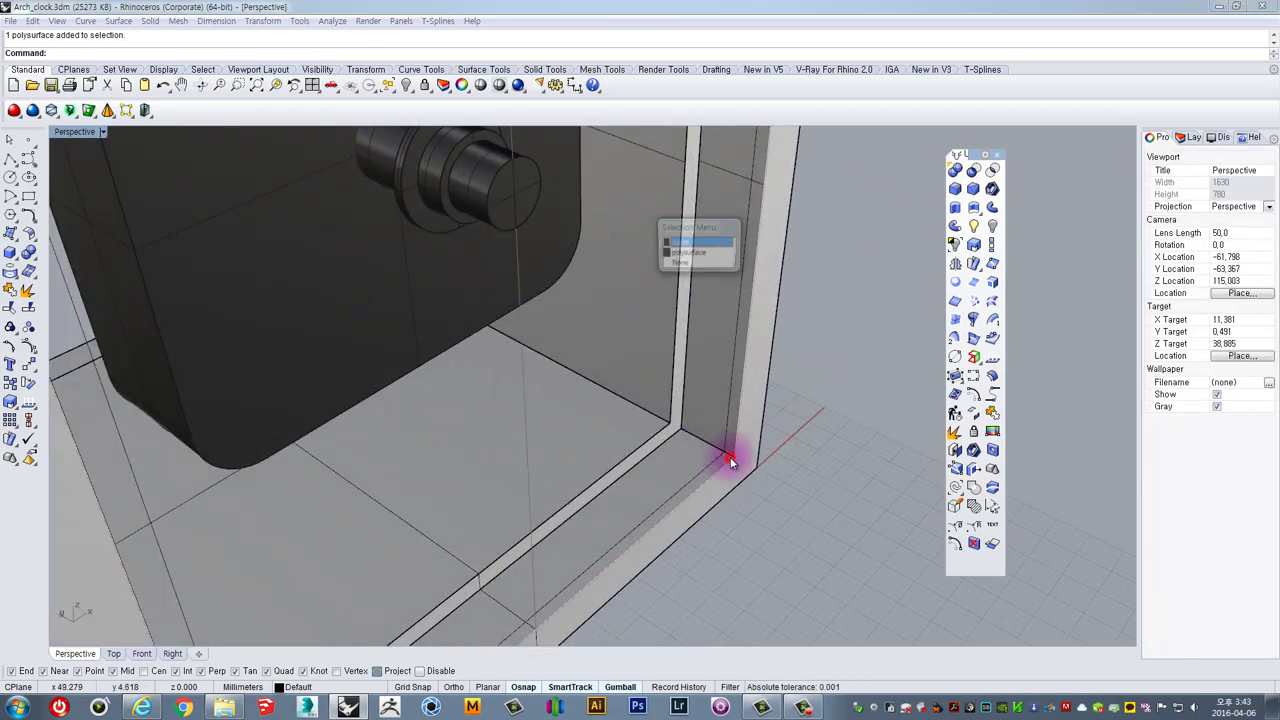
{"action": "left_click", "coordinate": [685, 245]}
{"action": "scroll", "coordinate": [771, 357], "scroll_direction": "down", "scroll_amount": 5}
{"action": "right_click_drag", "start_coordinate": [771, 357], "coordinate": [928, 263]}
{"action": "left_click", "coordinate": [957, 207]}
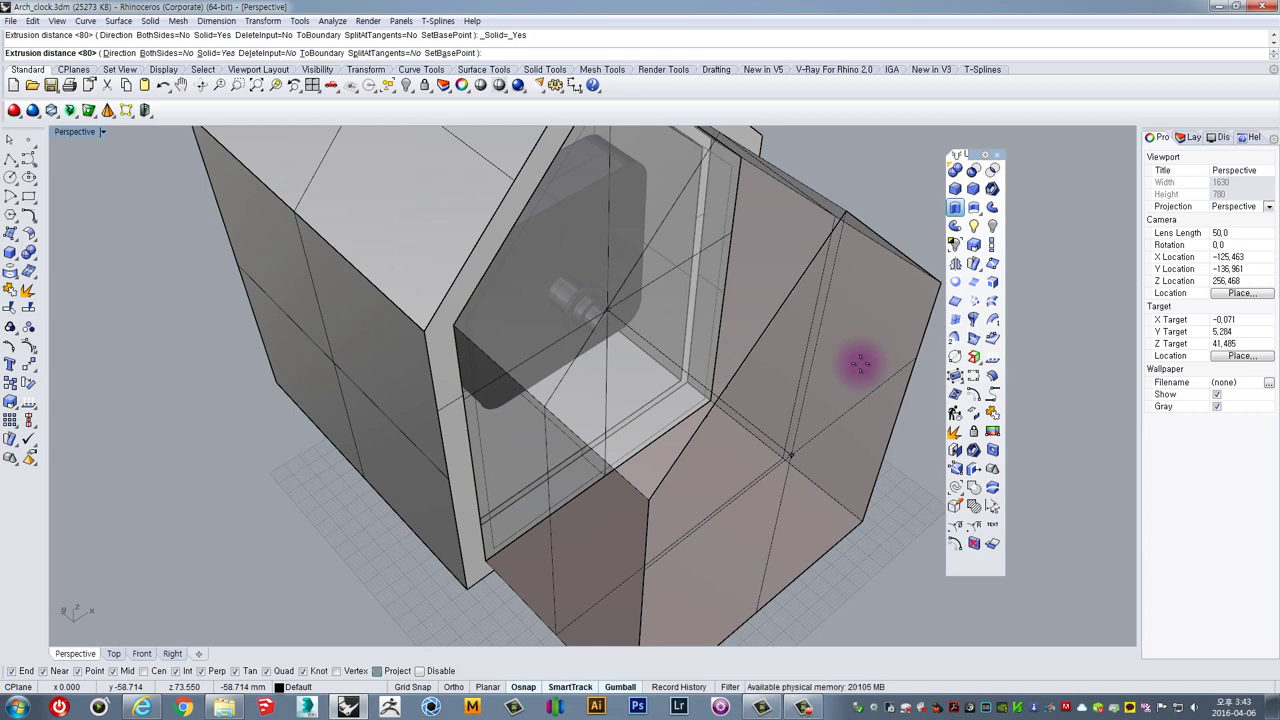
{"action": "left_click", "coordinate": [860, 363]}
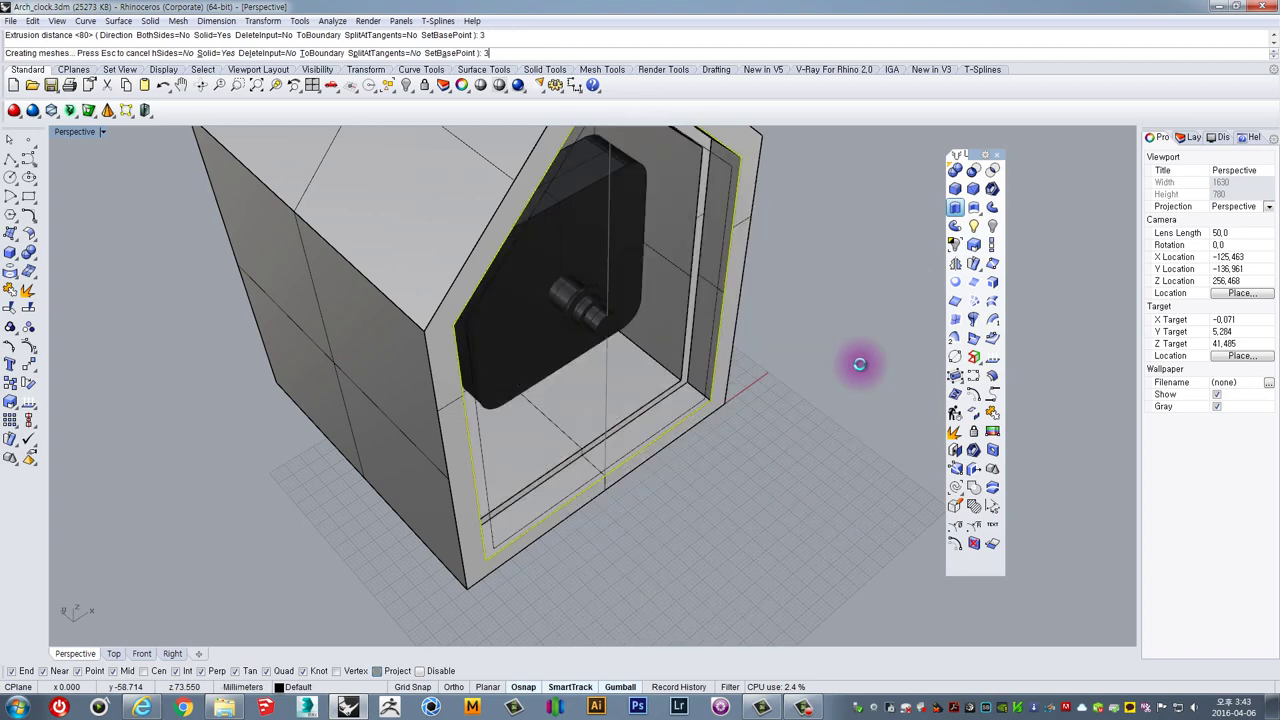
{"action": "left_click", "coordinate": [839, 422]}
Move the front panel straight back in the Top view until its rear face rests against the lining's front edge
{"action": "left_click", "coordinate": [657, 331]}
{"action": "right_click_drag", "start_coordinate": [674, 343], "coordinate": [624, 338]}
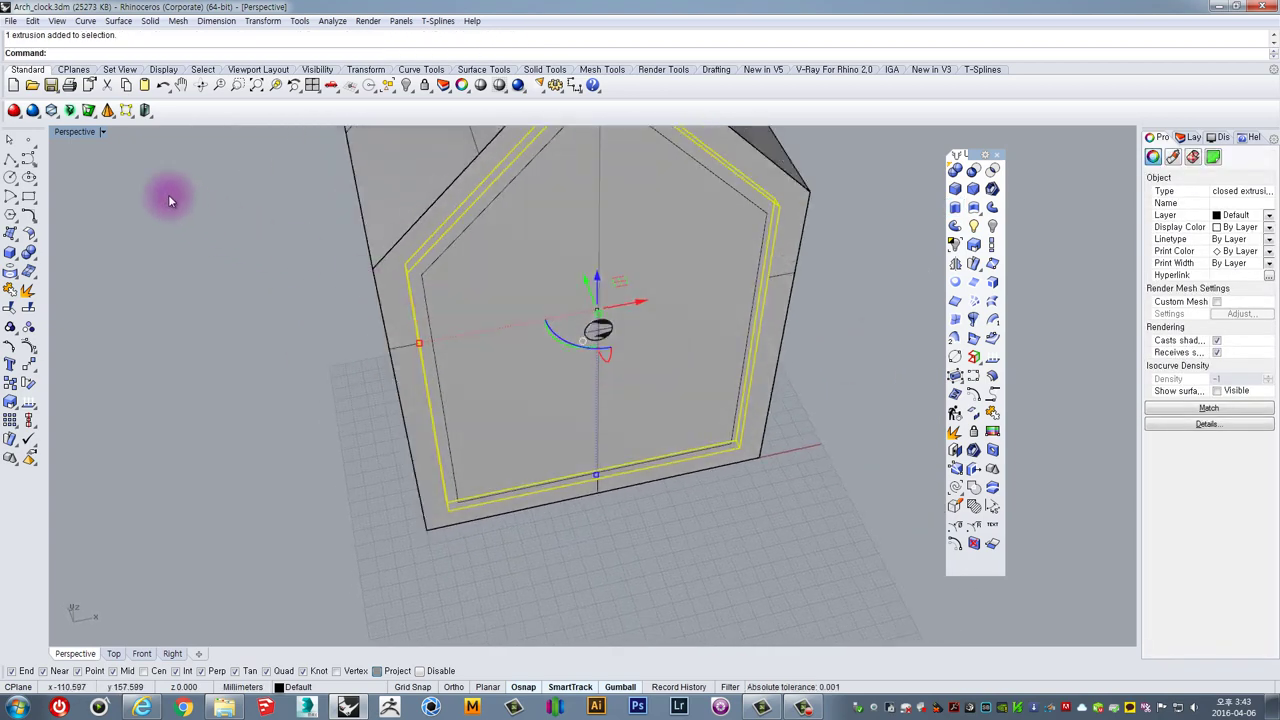
{"action": "double_click", "coordinate": [70, 135]}
{"action": "double_click", "coordinate": [71, 133]}
{"action": "right_click_drag", "start_coordinate": [314, 323], "coordinate": [361, 326]}
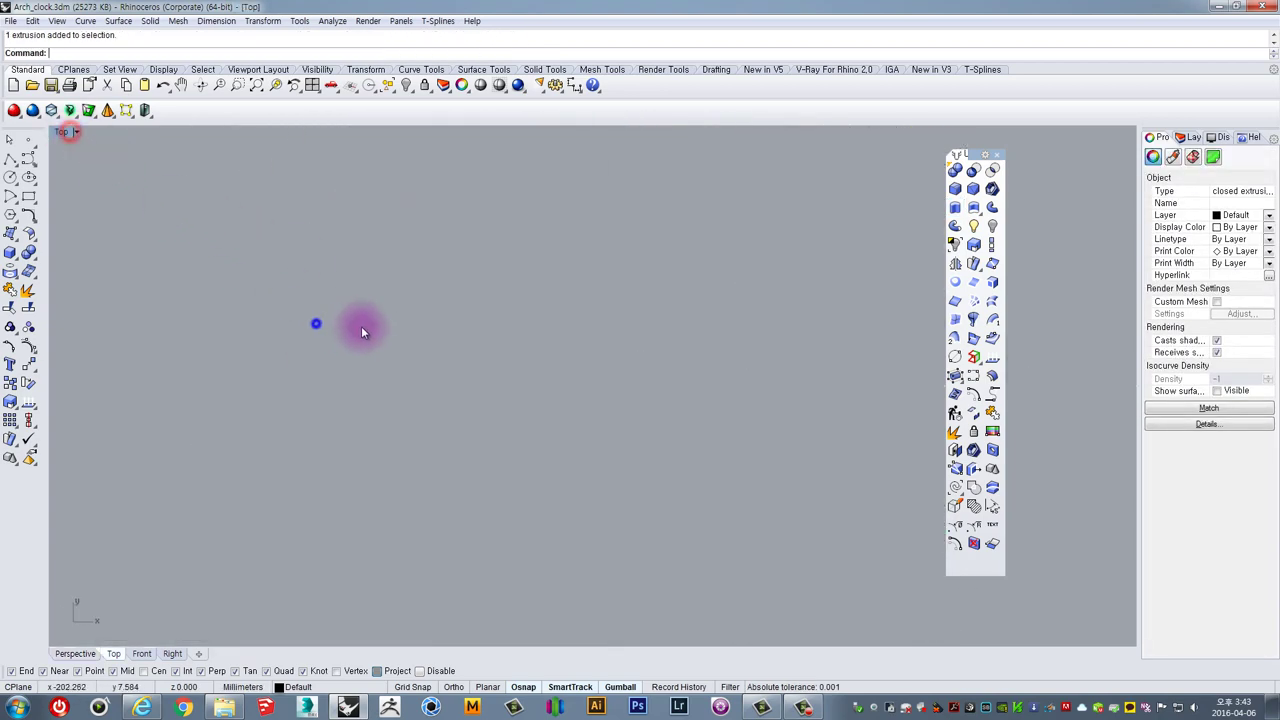
{"action": "scroll", "coordinate": [364, 329], "scroll_direction": "down", "scroll_amount": 11}
{"action": "scroll", "coordinate": [609, 334], "scroll_direction": "up", "scroll_amount": 8}
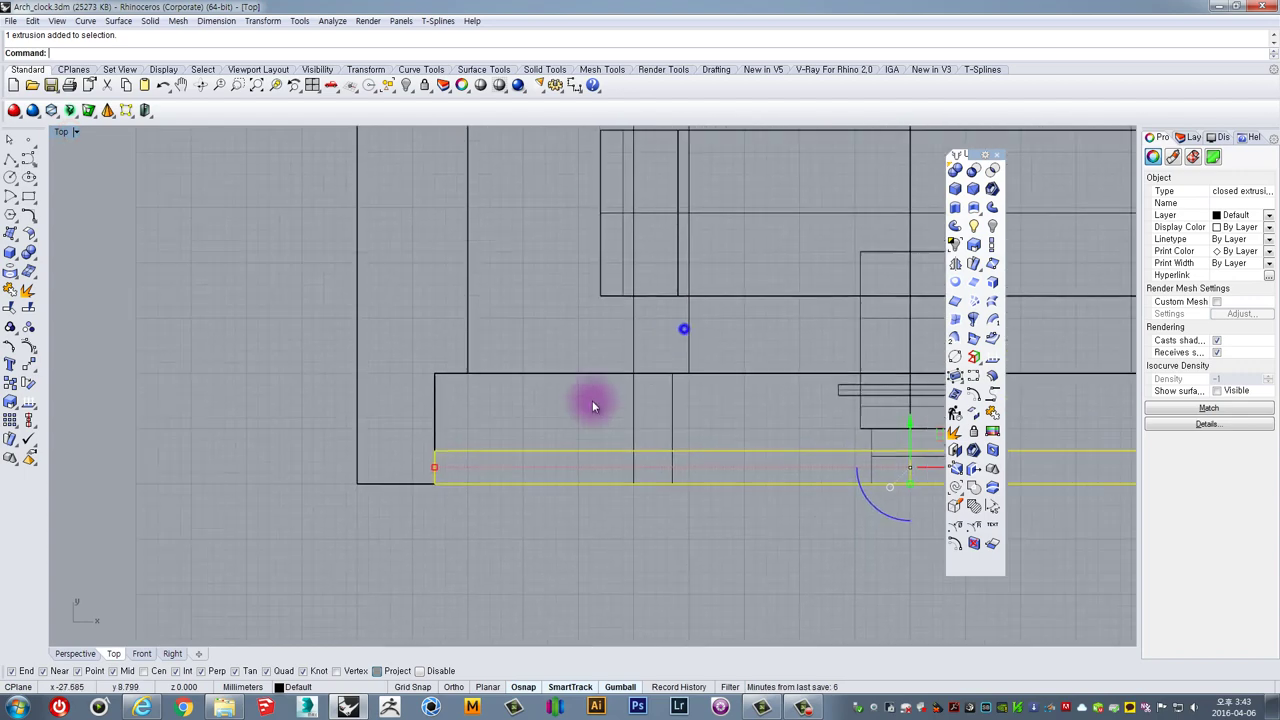
{"action": "type", "text": "M"}
{"action": "key", "text": "Return"}
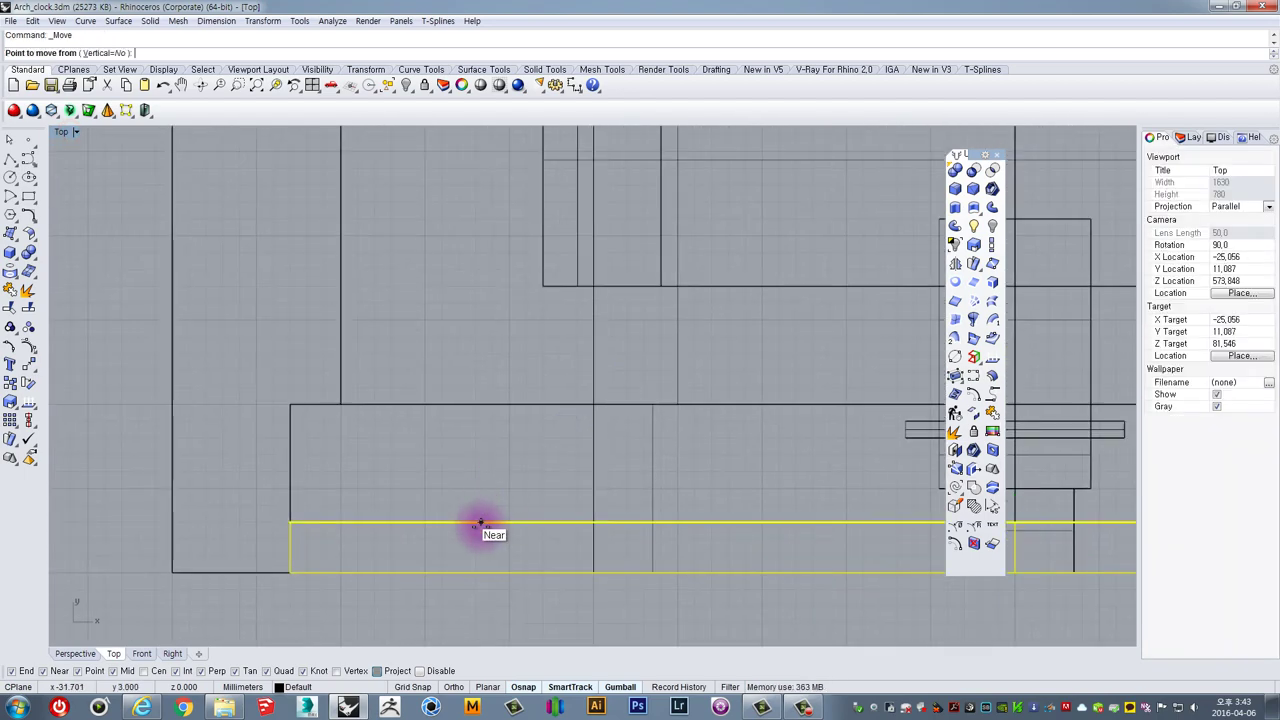
{"action": "left_click", "coordinate": [480, 522]}
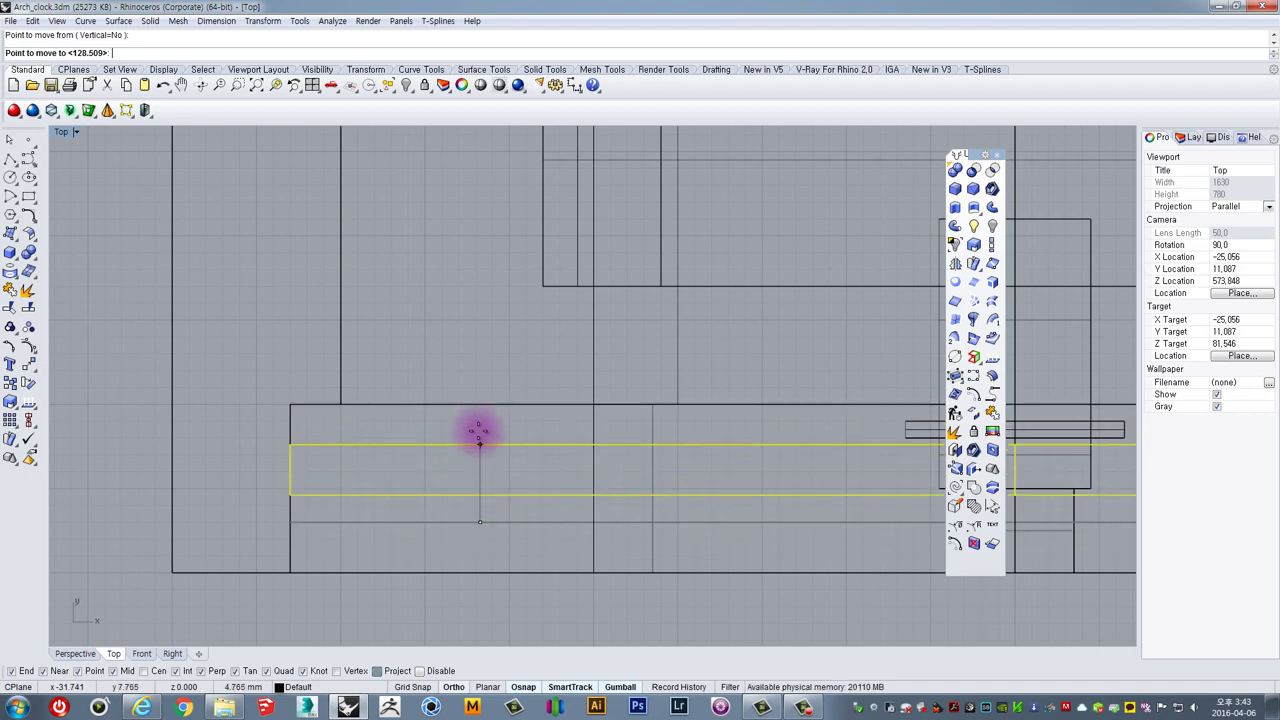
{"action": "left_click", "coordinate": [480, 408]}
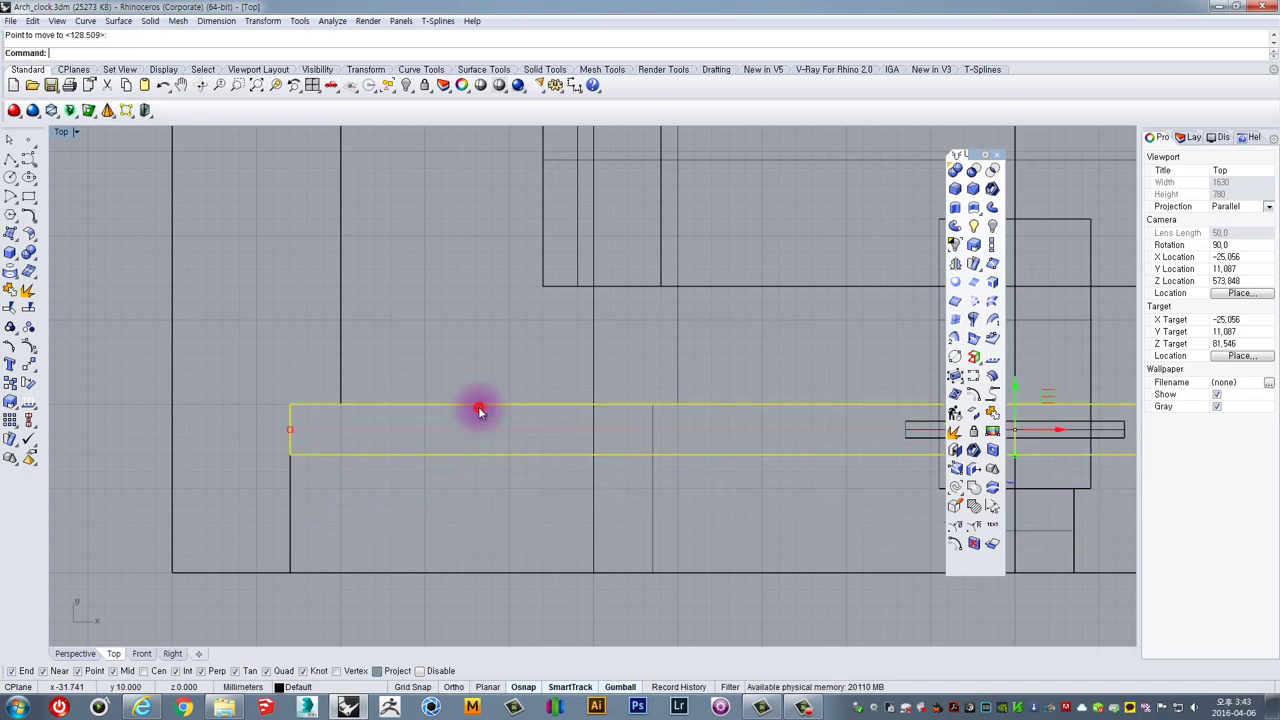
Examine the front panel and the clock movement's shaft passing through it from the front and the side
{"action": "double_click", "coordinate": [61, 131]}
{"action": "double_click", "coordinate": [622, 131]}
{"action": "right_click_drag", "start_coordinate": [689, 323], "coordinate": [635, 322], "text": "shift"}
{"action": "left_click", "coordinate": [766, 289]}
{"action": "left_click", "coordinate": [626, 277]}
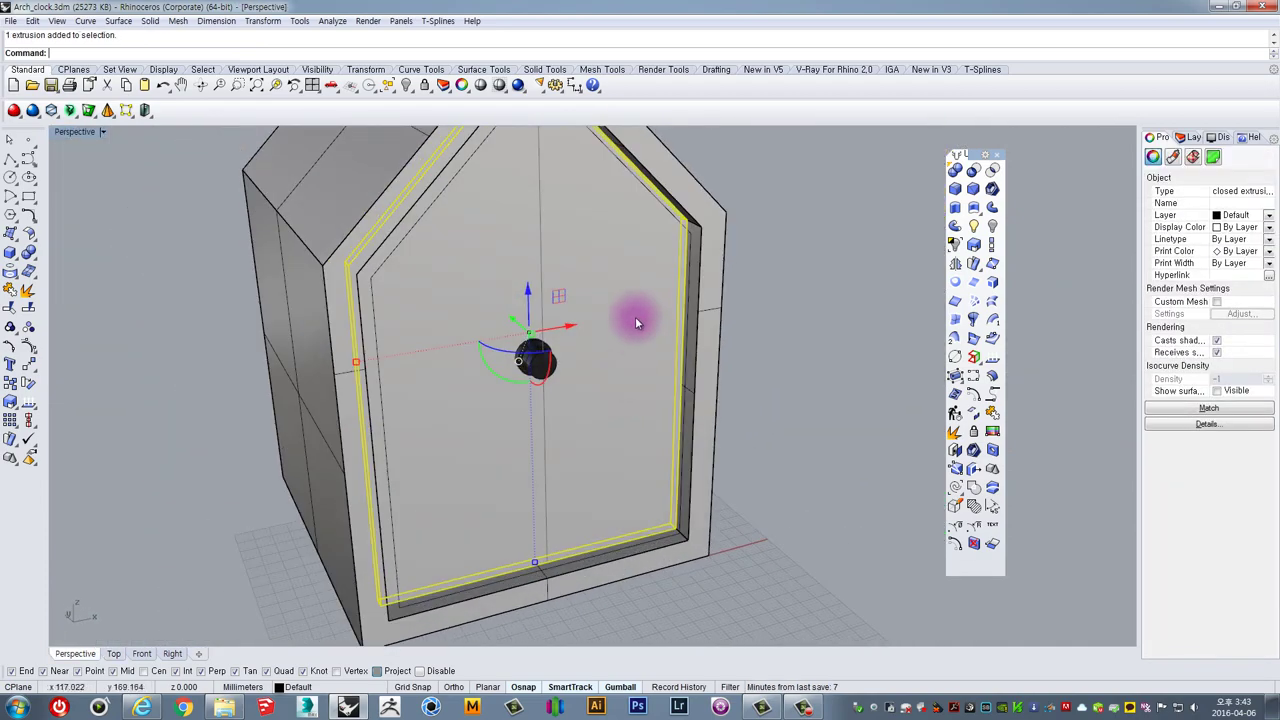
{"action": "scroll", "coordinate": [553, 362], "scroll_direction": "up", "scroll_amount": 6}
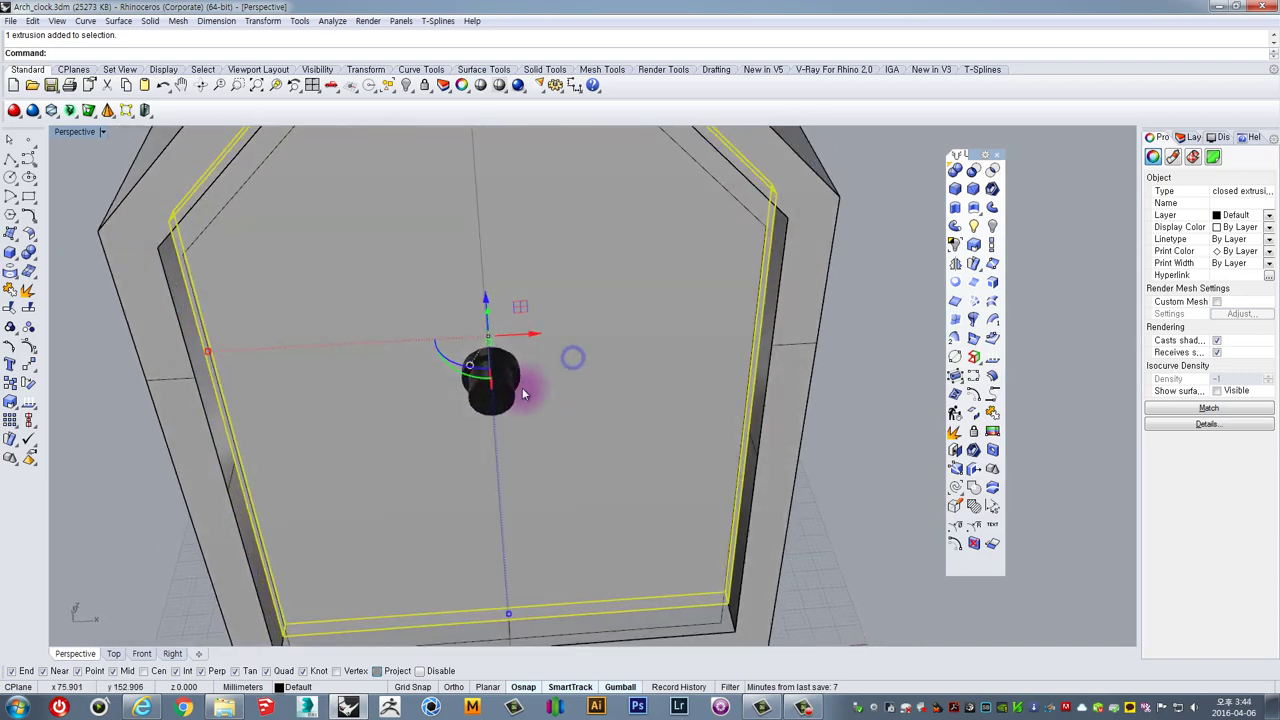
{"action": "left_click", "coordinate": [518, 393]}
{"action": "right_click_drag", "start_coordinate": [518, 393], "coordinate": [634, 271]}
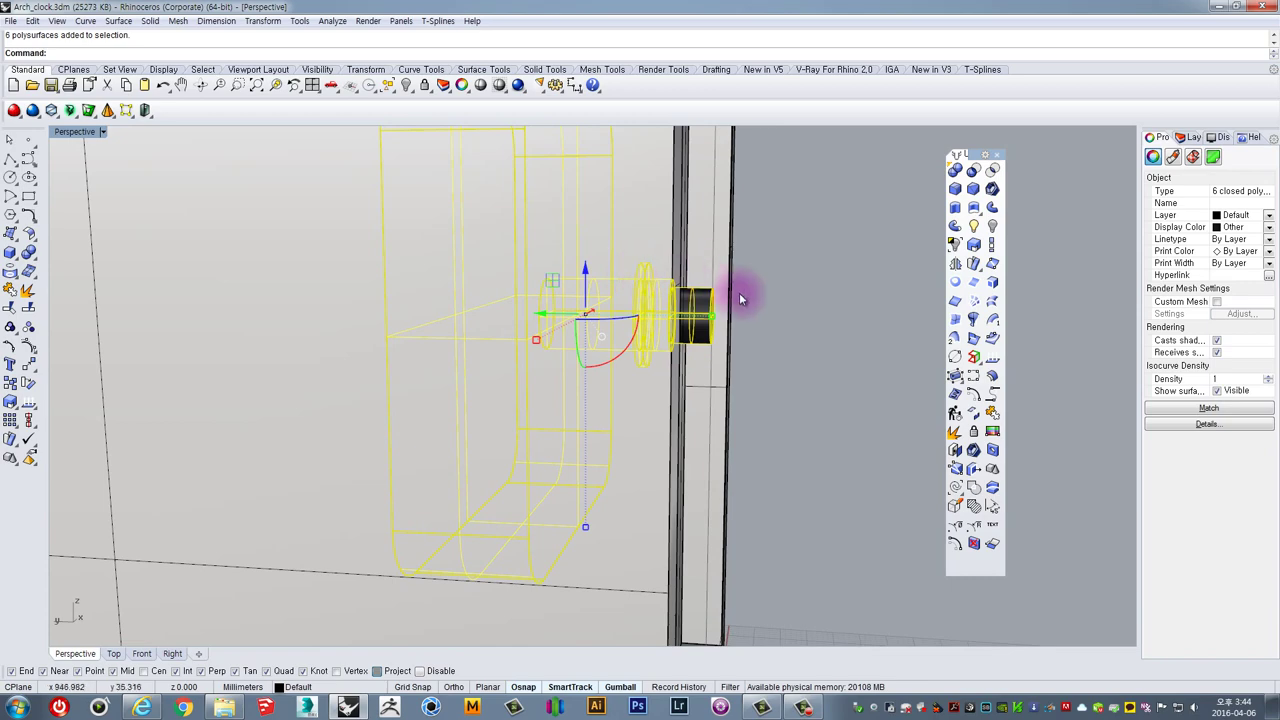
{"action": "right_click_drag", "start_coordinate": [737, 291], "coordinate": [432, 400]}
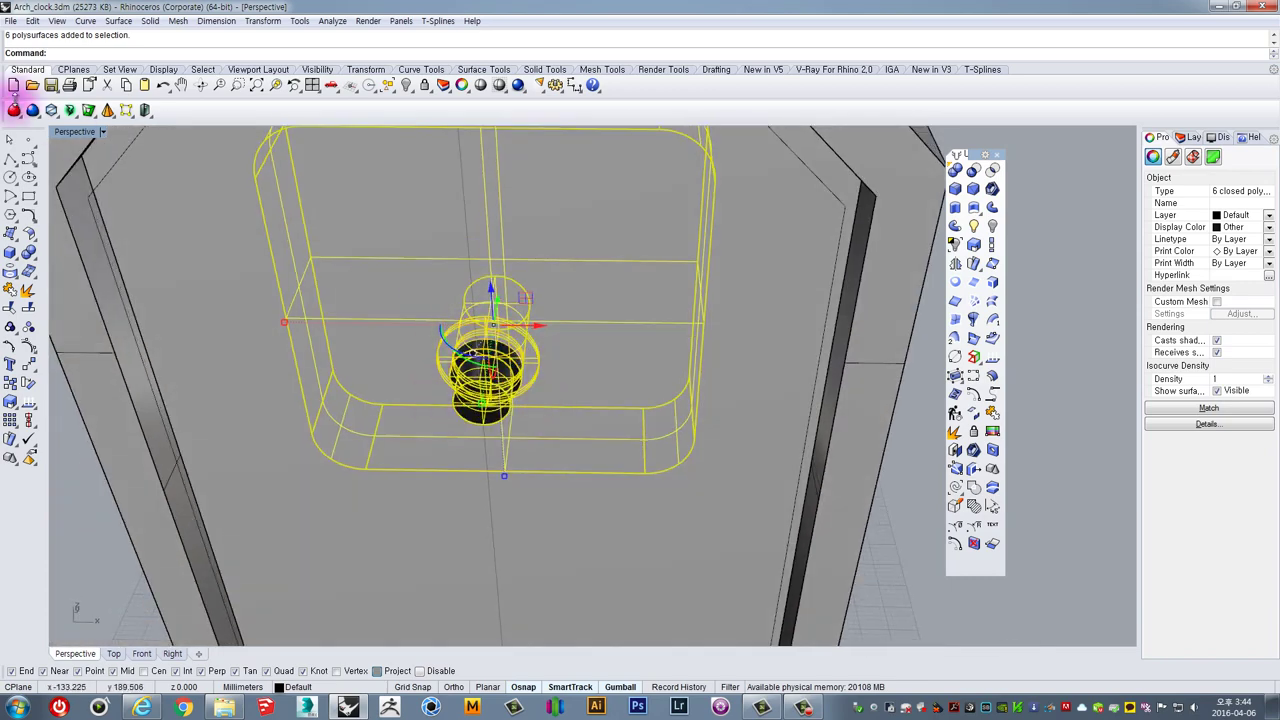
Draw a two-point diameter circle in the Front view matching the middle ring of the movement's shaft
{"action": "double_click", "coordinate": [64, 137]}
{"action": "scroll", "coordinate": [280, 530], "scroll_direction": "up", "scroll_amount": 4}
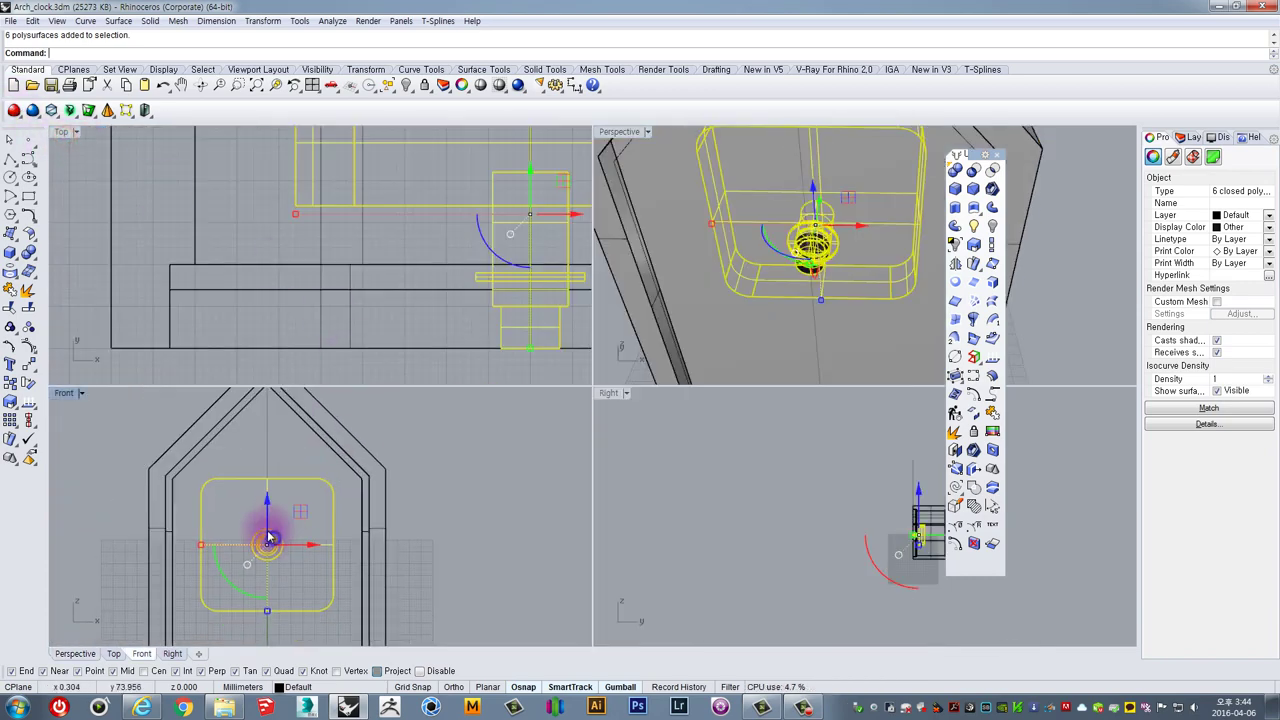
{"action": "right_click_drag", "start_coordinate": [270, 538], "coordinate": [270, 550]}
{"action": "left_click", "coordinate": [10, 177]}
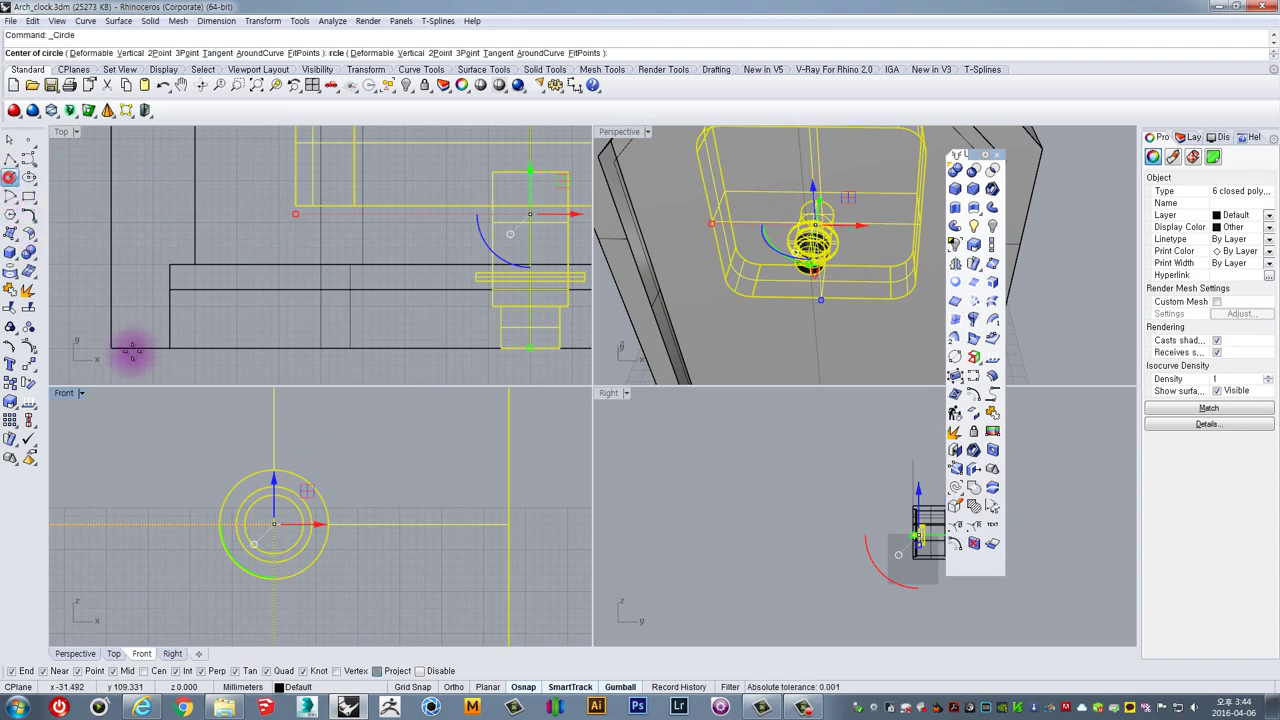
{"action": "scroll", "coordinate": [300, 520], "scroll_direction": "up", "scroll_amount": 3}
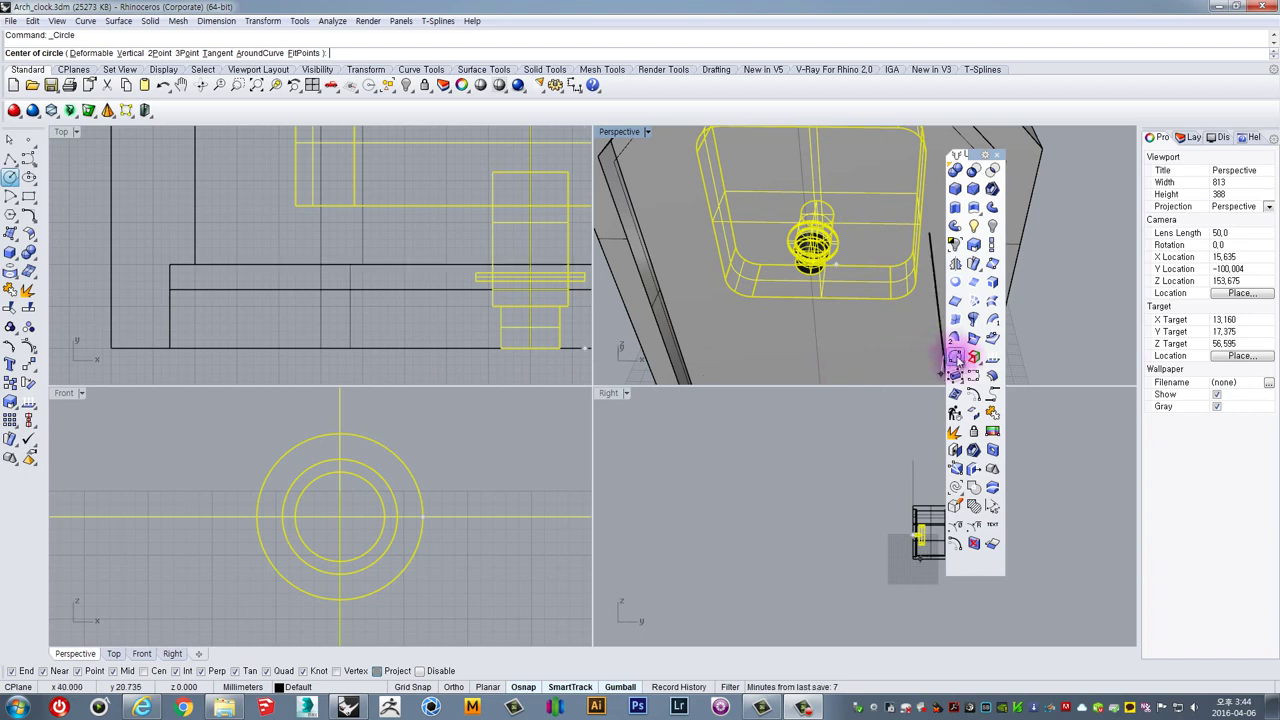
{"action": "left_click", "coordinate": [340, 458]}
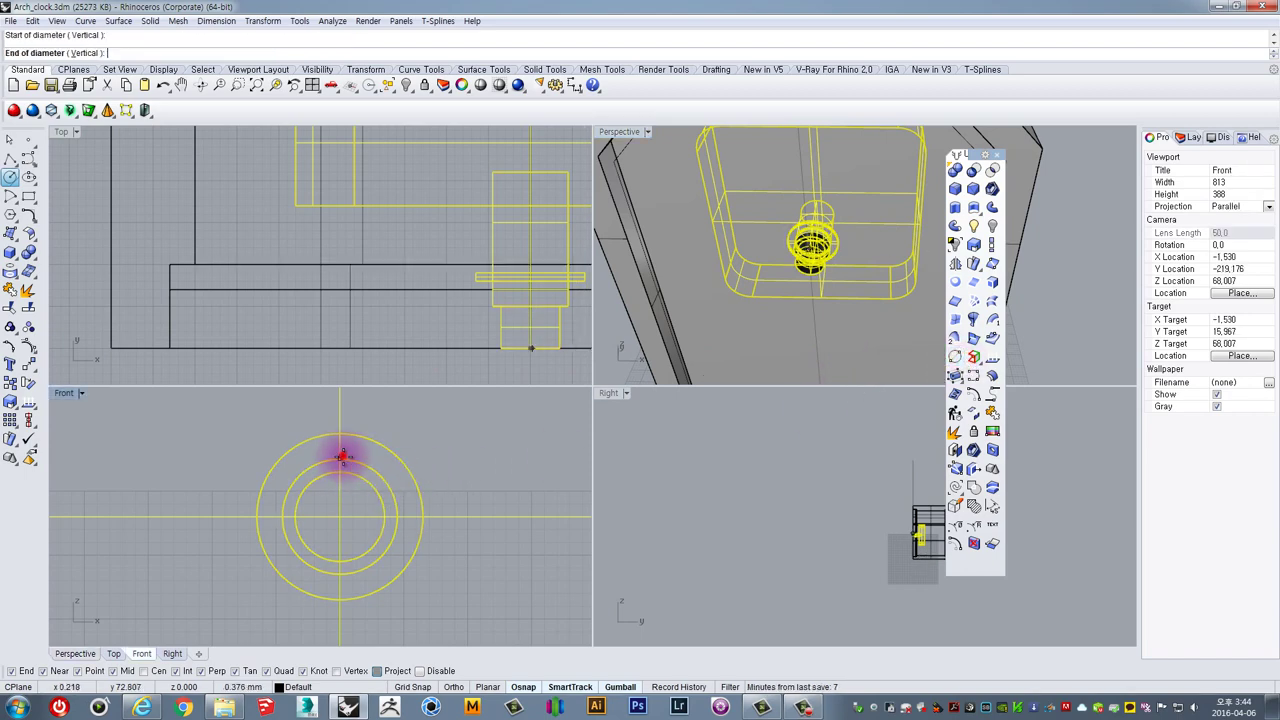
{"action": "left_click", "coordinate": [340, 560]}
{"action": "key", "text": "Escape"}
Select the new circle and slide it back about 0.8 mm along the shaft's axis
{"action": "left_click", "coordinate": [362, 468]}
{"action": "left_click", "coordinate": [680, 242]}
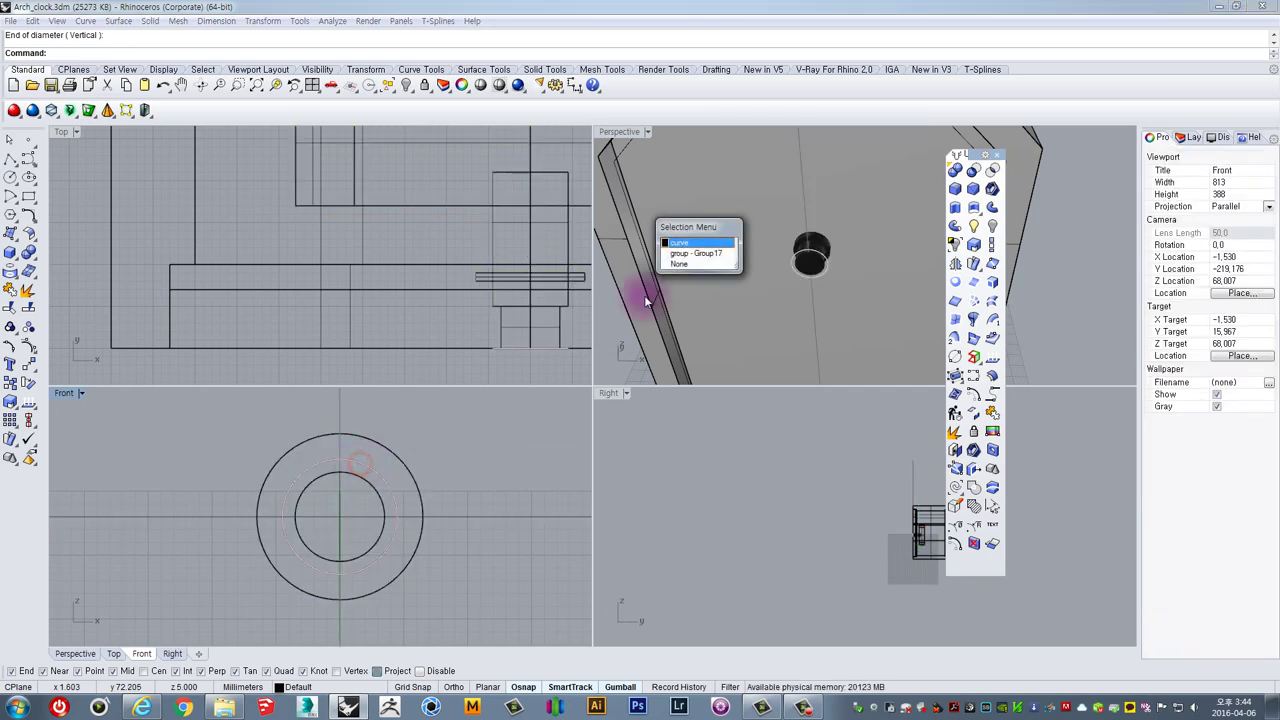
{"action": "left_click", "coordinate": [812, 282]}
{"action": "mouse_move", "coordinate": [812, 282]}
{"action": "right_mouse_down"}
{"action": "mouse_move", "coordinate": [768, 275]}
{"action": "mouse_move", "coordinate": [808, 266]}
{"action": "right_mouse_up"}
{"action": "left_click_drag", "start_coordinate": [822, 298], "coordinate": [814, 312]}
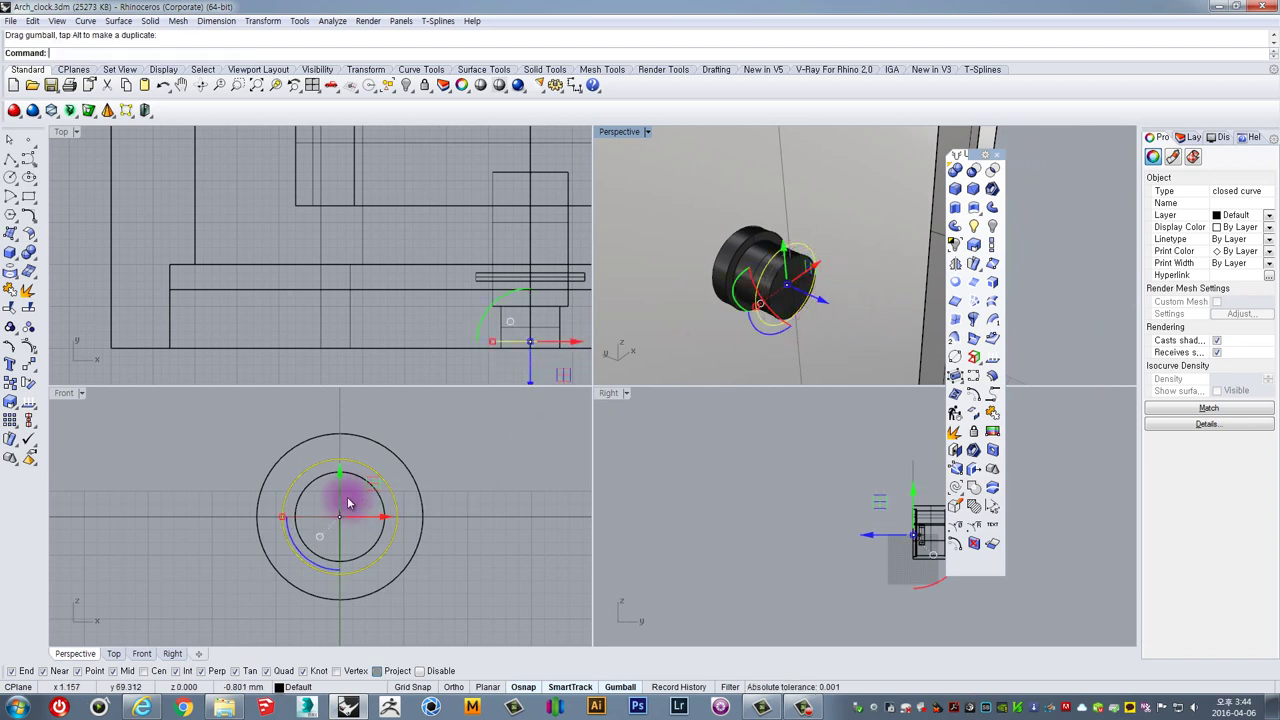
Offset the circle around the shaft 0.5 mm outward in the Front view
{"action": "scroll", "coordinate": [355, 490], "scroll_direction": "up", "scroll_amount": 8}
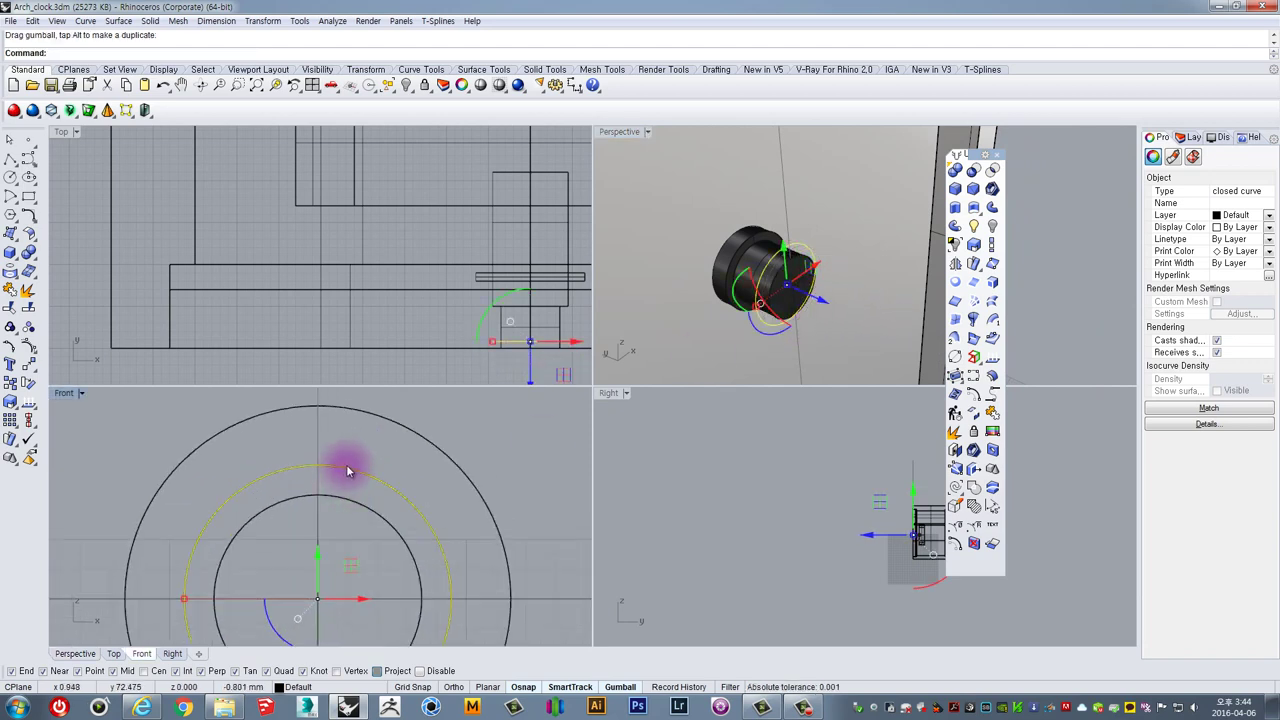
{"action": "scroll", "coordinate": [346, 464], "scroll_direction": "up", "scroll_amount": 2}
{"action": "scroll", "coordinate": [352, 466], "scroll_direction": "down", "scroll_amount": 3}
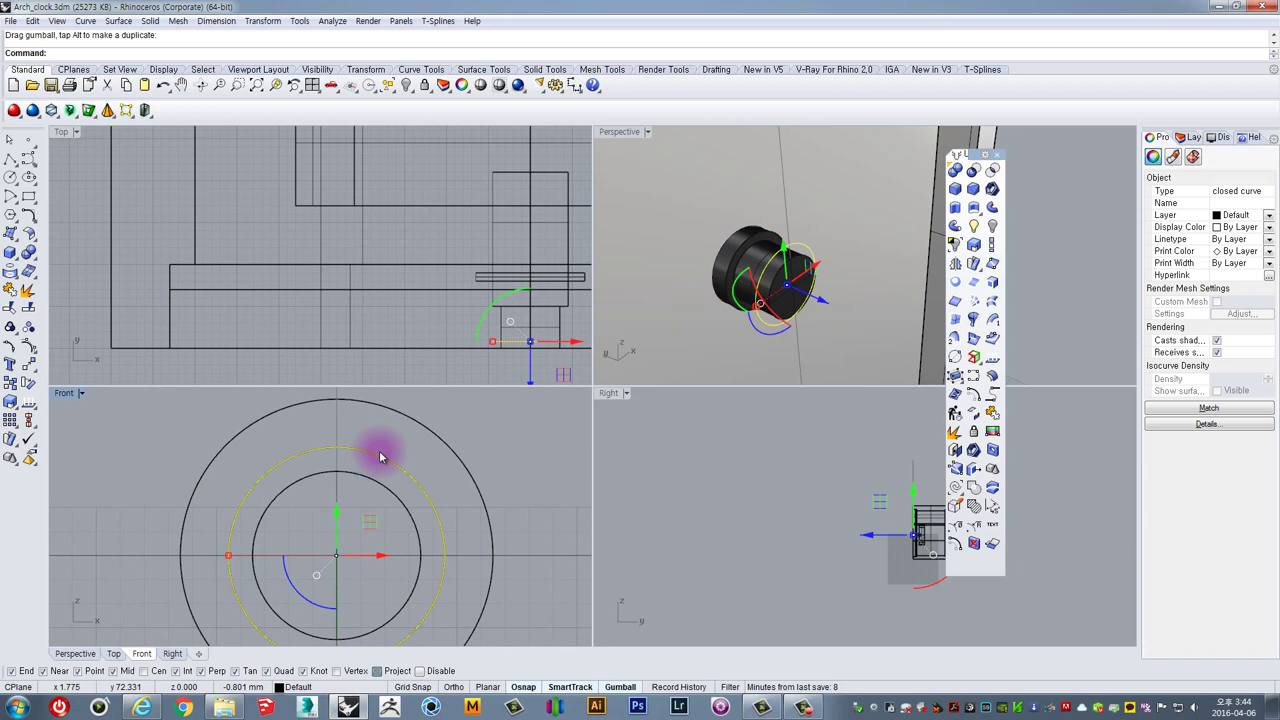
{"action": "scroll", "coordinate": [358, 455], "scroll_direction": "up", "scroll_amount": 1}
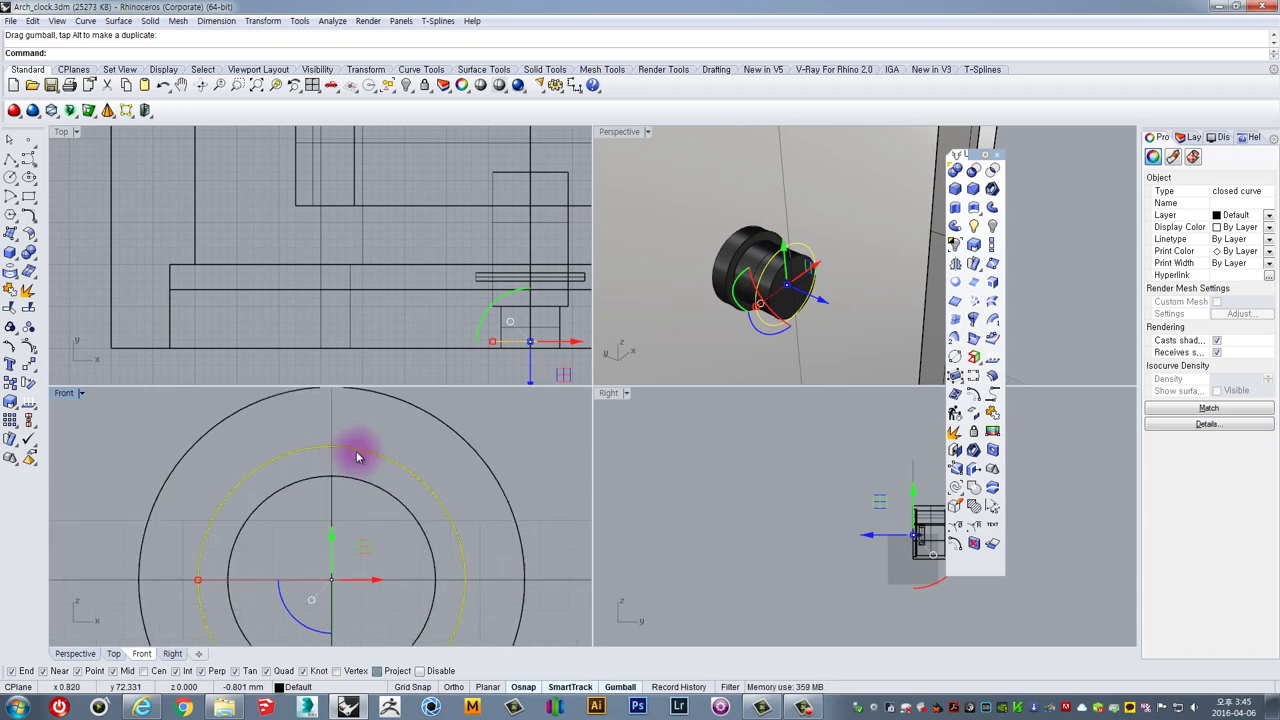
{"action": "scroll", "coordinate": [348, 448], "scroll_direction": "up", "scroll_amount": 1}
{"action": "scroll", "coordinate": [346, 435], "scroll_direction": "down", "scroll_amount": 1}
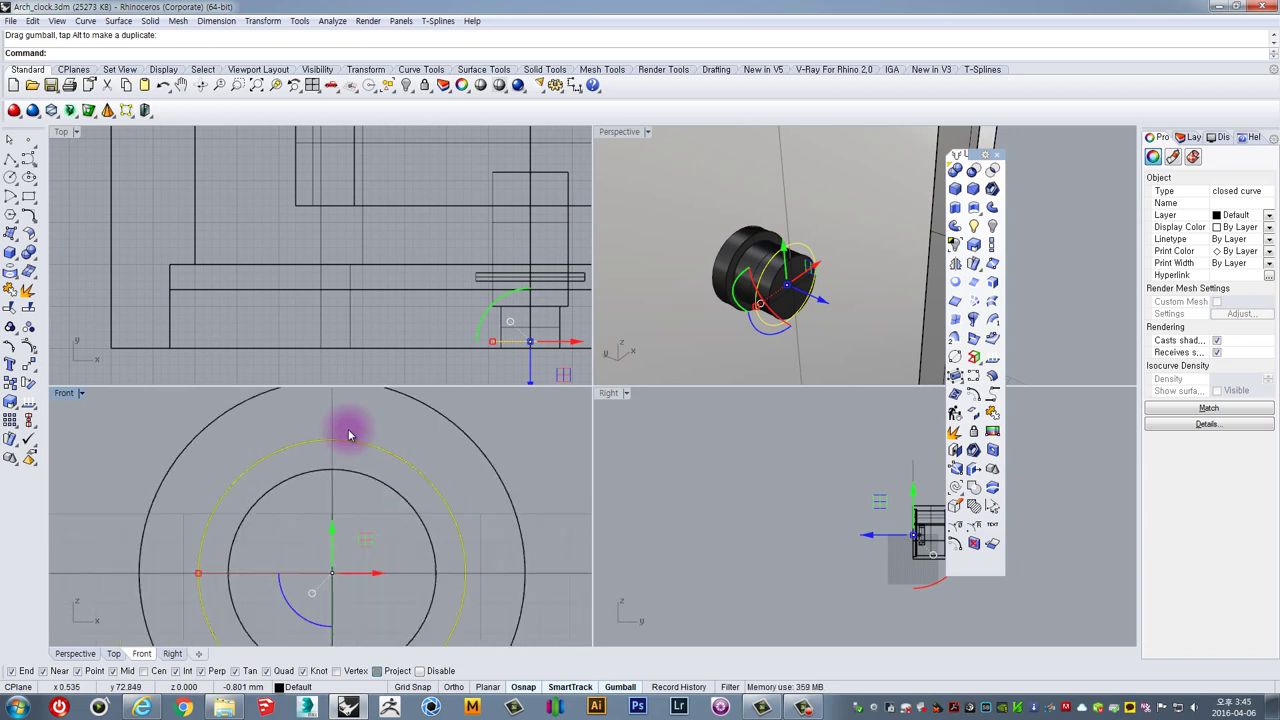
{"action": "scroll", "coordinate": [342, 441], "scroll_direction": "up", "scroll_amount": 1}
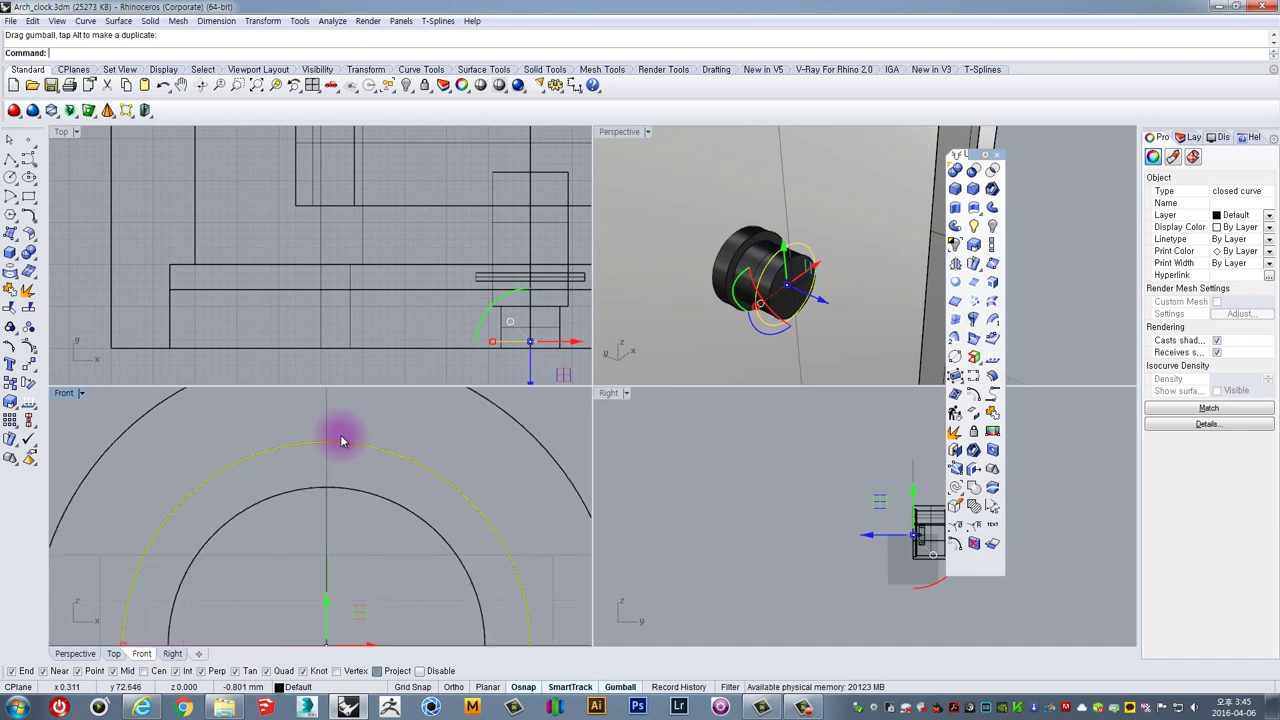
{"action": "left_click", "coordinate": [973, 394]}
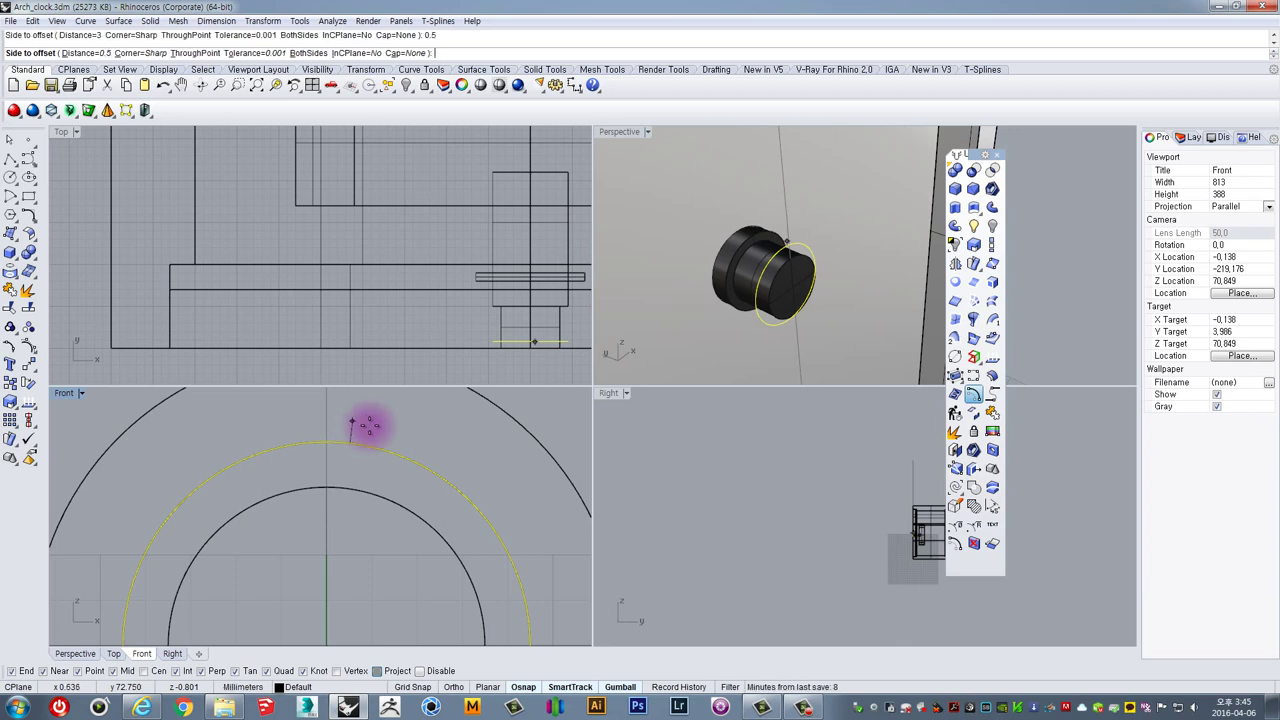
{"action": "left_click", "coordinate": [399, 427]}
{"action": "scroll", "coordinate": [402, 427], "scroll_direction": "down", "scroll_amount": 5}
{"action": "left_click", "coordinate": [396, 436]}
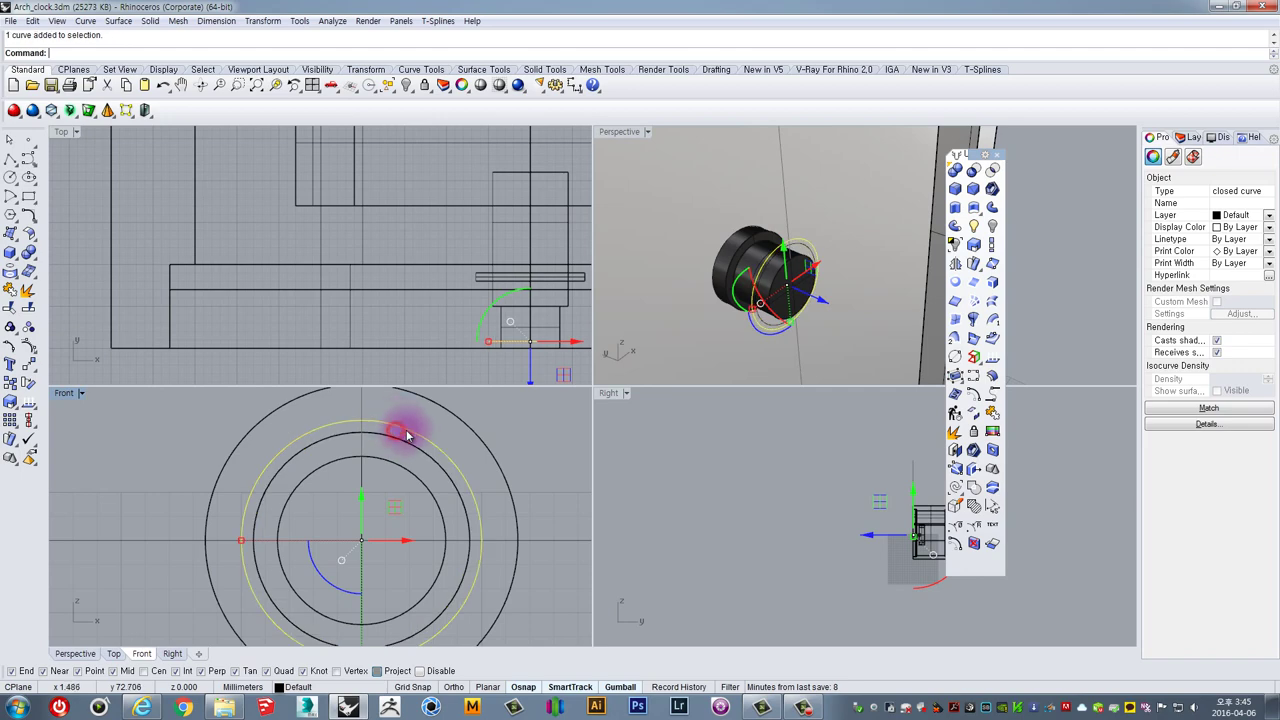
Examine the two circles against the movement's shaft and the front panel in the Perspective view
{"action": "left_click", "coordinate": [730, 295]}
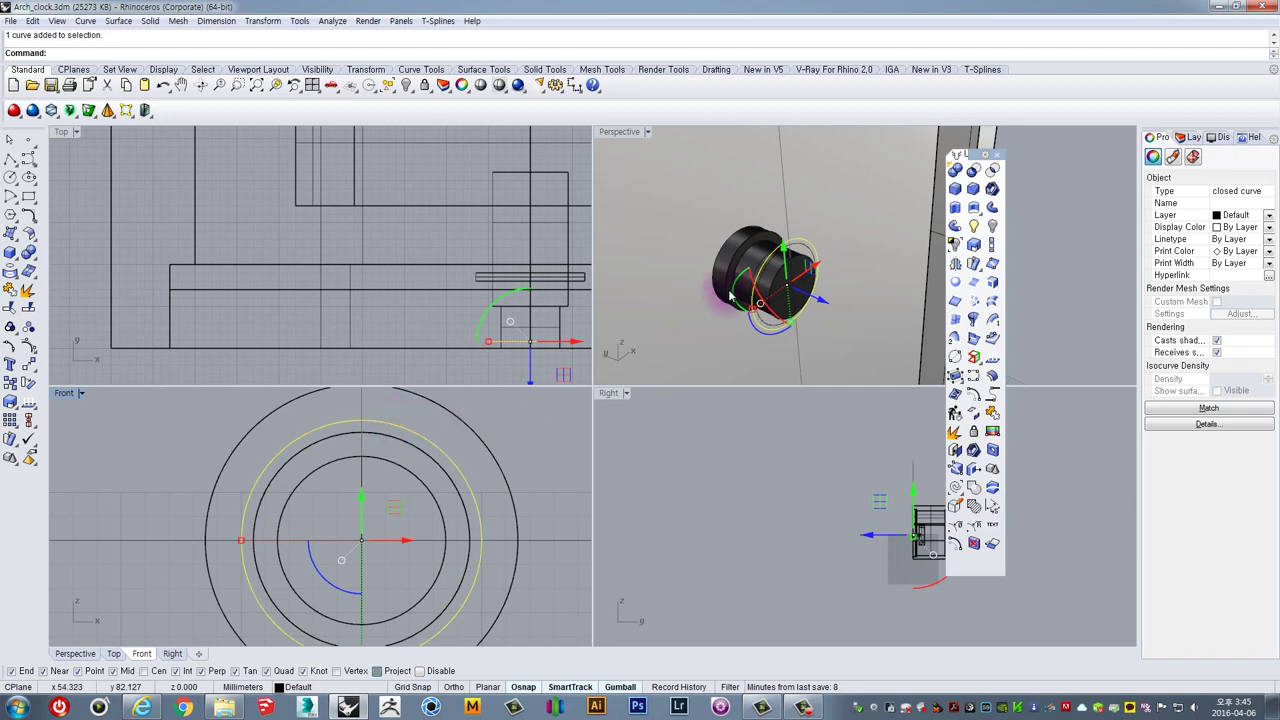
{"action": "double_click", "coordinate": [615, 133]}
{"action": "left_click", "coordinate": [306, 355]}
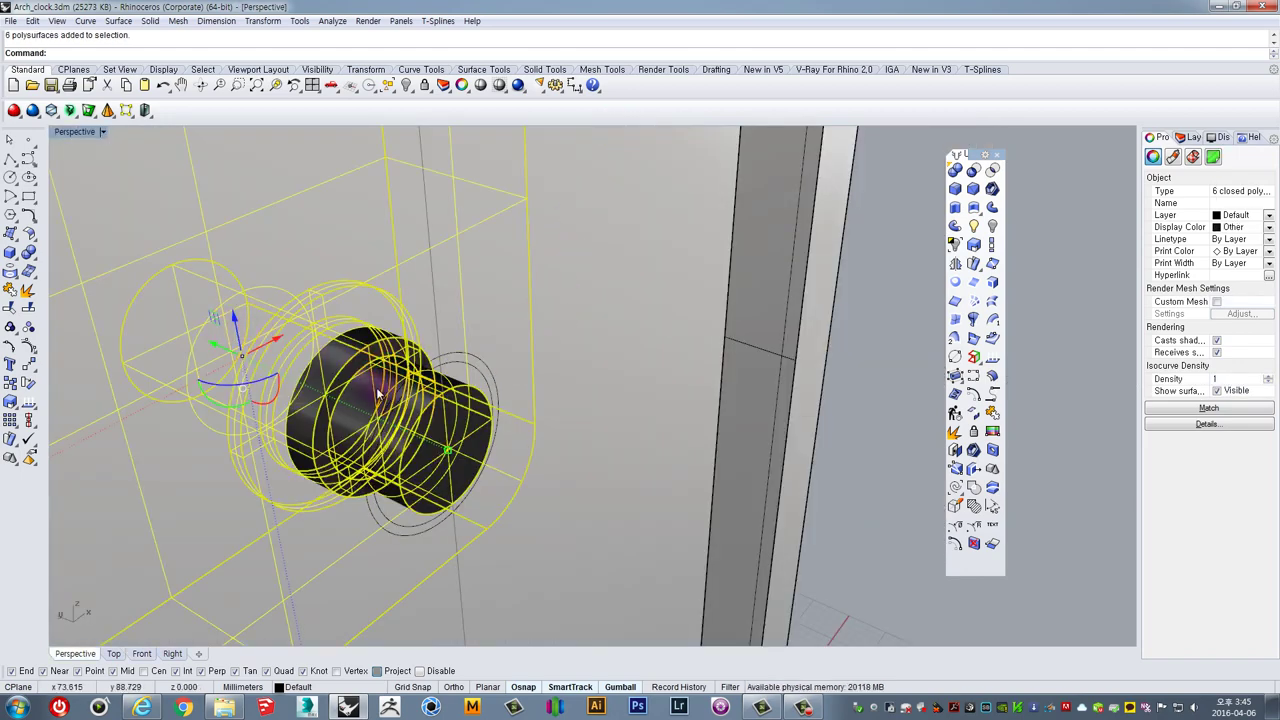
{"action": "left_click", "coordinate": [479, 362]}
{"action": "right_click_drag", "start_coordinate": [480, 366], "coordinate": [487, 380]}
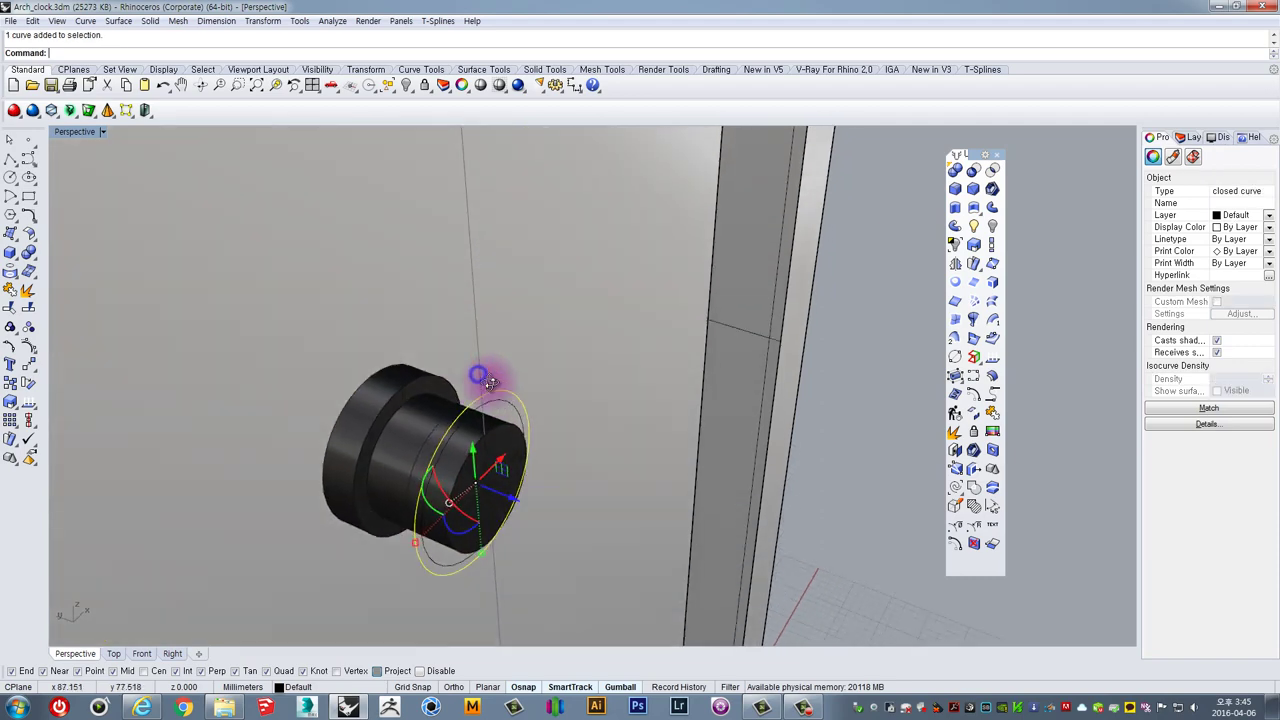
{"action": "mouse_move", "coordinate": [401, 374]}
{"action": "right_mouse_down"}
{"action": "mouse_move", "coordinate": [366, 374]}
{"action": "mouse_move", "coordinate": [355, 410]}
{"action": "mouse_move", "coordinate": [401, 366]}
{"action": "right_mouse_up"}
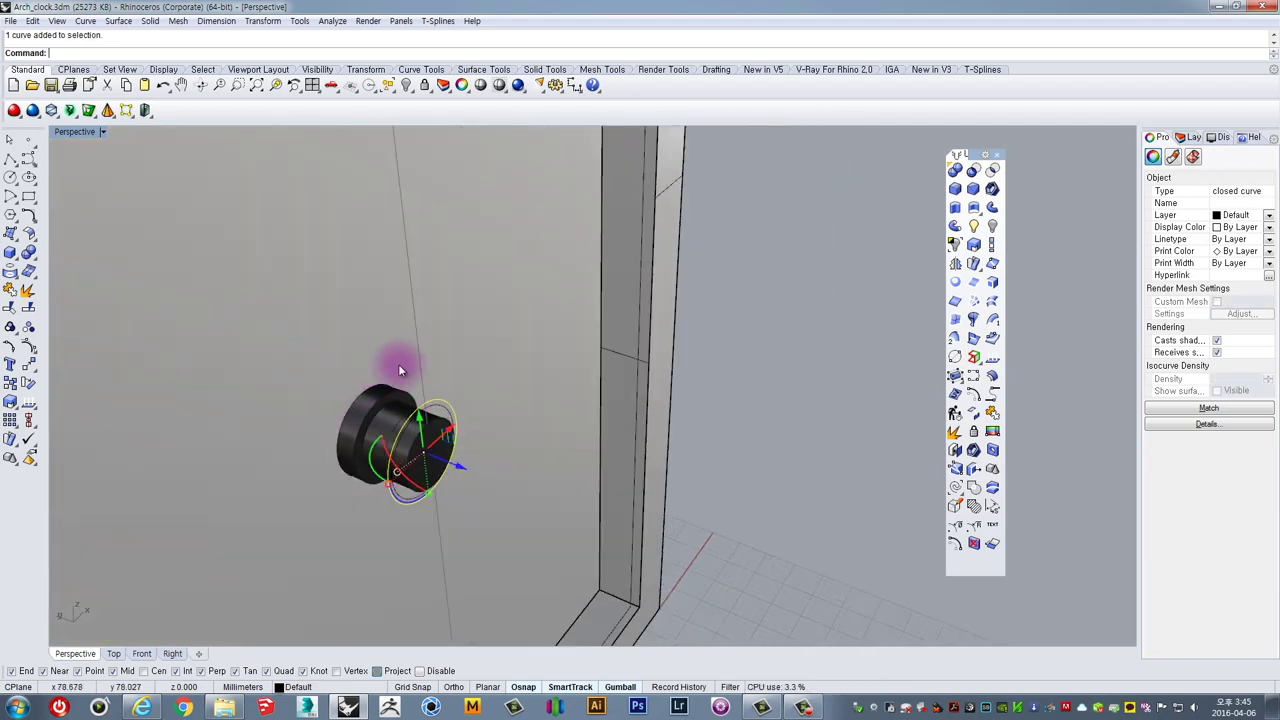
{"action": "left_click", "coordinate": [415, 352]}
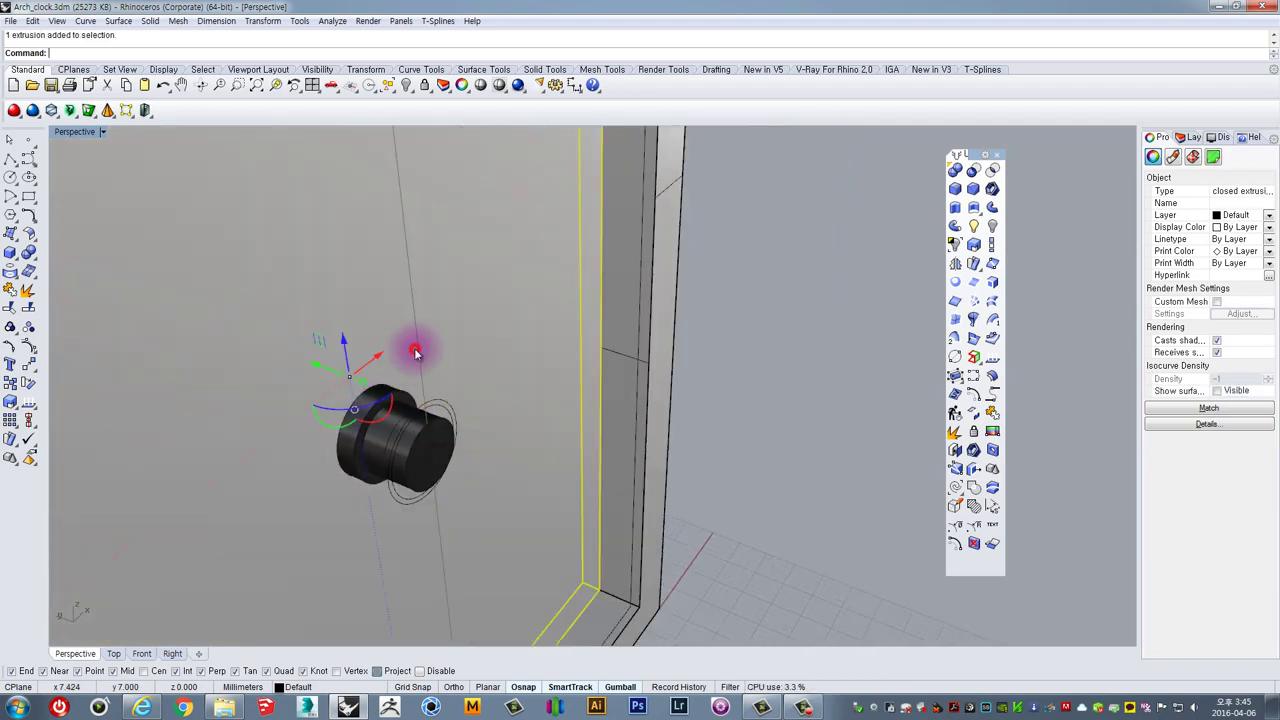
{"action": "scroll", "coordinate": [381, 408], "scroll_direction": "up", "scroll_amount": 2}
{"action": "left_click", "coordinate": [377, 418]}
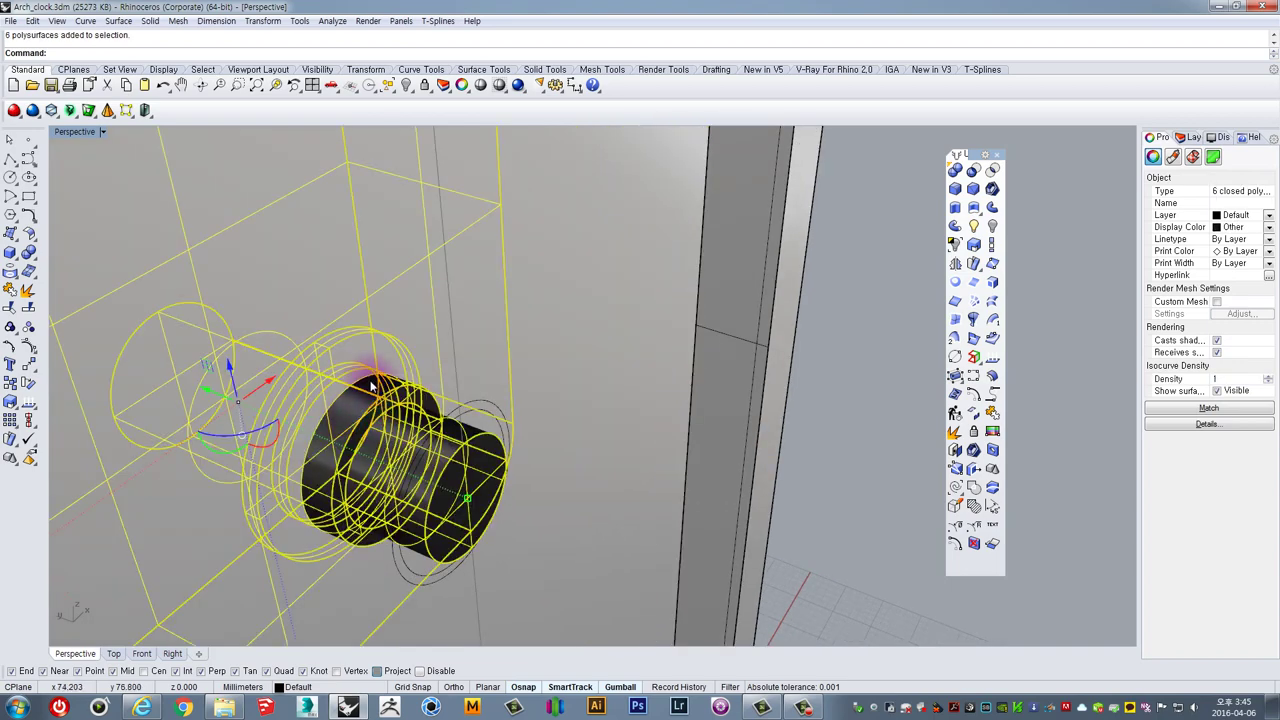
Extrude the outer circle into a long solid cylinder running back through the front panel
{"action": "left_click", "coordinate": [495, 407]}
{"action": "scroll", "coordinate": [491, 414], "scroll_direction": "down", "scroll_amount": 3}
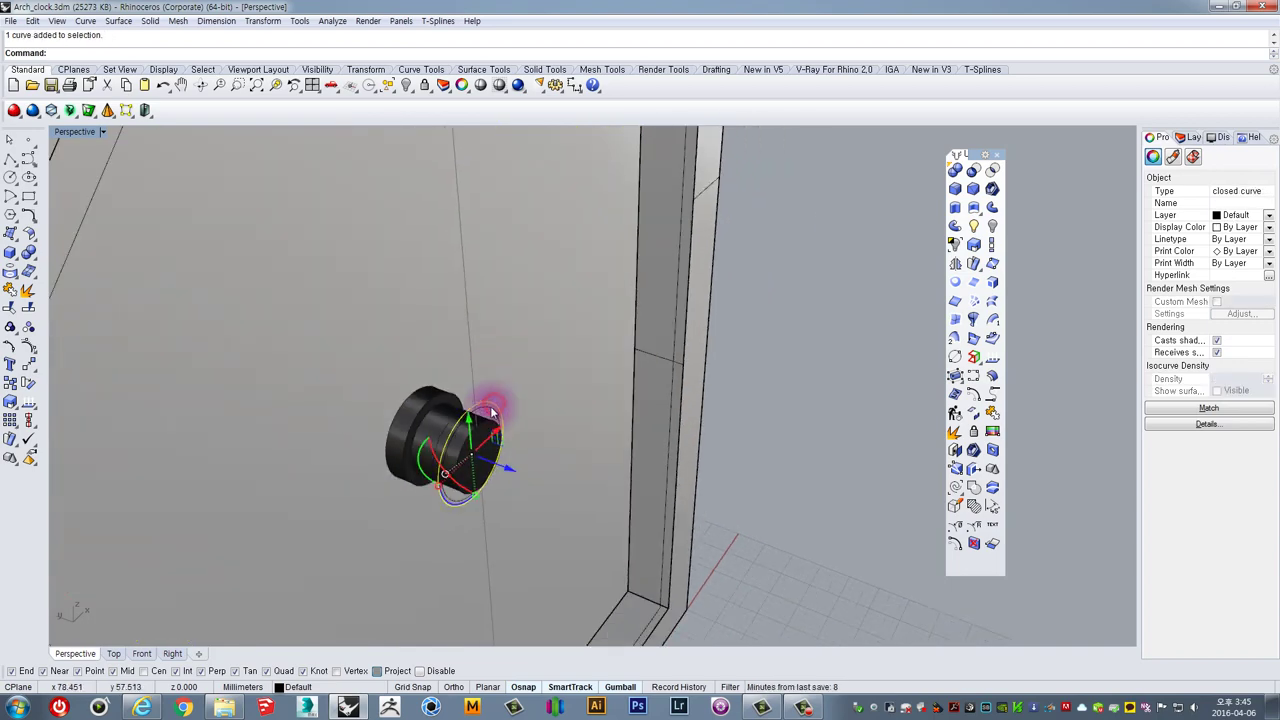
{"action": "left_click", "coordinate": [954, 209]}
{"action": "scroll", "coordinate": [769, 388], "scroll_direction": "down", "scroll_amount": 9}
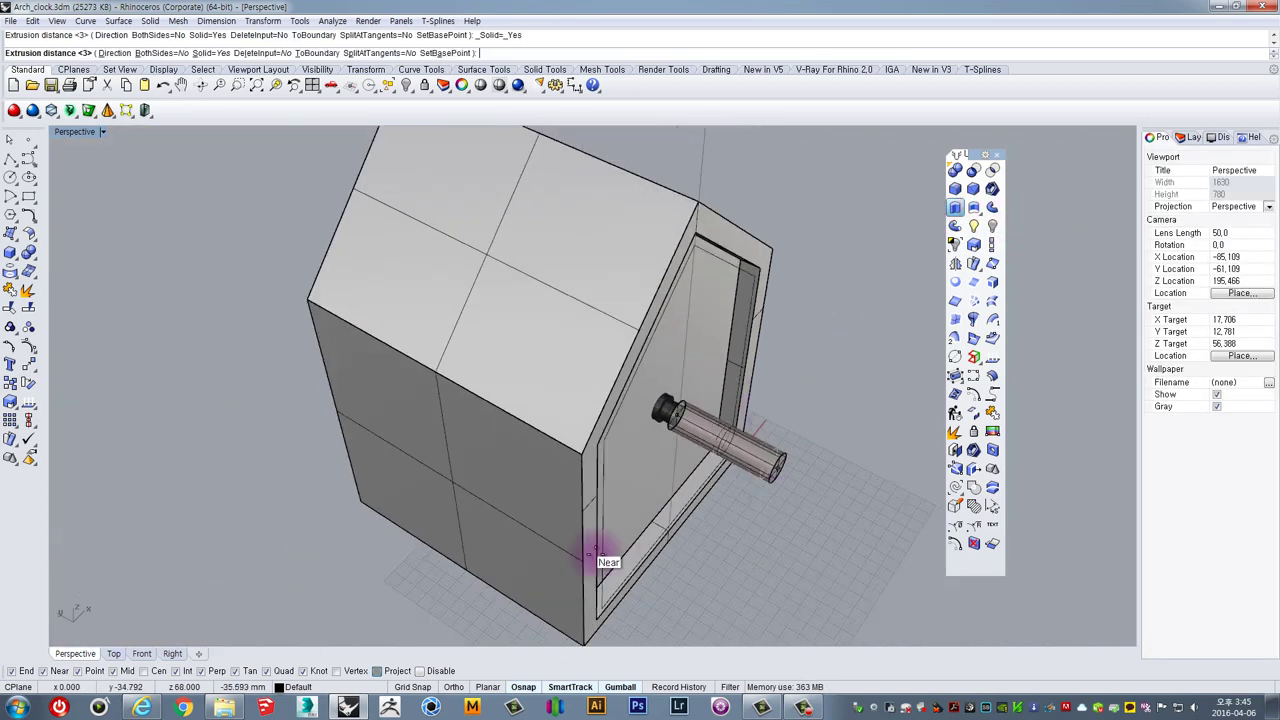
{"action": "left_click", "coordinate": [354, 554]}
{"action": "right_click_drag", "start_coordinate": [664, 477], "coordinate": [660, 460]}
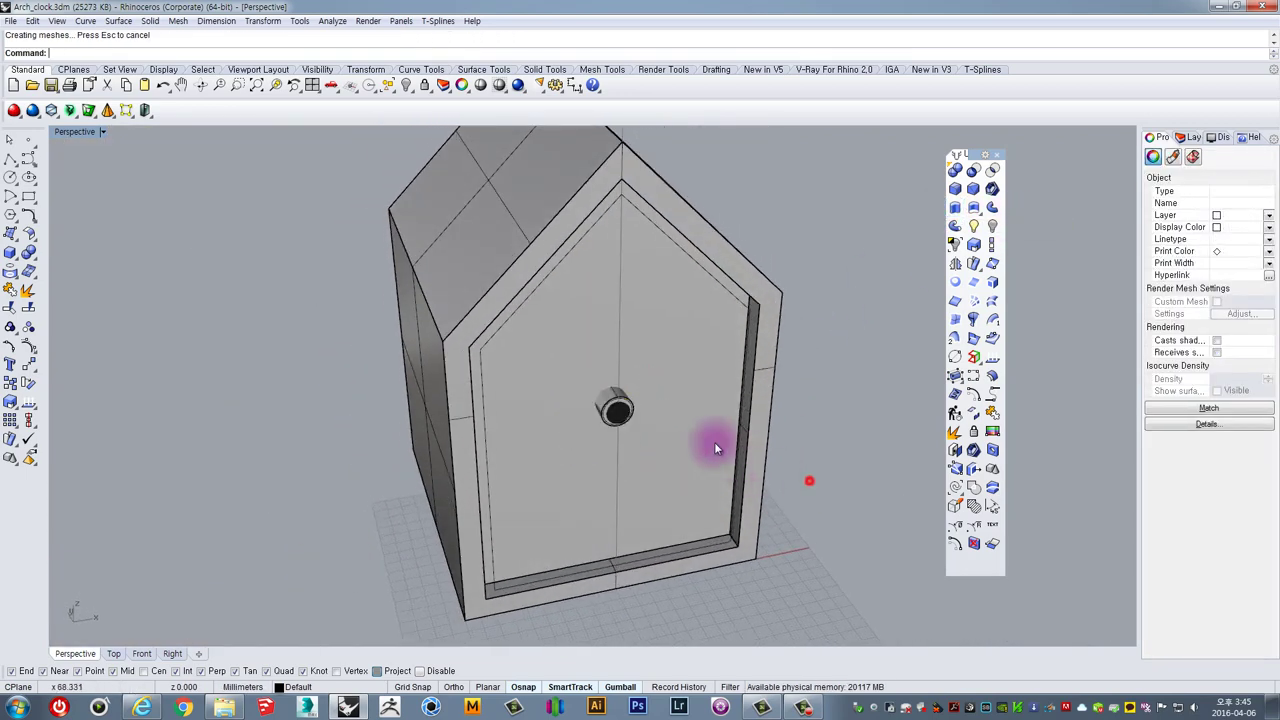
Subtract the cylinder from the front panel with Boolean difference to cut the shaft hole, and inspect the hole
{"action": "scroll", "coordinate": [628, 418], "scroll_direction": "up", "scroll_amount": 8}
{"action": "left_click", "coordinate": [557, 340]}
{"action": "right_click_drag", "start_coordinate": [580, 337], "coordinate": [630, 364]}
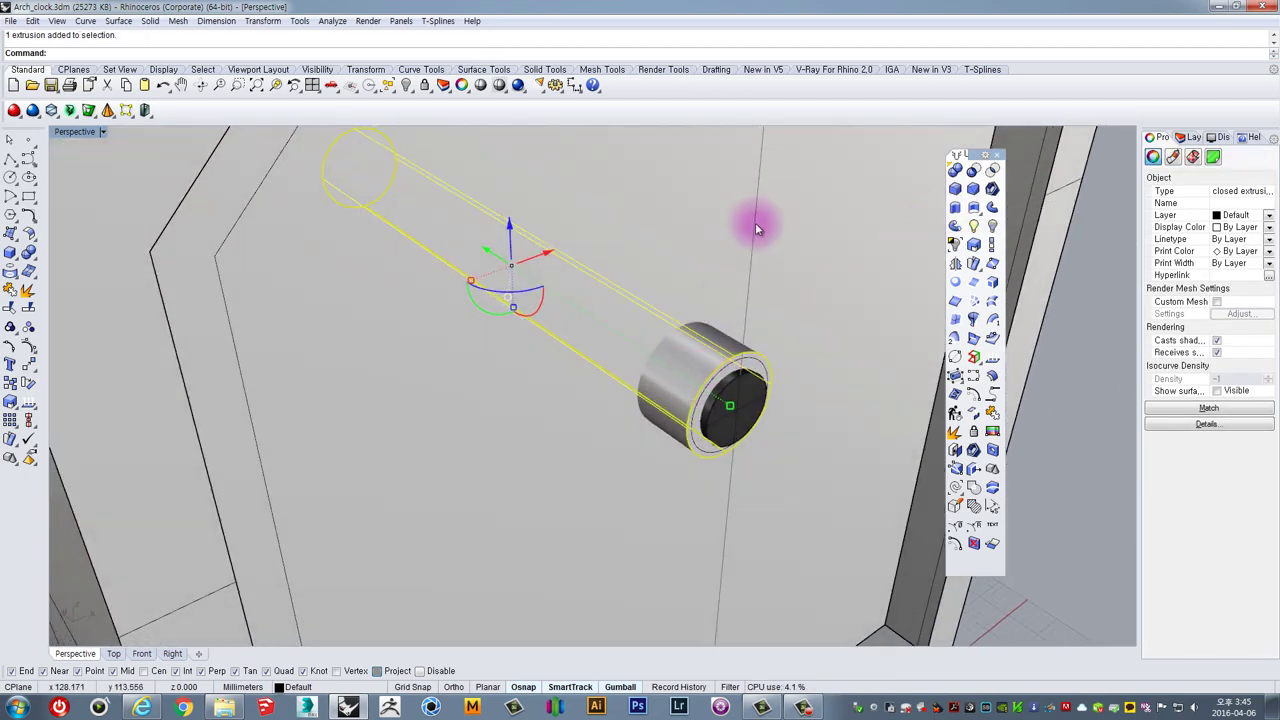
{"action": "left_click", "coordinate": [773, 193]}
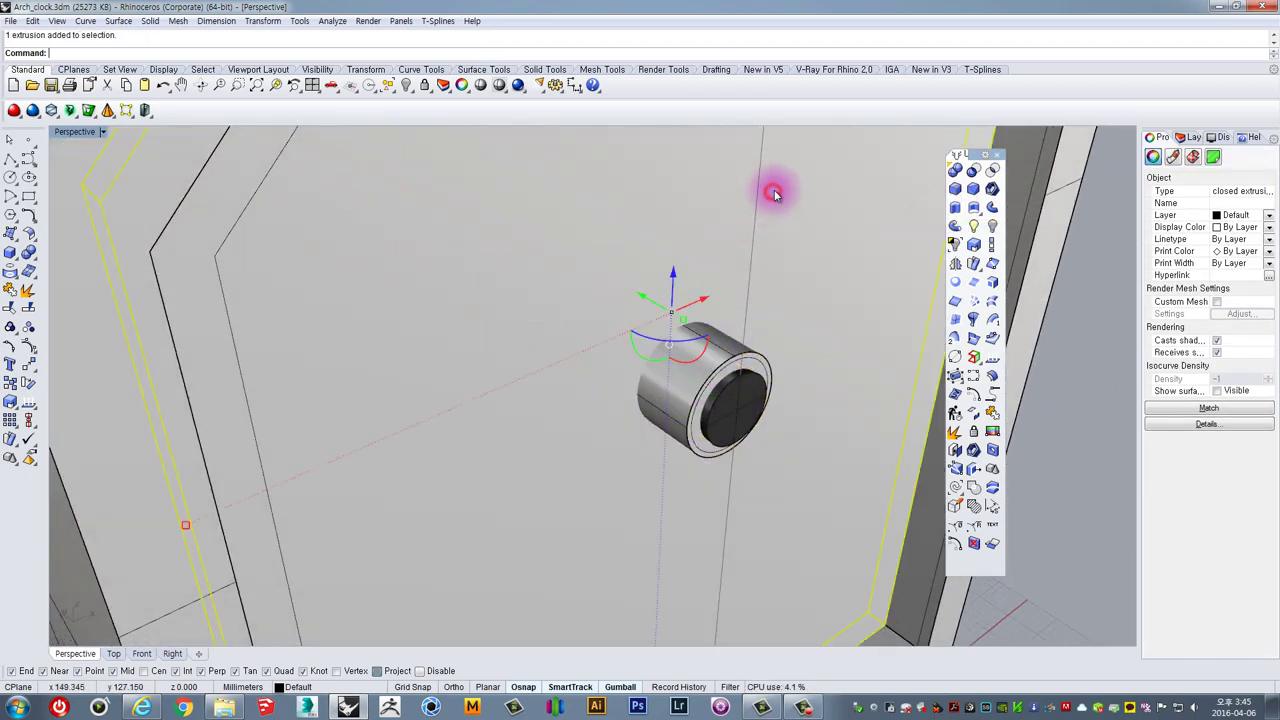
{"action": "left_click", "coordinate": [982, 172]}
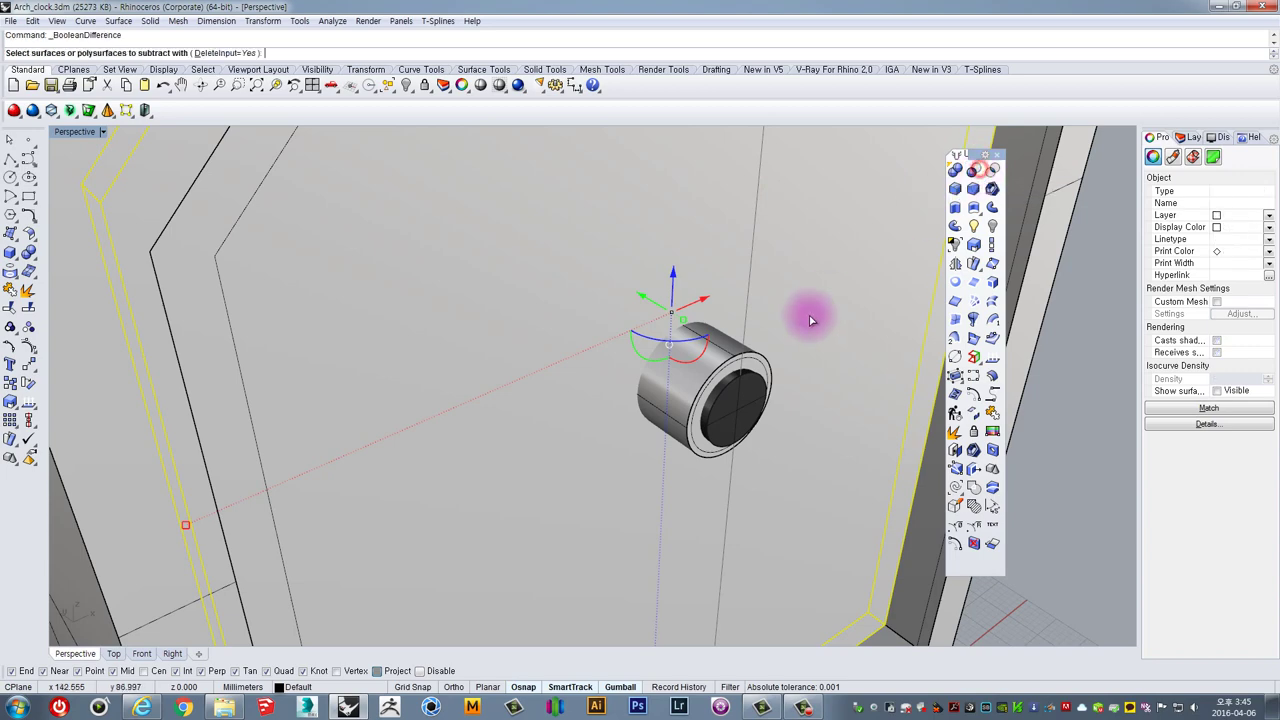
{"action": "left_click", "coordinate": [690, 360]}
{"action": "right_click", "coordinate": [690, 358]}
{"action": "right_click_drag", "start_coordinate": [696, 357], "coordinate": [669, 302]}
{"action": "left_click", "coordinate": [737, 245]}
{"action": "scroll", "coordinate": [737, 245], "scroll_direction": "down", "scroll_amount": 6}
{"action": "right_click_drag", "start_coordinate": [718, 264], "coordinate": [679, 302]}
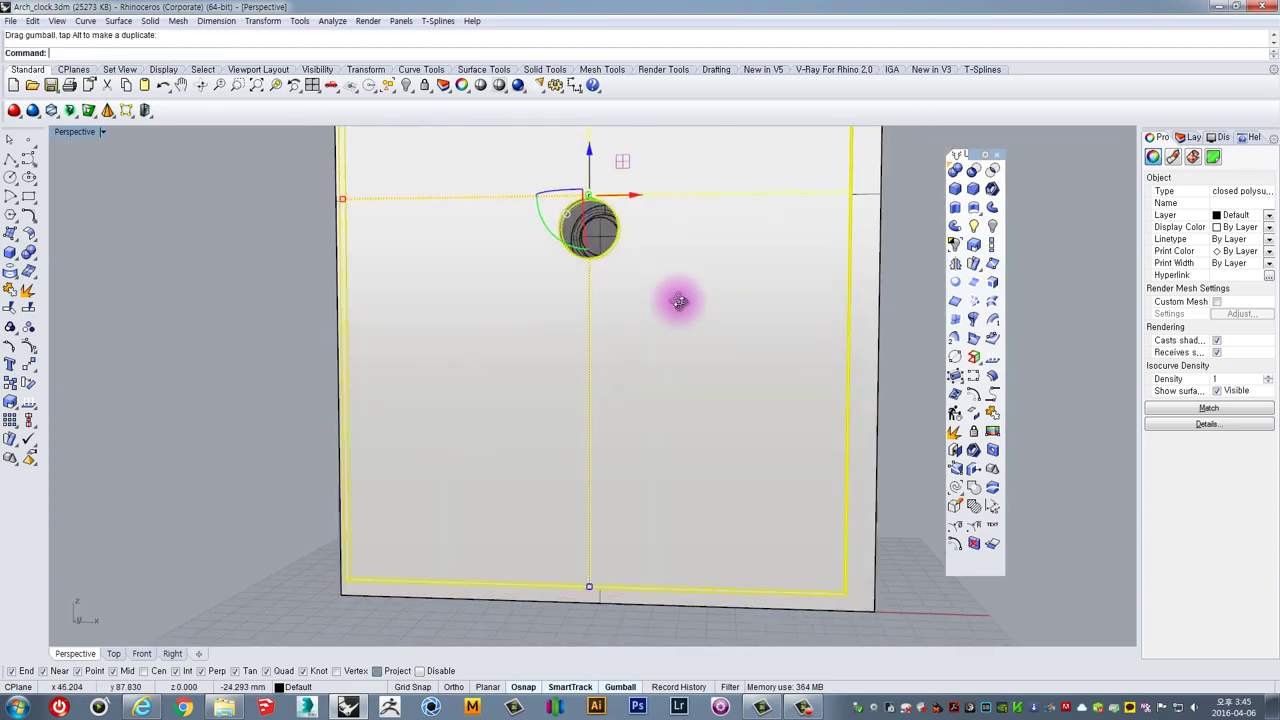
{"action": "right_click_drag", "start_coordinate": [679, 302], "coordinate": [679, 304]}
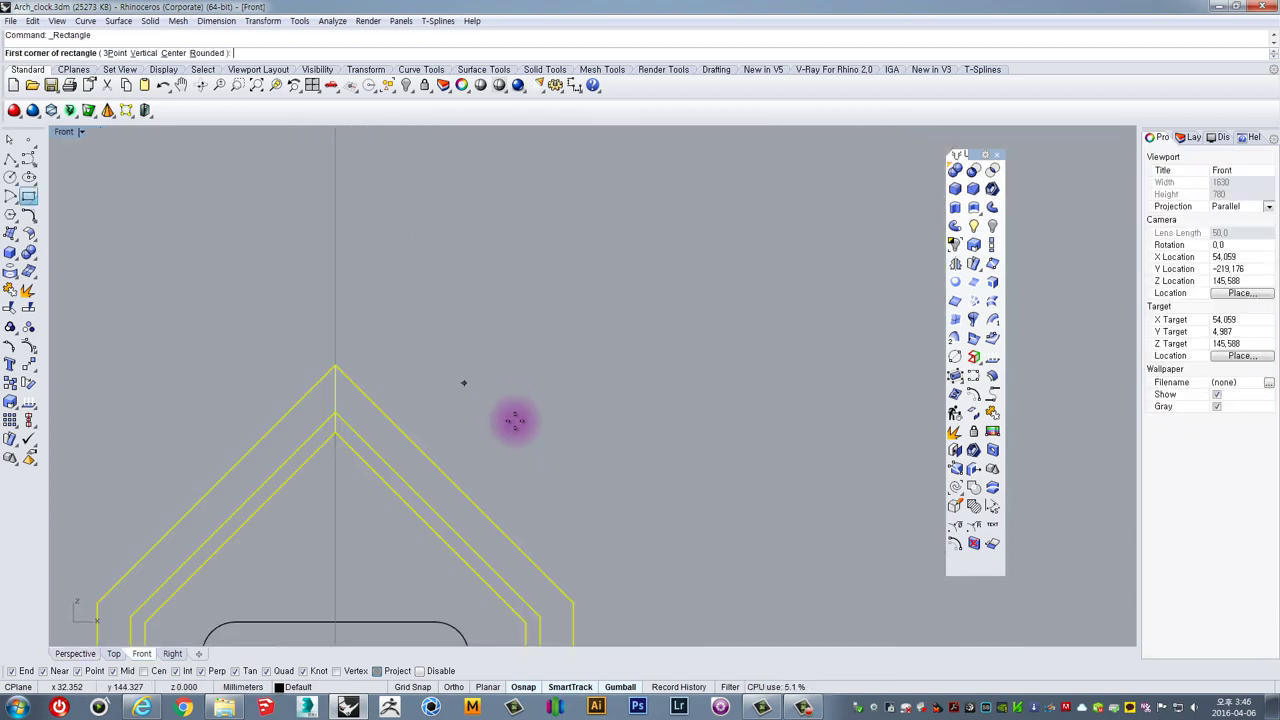
Draw an upright rectangle in the empty space beside the roof in the Front view and select it
{"action": "left_click", "coordinate": [503, 443]}
{"action": "left_click", "coordinate": [636, 219]}
{"action": "left_click_drag", "start_coordinate": [720, 310], "coordinate": [531, 245]}
Scale the rectangle in one direction from its lower-left corner to a width of 30 mm
{"action": "left_click", "coordinate": [990, 245]}
{"action": "left_click", "coordinate": [504, 444]}
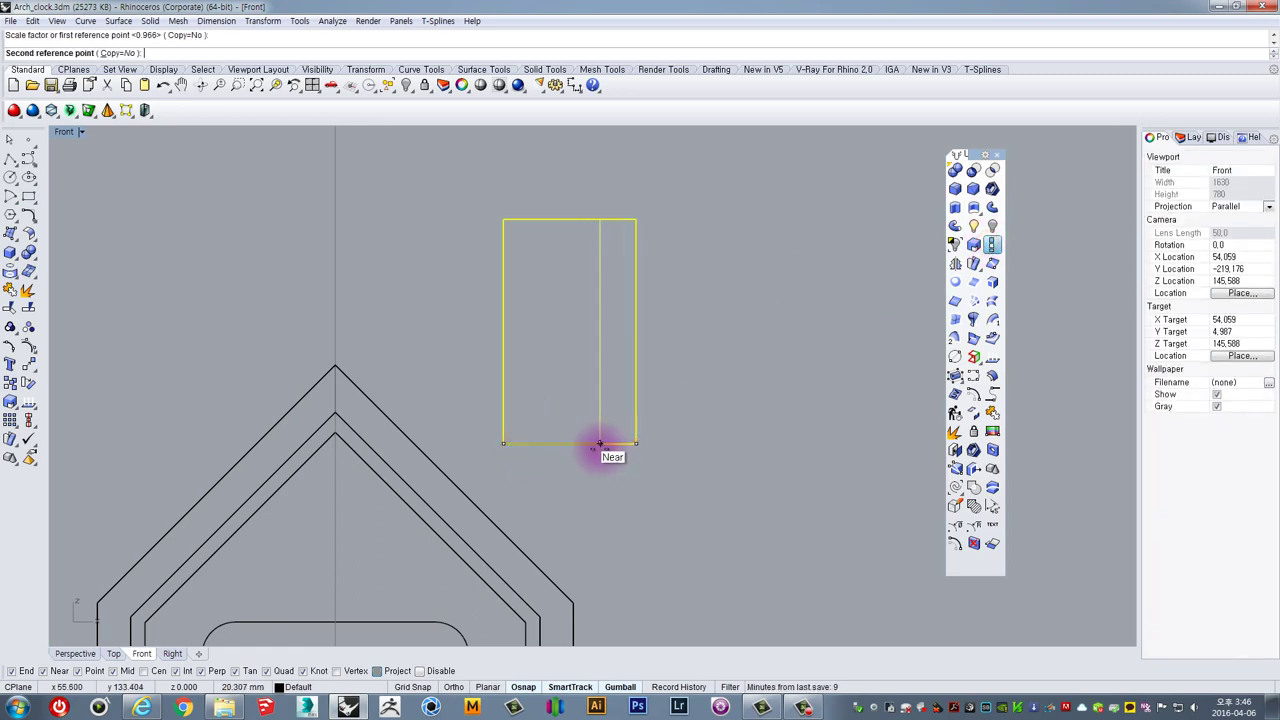
{"action": "scroll", "coordinate": [600, 449], "scroll_direction": "up", "scroll_amount": 3}
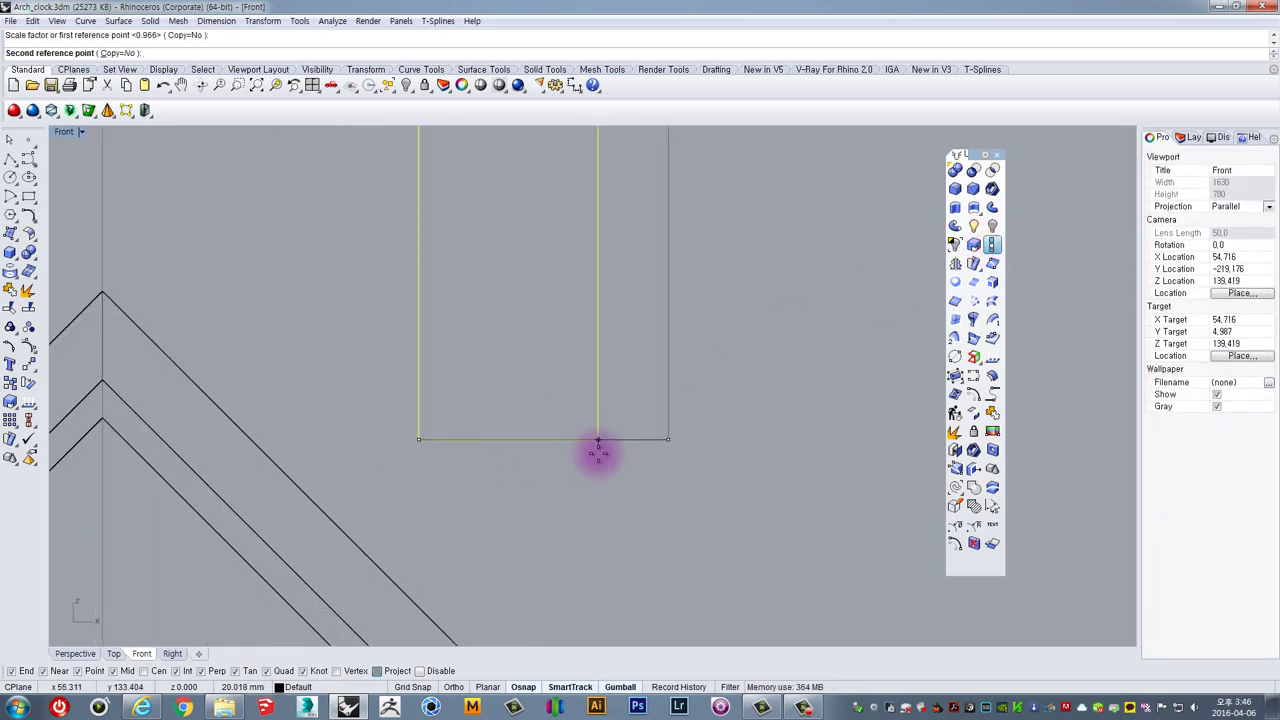
{"action": "type", "text": "30"}
{"action": "key", "text": "Return"}
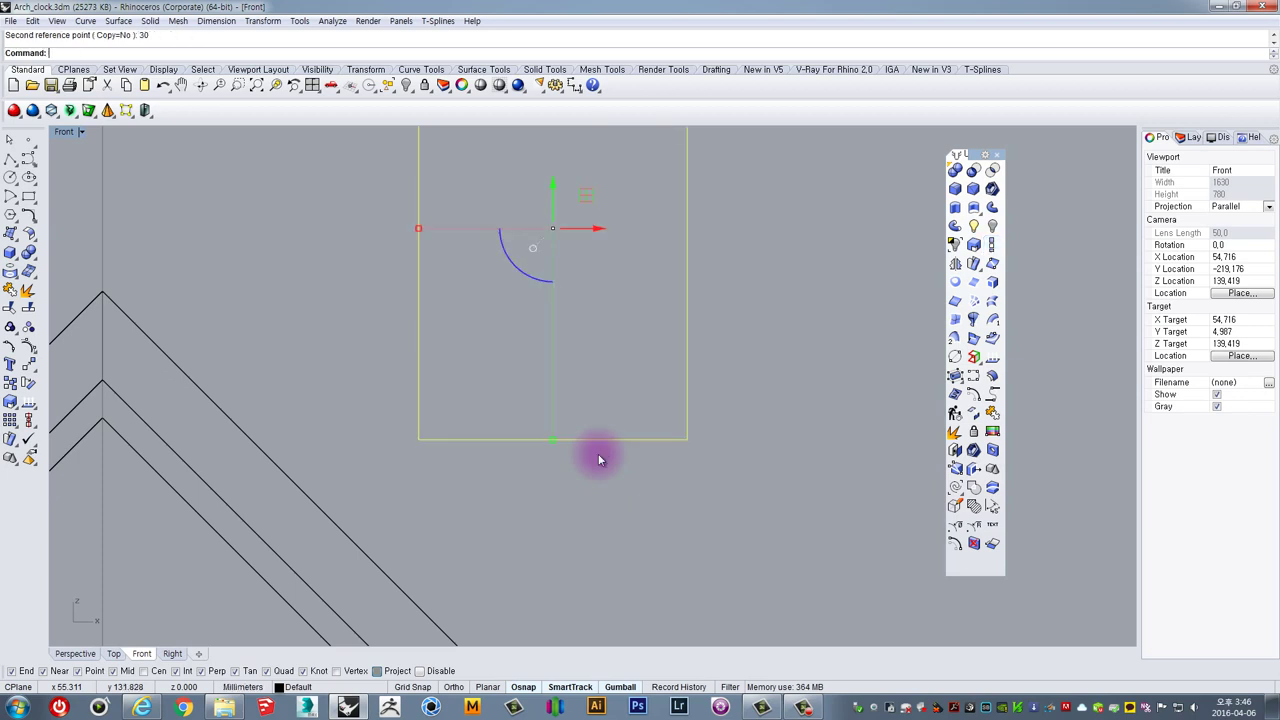
Scale the rectangle in one direction from its lower-right corner to a height of 50 mm
{"action": "scroll", "coordinate": [652, 397], "scroll_direction": "down", "scroll_amount": 3}
{"action": "key", "text": "Return"}
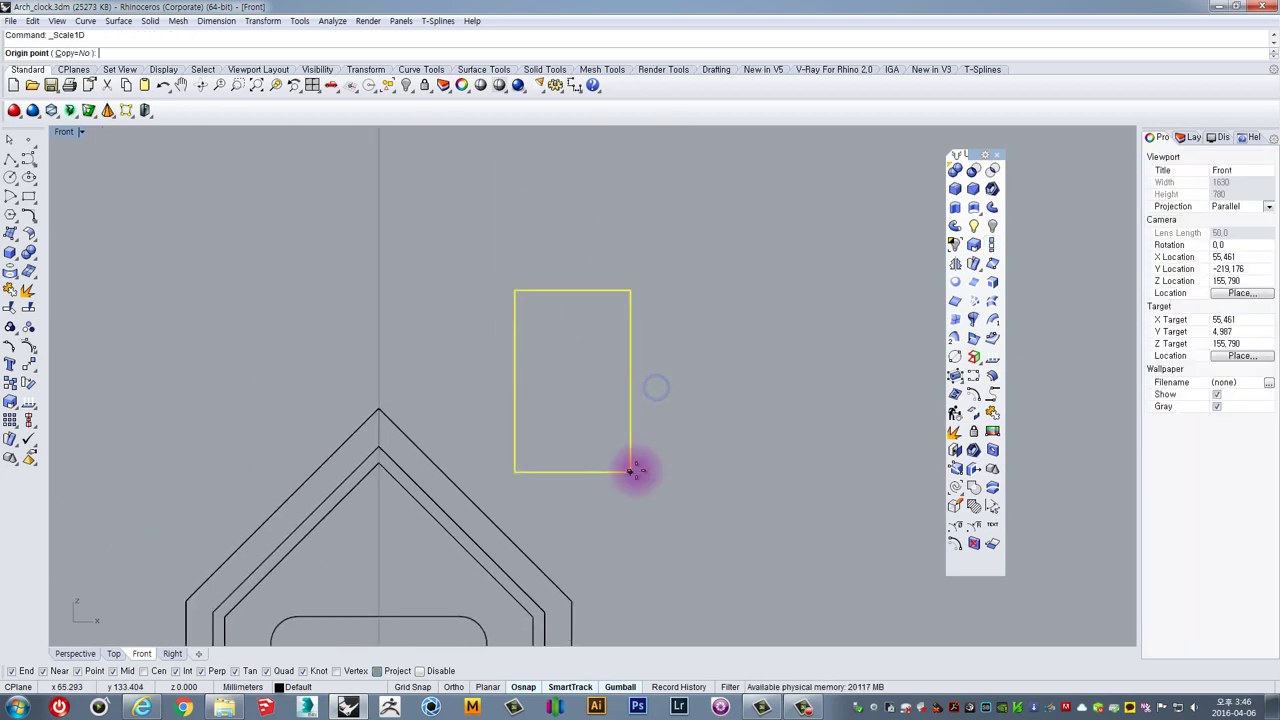
{"action": "left_click", "coordinate": [630, 471]}
{"action": "left_click", "coordinate": [630, 290]}
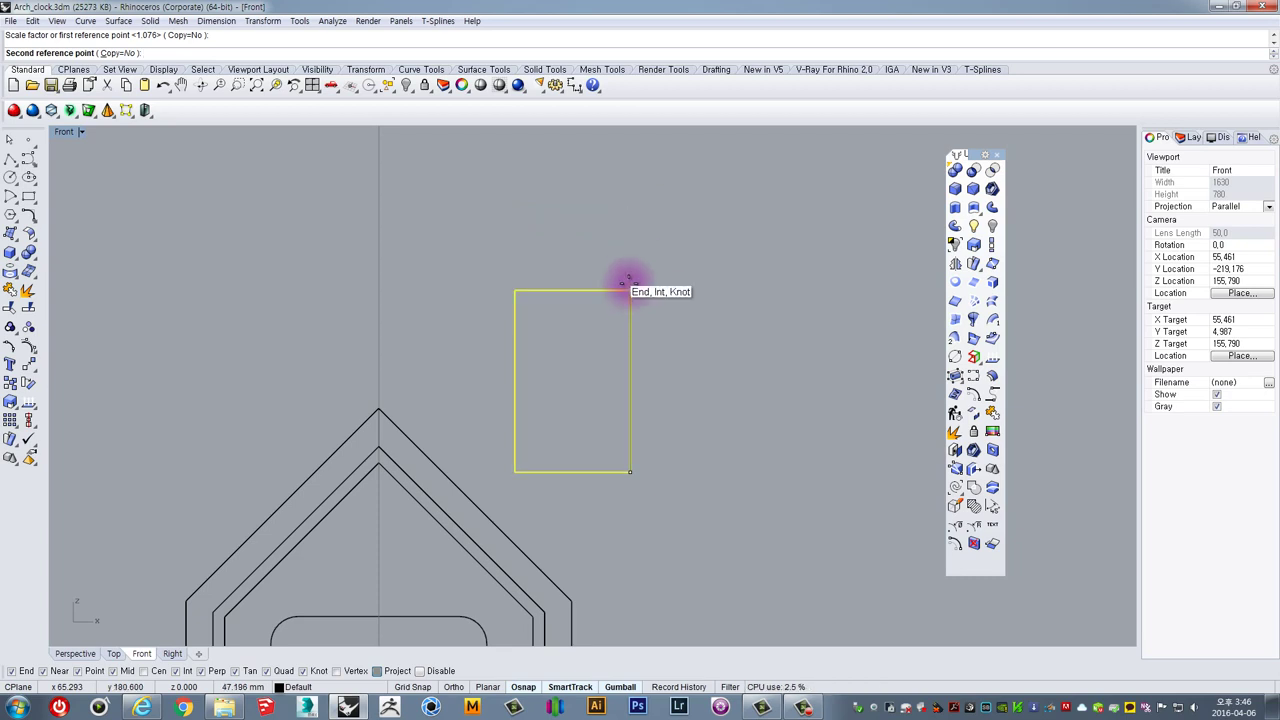
{"action": "type", "text": "50"}
{"action": "key", "text": "Return"}
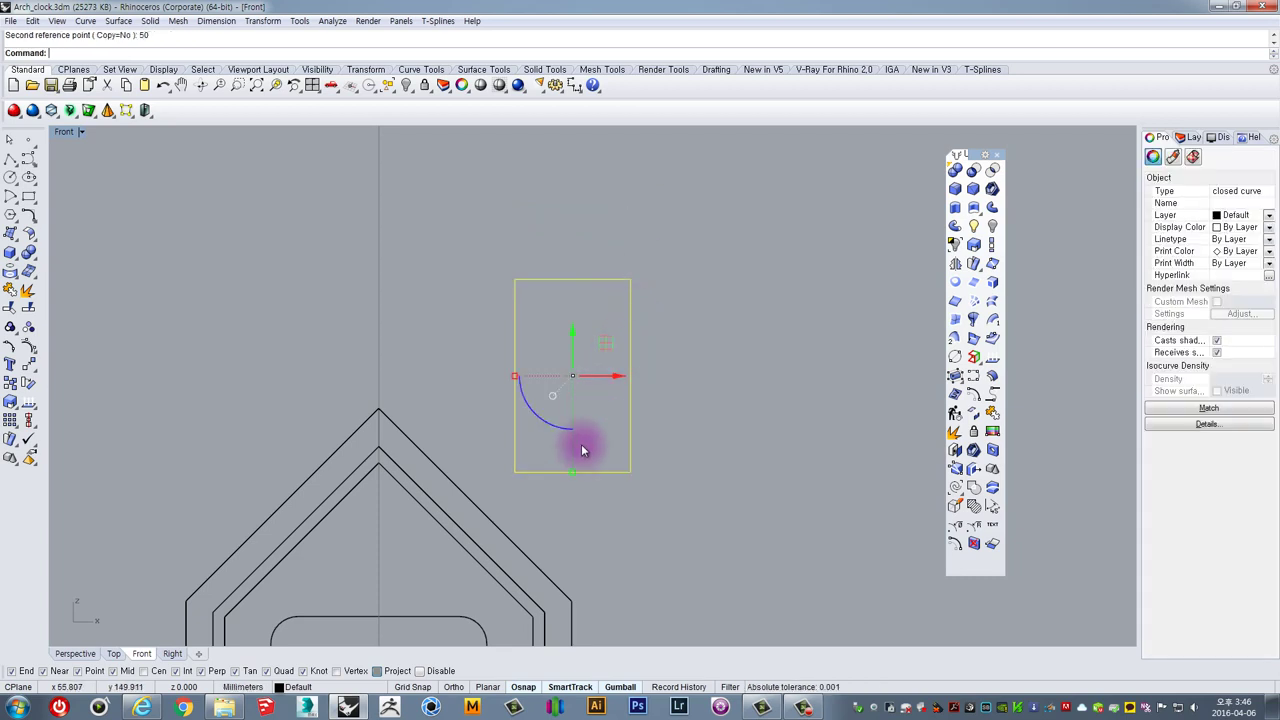
Move the rectangle by its lower-right corner onto the outer line of the right roof slope
{"action": "right_click_drag", "start_coordinate": [572, 446], "coordinate": [568, 427]}
{"action": "type", "text": "m"}
{"action": "key", "text": "Return"}
{"action": "left_click", "coordinate": [628, 453]}
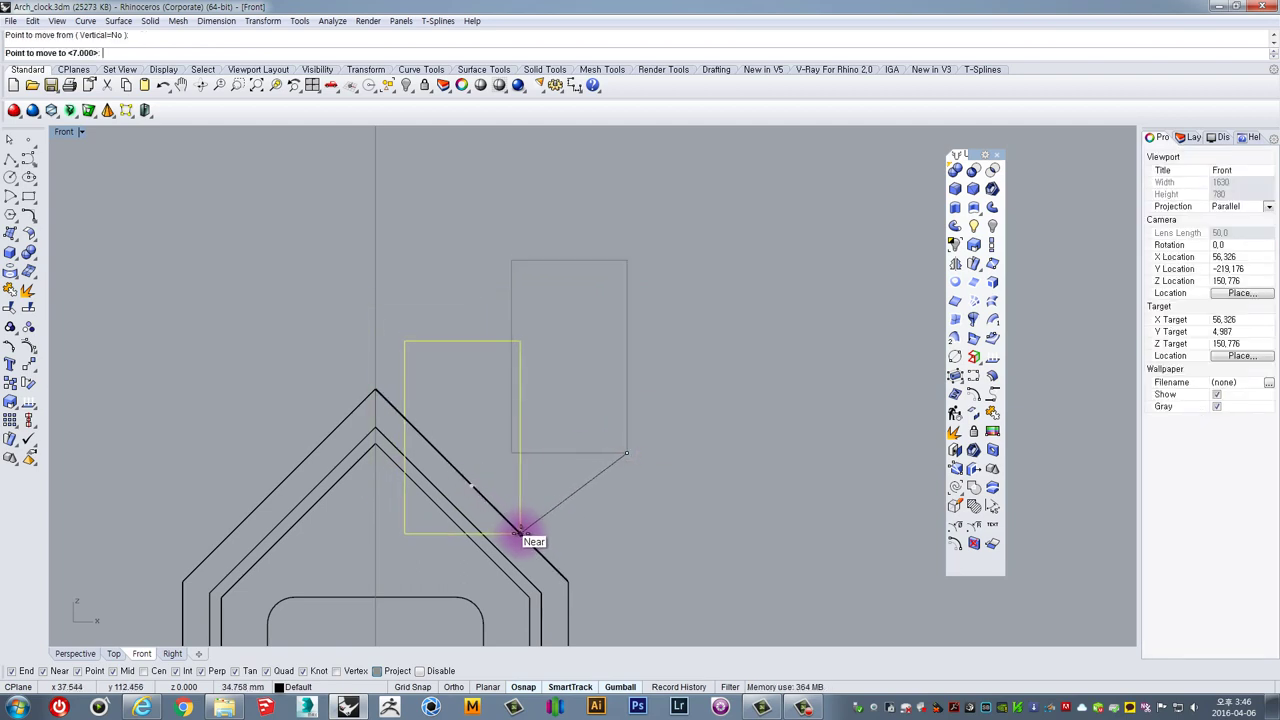
{"action": "right_click_drag", "start_coordinate": [567, 563], "coordinate": [626, 450]}
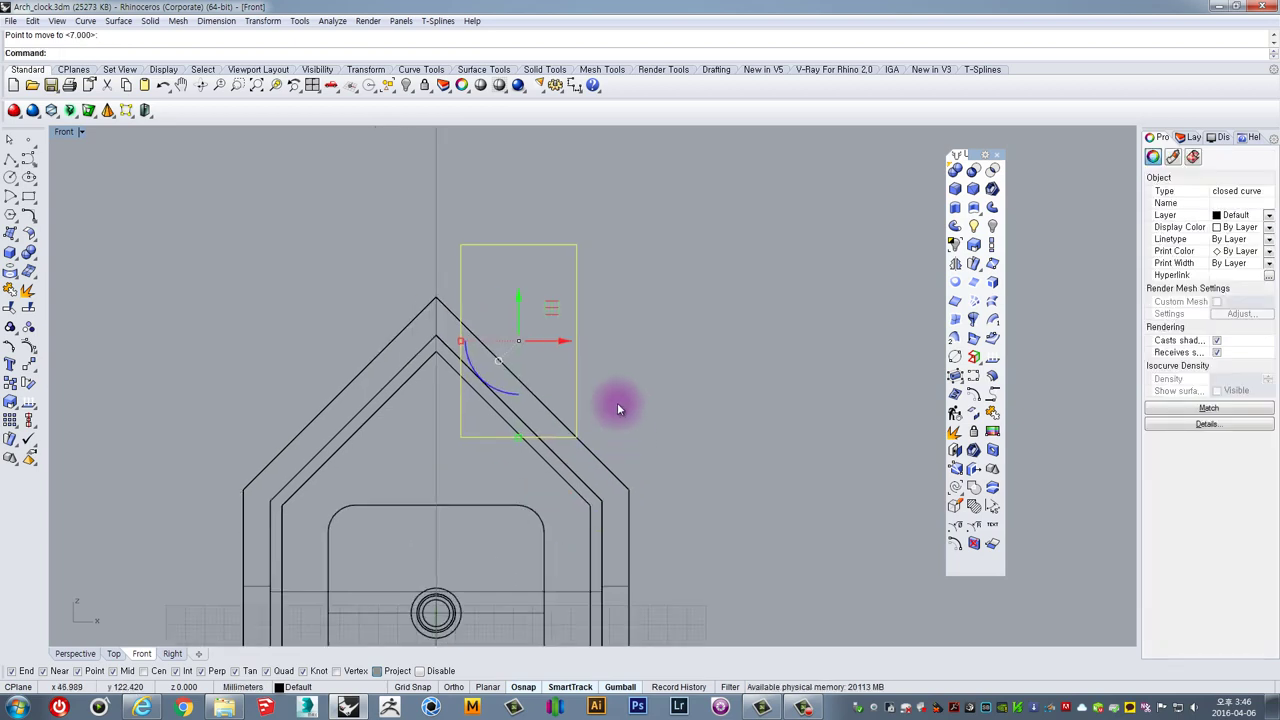
{"action": "scroll", "coordinate": [617, 402], "scroll_direction": "down", "scroll_amount": 5}
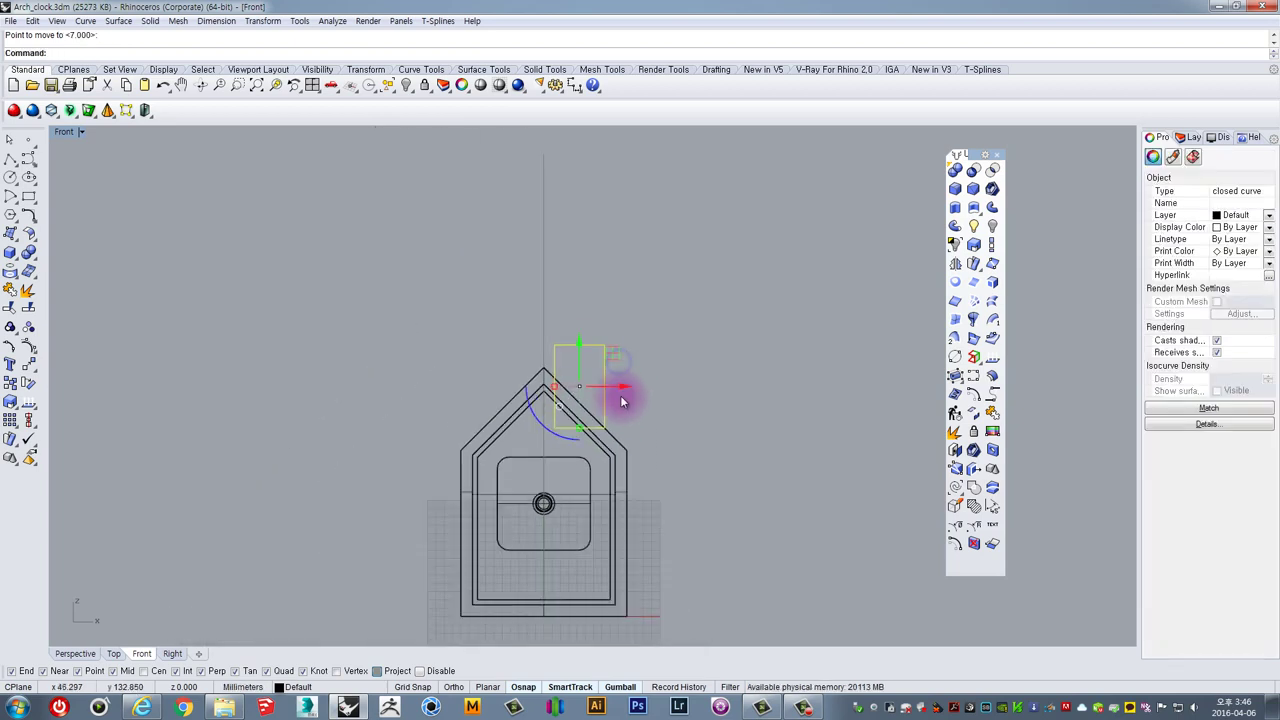
{"action": "scroll", "coordinate": [592, 400], "scroll_direction": "up", "scroll_amount": 5}
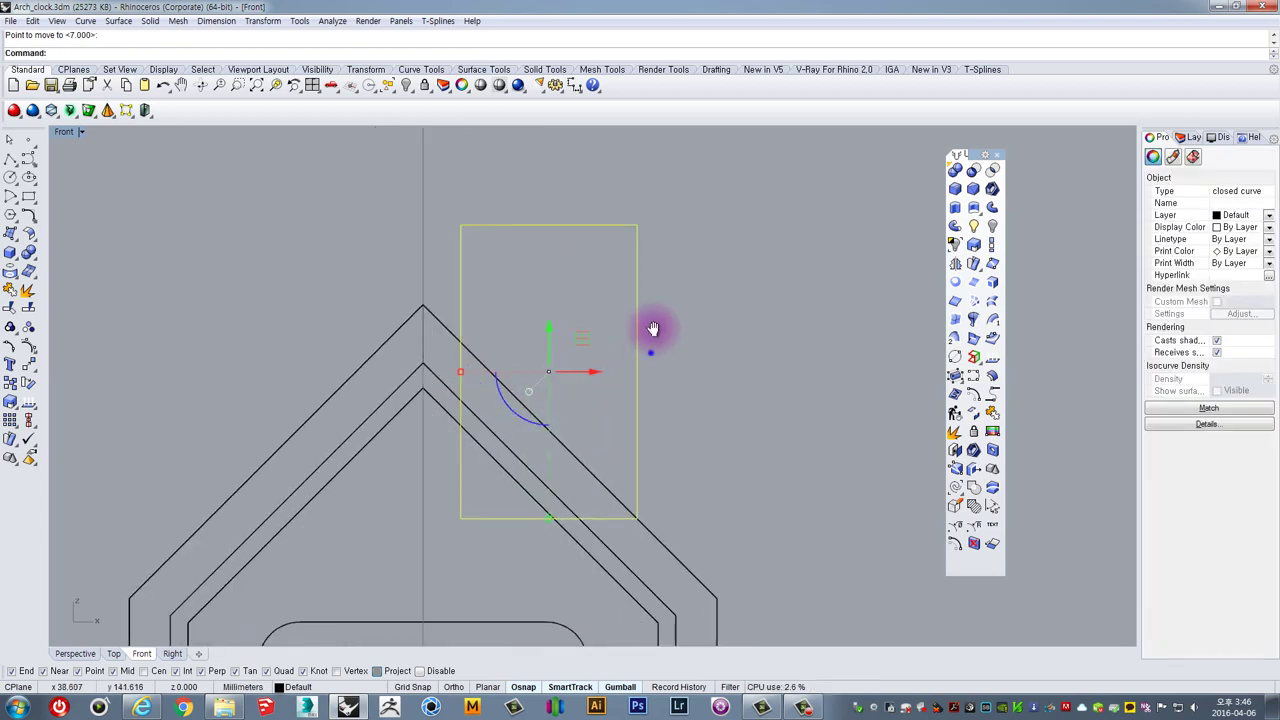
{"action": "left_click", "coordinate": [993, 247]}
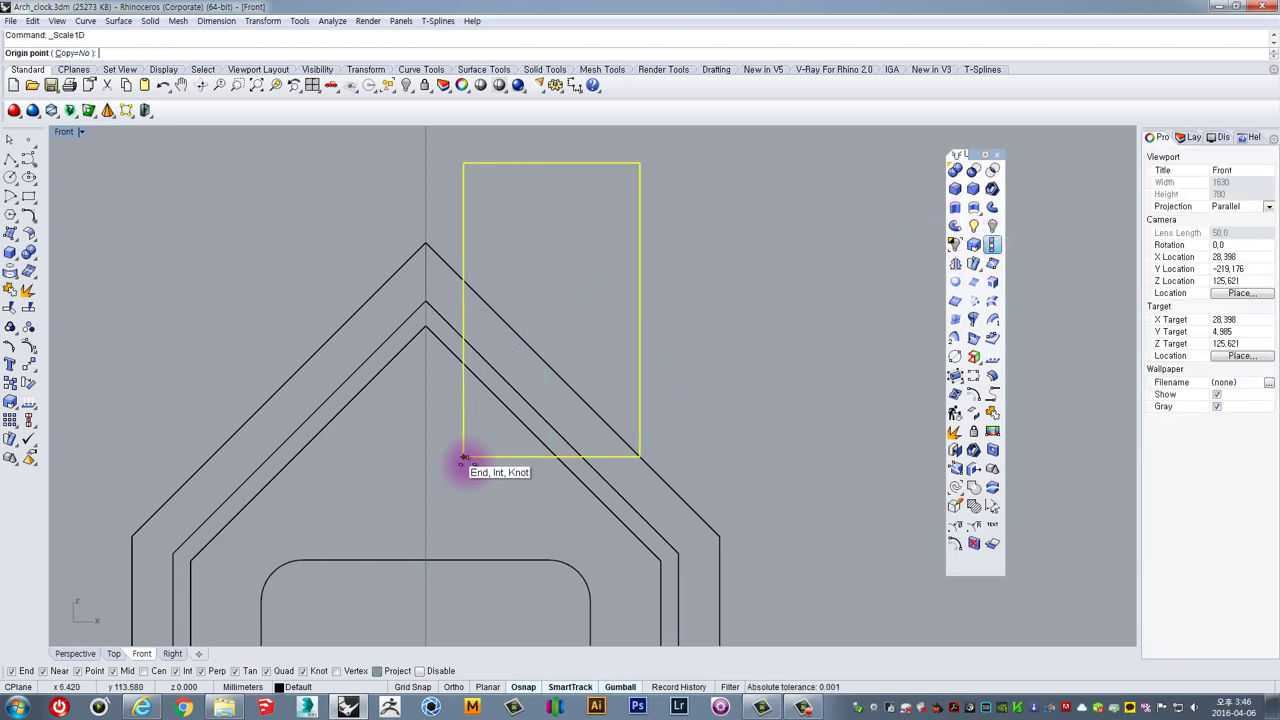
{"action": "left_click", "coordinate": [466, 462]}
{"action": "scroll", "coordinate": [660, 456], "scroll_direction": "up", "scroll_amount": 6}
{"action": "key", "text": "Escape"}
Scale the rectangle in one direction from its upper-left corner to a width of about 25 mm
{"action": "scroll", "coordinate": [602, 322], "scroll_direction": "down", "scroll_amount": 8}
{"action": "right_click_drag", "start_coordinate": [580, 330], "coordinate": [568, 422]}
{"action": "right_click", "coordinate": [584, 294]}
{"action": "left_click", "coordinate": [464, 243]}
{"action": "left_click", "coordinate": [604, 243]}
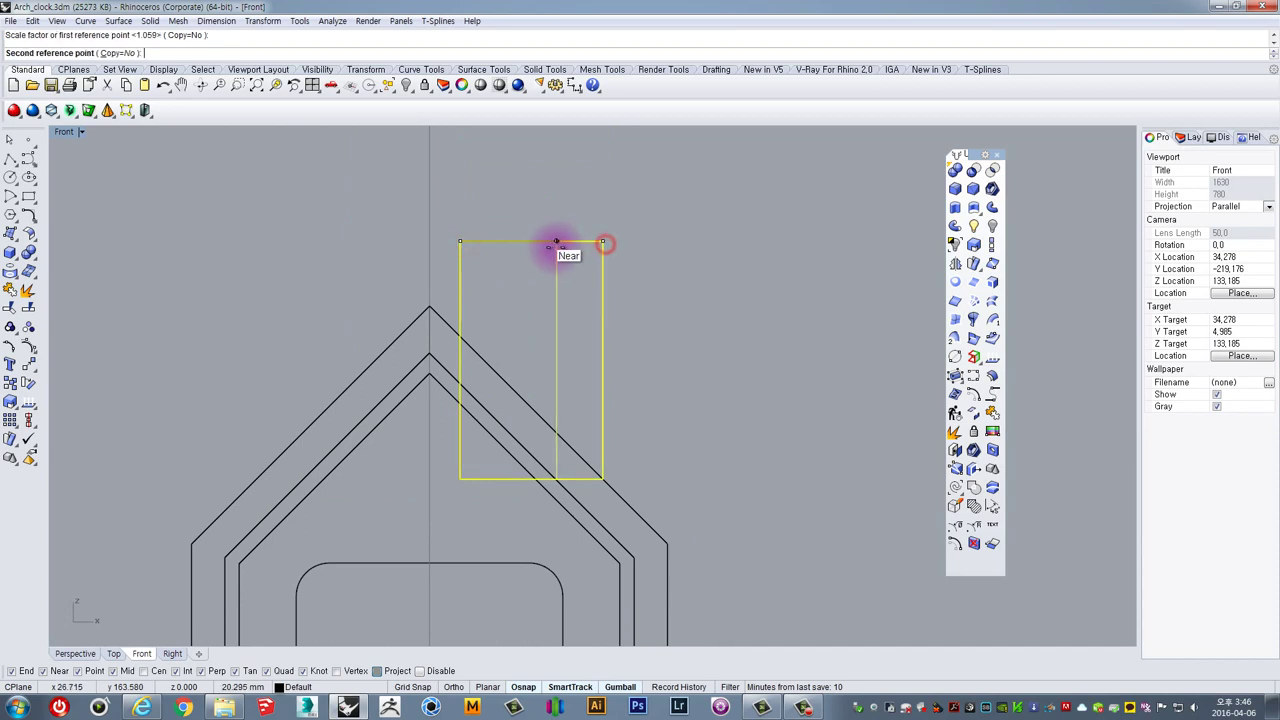
{"action": "key", "text": "Return"}
Select the narrowed rectangle and shift it down and right so its lower-right corner nears the innermost roof line
{"action": "left_click_drag", "start_coordinate": [632, 281], "coordinate": [556, 373]}
{"action": "right_click_drag", "start_coordinate": [555, 373], "coordinate": [561, 332]}
{"action": "left_click_drag", "start_coordinate": [573, 306], "coordinate": [586, 356]}
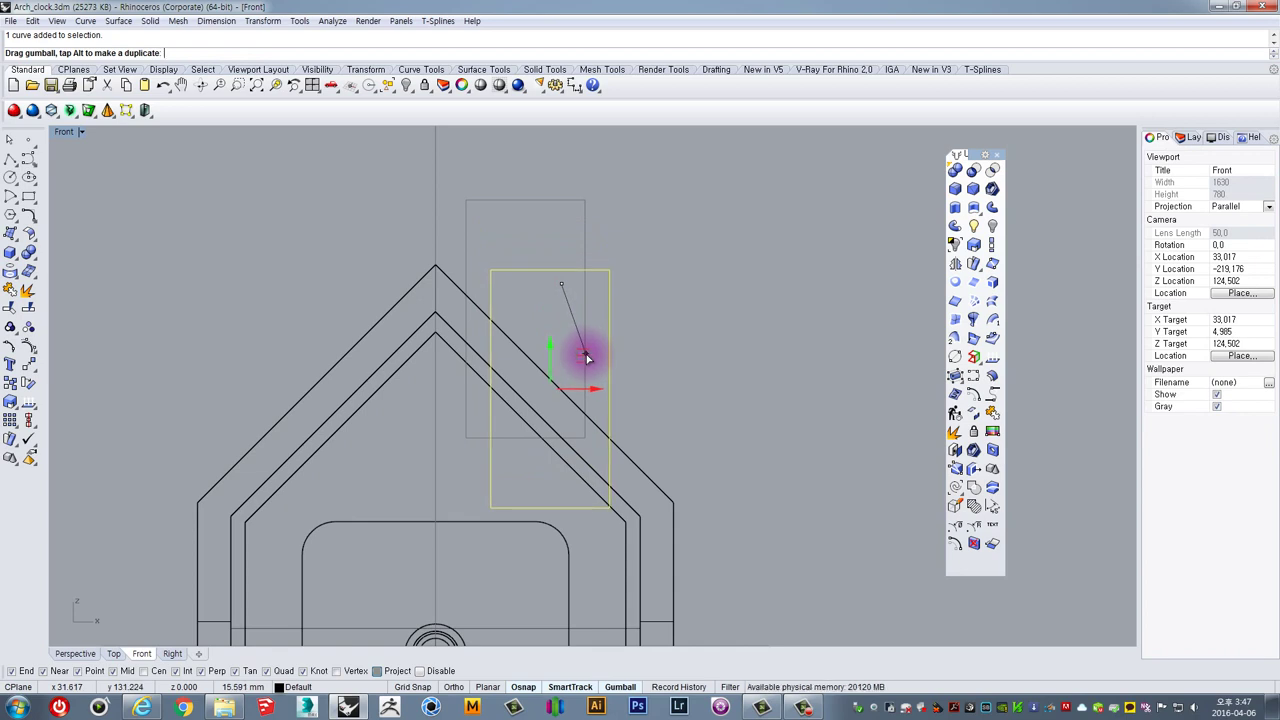
Move the rectangle vertically from its lower-right corner onto the innermost line of the right roof slope
{"action": "scroll", "coordinate": [609, 520], "scroll_direction": "up", "scroll_amount": 10}
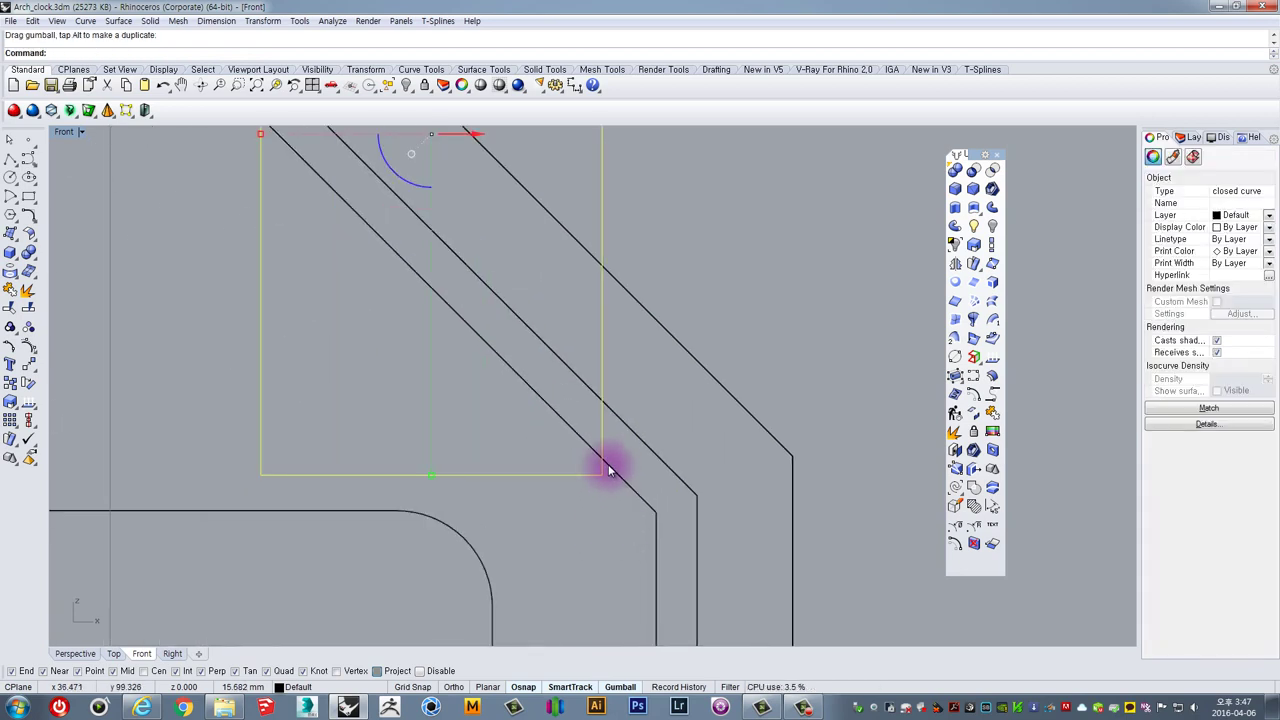
{"action": "scroll", "coordinate": [599, 467], "scroll_direction": "up", "scroll_amount": 8}
{"action": "right_click_drag", "start_coordinate": [592, 470], "coordinate": [590, 498]}
{"action": "type", "text": "m"}
{"action": "key", "text": "Return"}
{"action": "left_click", "coordinate": [597, 508]}
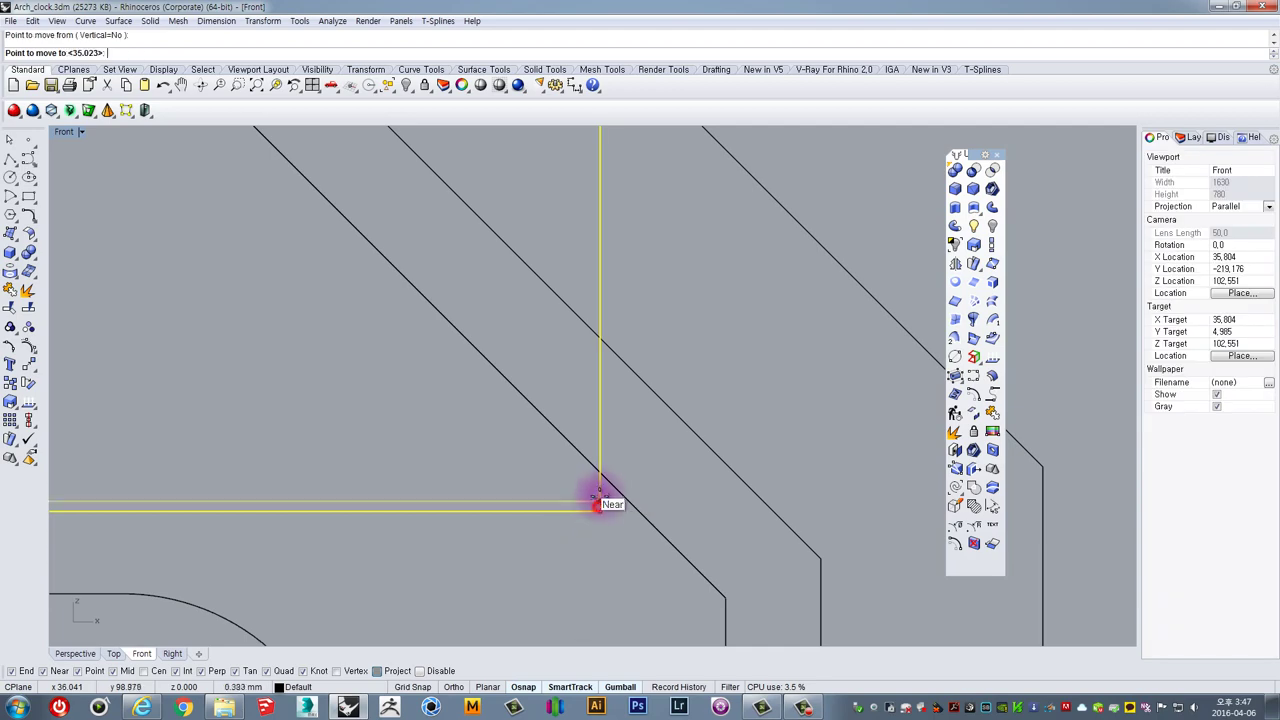
{"action": "left_click", "coordinate": [606, 460]}
{"action": "scroll", "coordinate": [628, 385], "scroll_direction": "down", "scroll_amount": 5}
{"action": "scroll", "coordinate": [628, 385], "scroll_direction": "down", "scroll_amount": 5}
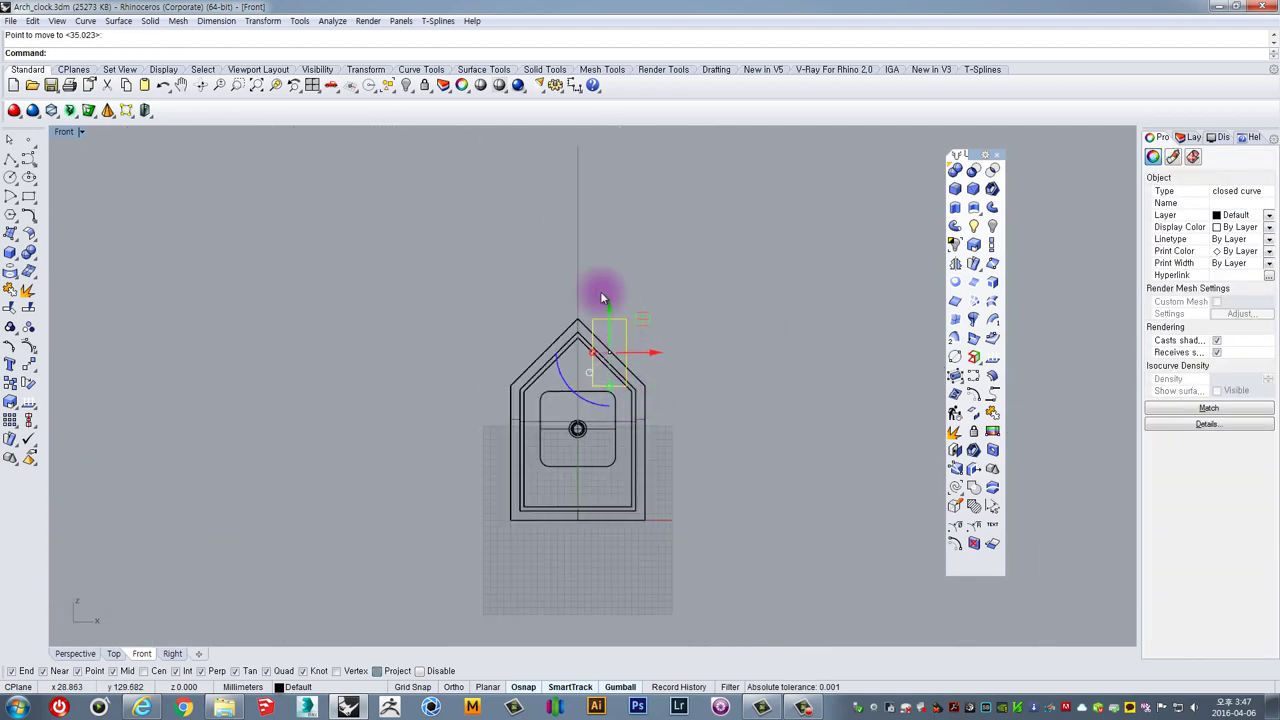
Move the rectangle forward in the Perspective view so it stands clear of the house front
{"action": "double_click", "coordinate": [63, 132]}
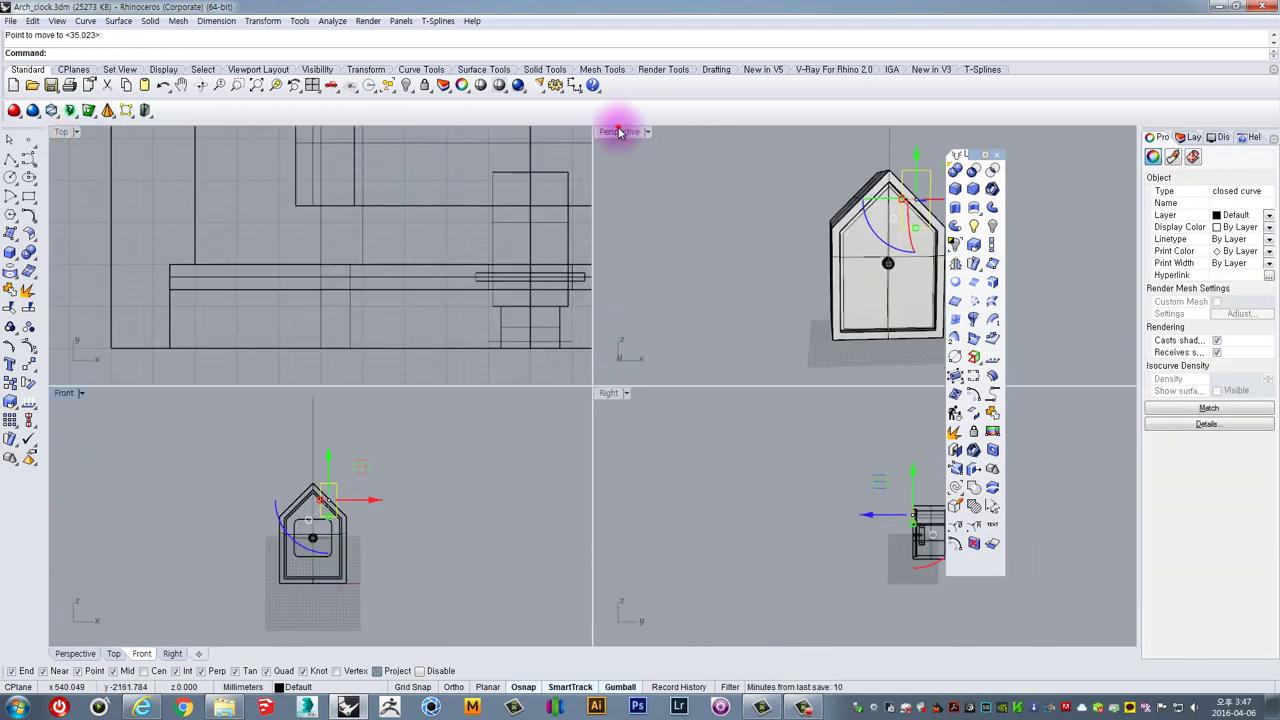
{"action": "double_click", "coordinate": [619, 132]}
{"action": "right_click_drag", "start_coordinate": [614, 126], "coordinate": [814, 346]}
{"action": "scroll", "coordinate": [622, 297], "scroll_direction": "up", "scroll_amount": 3}
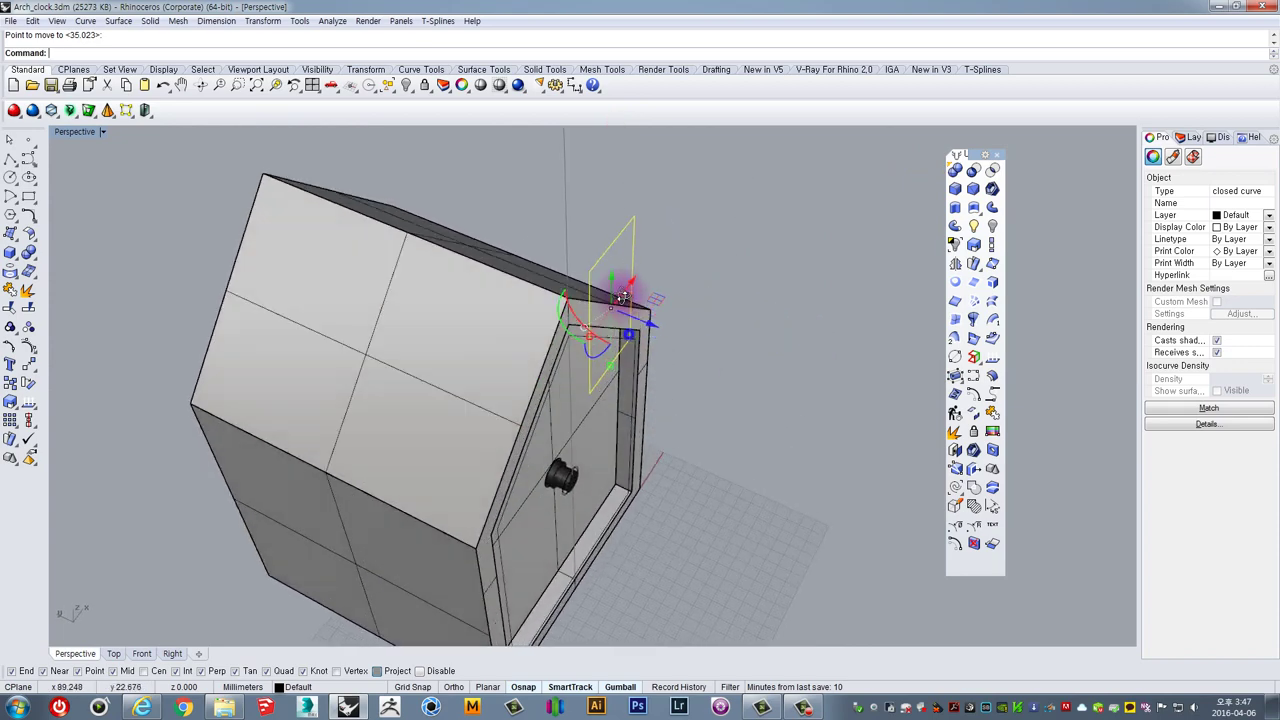
{"action": "right_click_drag", "start_coordinate": [622, 297], "coordinate": [622, 293]}
{"action": "left_click_drag", "start_coordinate": [647, 319], "coordinate": [716, 342]}
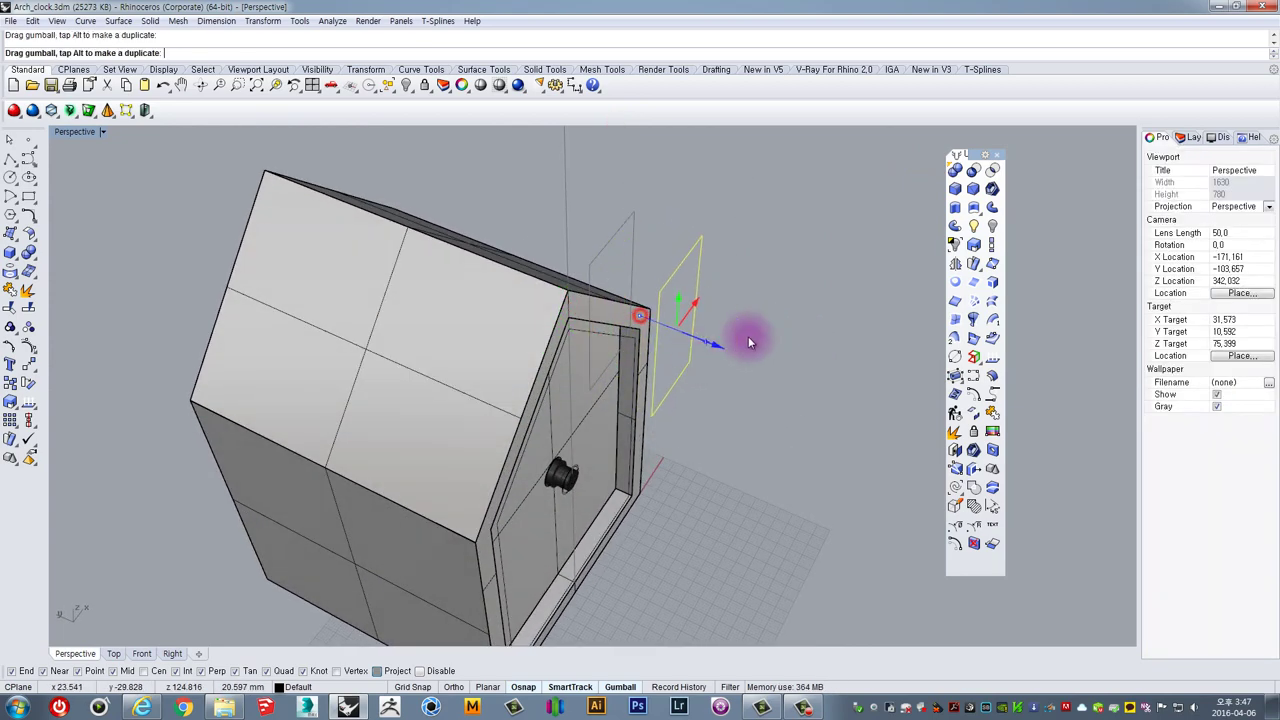
Extrude the rectangle into a 25 mm deep solid
{"action": "left_click", "coordinate": [955, 208]}
{"action": "type", "text": "25"}
{"action": "key", "text": "Return"}
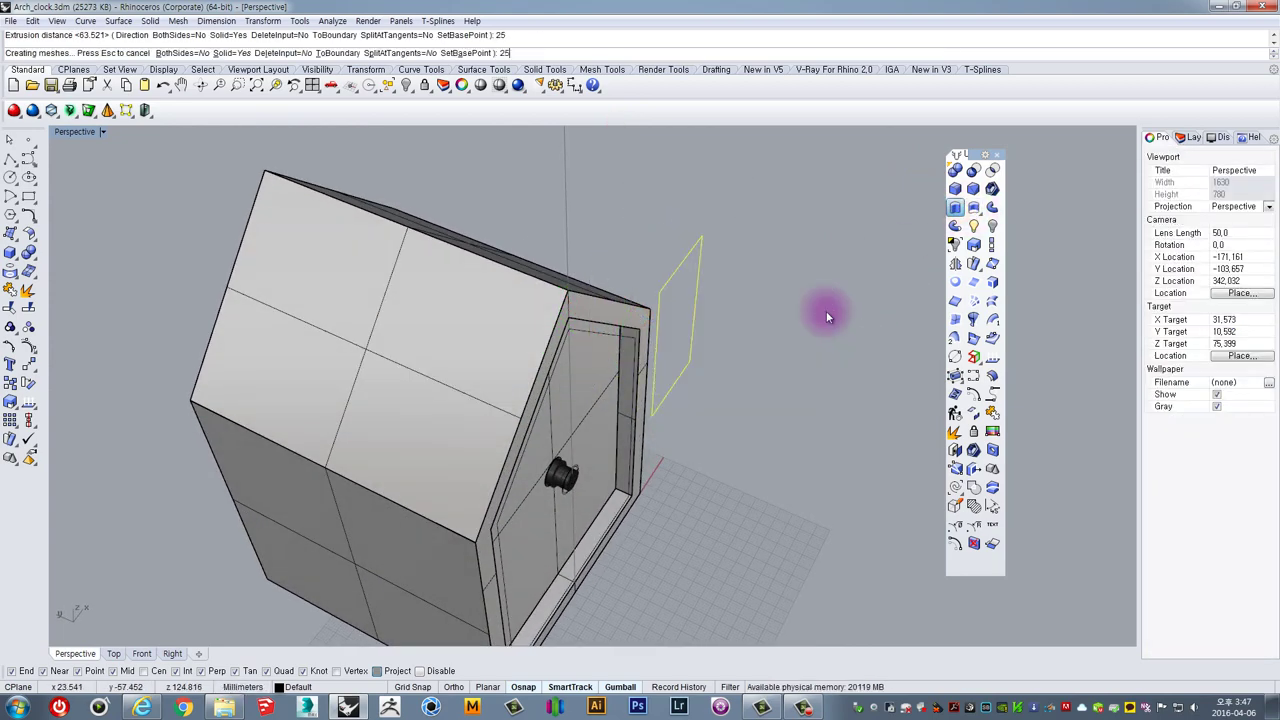
Select the extruded box and move it back over the middle of the right roof slope
{"action": "left_click", "coordinate": [601, 244]}
{"action": "right_click_drag", "start_coordinate": [701, 280], "coordinate": [609, 289]}
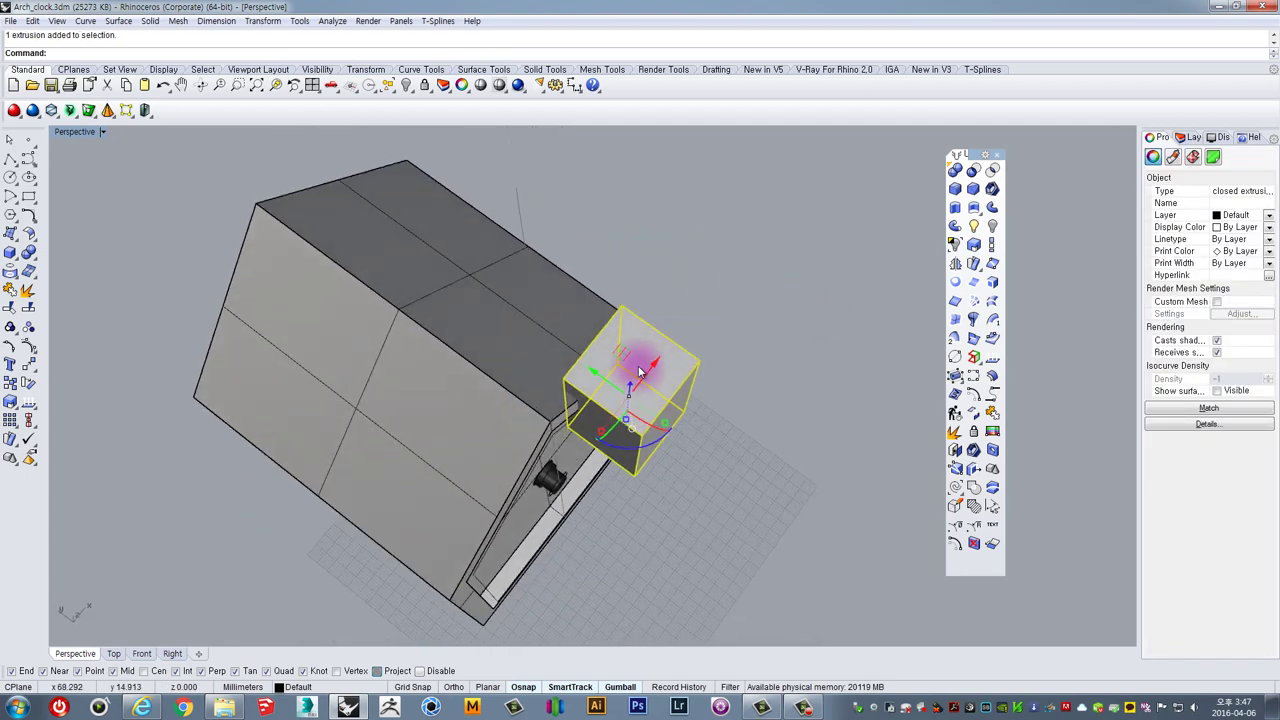
{"action": "left_click_drag", "start_coordinate": [606, 385], "coordinate": [416, 288]}
Move the box in the Top view so its side midpoint lines up with the house's mid-depth line, and reselect it
{"action": "double_click", "coordinate": [66, 136]}
{"action": "double_click", "coordinate": [65, 135]}
{"action": "right_click_drag", "start_coordinate": [311, 206], "coordinate": [351, 419]}
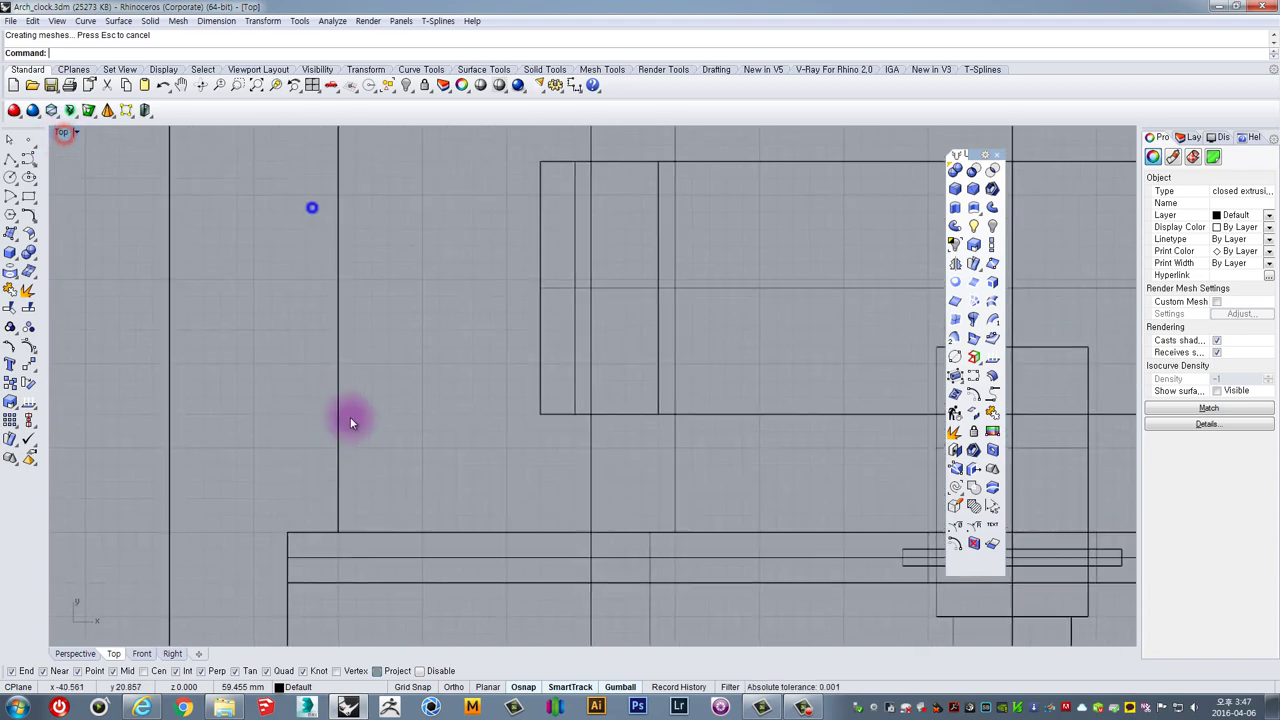
{"action": "scroll", "coordinate": [365, 419], "scroll_direction": "down", "scroll_amount": 20}
{"action": "scroll", "coordinate": [489, 357], "scroll_direction": "up", "scroll_amount": 10}
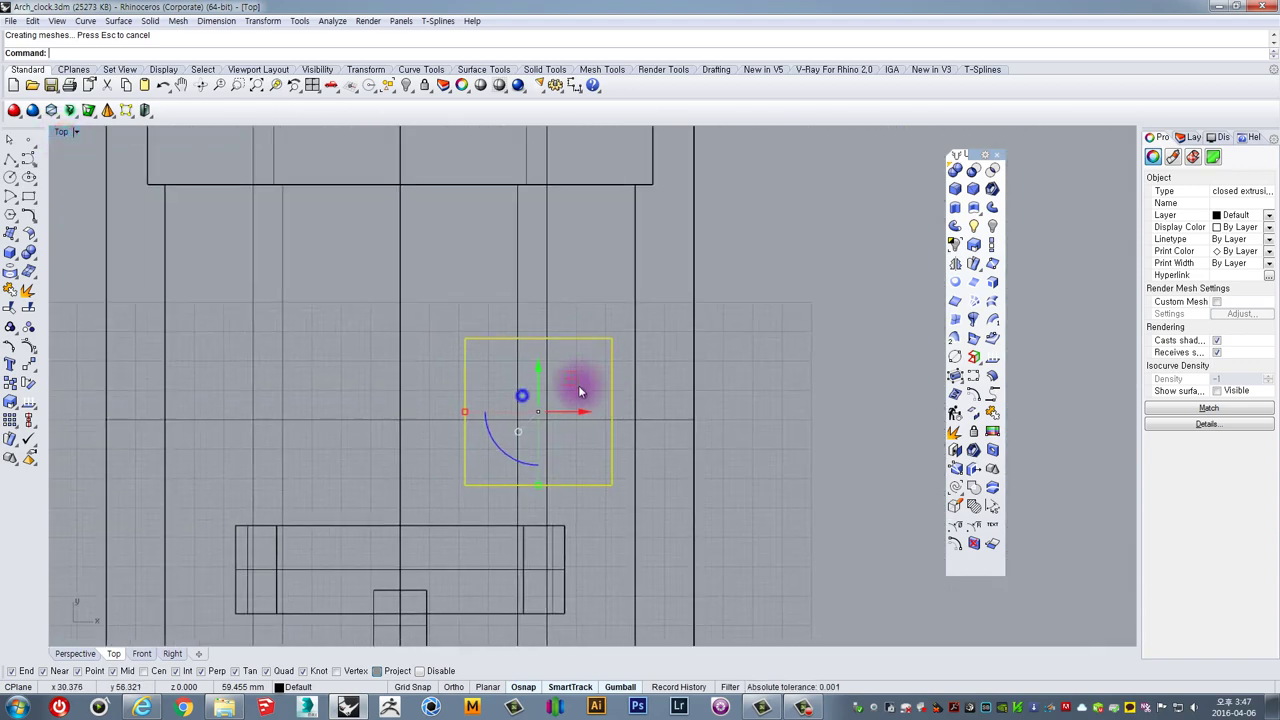
{"action": "type", "text": "m"}
{"action": "key", "text": "Return"}
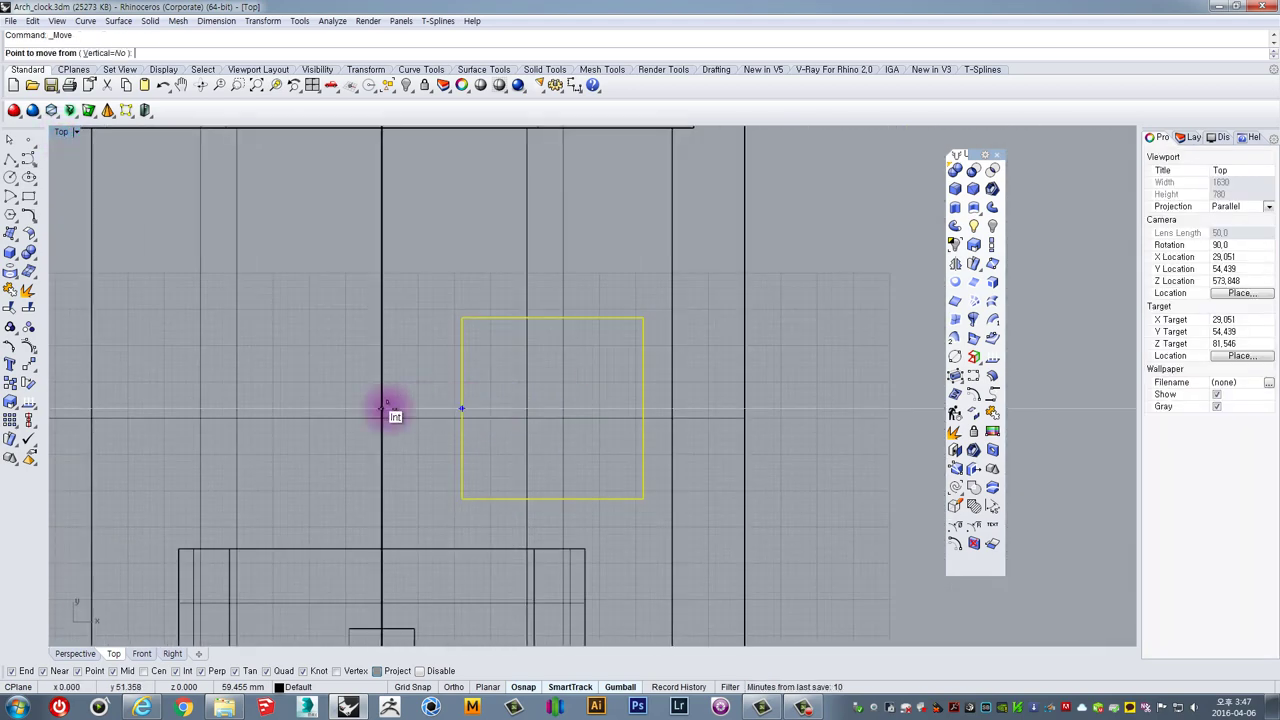
{"action": "left_click", "coordinate": [375, 415]}
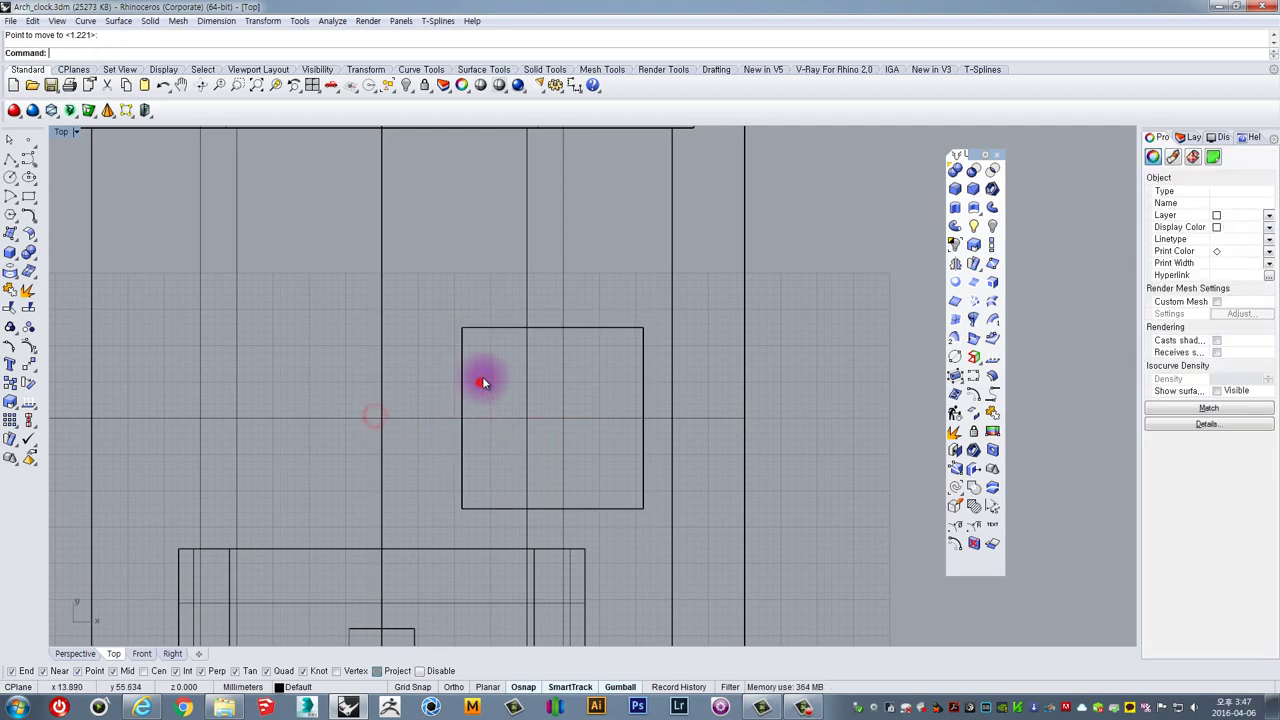
{"action": "left_click_drag", "start_coordinate": [483, 377], "coordinate": [442, 352]}
{"action": "scroll", "coordinate": [446, 397], "scroll_direction": "down", "scroll_amount": 8}
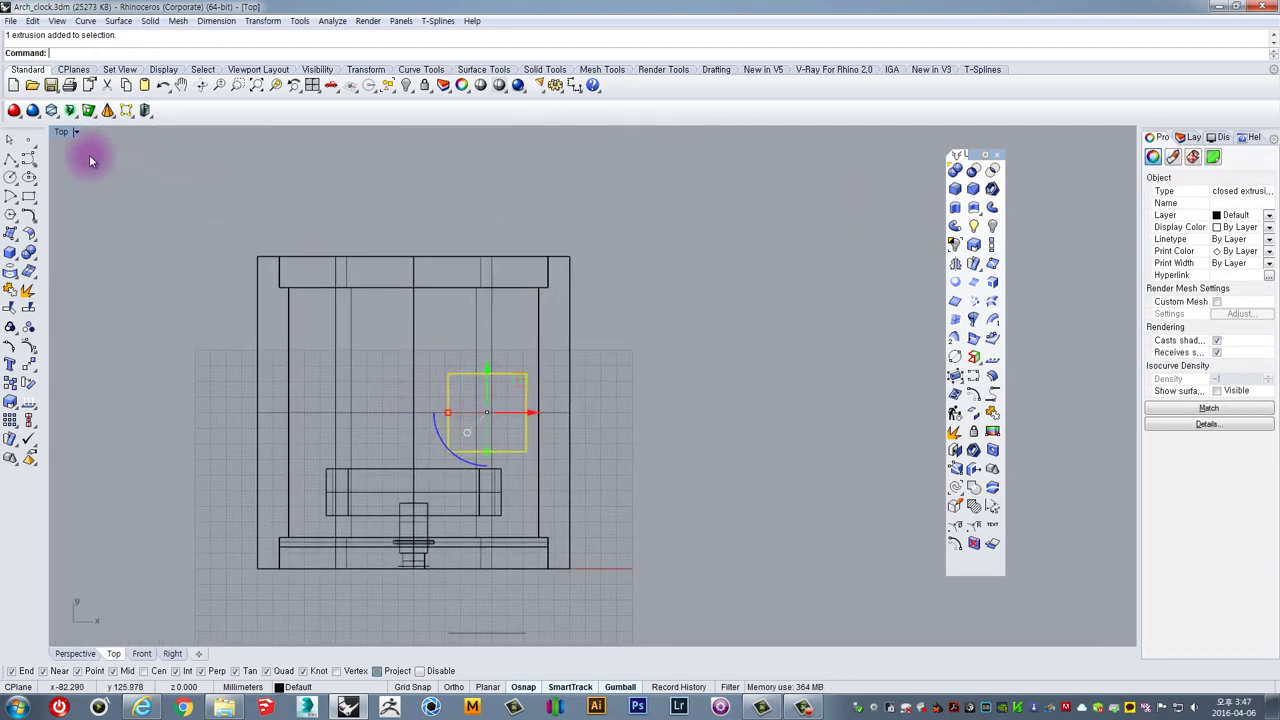
Try raising the chimney box along the roof in the Perspective view, and undo the move
{"action": "double_click", "coordinate": [57, 132]}
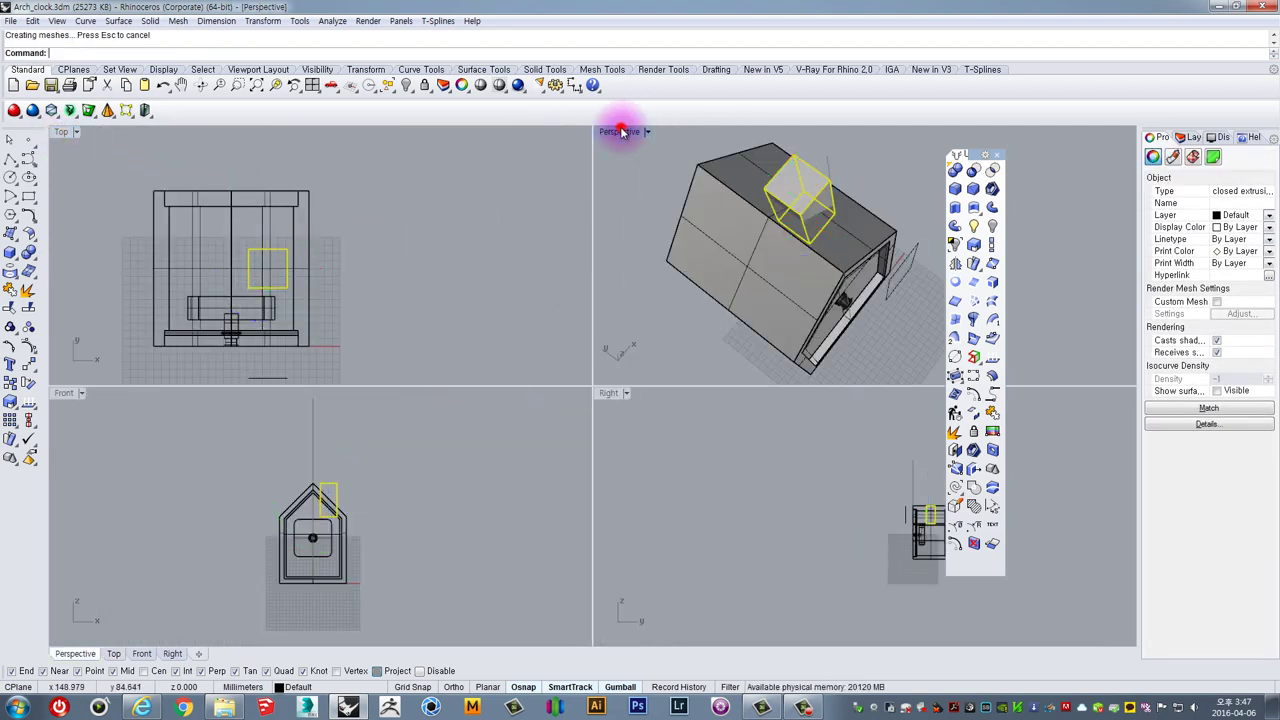
{"action": "double_click", "coordinate": [617, 130]}
{"action": "right_click_drag", "start_coordinate": [663, 320], "coordinate": [576, 242]}
{"action": "scroll", "coordinate": [576, 242], "scroll_direction": "up", "scroll_amount": 6}
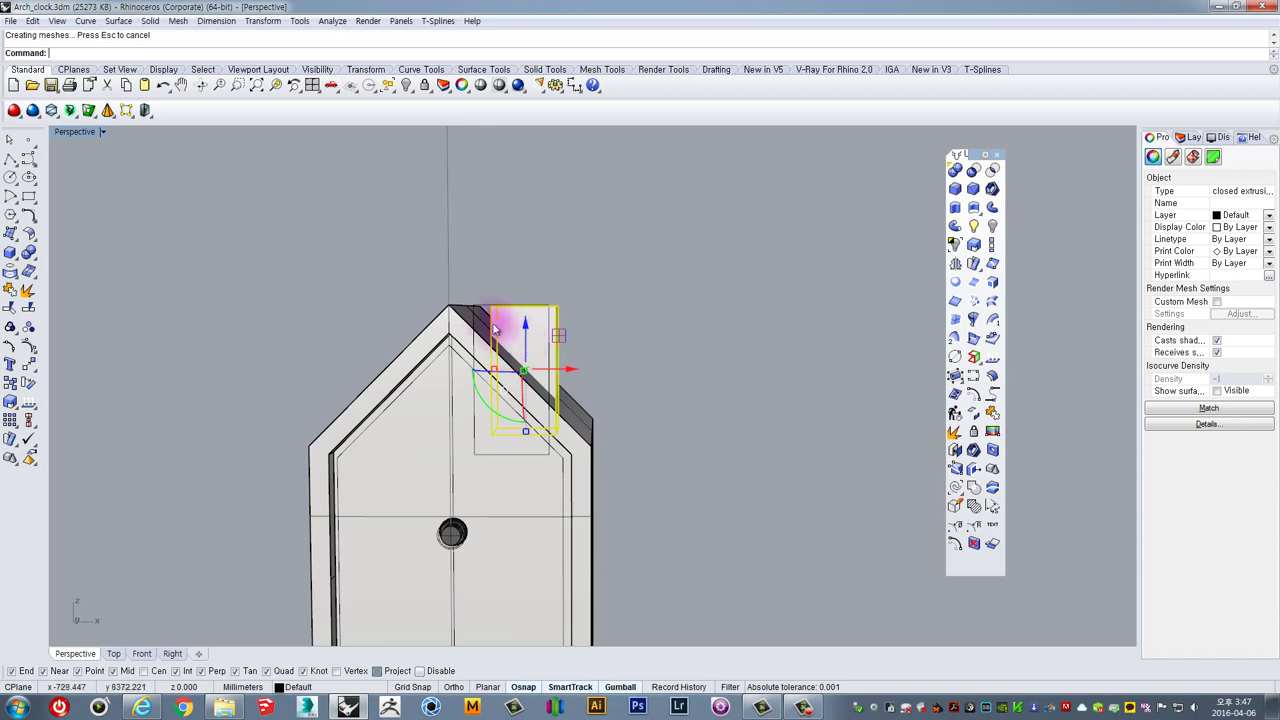
{"action": "left_click", "coordinate": [452, 308]}
{"action": "left_click", "coordinate": [463, 306]}
{"action": "left_click", "coordinate": [519, 318], "text": "shift"}
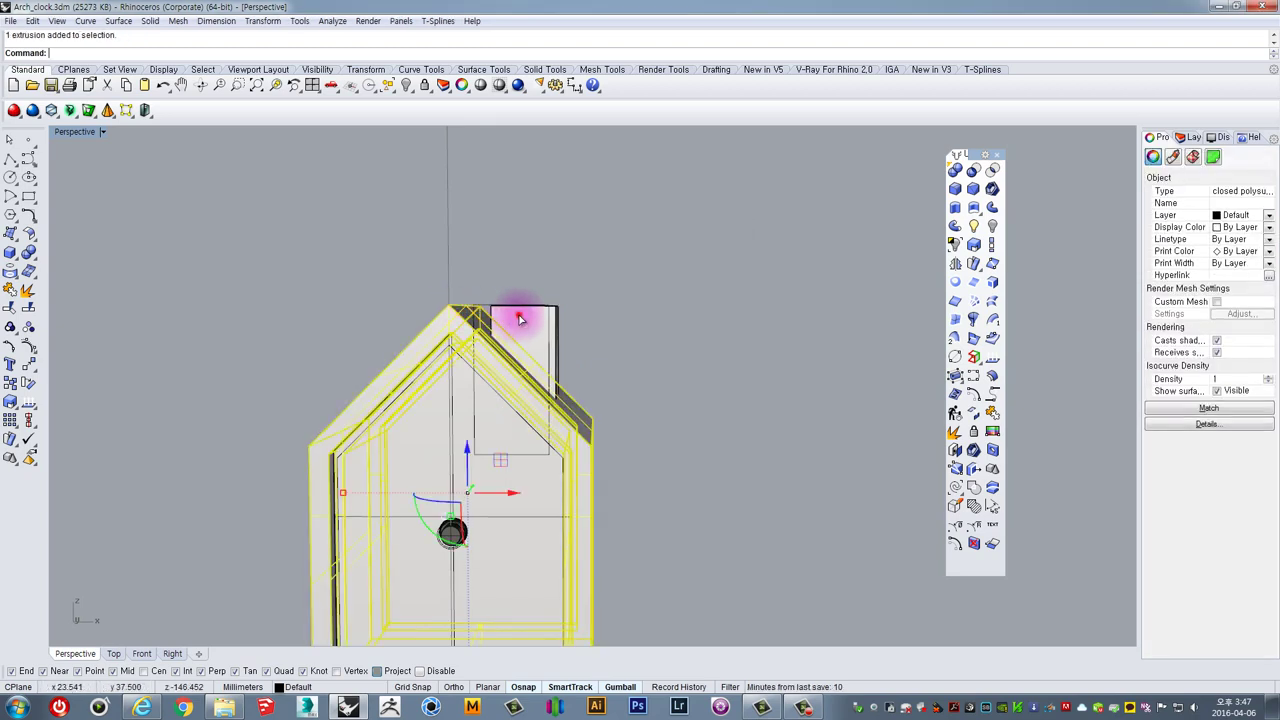
{"action": "left_click_drag", "start_coordinate": [525, 332], "coordinate": [525, 305]}
{"action": "key", "text": "ctrl+z"}
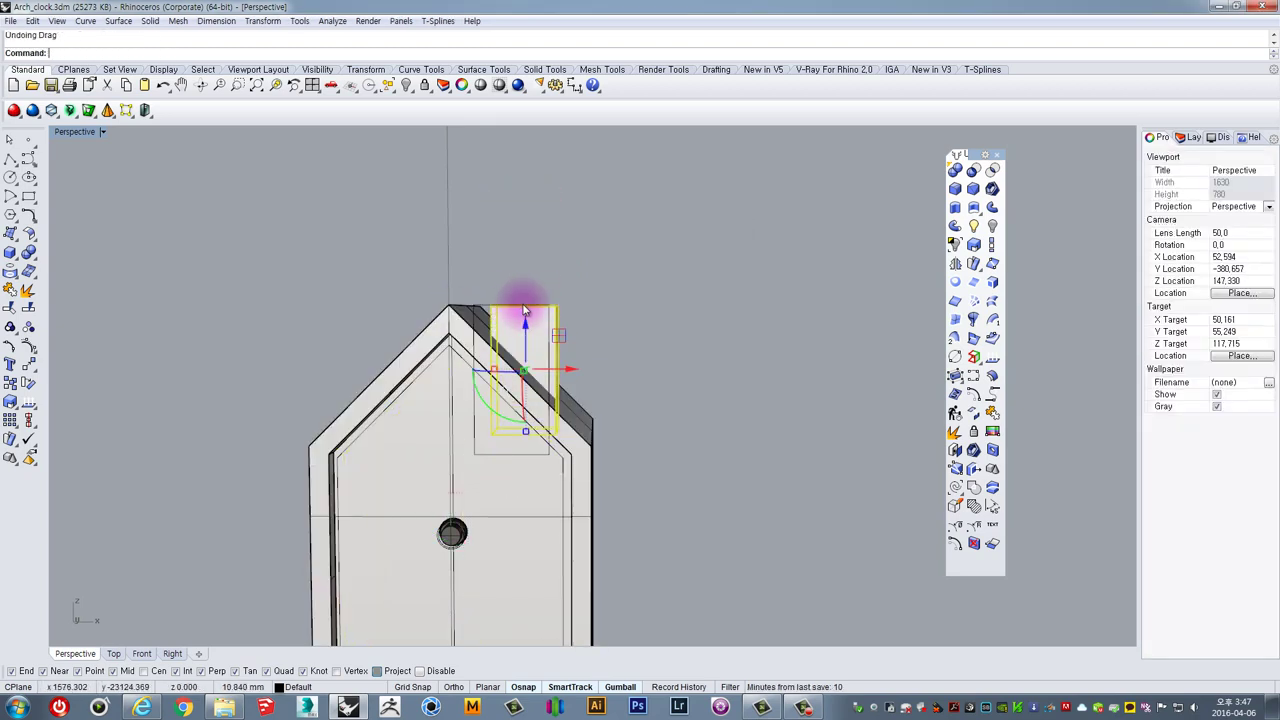
{"action": "left_click", "coordinate": [589, 280]}
Select the leftover rectangle curve in front of the house in the Front view and delete it
{"action": "double_click", "coordinate": [62, 132]}
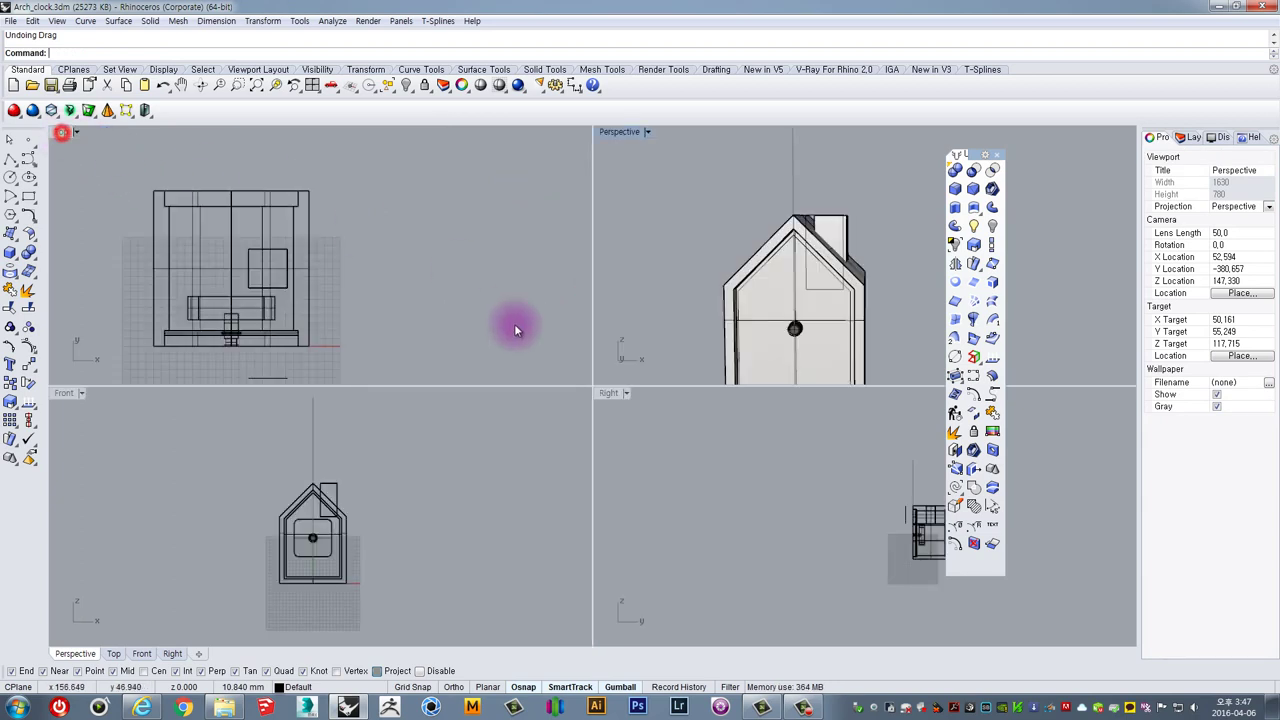
{"action": "scroll", "coordinate": [319, 482], "scroll_direction": "up", "scroll_amount": 16}
{"action": "left_click", "coordinate": [326, 498]}
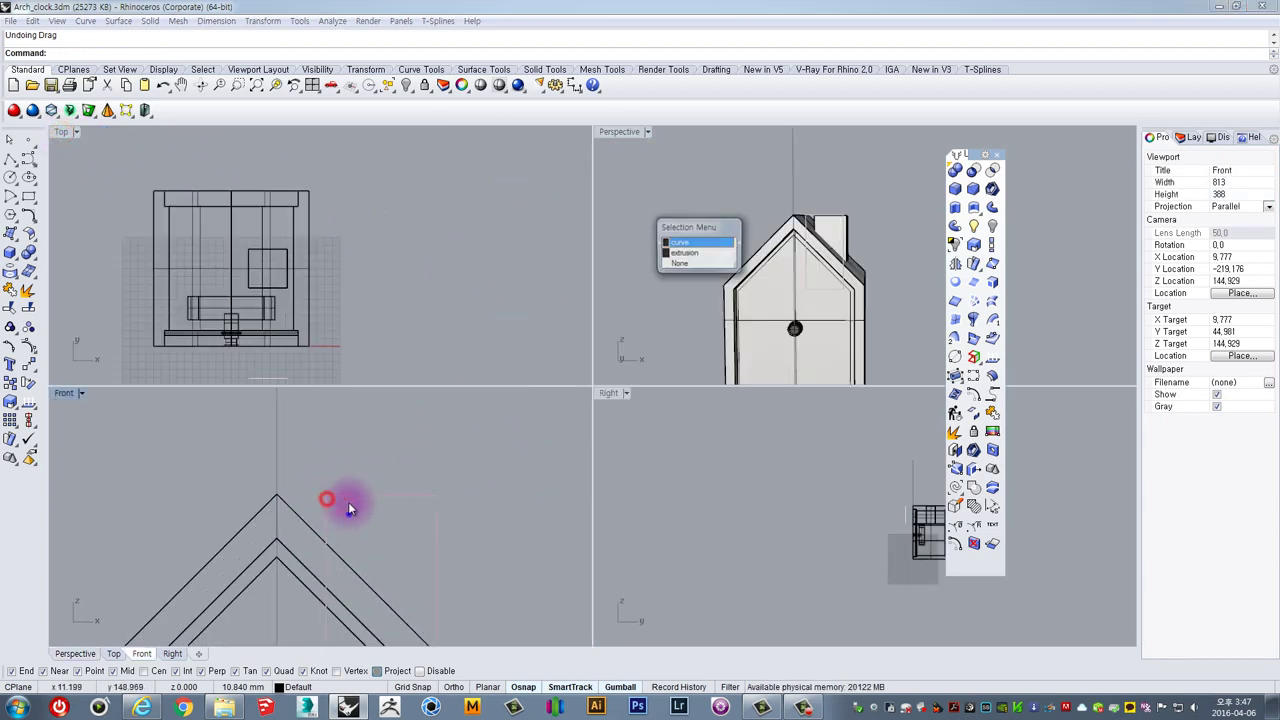
{"action": "right_click", "coordinate": [348, 514]}
{"action": "right_click_drag", "start_coordinate": [677, 247], "coordinate": [658, 273]}
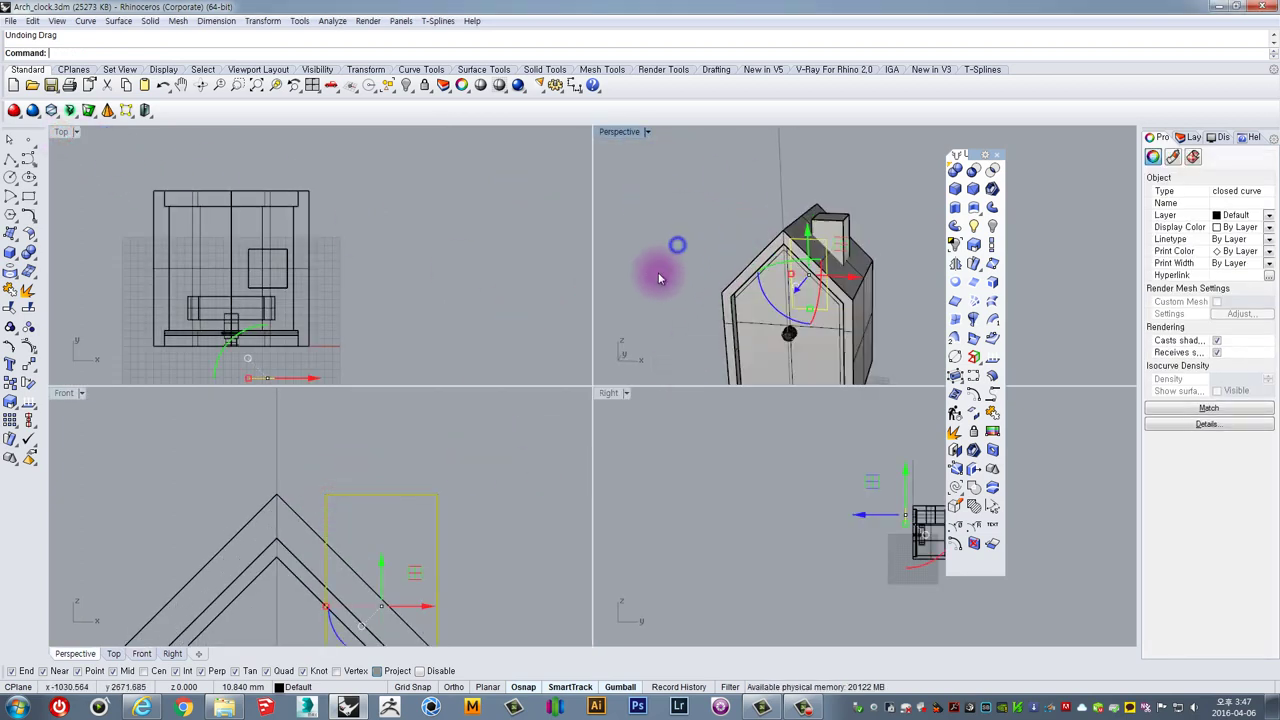
{"action": "key", "text": "Delete"}
Select the chimney box, try lowering it into the house in the Front view, and undo the move
{"action": "left_click_drag", "start_coordinate": [465, 480], "coordinate": [372, 512]}
{"action": "scroll", "coordinate": [390, 470], "scroll_direction": "down", "scroll_amount": 3}
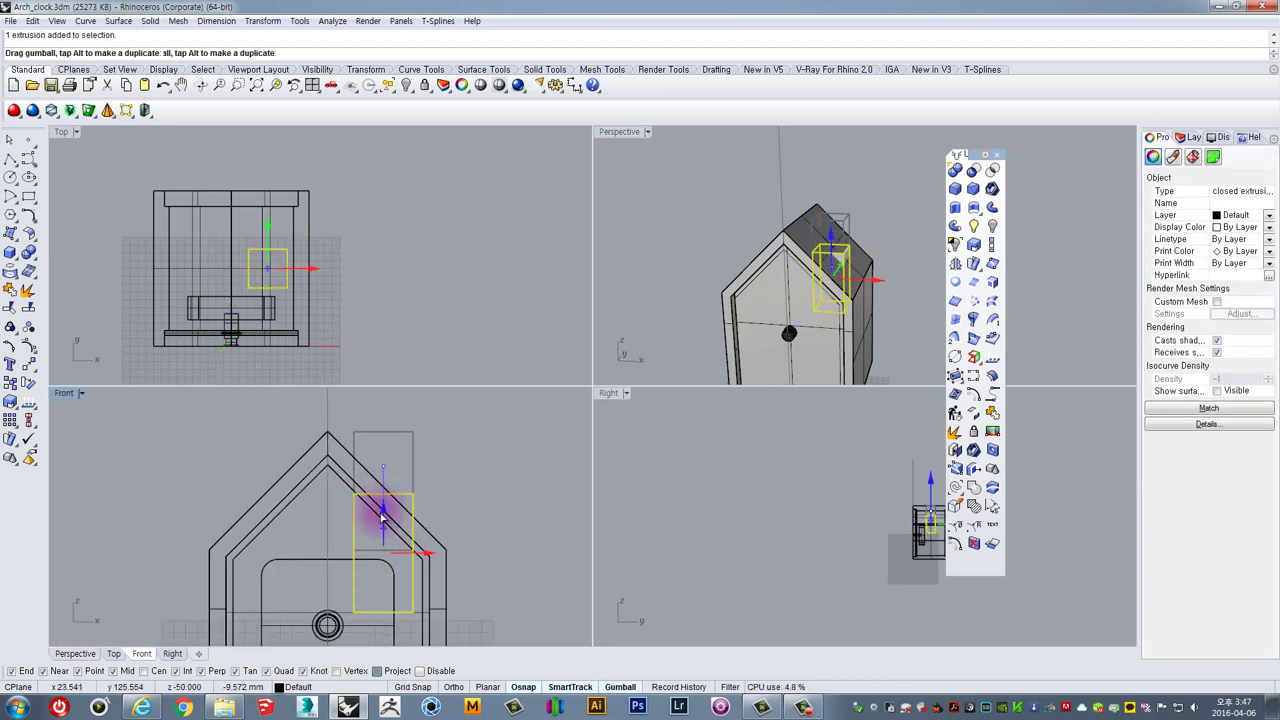
{"action": "key", "text": "ctrl+z"}
{"action": "scroll", "coordinate": [354, 449], "scroll_direction": "up", "scroll_amount": 3}
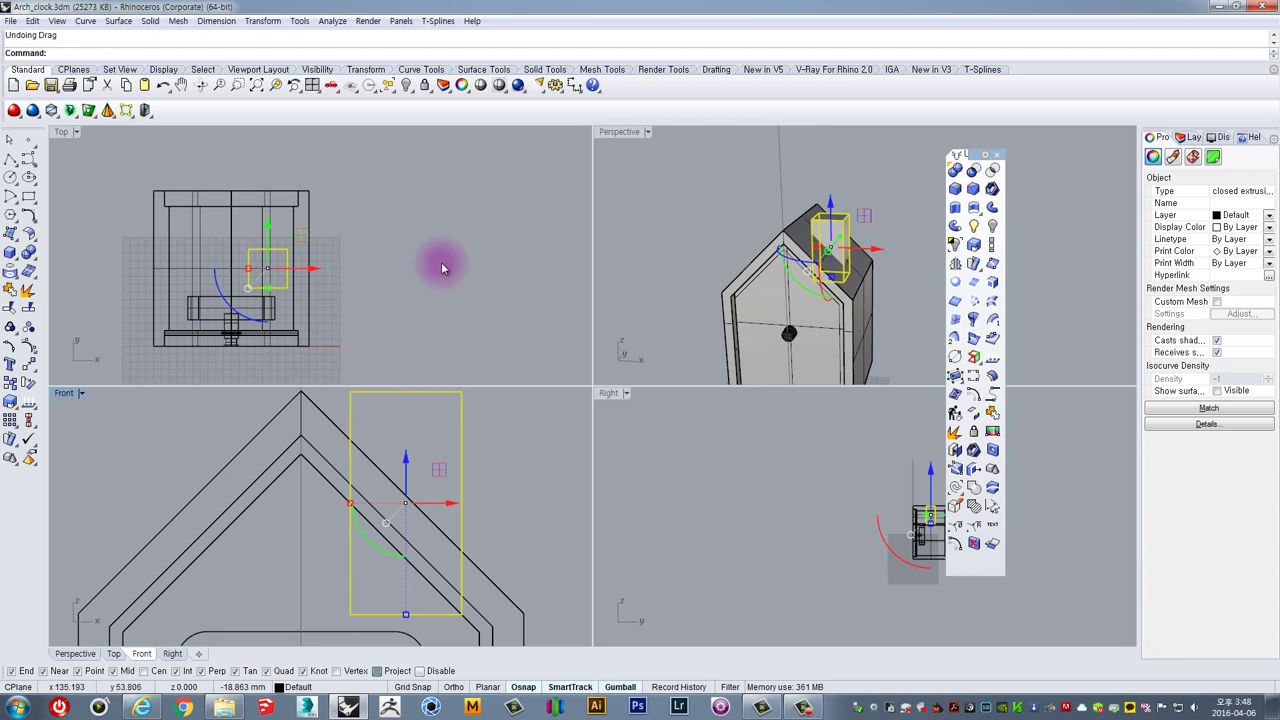
Maximize the Front view, try moving the chimney box away from the roof, and undo the move
{"action": "double_click", "coordinate": [57, 393]}
{"action": "right_click_drag", "start_coordinate": [428, 351], "coordinate": [270, 453]}
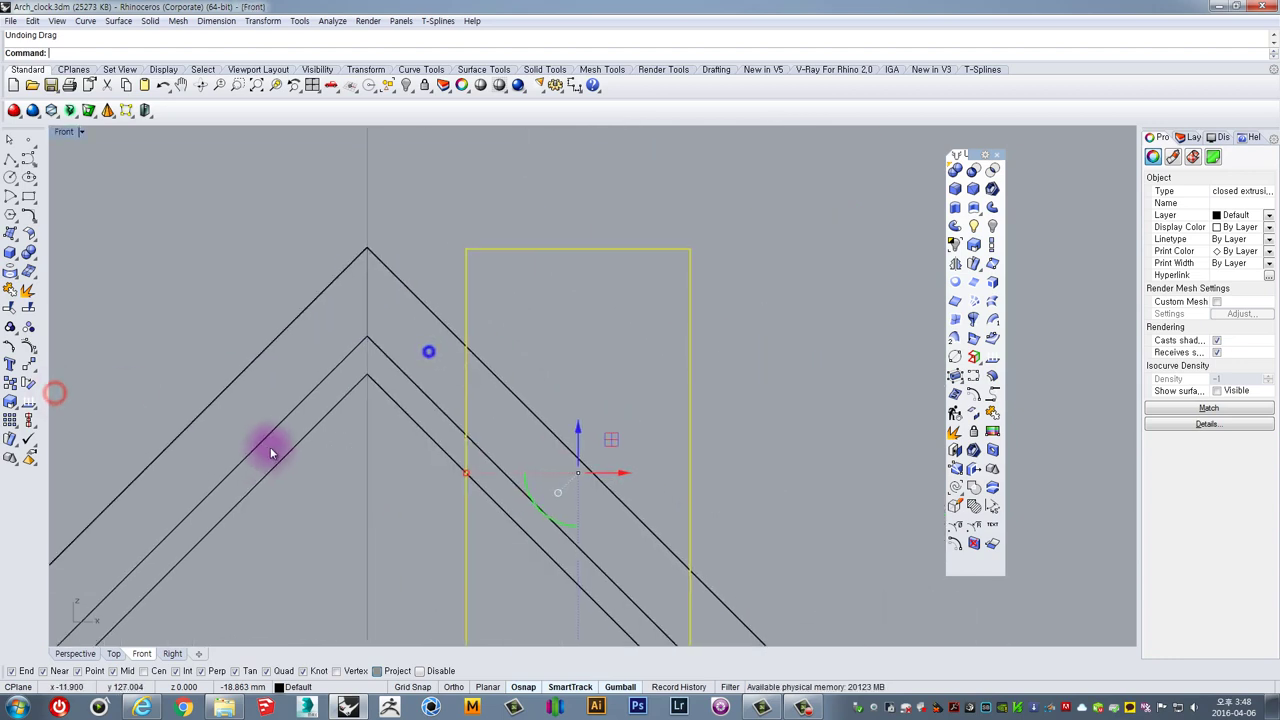
{"action": "scroll", "coordinate": [270, 453], "scroll_direction": "down", "scroll_amount": 5}
{"action": "left_click_drag", "start_coordinate": [404, 414], "coordinate": [626, 254]}
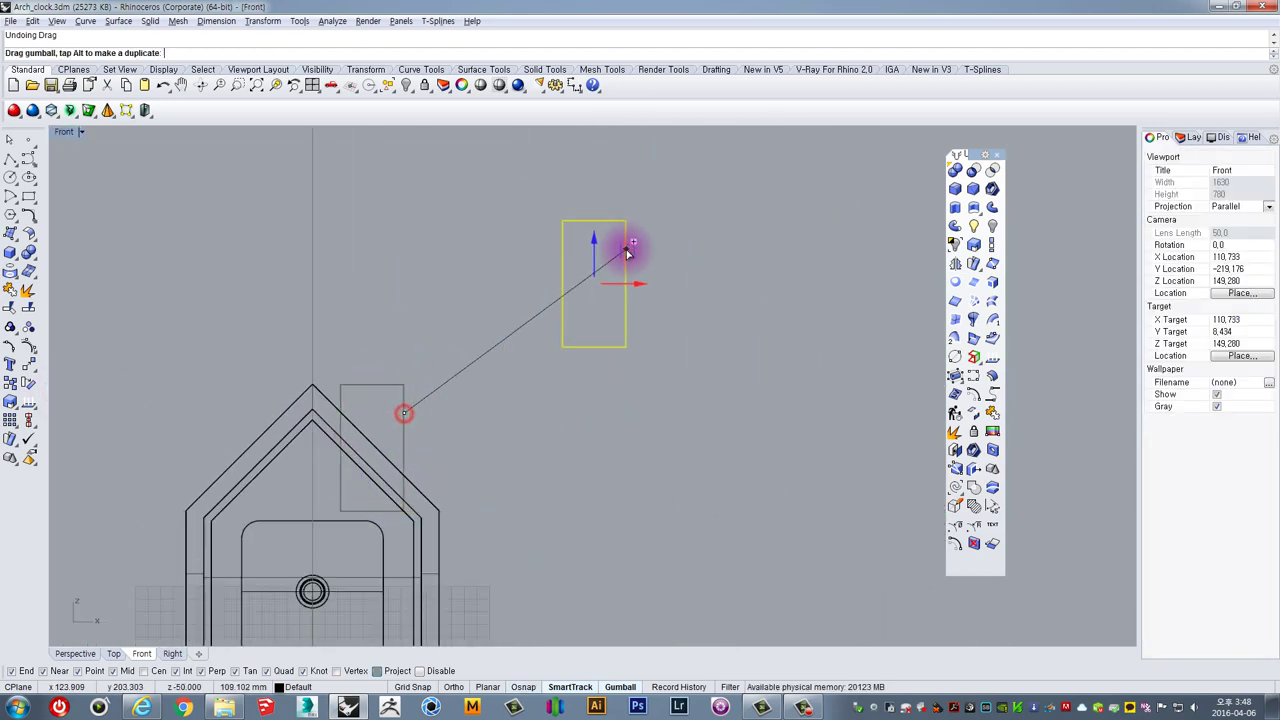
{"action": "key", "text": "ctrl+z"}
Copy the chimney box about 75 mm straight up above the roof in the Front view
{"action": "right_click_drag", "start_coordinate": [430, 333], "coordinate": [430, 408]}
{"action": "left_click_drag", "start_coordinate": [457, 393], "coordinate": [390, 476]}
{"action": "right_click_drag", "start_coordinate": [386, 452], "coordinate": [374, 503]}
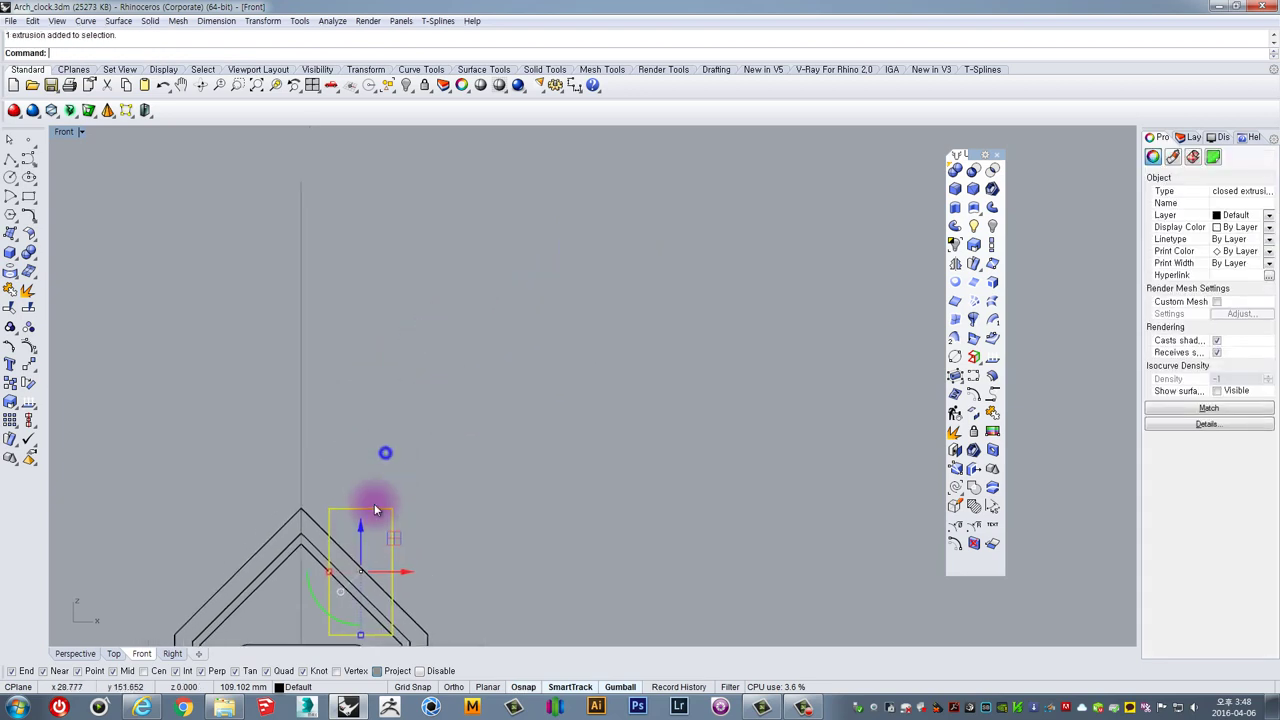
{"action": "left_click_drag", "start_coordinate": [362, 541], "coordinate": [411, 355]}
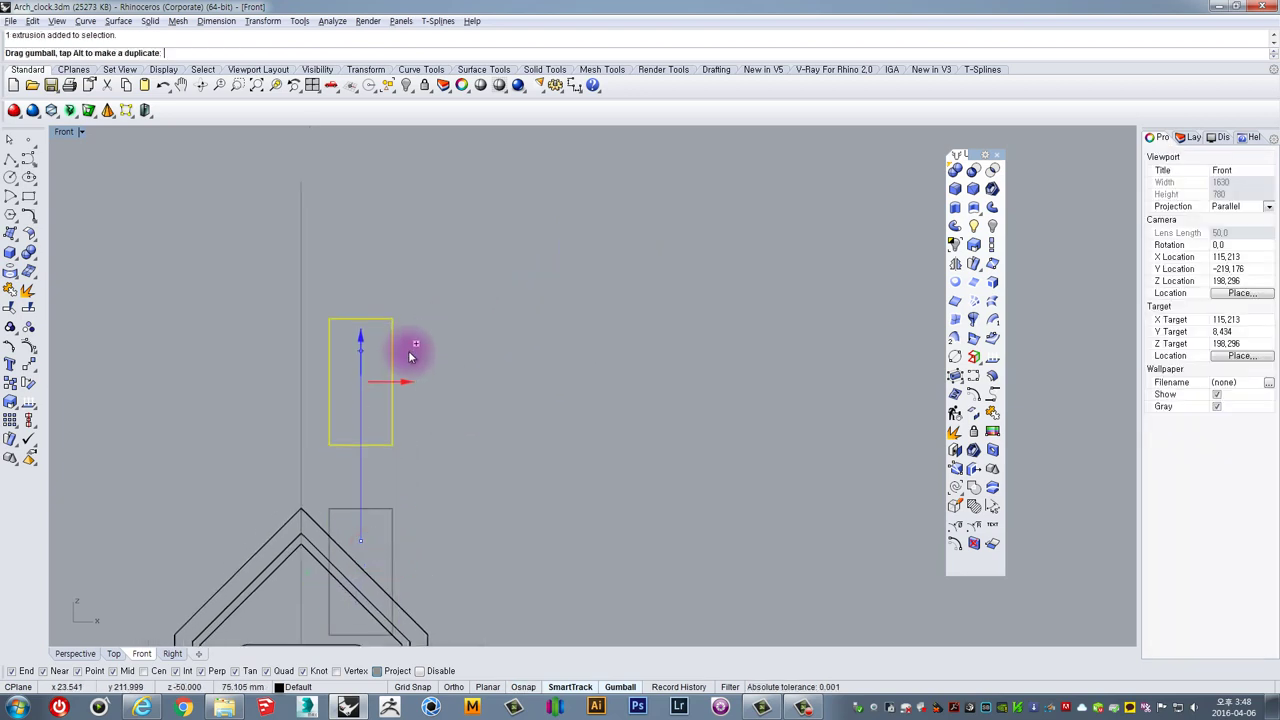
{"action": "right_click_drag", "start_coordinate": [400, 469], "coordinate": [435, 369]}
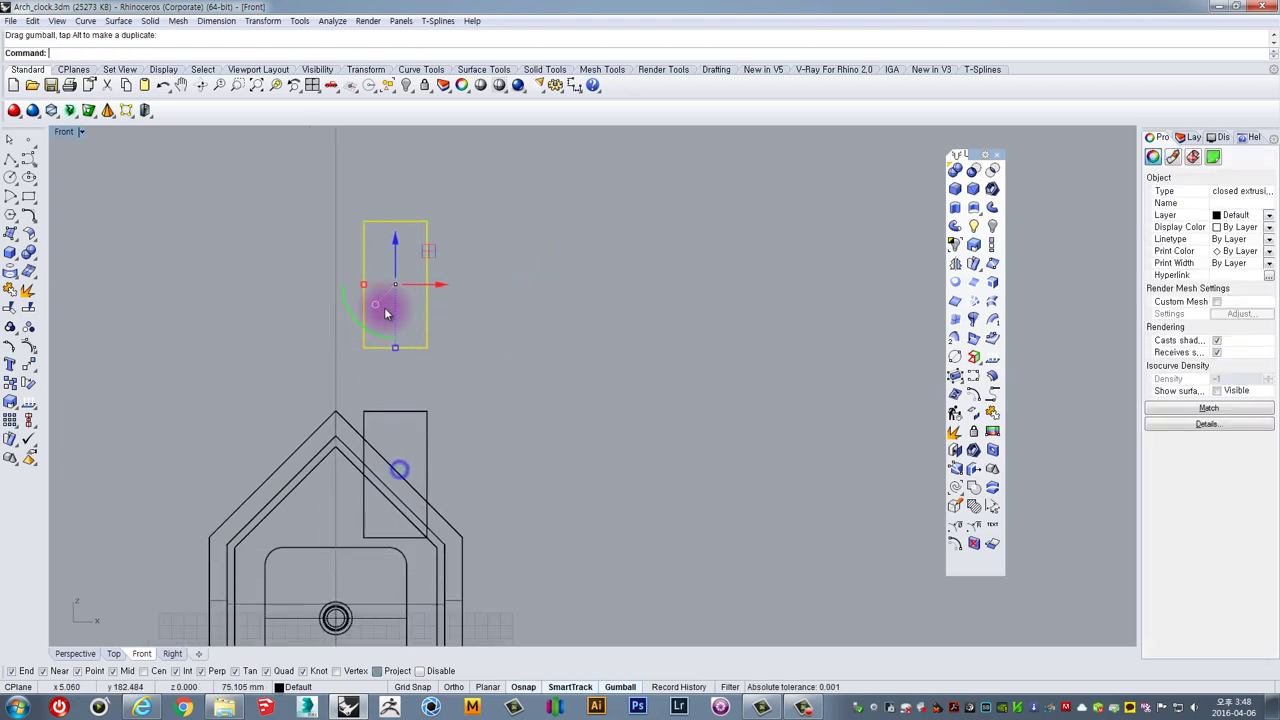
Draw a polyline along the outer roof slope between its intersections with the two vertical sides of the original chimney box
{"action": "left_click", "coordinate": [379, 417]}
{"action": "scroll", "coordinate": [374, 400], "scroll_direction": "up", "scroll_amount": 5}
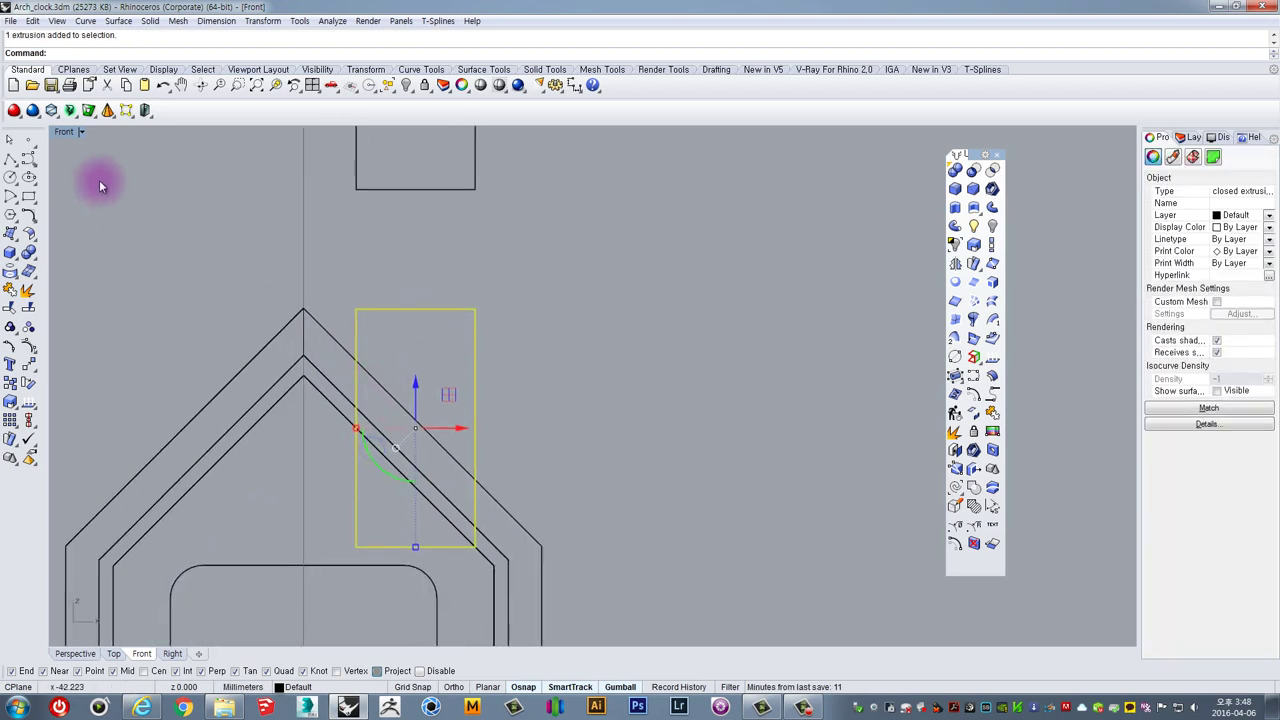
{"action": "left_click", "coordinate": [9, 160]}
{"action": "scroll", "coordinate": [318, 368], "scroll_direction": "up", "scroll_amount": 3}
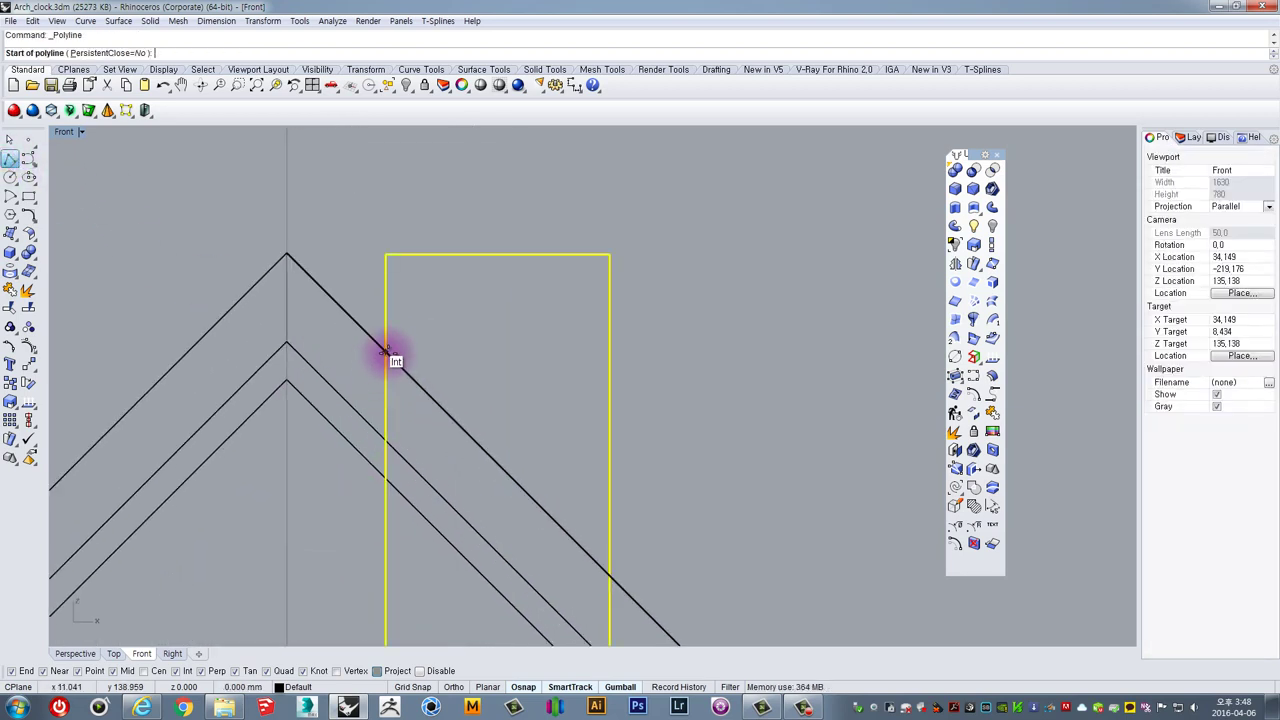
{"action": "left_click", "coordinate": [387, 353]}
{"action": "left_click", "coordinate": [611, 582]}
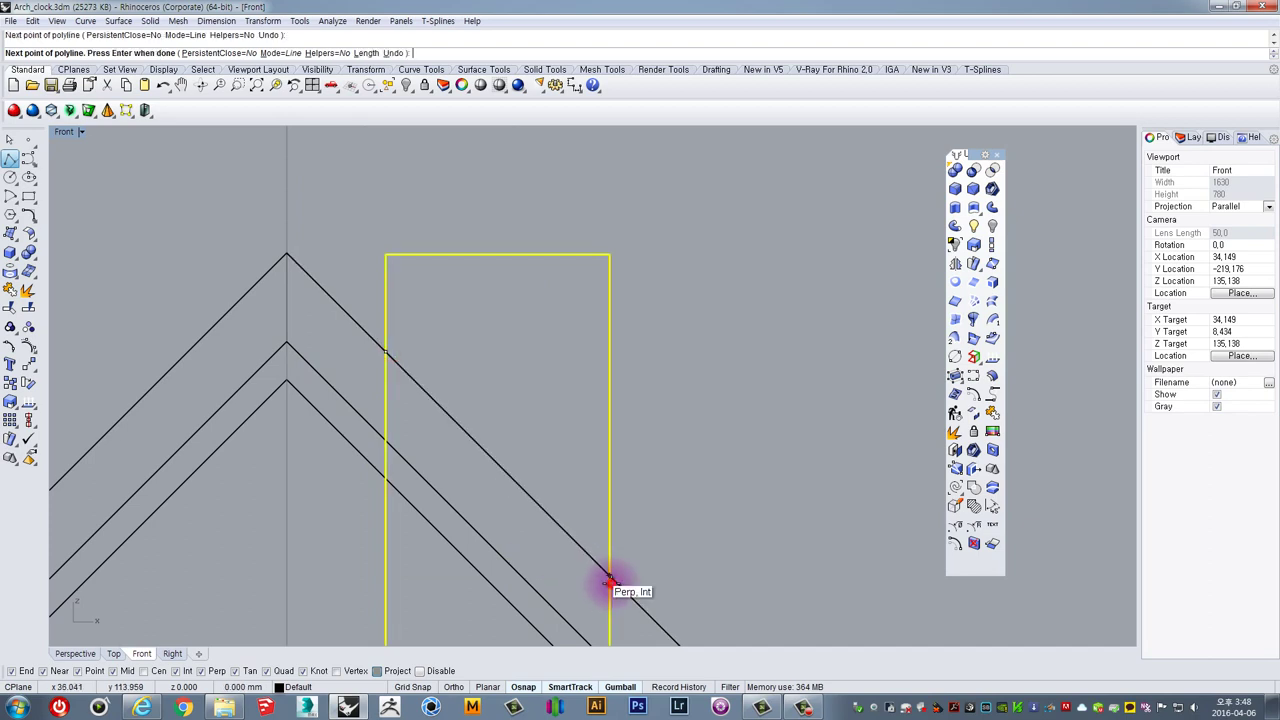
{"action": "key", "text": "Return"}
Trim away the part of the original chimney box below the roof slope, using the new line as the cutting object
{"action": "left_click_drag", "start_coordinate": [362, 295], "coordinate": [728, 616]}
{"action": "right_click_drag", "start_coordinate": [641, 547], "coordinate": [604, 482]}
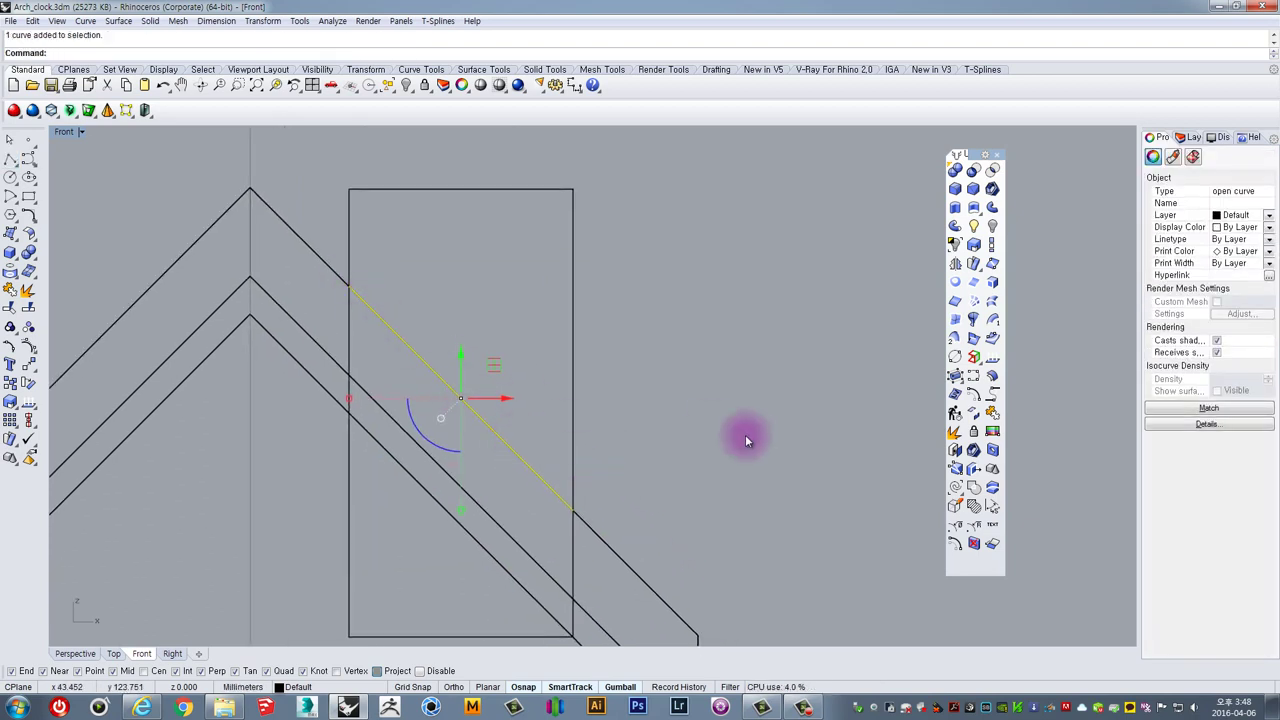
{"action": "scroll", "coordinate": [243, 463], "scroll_direction": "down", "scroll_amount": 3}
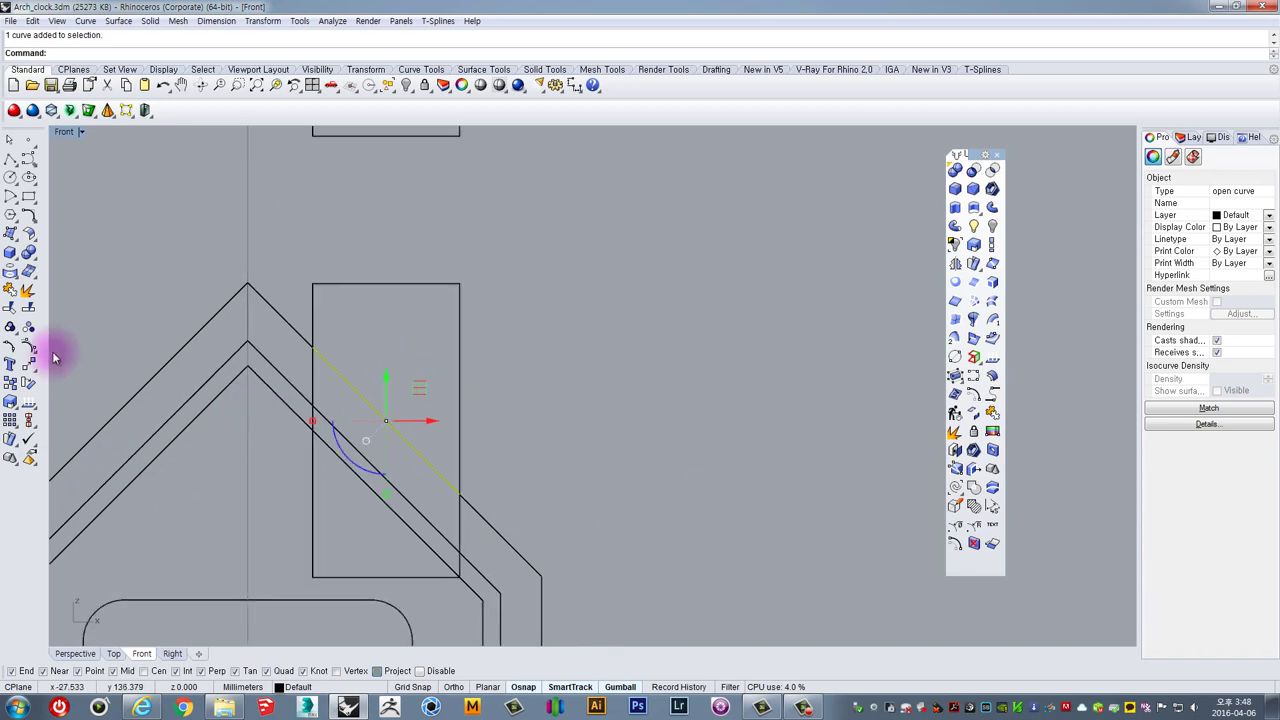
{"action": "left_click", "coordinate": [9, 312]}
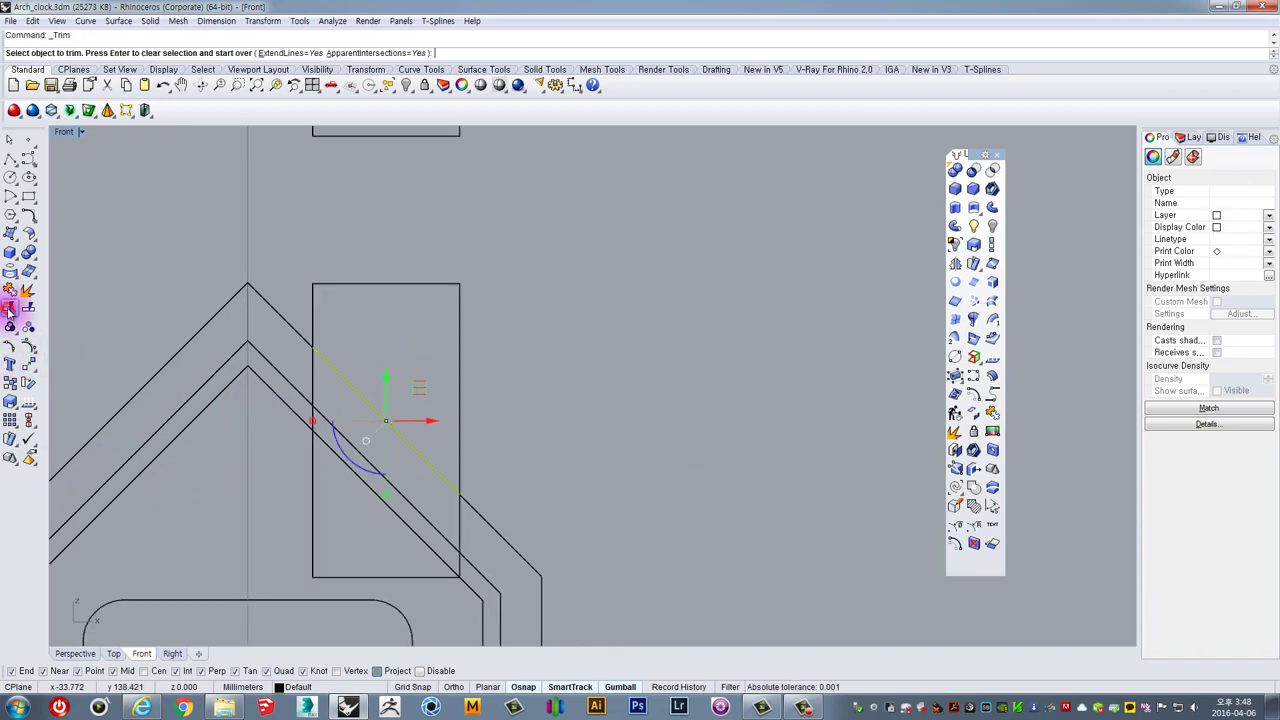
{"action": "left_click", "coordinate": [314, 511]}
{"action": "key", "text": "Return"}
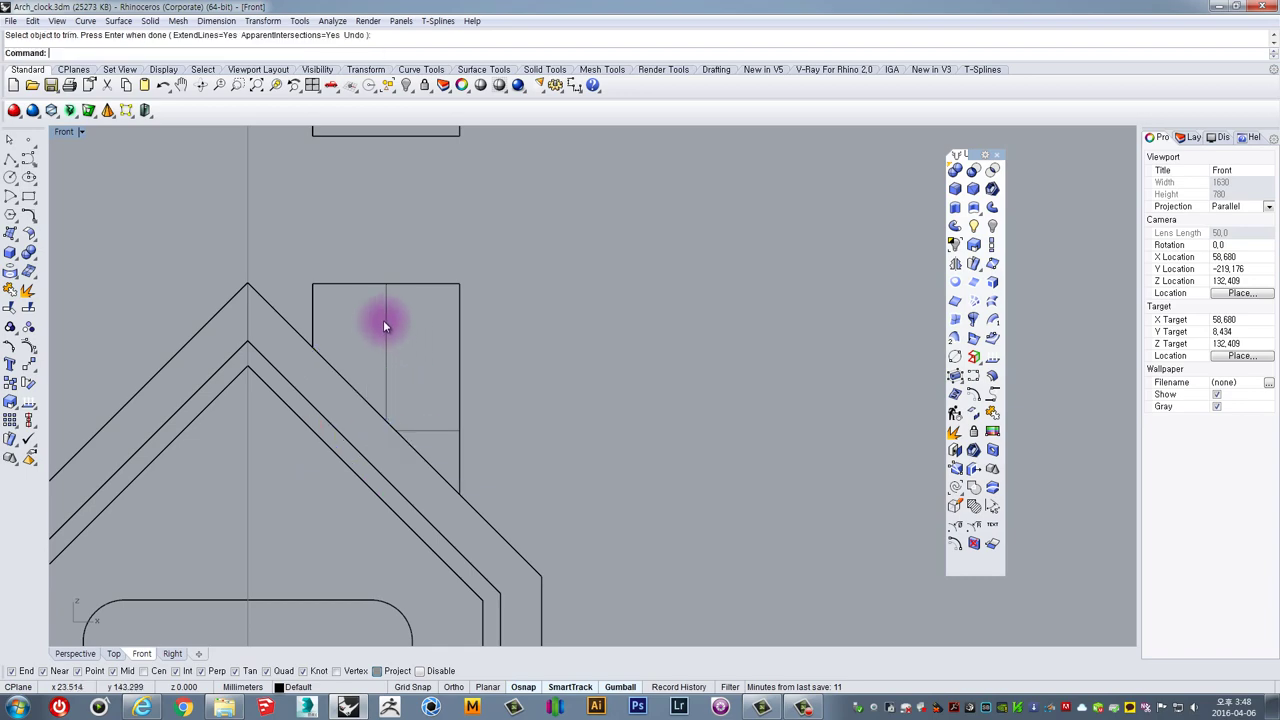
Try raising the trimmed chimney above the roof in the Perspective view, and undo the move
{"action": "left_click", "coordinate": [386, 323]}
{"action": "double_click", "coordinate": [63, 132]}
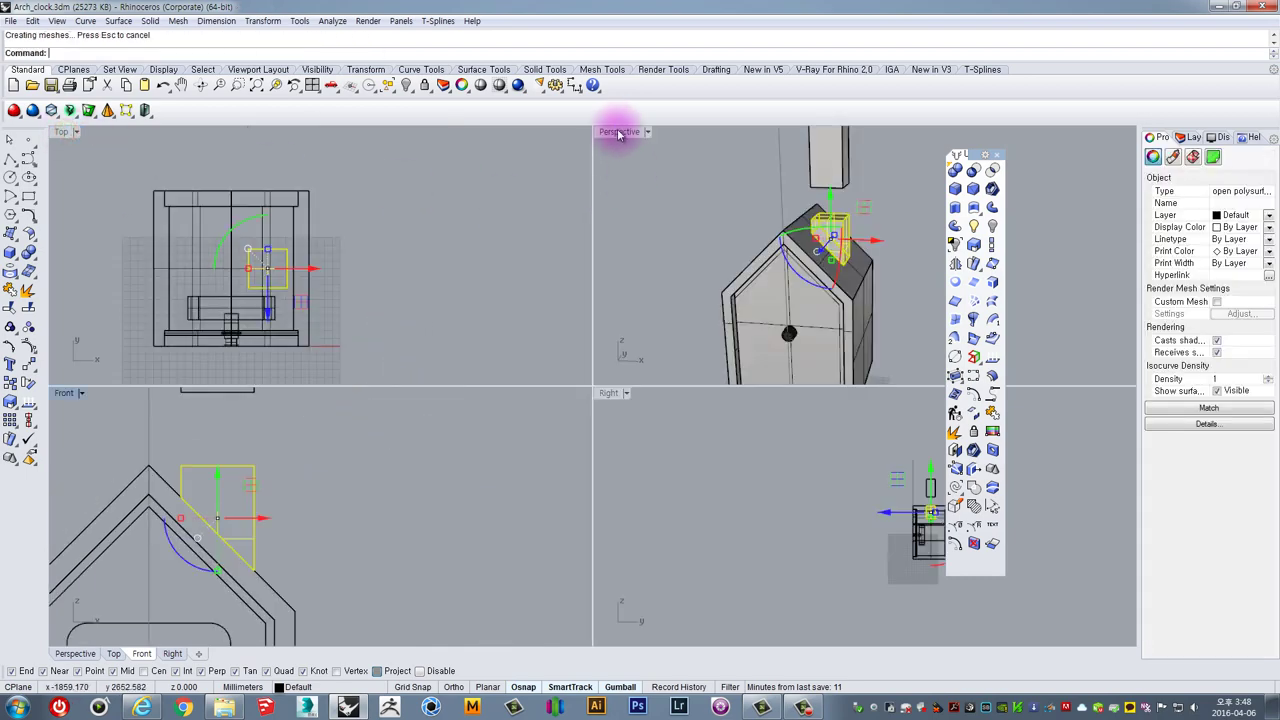
{"action": "double_click", "coordinate": [614, 129]}
{"action": "right_click_drag", "start_coordinate": [473, 432], "coordinate": [506, 398]}
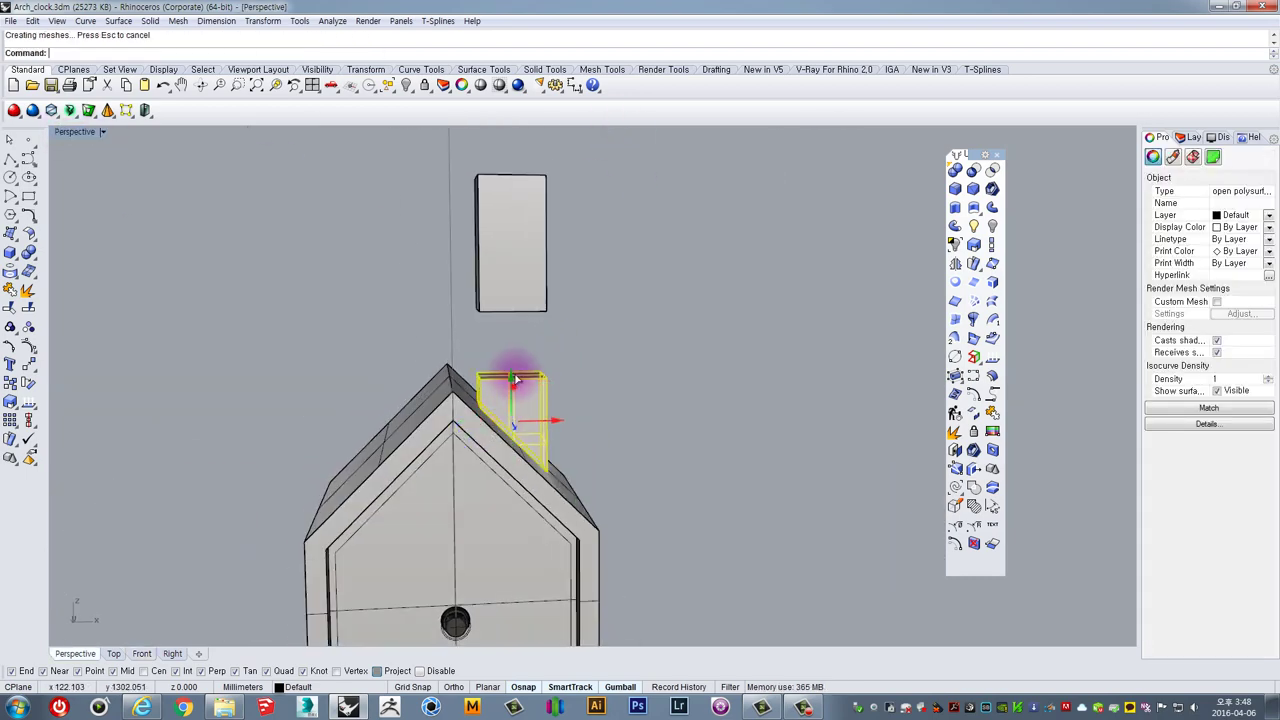
{"action": "left_click_drag", "start_coordinate": [514, 378], "coordinate": [515, 335]}
{"action": "right_click_drag", "start_coordinate": [520, 383], "coordinate": [545, 348]}
{"action": "scroll", "coordinate": [505, 346], "scroll_direction": "up", "scroll_amount": 10}
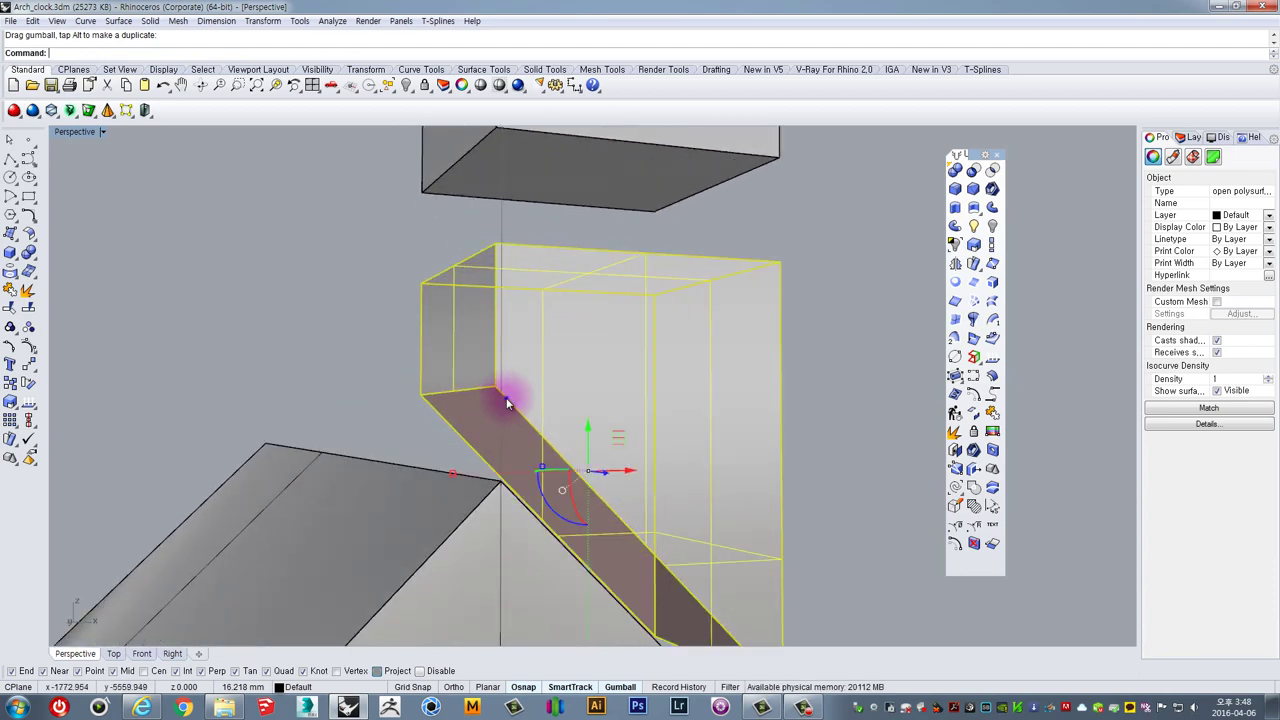
{"action": "scroll", "coordinate": [444, 349], "scroll_direction": "down", "scroll_amount": 5}
{"action": "key", "text": "ctrl+z"}
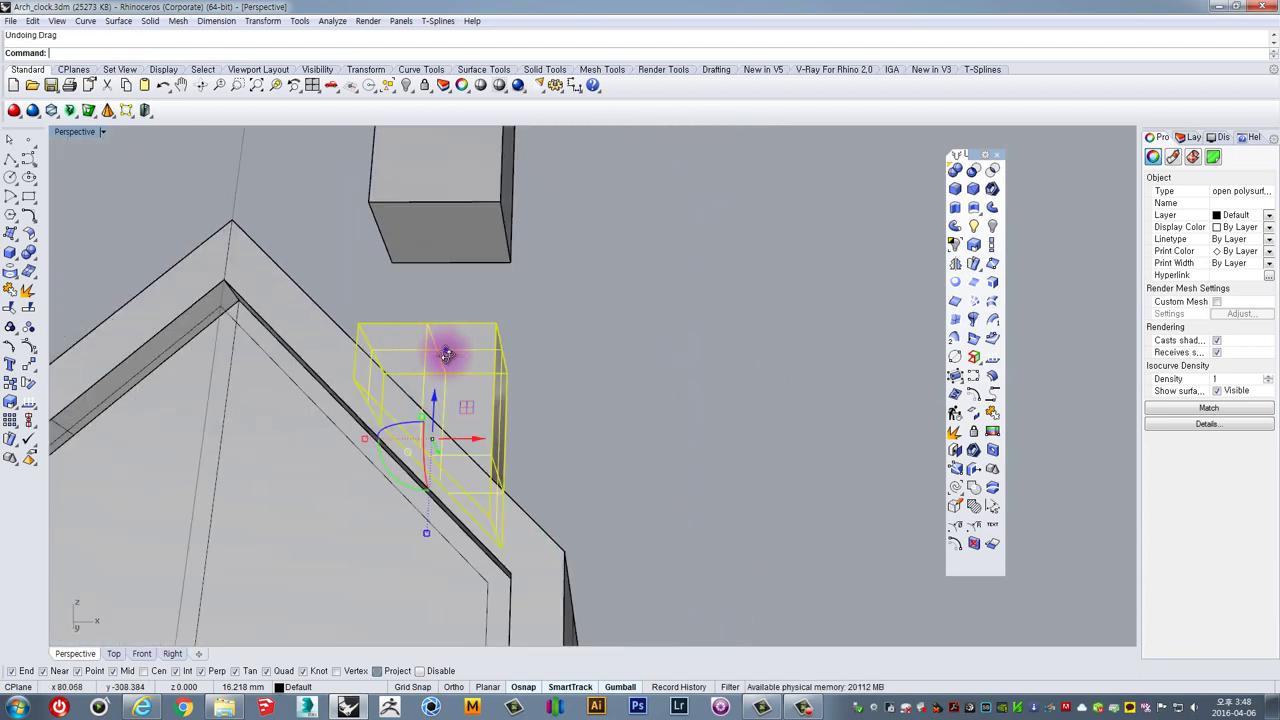
Raise the trimmed chimney about 18 mm straight up, clear of the roof, in the Perspective view
{"action": "right_click_drag", "start_coordinate": [444, 351], "coordinate": [464, 424]}
{"action": "left_click", "coordinate": [508, 445]}
{"action": "left_click", "coordinate": [586, 403]}
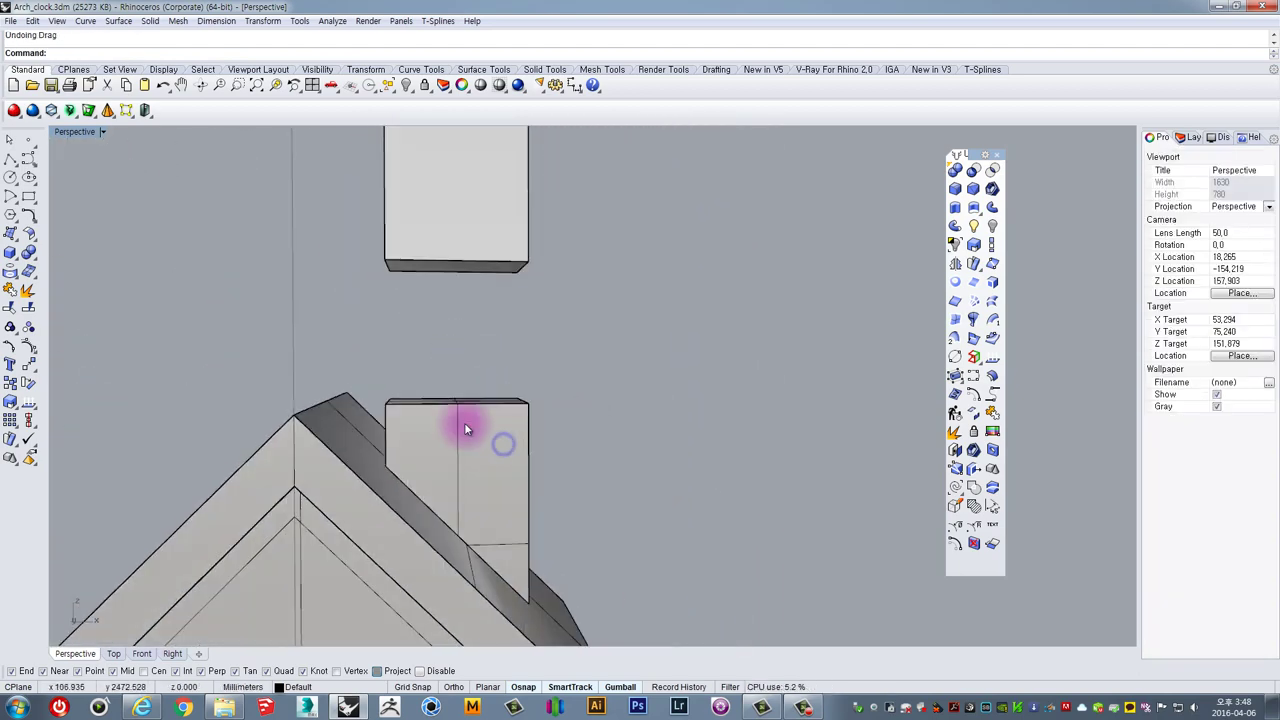
{"action": "left_click_drag", "start_coordinate": [465, 428], "coordinate": [477, 395]}
{"action": "key", "text": "ctrl+z"}
{"action": "right_click_drag", "start_coordinate": [447, 423], "coordinate": [457, 463]}
{"action": "left_click_drag", "start_coordinate": [457, 463], "coordinate": [470, 320]}
{"action": "right_click_drag", "start_coordinate": [462, 328], "coordinate": [503, 377]}
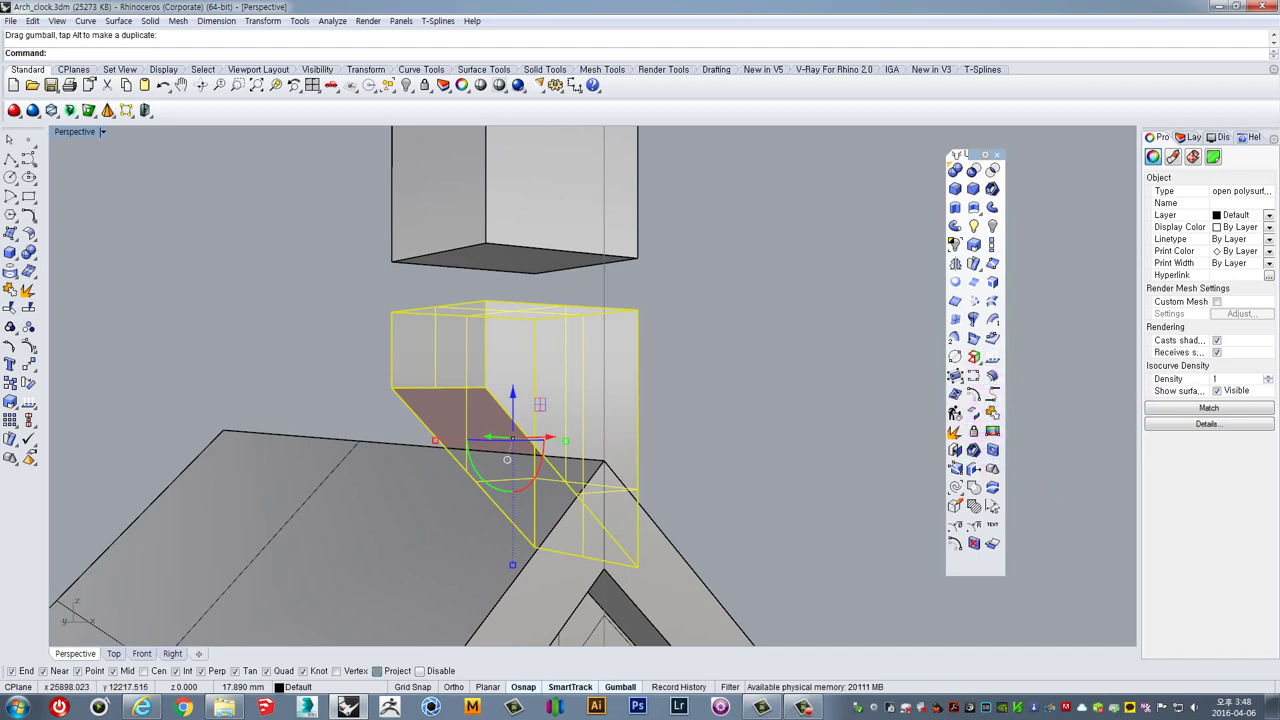
Cap the open sloped underside of the trimmed chimney to make it a closed solid
{"action": "key", "text": "F9"}
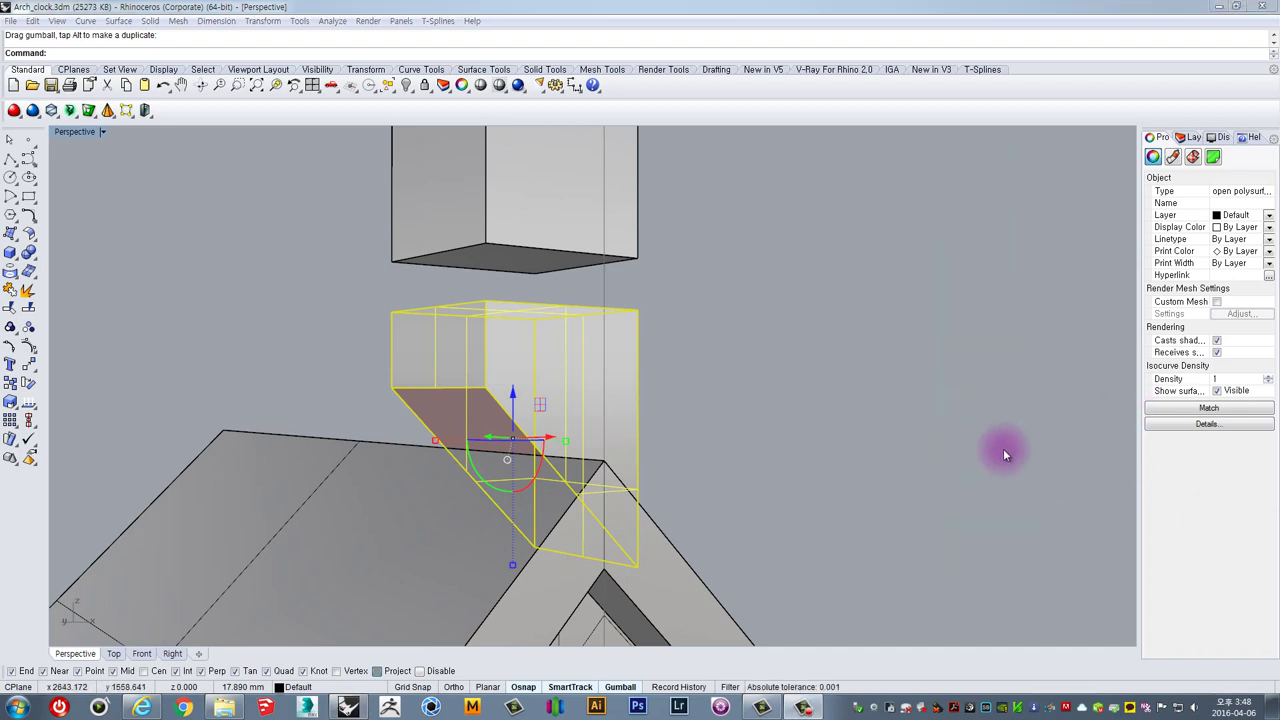
{"action": "right_click_drag", "start_coordinate": [1006, 455], "coordinate": [976, 461]}
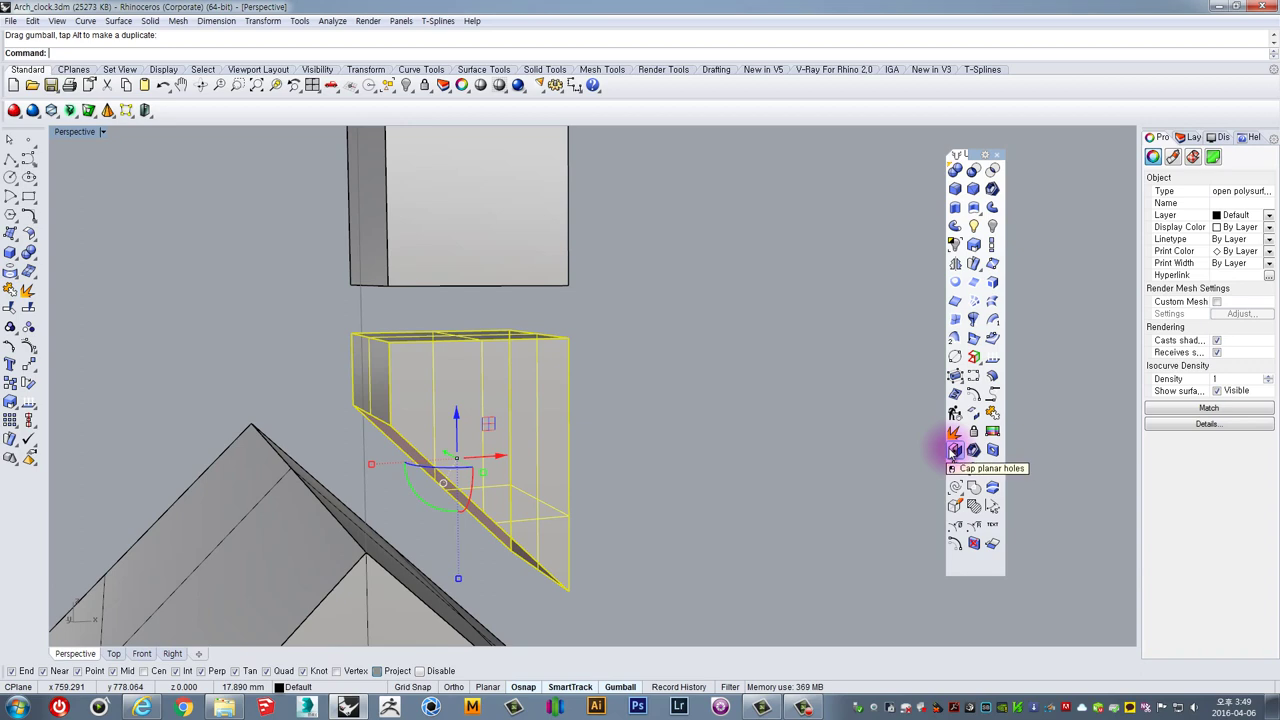
{"action": "right_click_drag", "start_coordinate": [680, 500], "coordinate": [348, 378]}
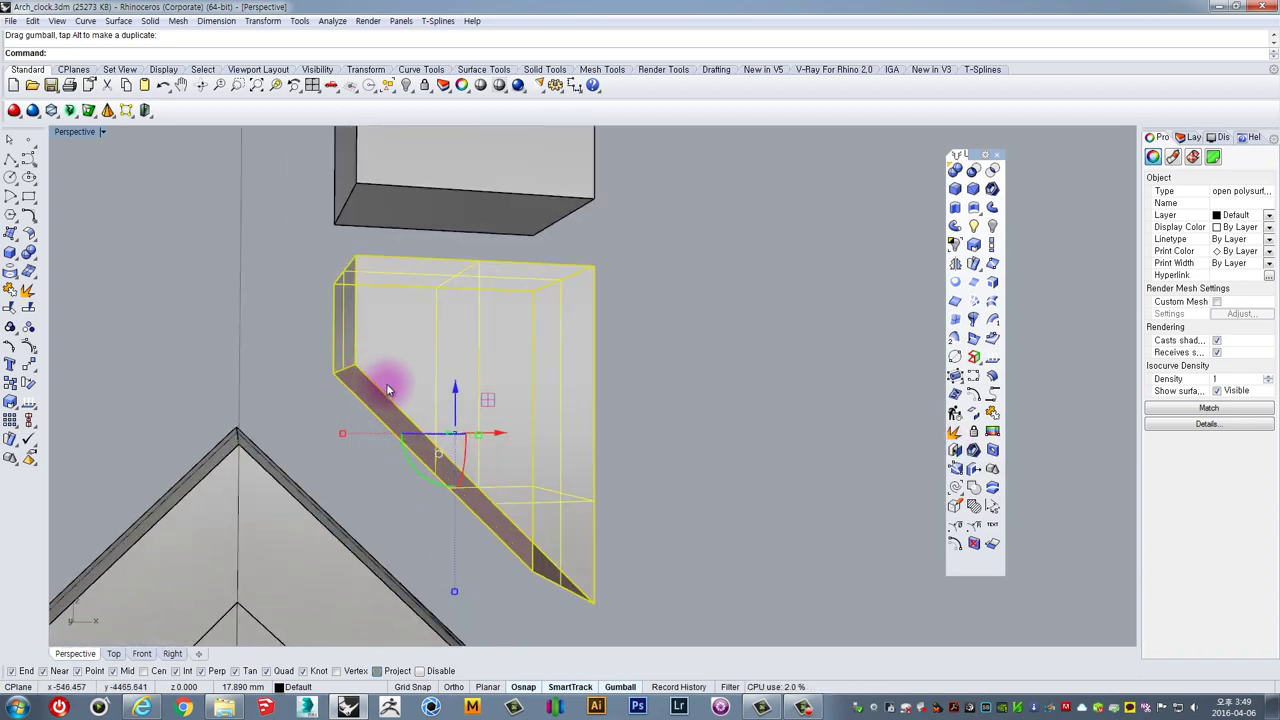
{"action": "right_click_drag", "start_coordinate": [533, 488], "coordinate": [415, 436]}
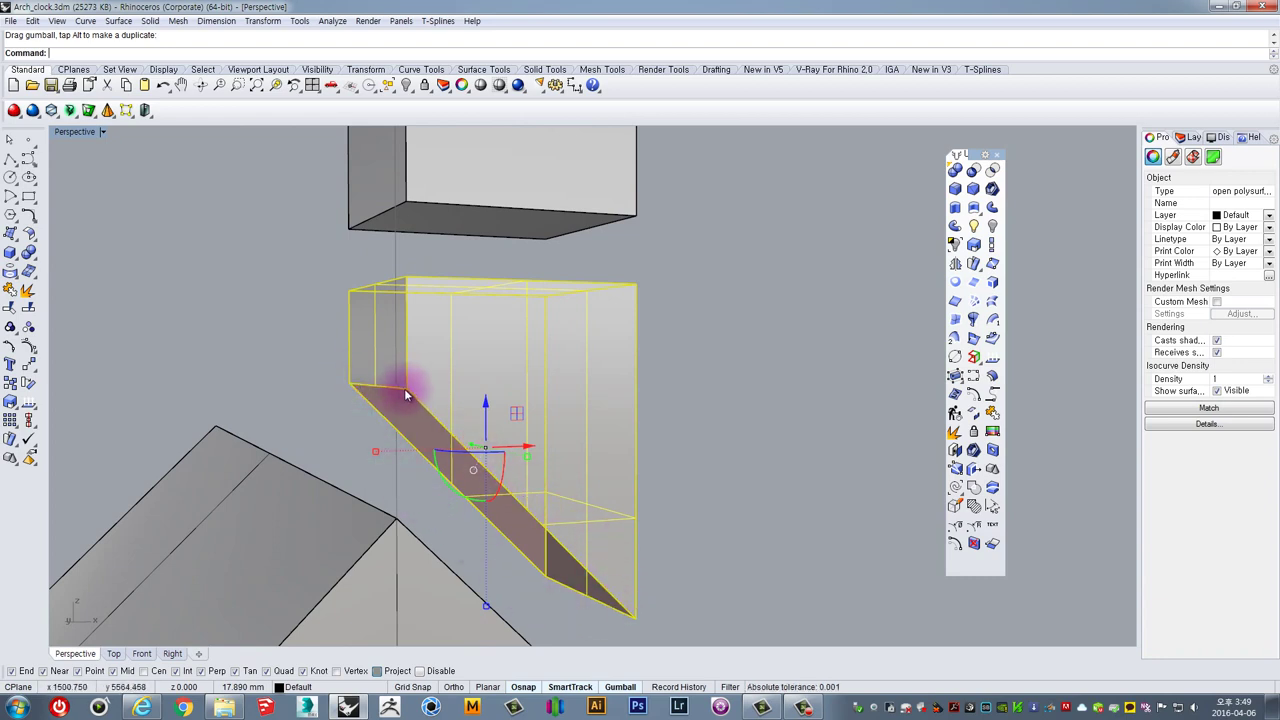
{"action": "right_click_drag", "start_coordinate": [492, 480], "coordinate": [560, 540]}
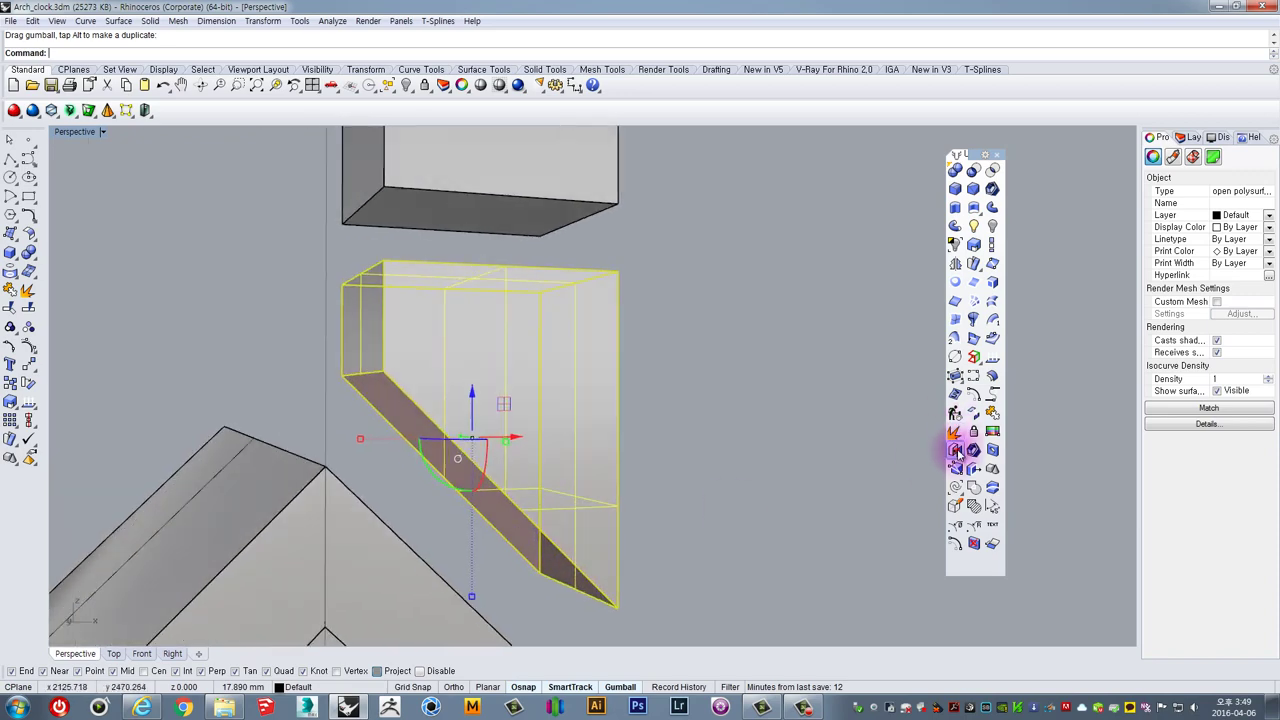
{"action": "left_click", "coordinate": [955, 449]}
{"action": "right_click_drag", "start_coordinate": [569, 458], "coordinate": [558, 433]}
{"action": "left_click", "coordinate": [658, 375]}
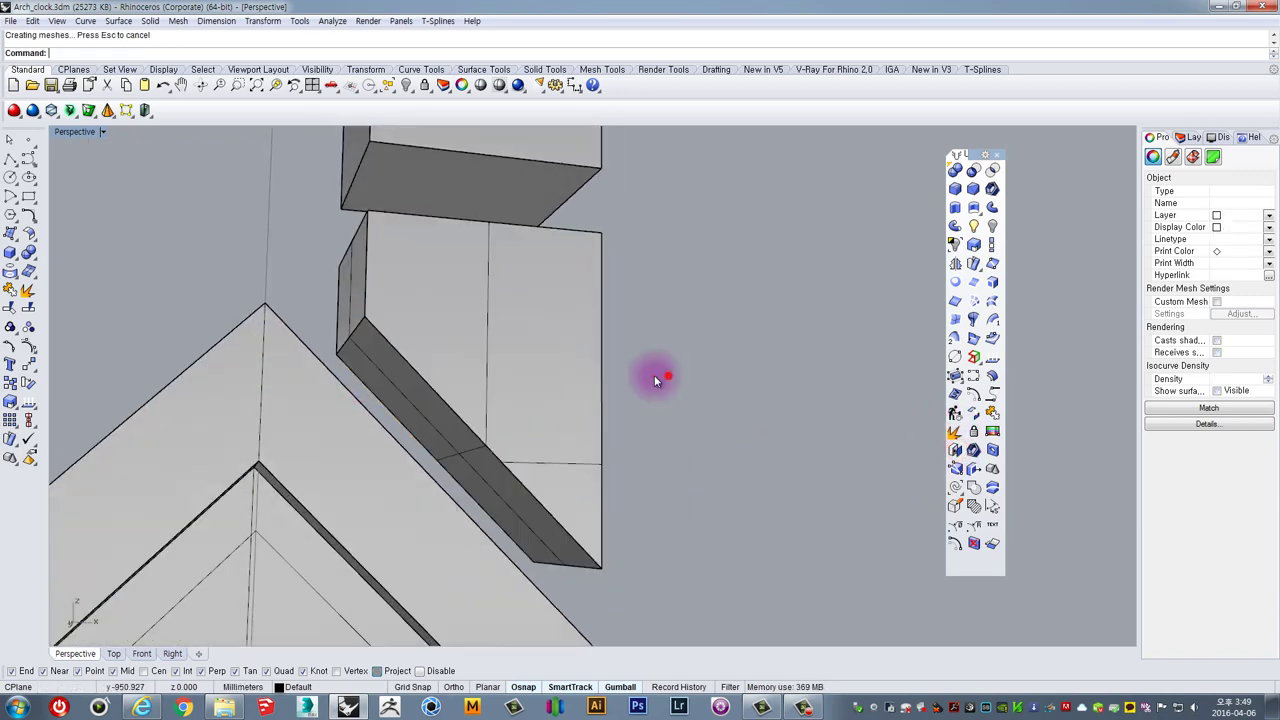
Move the capped chimney vertically down in the Front view, from its lowest corner to the matching point on the roof slope
{"action": "left_click", "coordinate": [449, 371]}
{"action": "scroll", "coordinate": [464, 367], "scroll_direction": "down", "scroll_amount": 5}
{"action": "right_click_drag", "start_coordinate": [466, 366], "coordinate": [400, 350]}
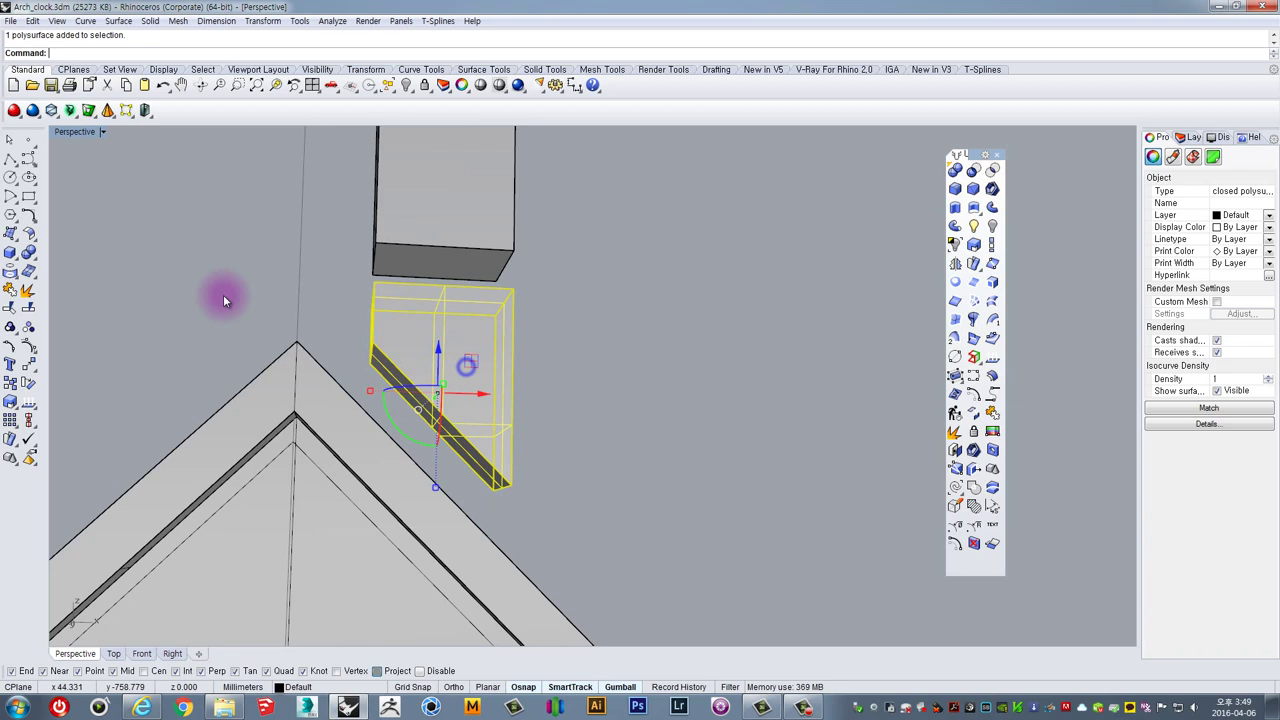
{"action": "double_click", "coordinate": [62, 131]}
{"action": "scroll", "coordinate": [237, 525], "scroll_direction": "up", "scroll_amount": 2}
{"action": "scroll", "coordinate": [252, 537], "scroll_direction": "up", "scroll_amount": 2}
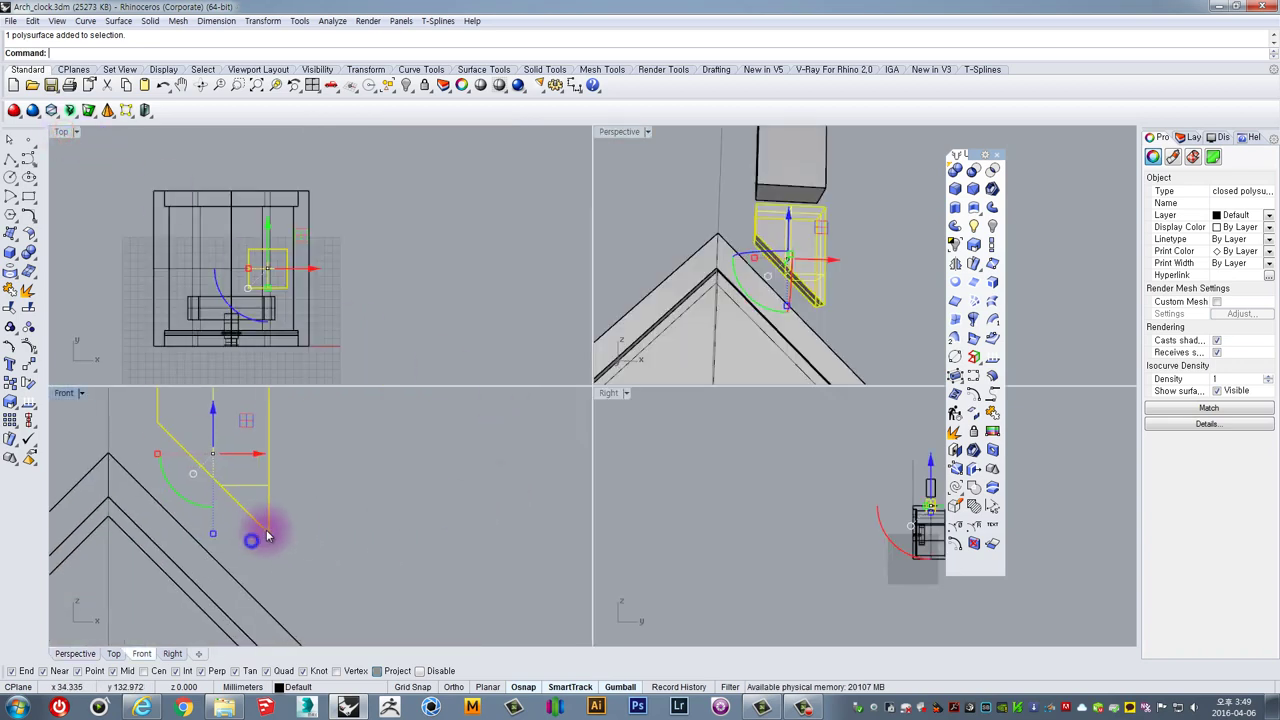
{"action": "type", "text": "ove"}
{"action": "key", "text": "Return"}
{"action": "left_click", "coordinate": [268, 531]}
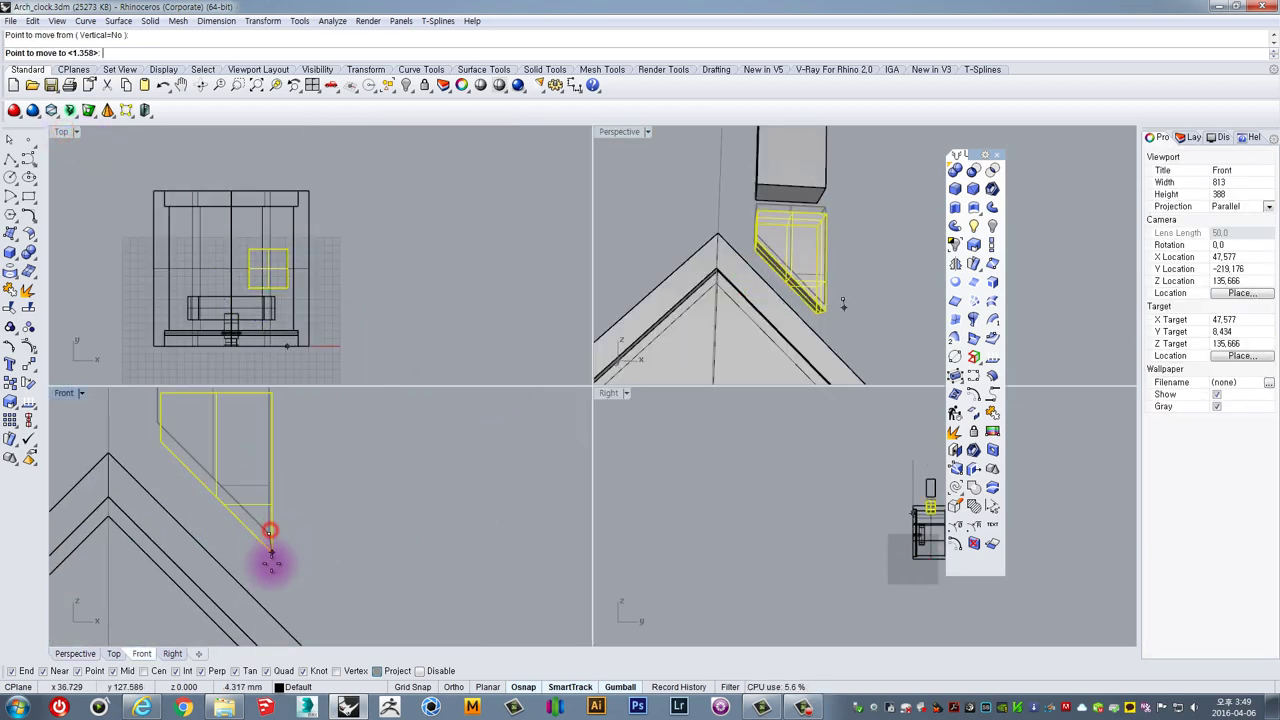
{"action": "right_click_drag", "start_coordinate": [269, 574], "coordinate": [296, 503]}
{"action": "key", "text": "shift"}
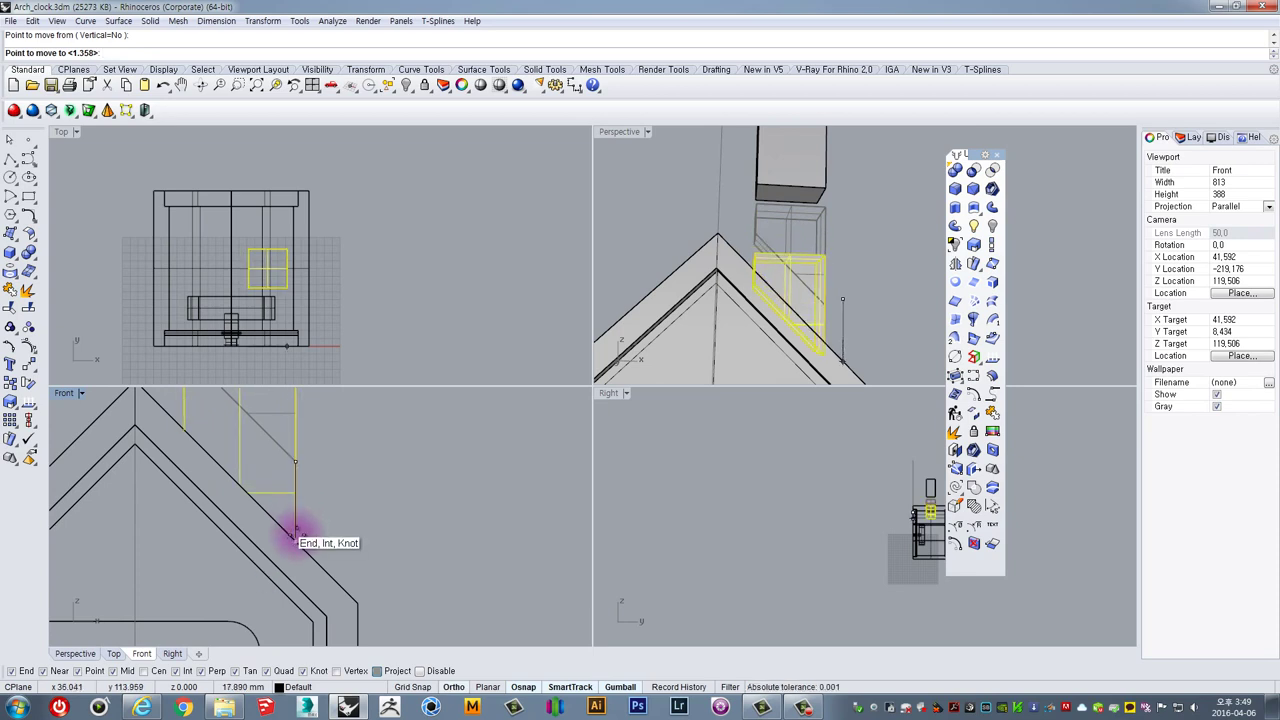
{"action": "left_click", "coordinate": [295, 535]}
{"action": "scroll", "coordinate": [303, 517], "scroll_direction": "down", "scroll_amount": 3}
{"action": "left_click", "coordinate": [350, 470]}
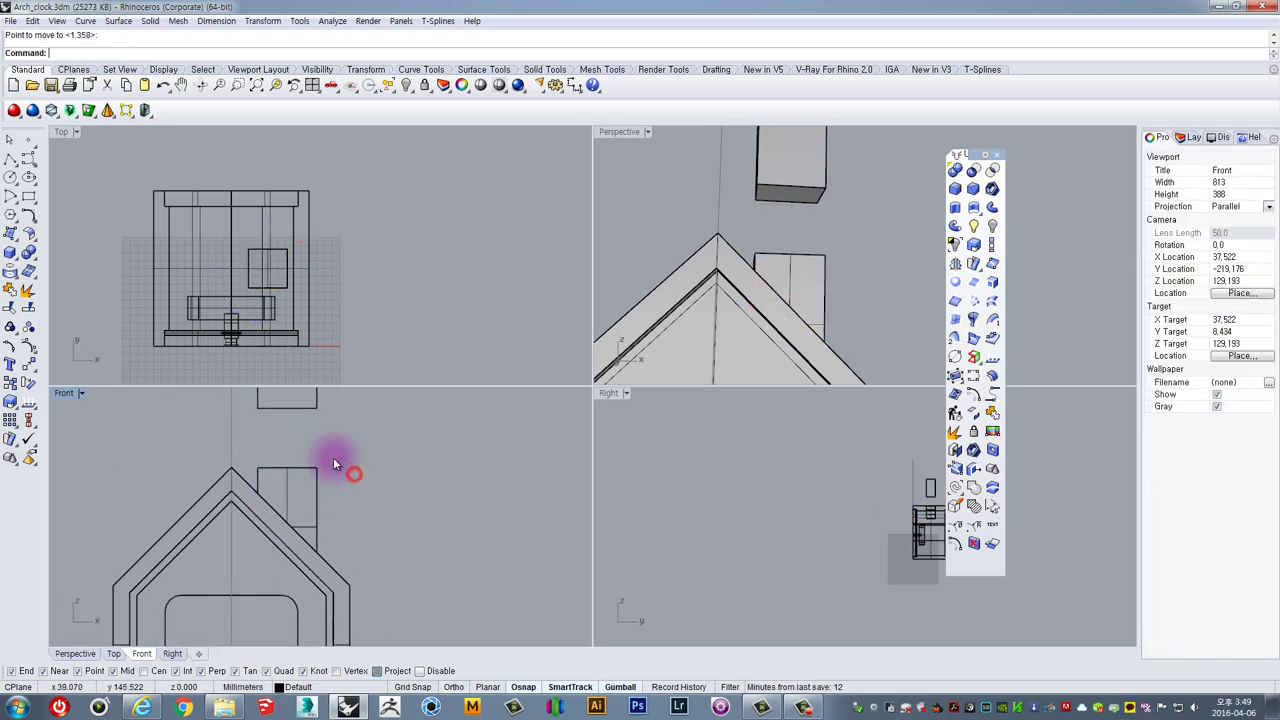
Try lowering the spare full box over the trimmed chimney in the Front view, and undo the move
{"action": "right_click_drag", "start_coordinate": [346, 431], "coordinate": [351, 478]}
{"action": "left_click", "coordinate": [294, 527]}
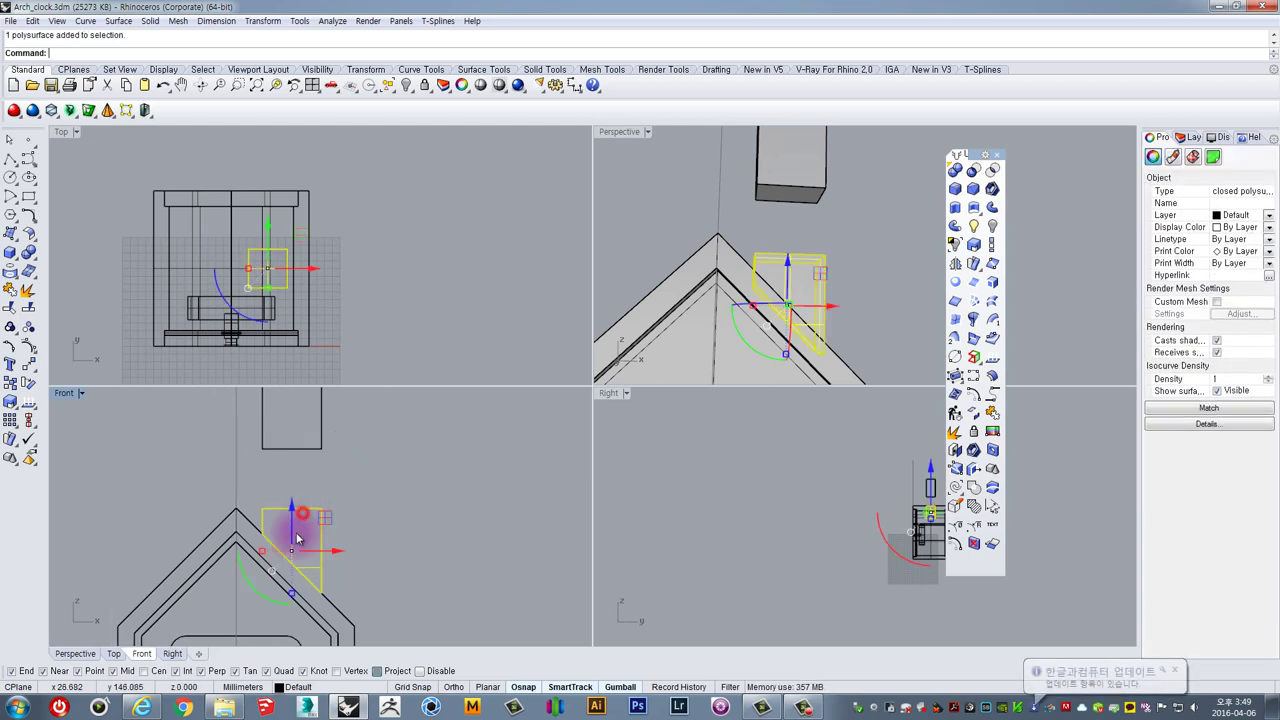
{"action": "right_click_drag", "start_coordinate": [294, 534], "coordinate": [287, 492]}
{"action": "scroll", "coordinate": [285, 492], "scroll_direction": "up", "scroll_amount": 6}
{"action": "scroll", "coordinate": [298, 458], "scroll_direction": "down", "scroll_amount": 8}
{"action": "right_click_drag", "start_coordinate": [322, 443], "coordinate": [318, 514]}
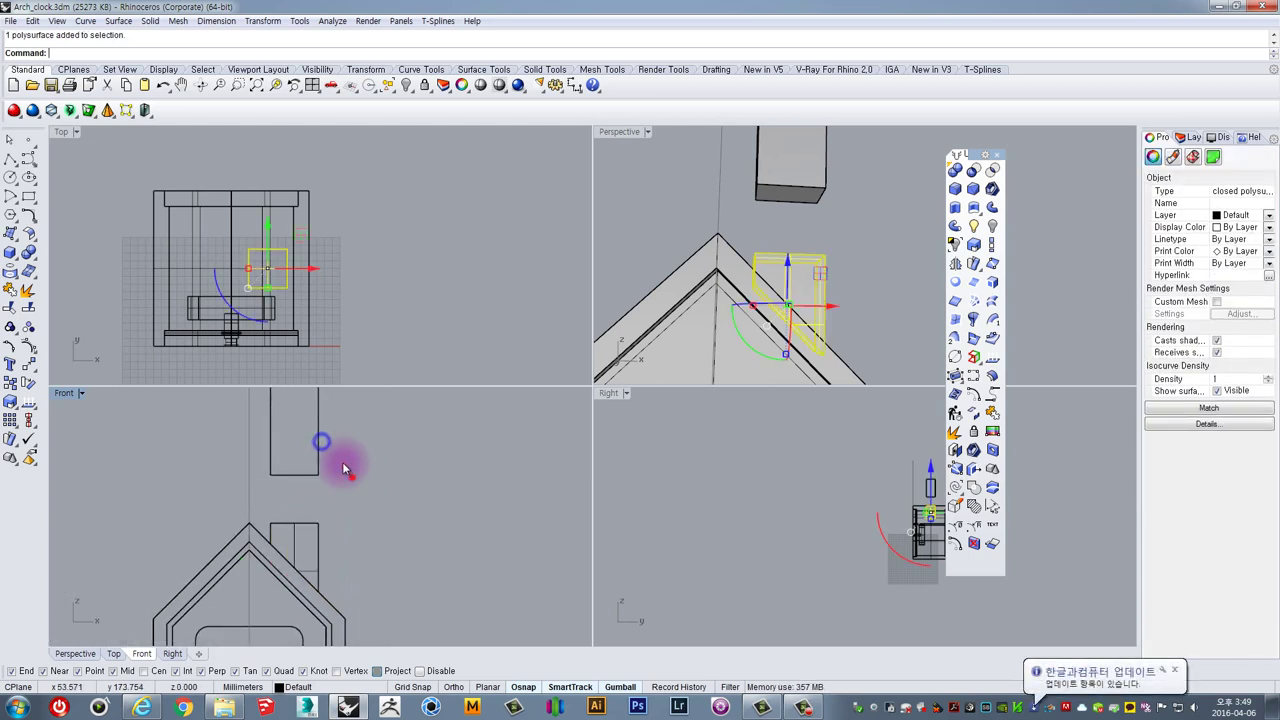
{"action": "left_click_drag", "start_coordinate": [351, 477], "coordinate": [312, 437]}
{"action": "right_click_drag", "start_coordinate": [312, 436], "coordinate": [299, 496]}
{"action": "left_click_drag", "start_coordinate": [281, 454], "coordinate": [334, 552]}
{"action": "right_click_drag", "start_coordinate": [334, 553], "coordinate": [348, 432]}
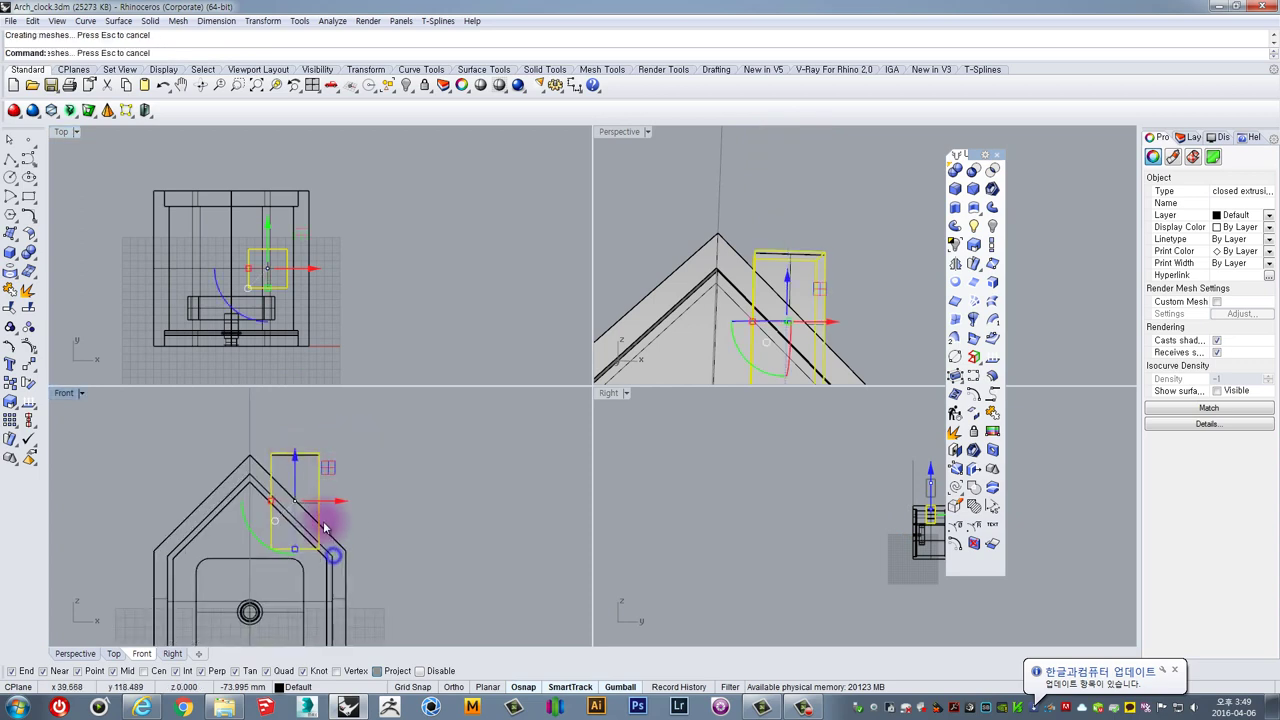
{"action": "key", "text": "ctrl+z"}
Copy and paste the trimmed chimney in place, and select one of the two overlapping polysurfaces
{"action": "left_click", "coordinate": [343, 454]}
{"action": "left_click", "coordinate": [297, 478]}
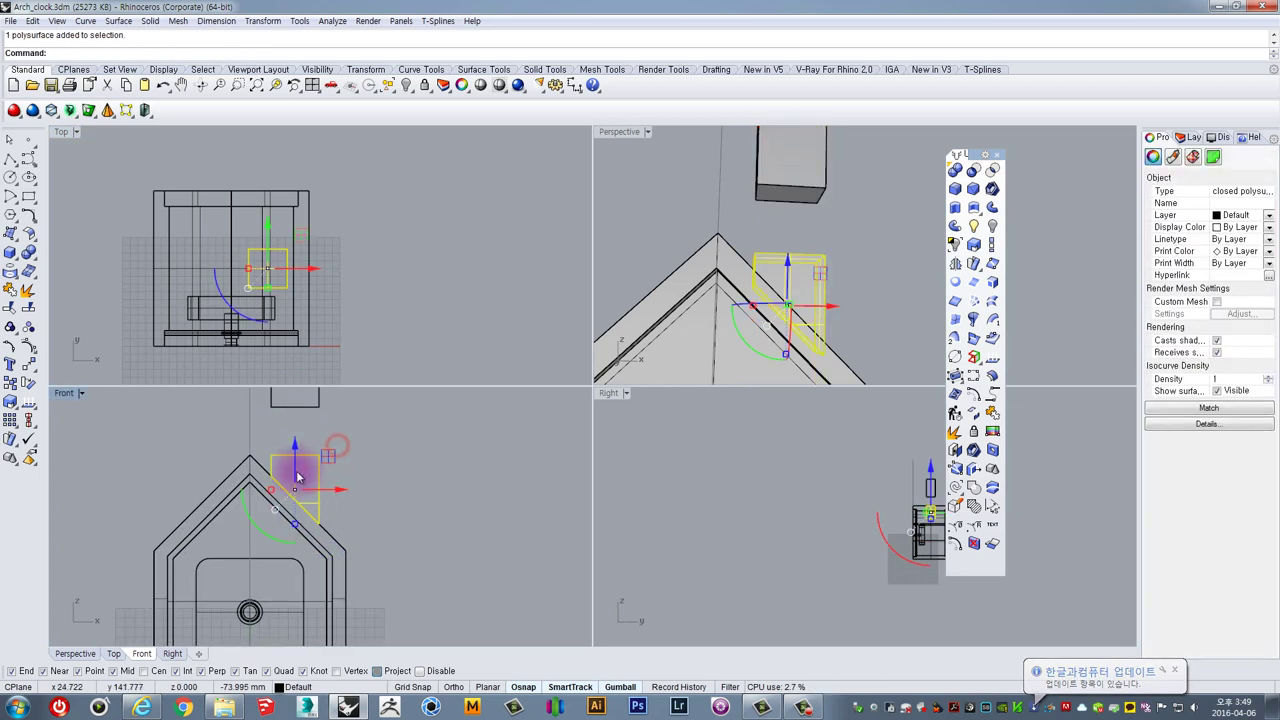
{"action": "scroll", "coordinate": [297, 478], "scroll_direction": "up", "scroll_amount": 3}
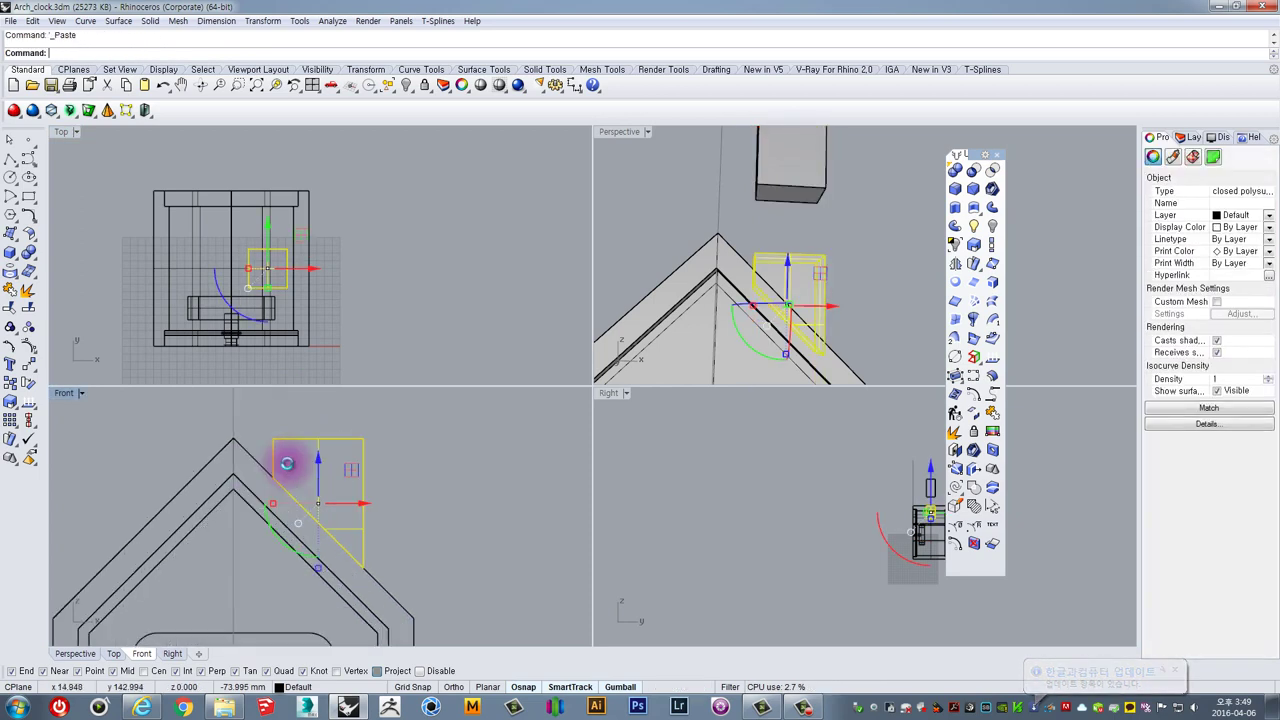
{"action": "left_click_drag", "start_coordinate": [287, 463], "coordinate": [366, 438]}
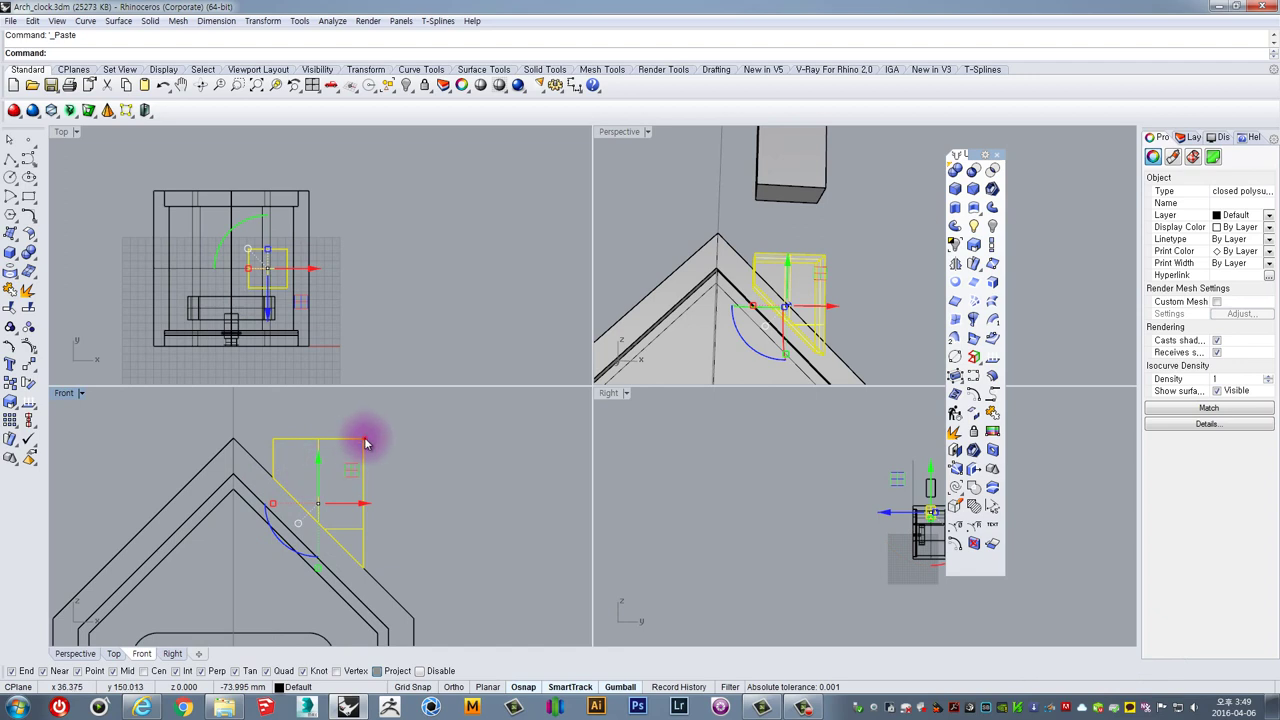
{"action": "left_click", "coordinate": [366, 444]}
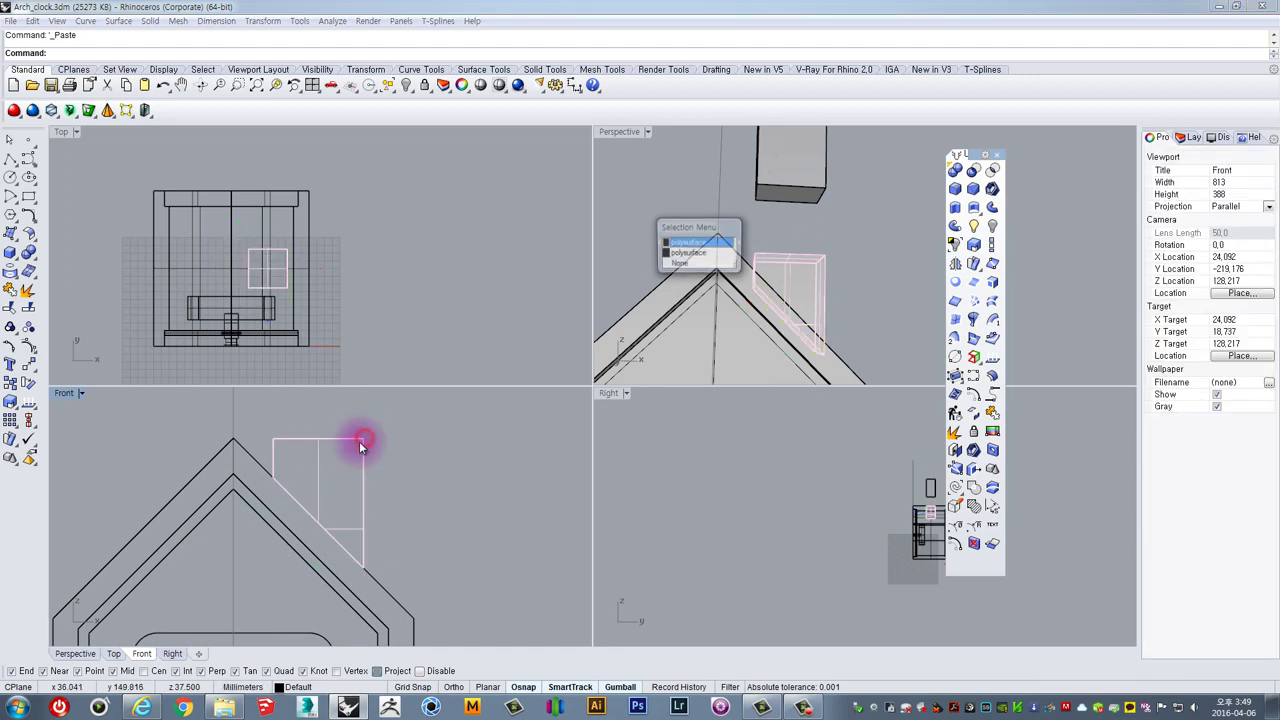
{"action": "left_click", "coordinate": [694, 255]}
{"action": "scroll", "coordinate": [321, 485], "scroll_direction": "up", "scroll_amount": 2}
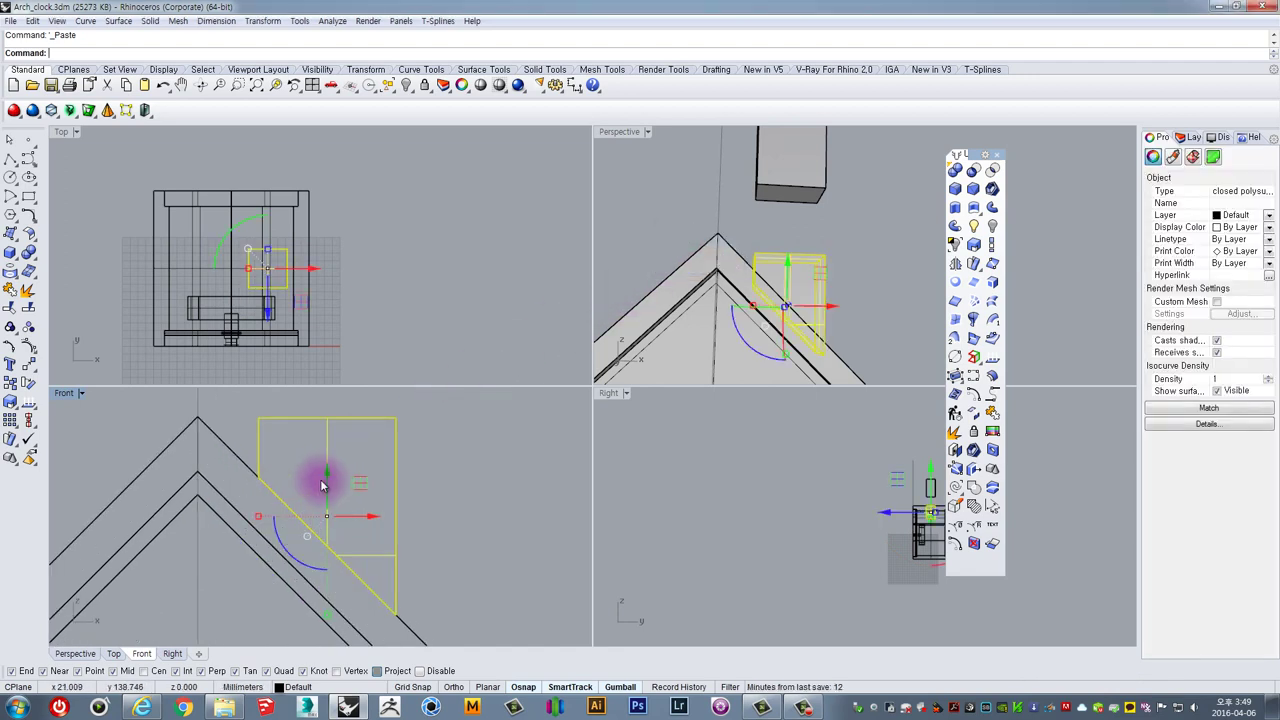
Try lowering one of the overlapping trimmed chimney copies slightly into the roof in the Front view
{"action": "left_click", "coordinate": [327, 487]}
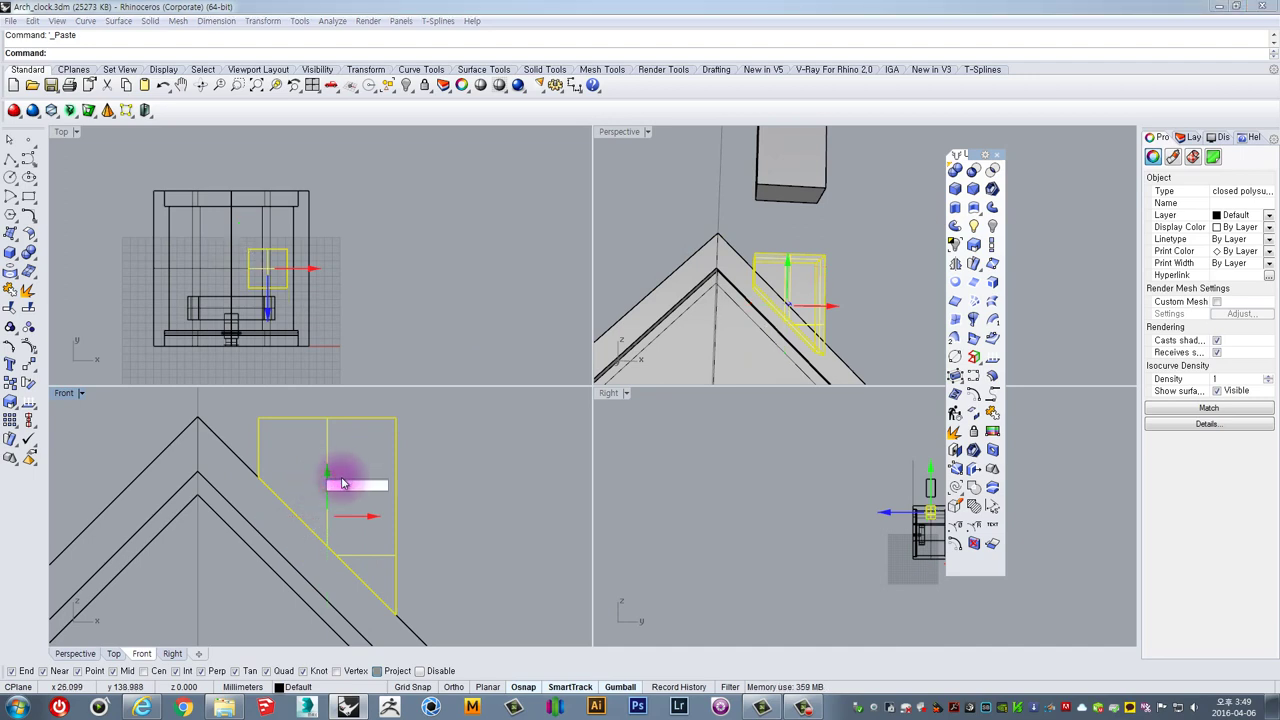
{"action": "key", "text": "Return"}
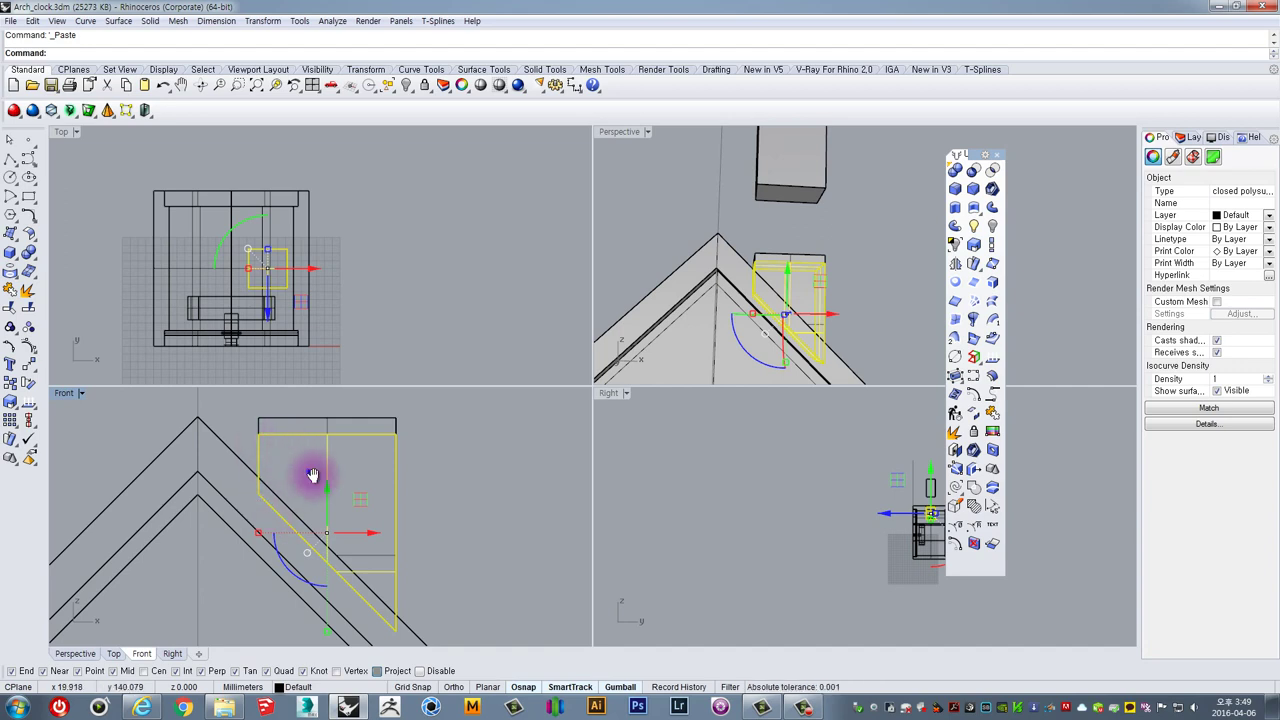
{"action": "right_click_drag", "start_coordinate": [304, 472], "coordinate": [300, 502]}
Try subtracting the lowered chimney copy from the house roof polysurface with Boolean Difference
{"action": "left_click", "coordinate": [240, 488]}
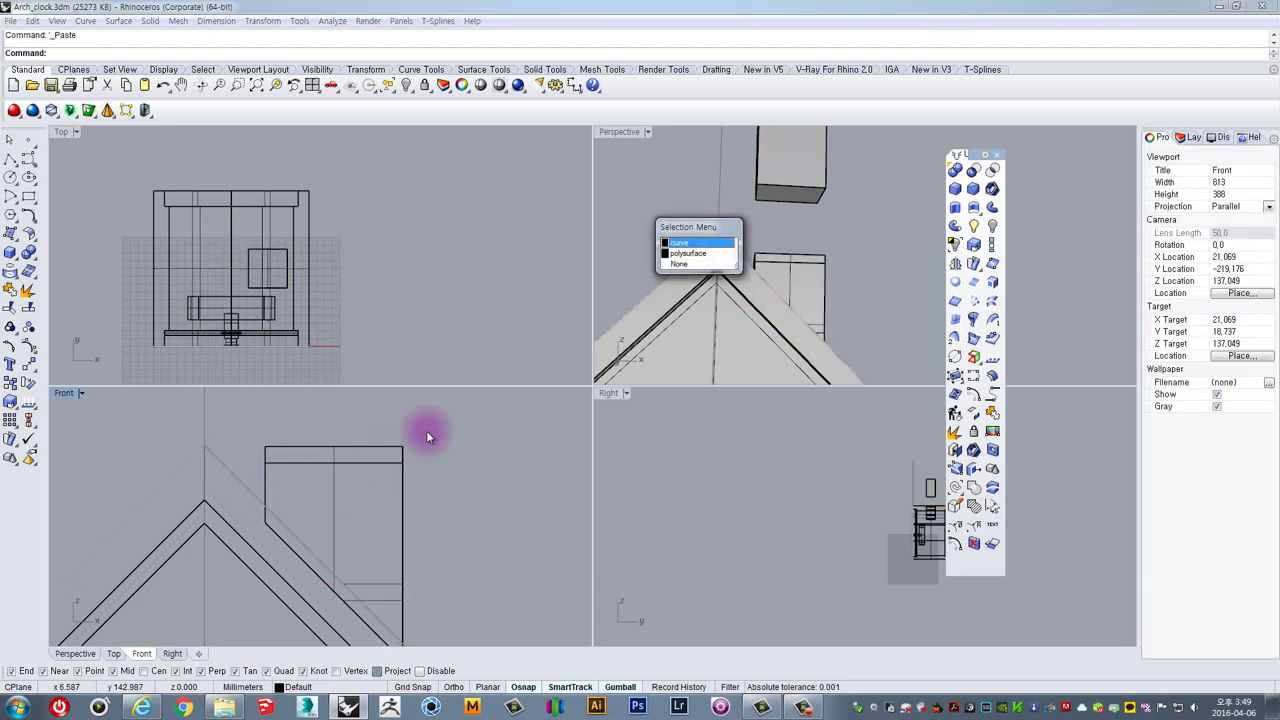
{"action": "left_click", "coordinate": [691, 255]}
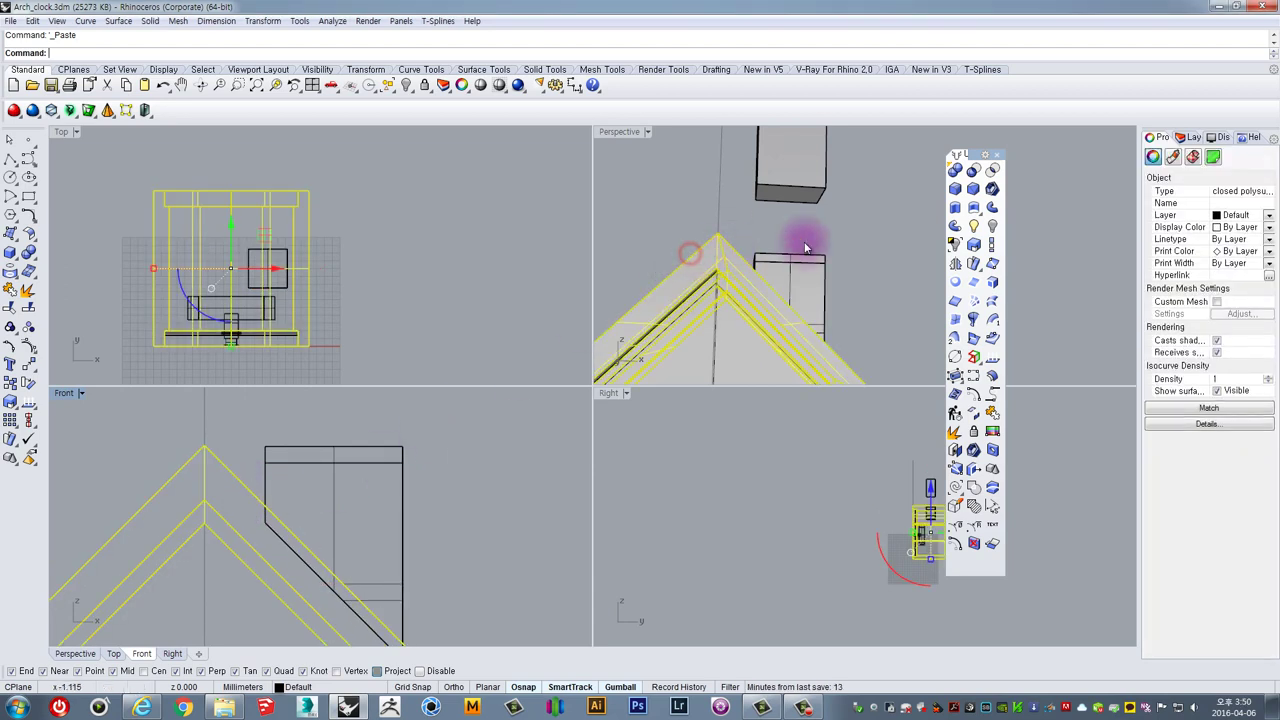
{"action": "left_click", "coordinate": [975, 172]}
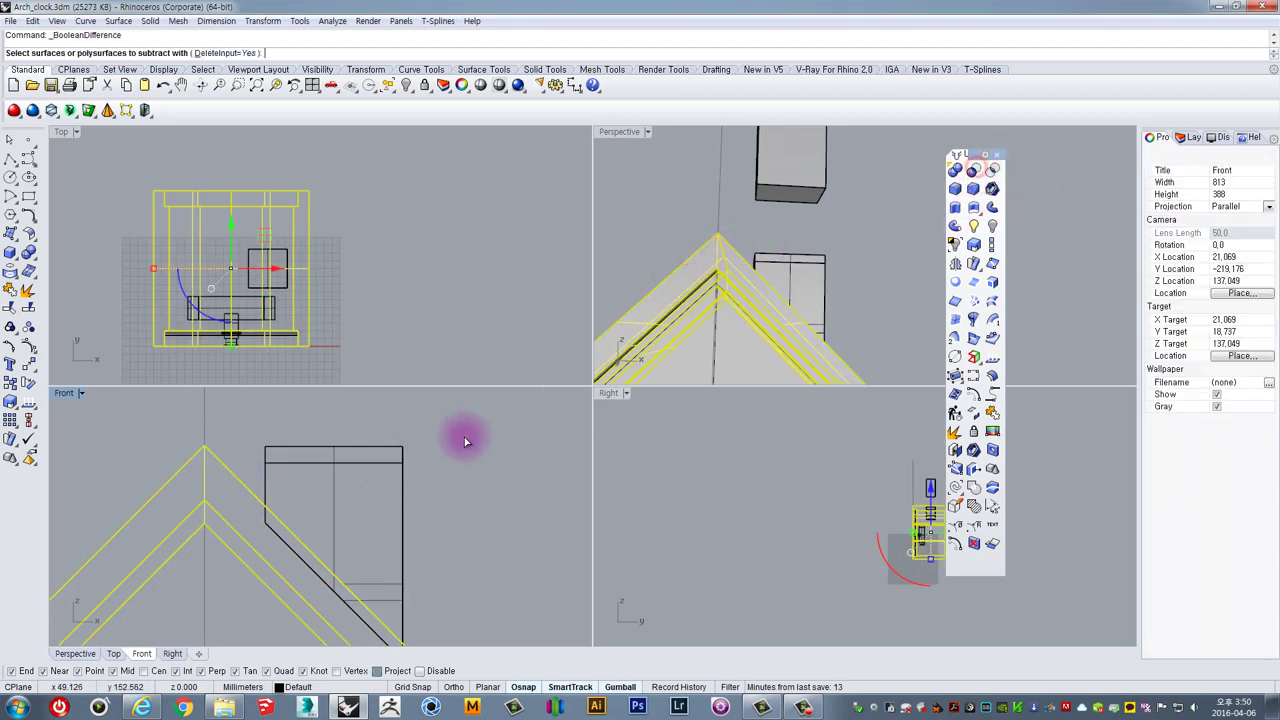
{"action": "left_click", "coordinate": [344, 466]}
{"action": "key", "text": "Return"}
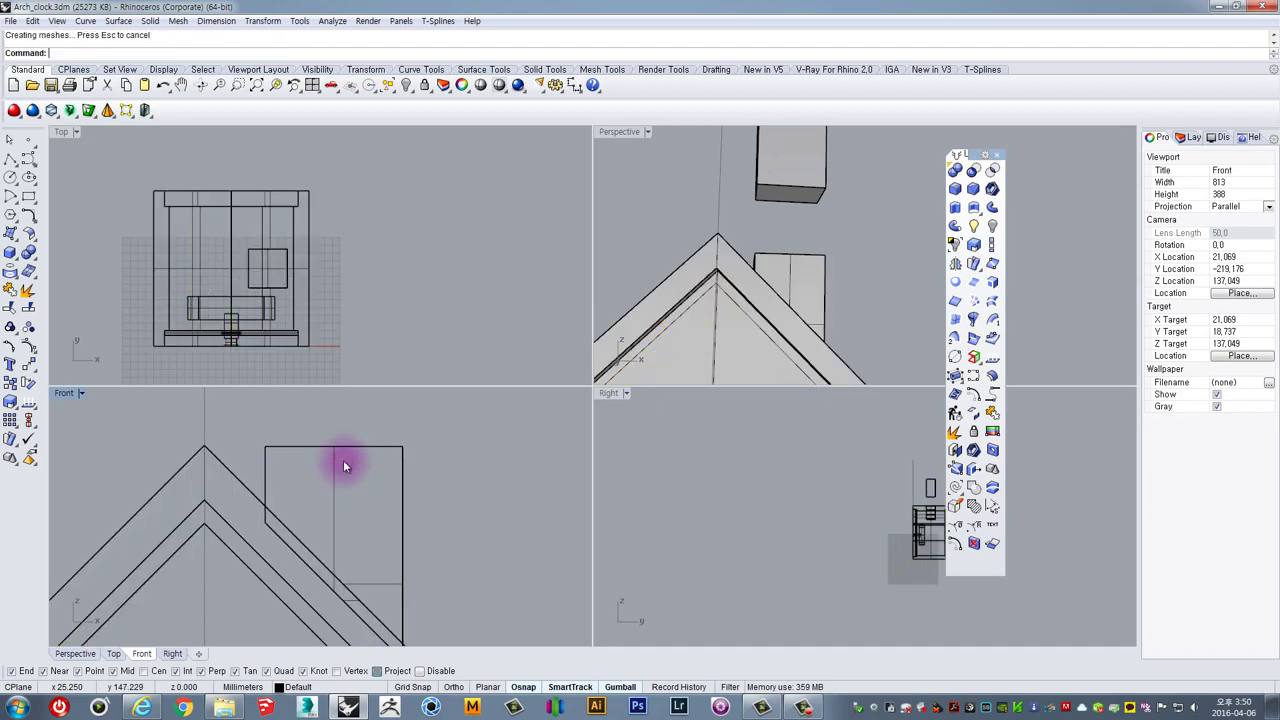
Try lowering the remaining chimney by about 2.9 mm into the roof cut, and undo the move
{"action": "left_click", "coordinate": [349, 447]}
{"action": "right_click_drag", "start_coordinate": [400, 508], "coordinate": [411, 453]}
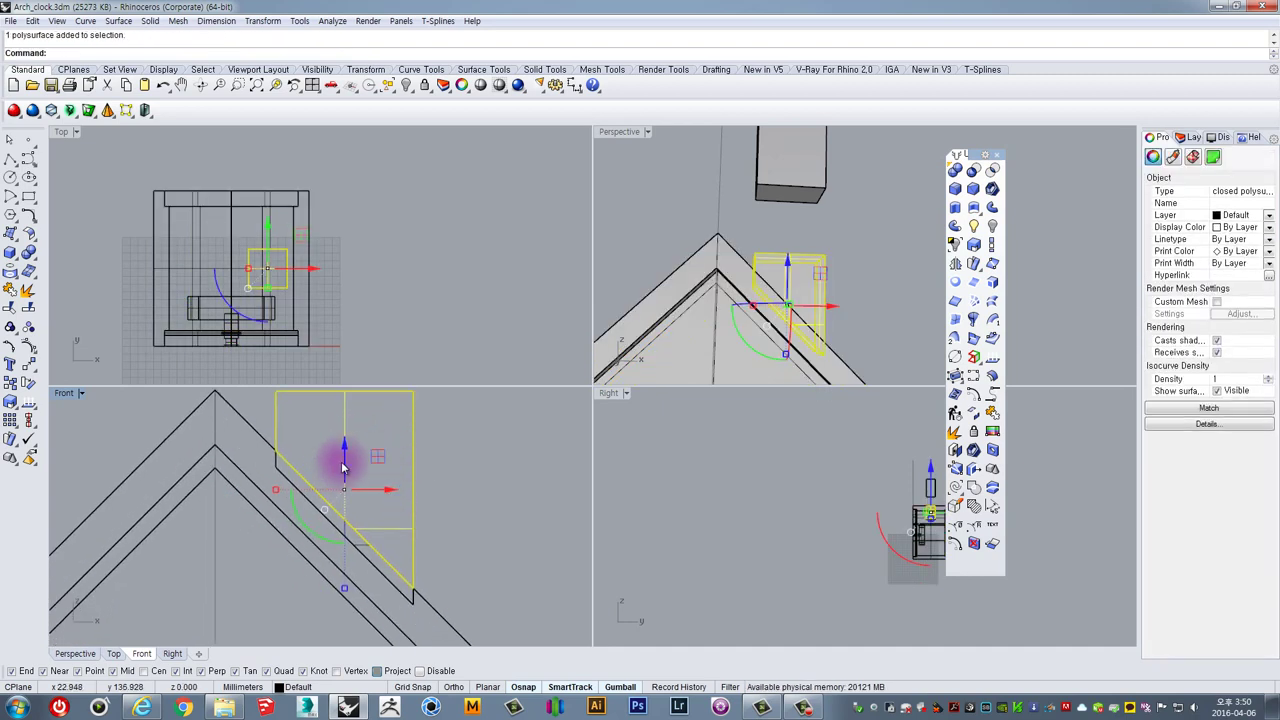
{"action": "left_click_drag", "start_coordinate": [343, 466], "coordinate": [349, 480]}
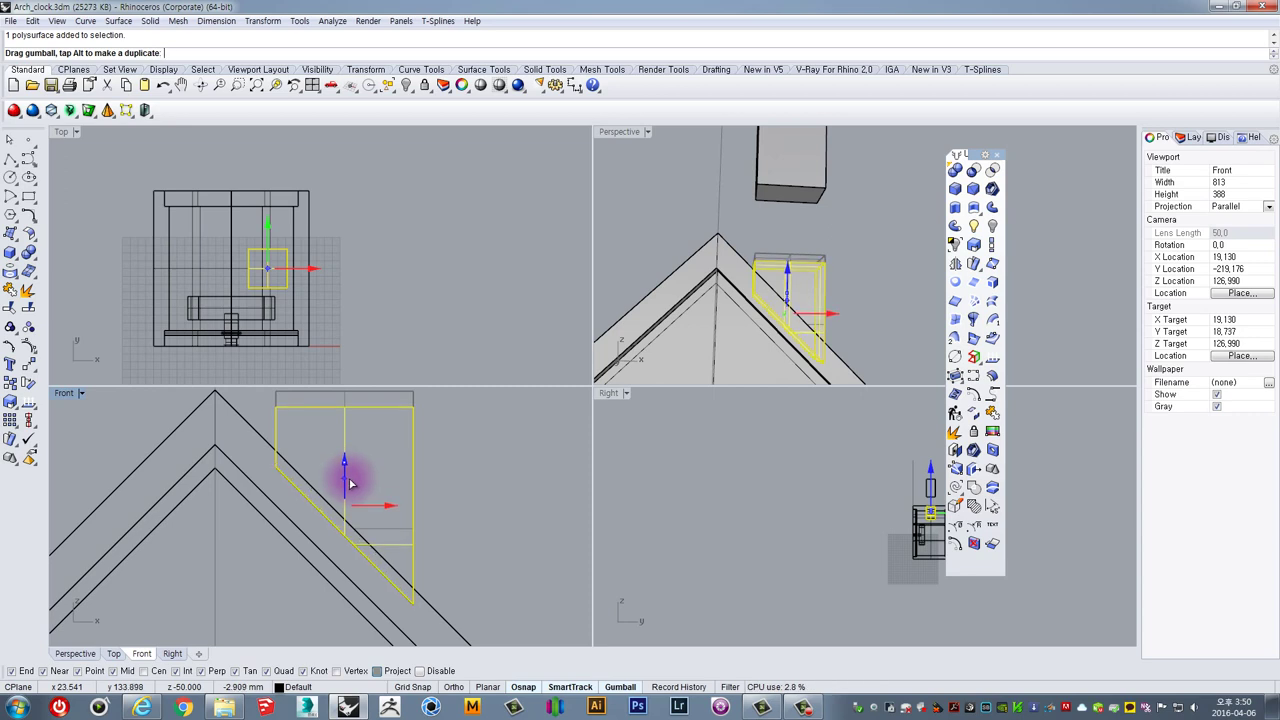
{"action": "left_click_drag", "start_coordinate": [349, 484], "coordinate": [334, 460]}
{"action": "key", "text": "ctrl+z"}
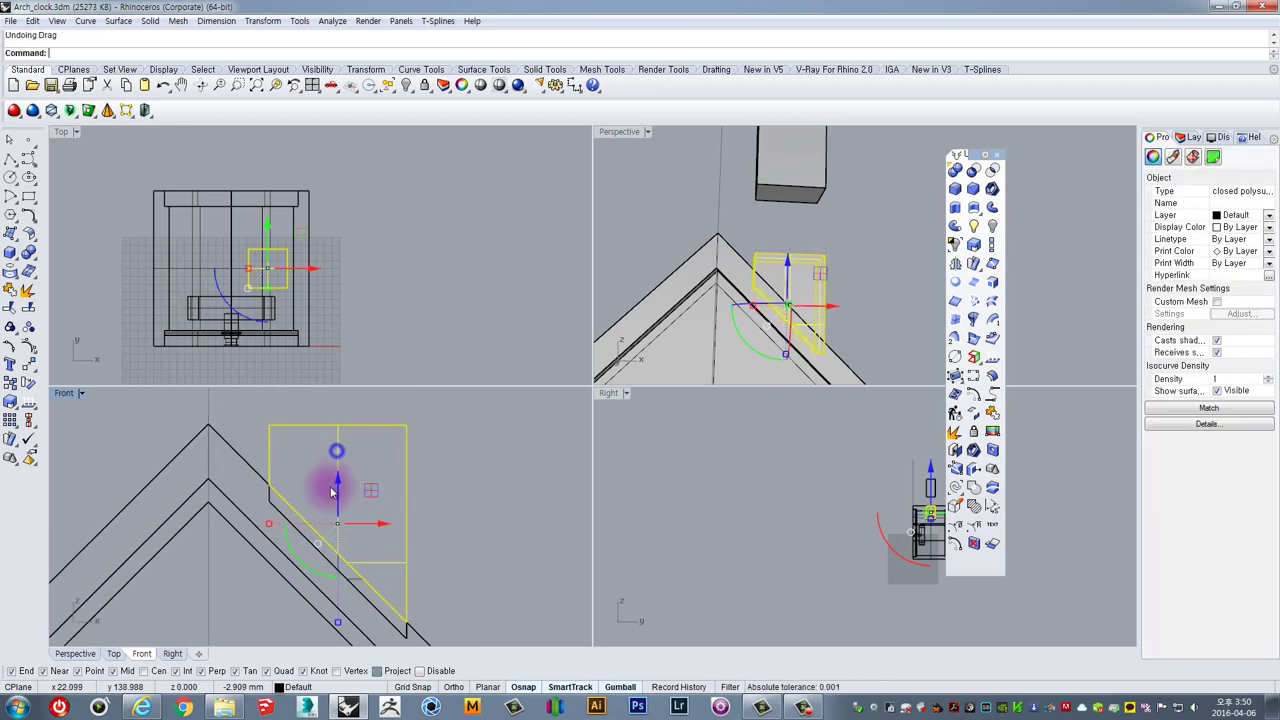
Undo the Boolean Difference and the lowering of the chimney copy
{"action": "key", "text": "ctrl+z"}
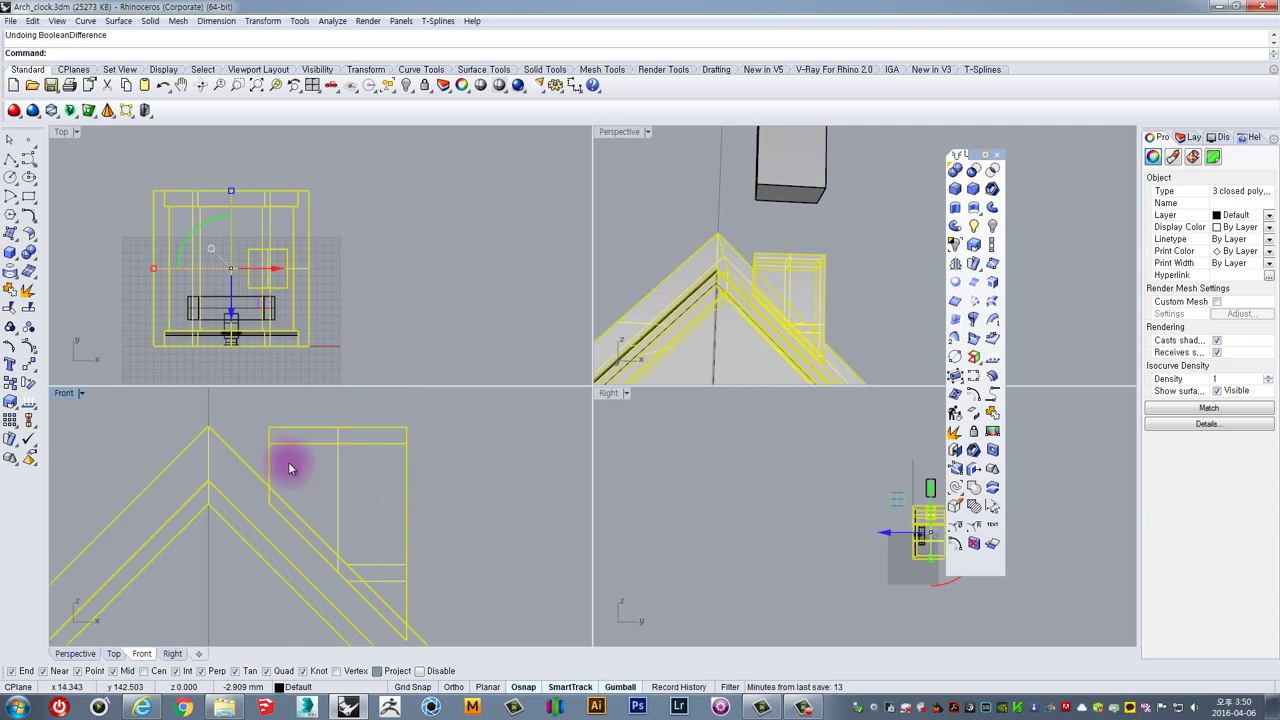
{"action": "left_click", "coordinate": [289, 468]}
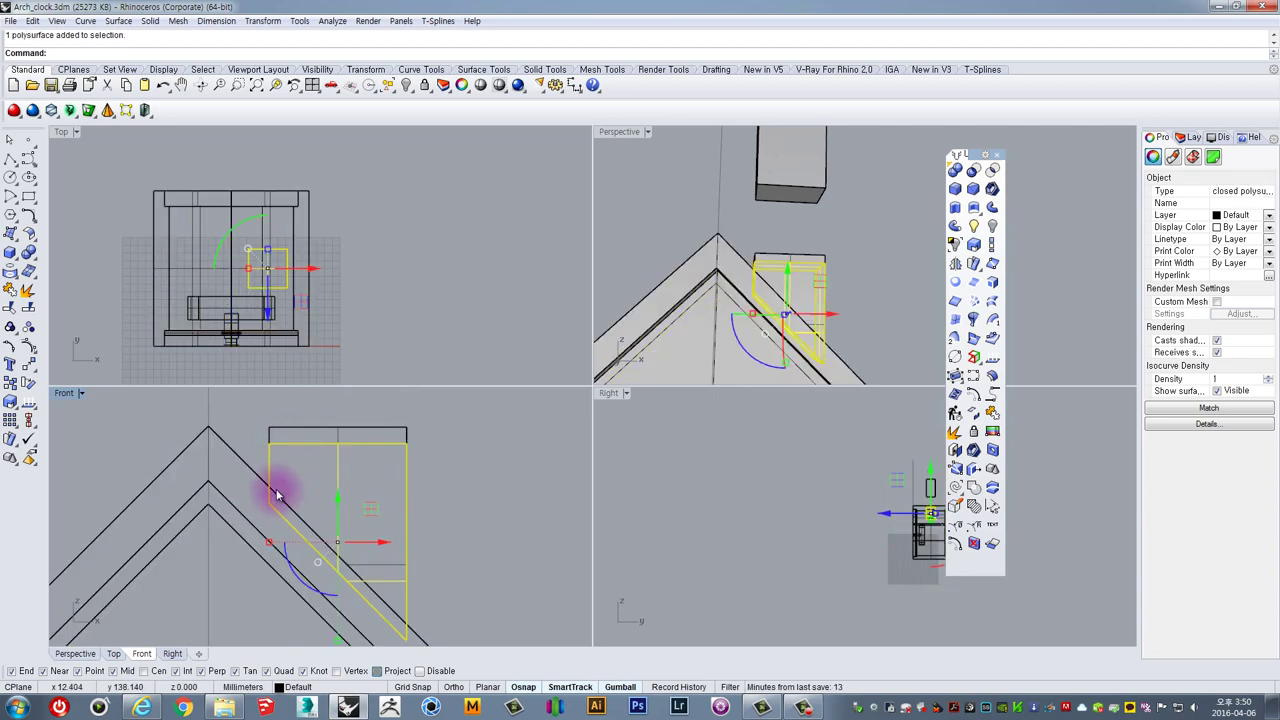
{"action": "scroll", "coordinate": [271, 481], "scroll_direction": "up", "scroll_amount": 2}
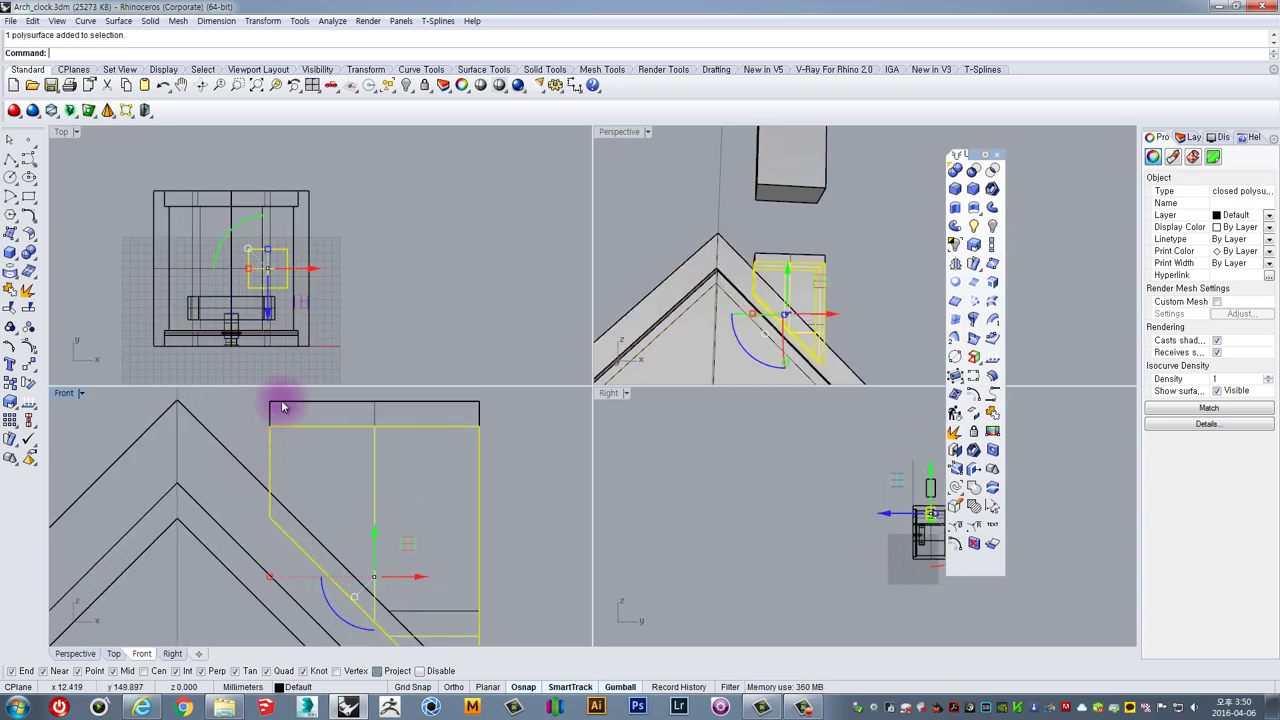
{"action": "key", "text": "ctrl+z"}
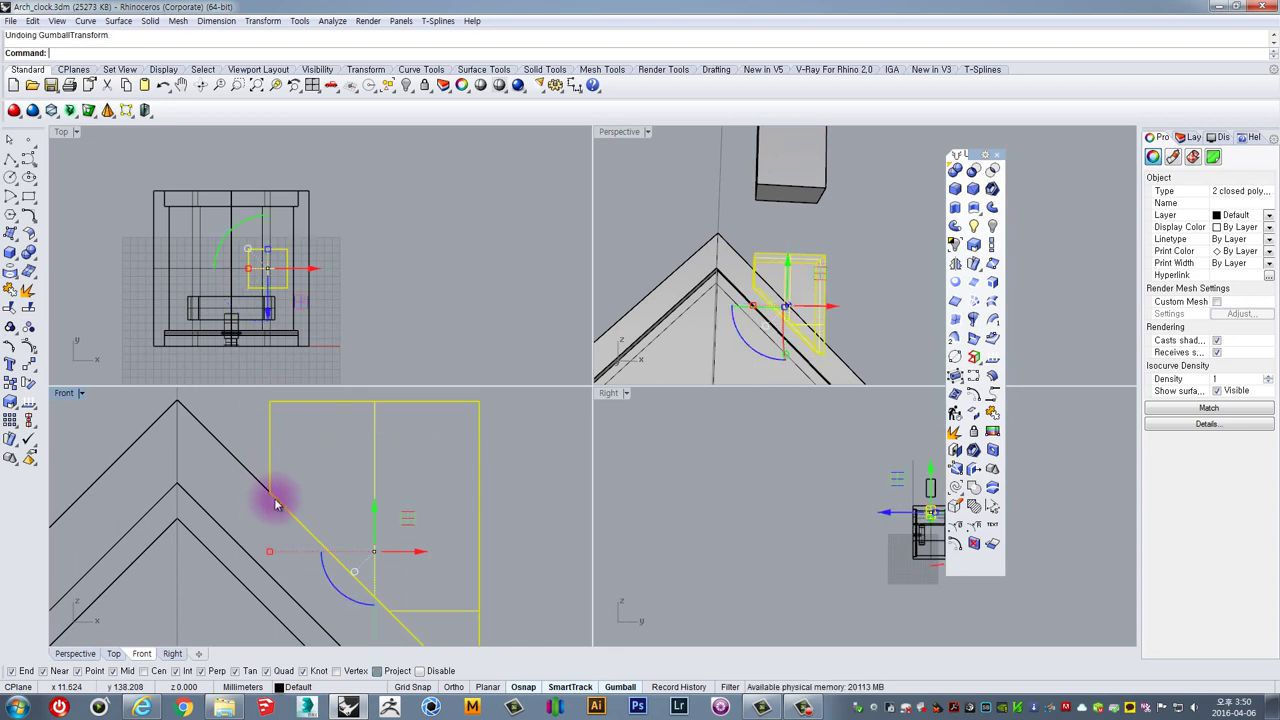
{"action": "key", "text": "Escape"}
{"action": "left_click", "coordinate": [271, 491]}
{"action": "left_click", "coordinate": [414, 458]}
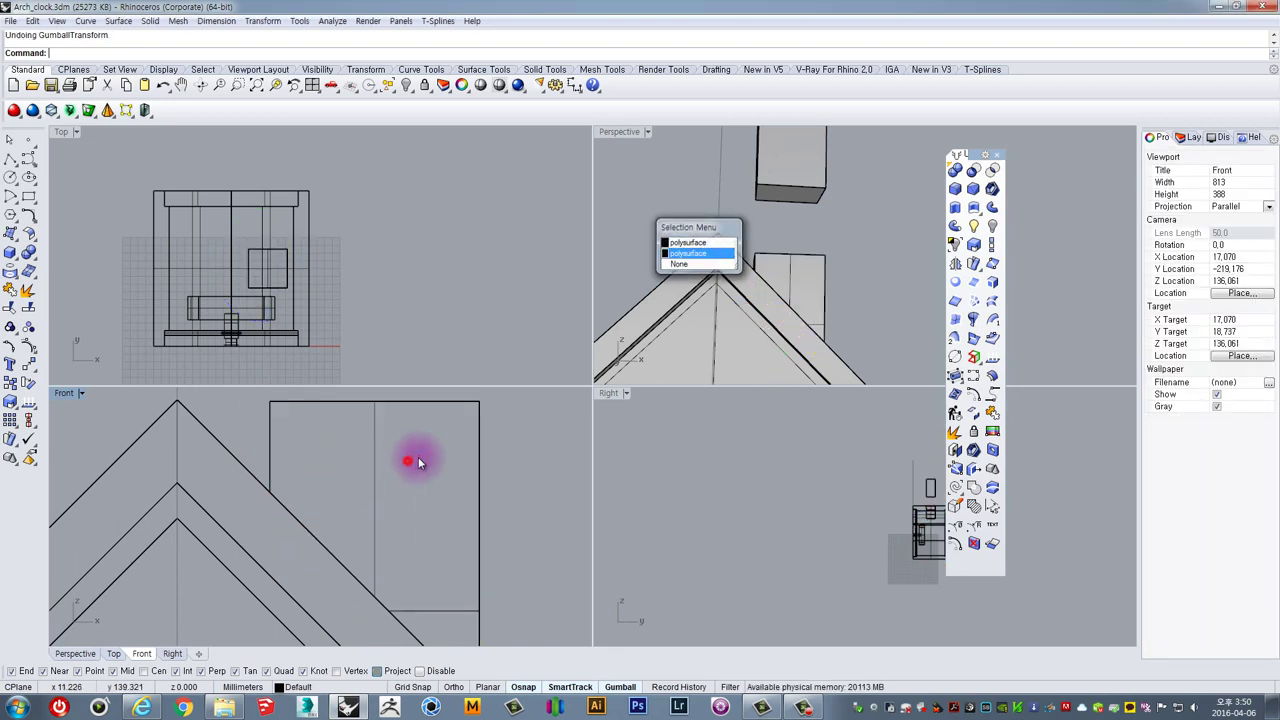
Duplicate the border of the spare box's top face as a curve in an enlarged Perspective view
{"action": "scroll", "coordinate": [418, 458], "scroll_direction": "down", "scroll_amount": 6}
{"action": "right_click_drag", "start_coordinate": [453, 457], "coordinate": [371, 520]}
{"action": "scroll", "coordinate": [408, 458], "scroll_direction": "down", "scroll_amount": 6}
{"action": "left_click_drag", "start_coordinate": [392, 458], "coordinate": [321, 429]}
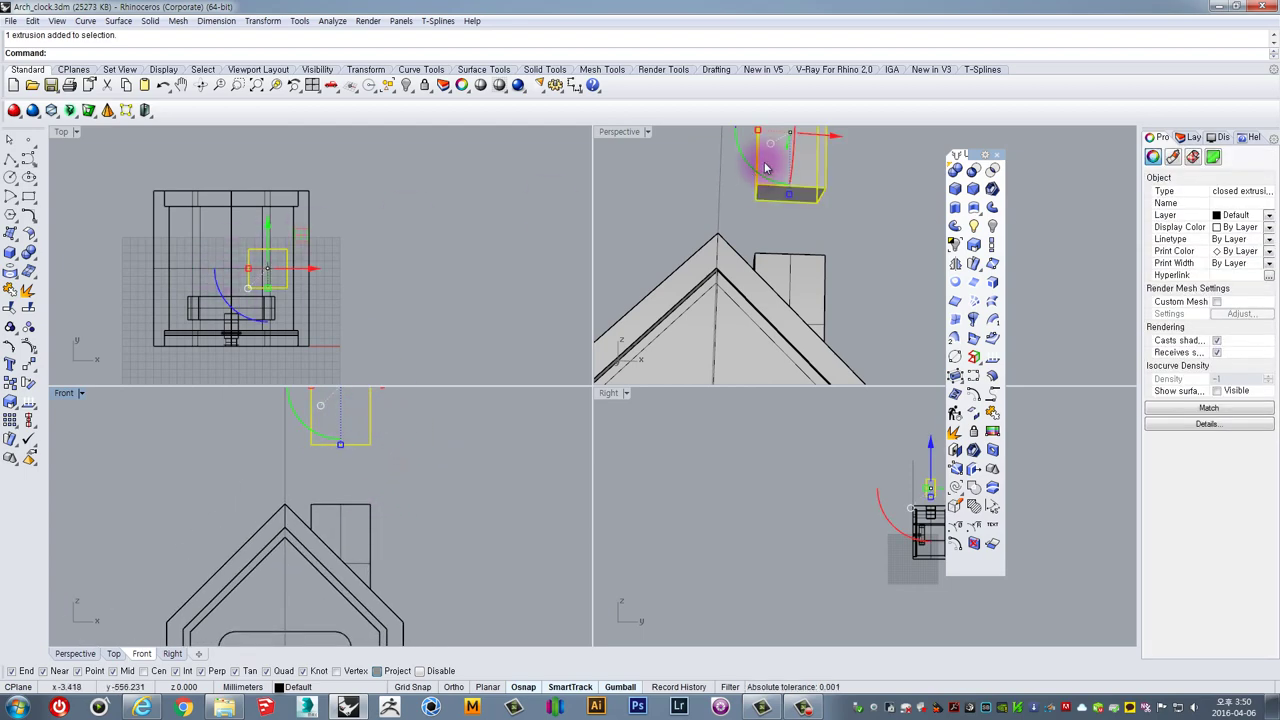
{"action": "left_click", "coordinate": [620, 132]}
{"action": "double_click", "coordinate": [622, 133]}
{"action": "right_click_drag", "start_coordinate": [571, 229], "coordinate": [638, 340]}
{"action": "scroll", "coordinate": [604, 330], "scroll_direction": "down", "scroll_amount": 3}
{"action": "left_click", "coordinate": [716, 332]}
{"action": "scroll", "coordinate": [760, 358], "scroll_direction": "up", "scroll_amount": 2}
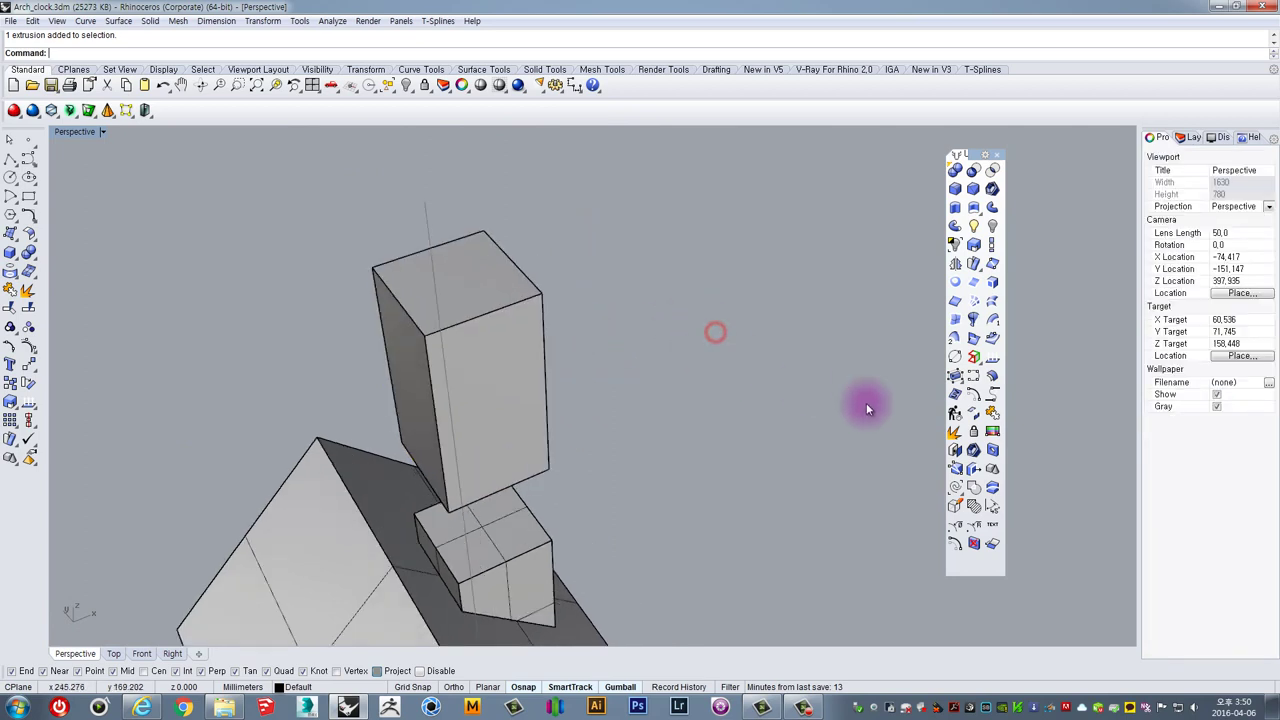
{"action": "left_click", "coordinate": [992, 284]}
{"action": "left_click", "coordinate": [474, 290]}
{"action": "key", "text": "Return"}
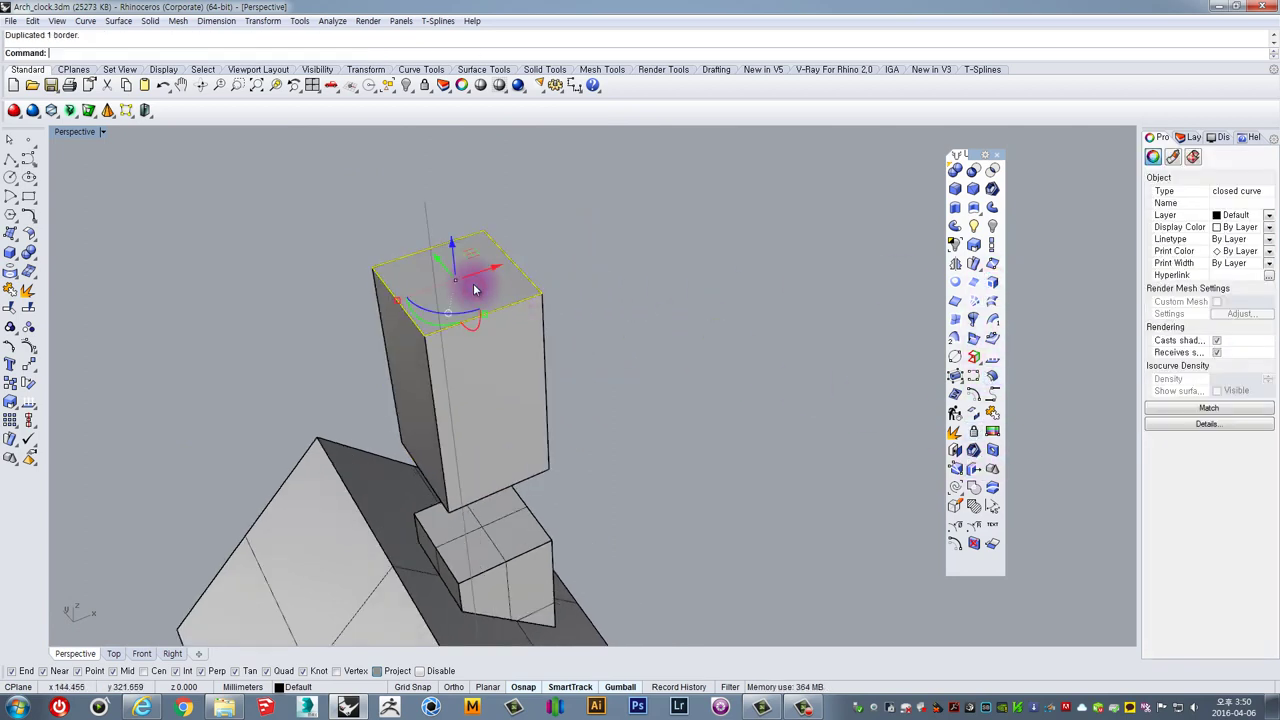
Offset the duplicated border outward by 0.5 mm and delete the original border curve
{"action": "right_click_drag", "start_coordinate": [501, 290], "coordinate": [582, 312]}
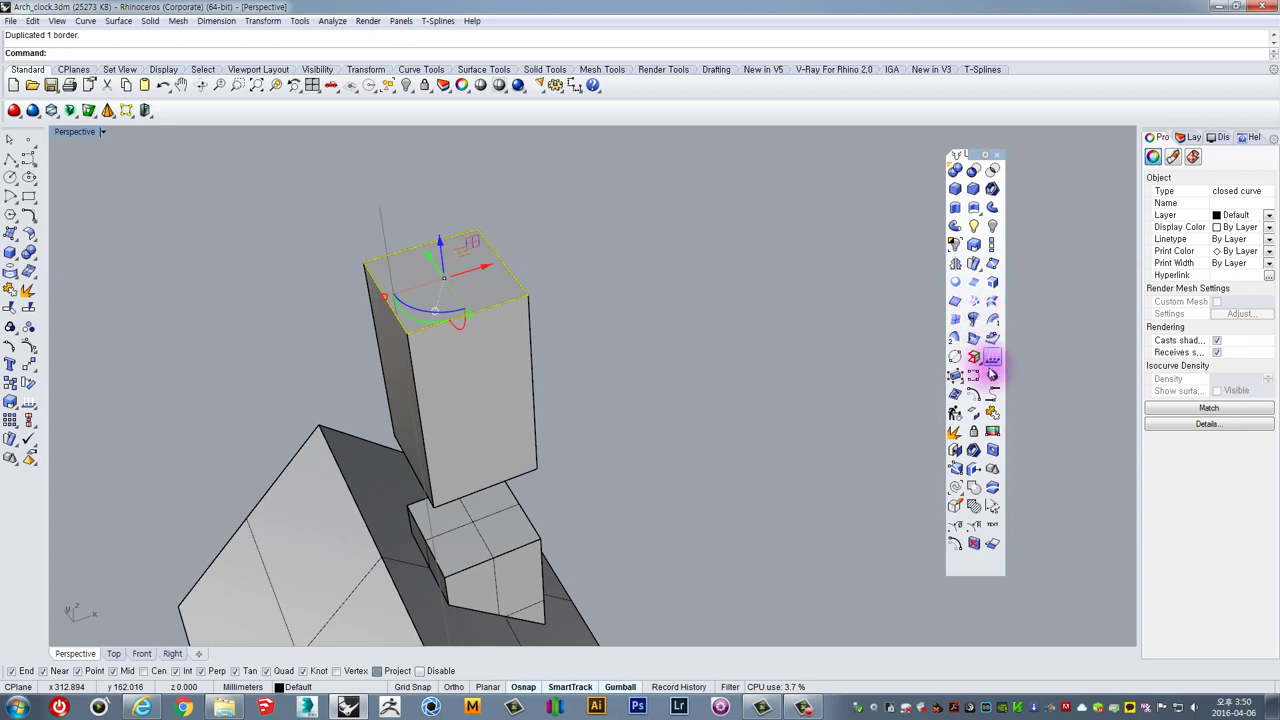
{"action": "left_click", "coordinate": [977, 396]}
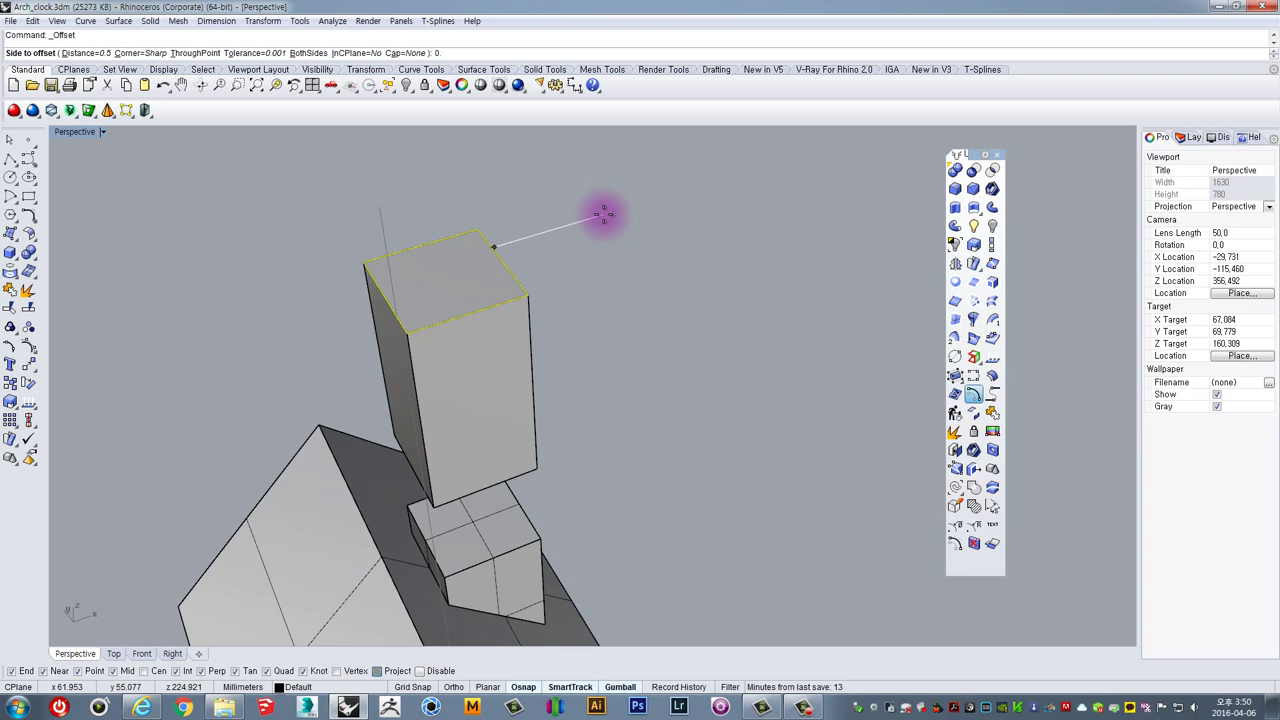
{"action": "left_click", "coordinate": [674, 191]}
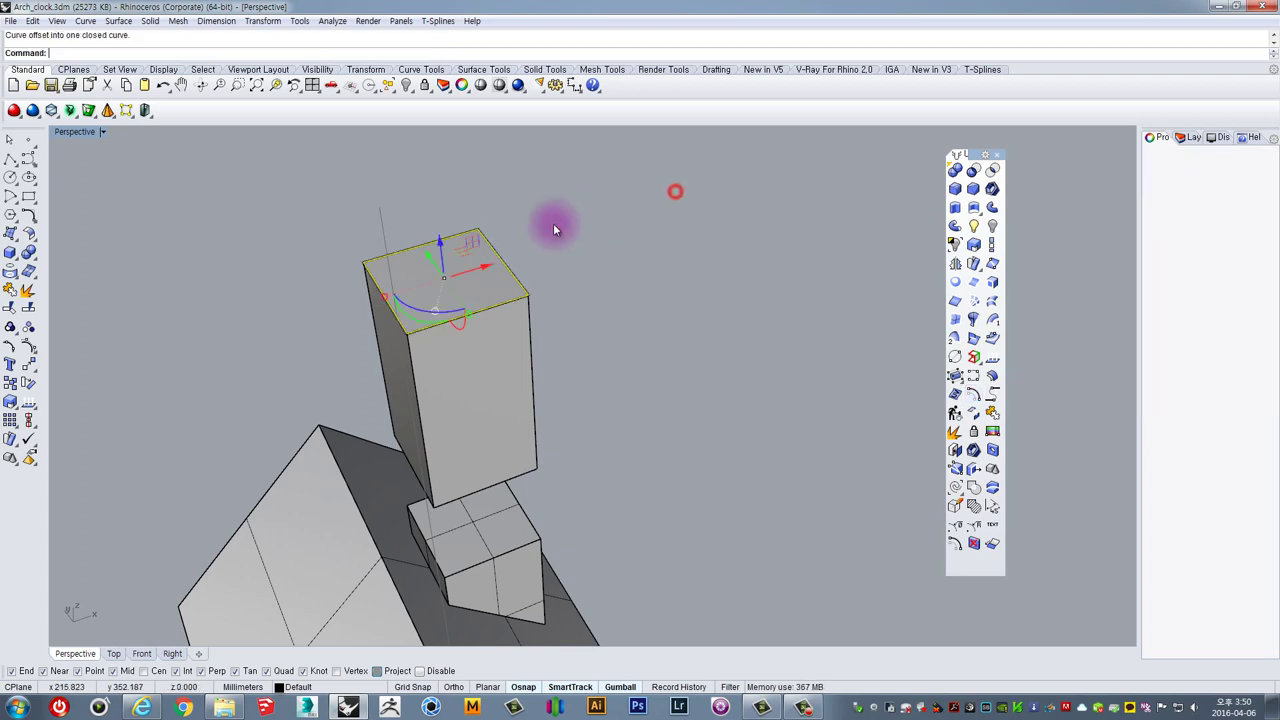
{"action": "scroll", "coordinate": [545, 230], "scroll_direction": "up", "scroll_amount": 3}
{"action": "key", "text": "Escape"}
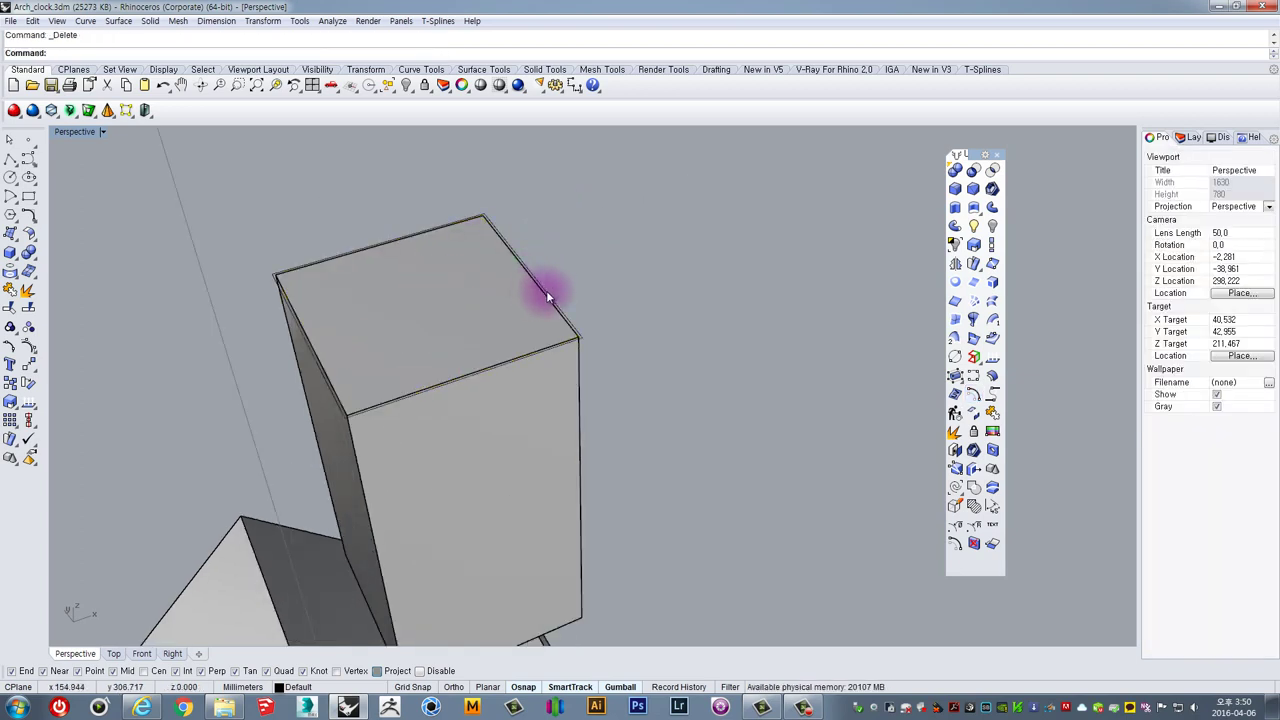
Extrude the offset border as a solid straight down through the chimney until it ends below the roof slope
{"action": "left_click", "coordinate": [546, 291]}
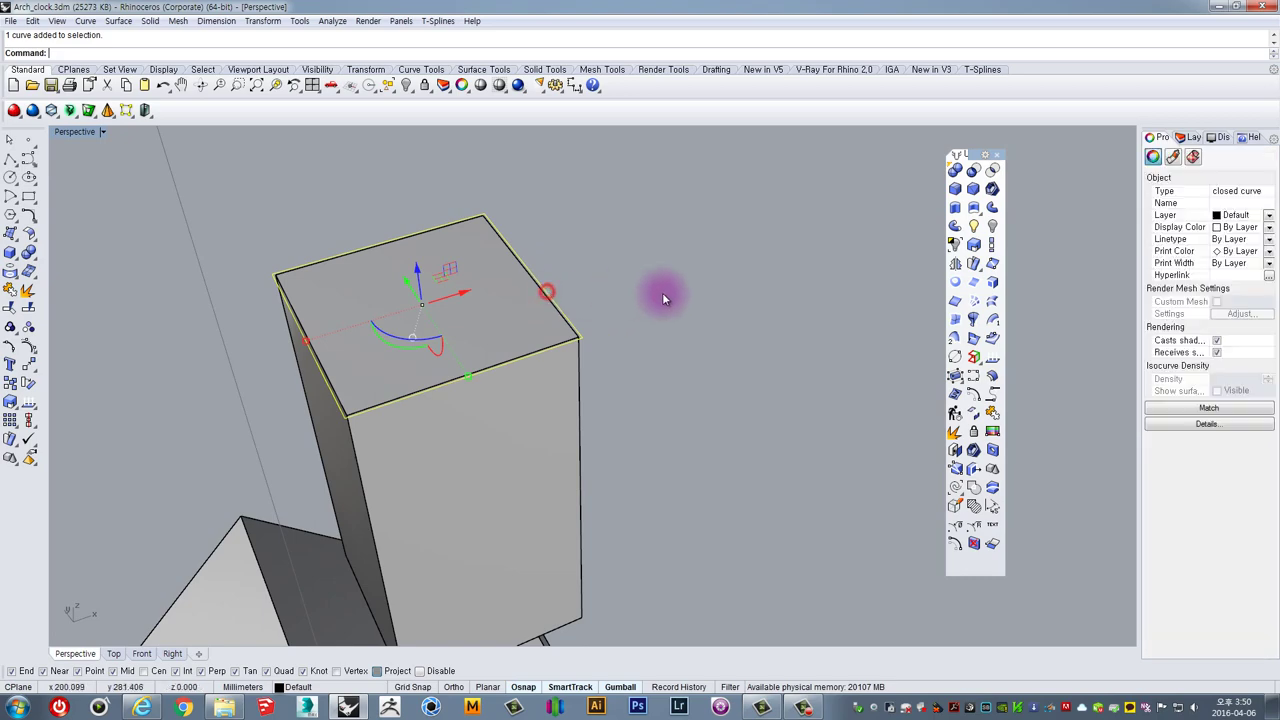
{"action": "left_click", "coordinate": [966, 210]}
{"action": "right_click_drag", "start_coordinate": [608, 420], "coordinate": [83, 134]}
{"action": "double_click", "coordinate": [83, 134]}
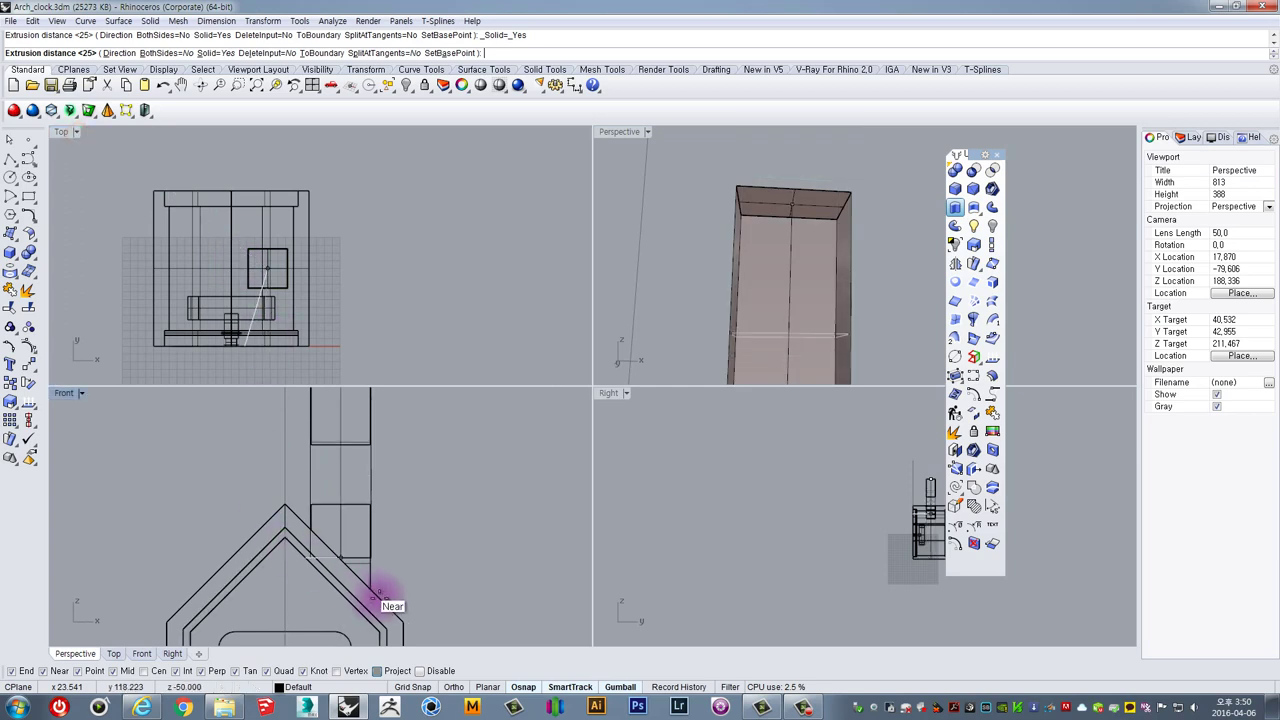
{"action": "left_click", "coordinate": [409, 565]}
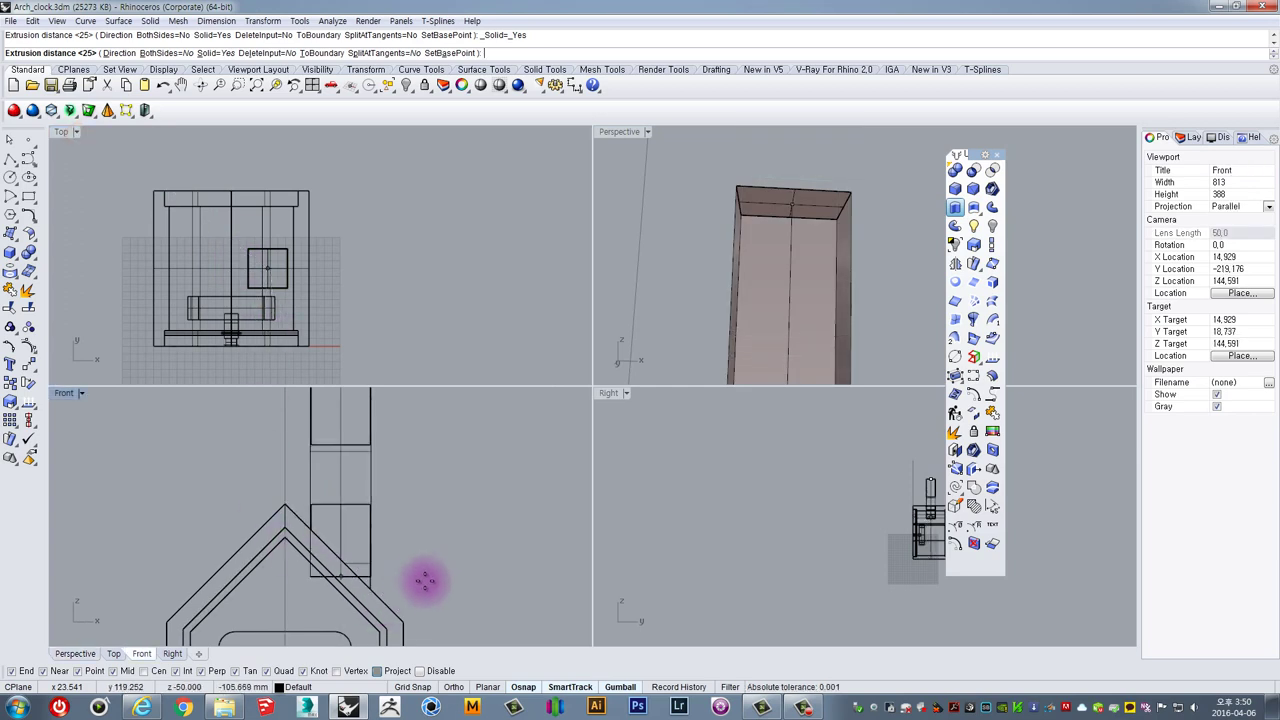
{"action": "left_click", "coordinate": [446, 608]}
{"action": "scroll", "coordinate": [359, 510], "scroll_direction": "up", "scroll_amount": 2}
{"action": "scroll", "coordinate": [333, 535], "scroll_direction": "up", "scroll_amount": 2}
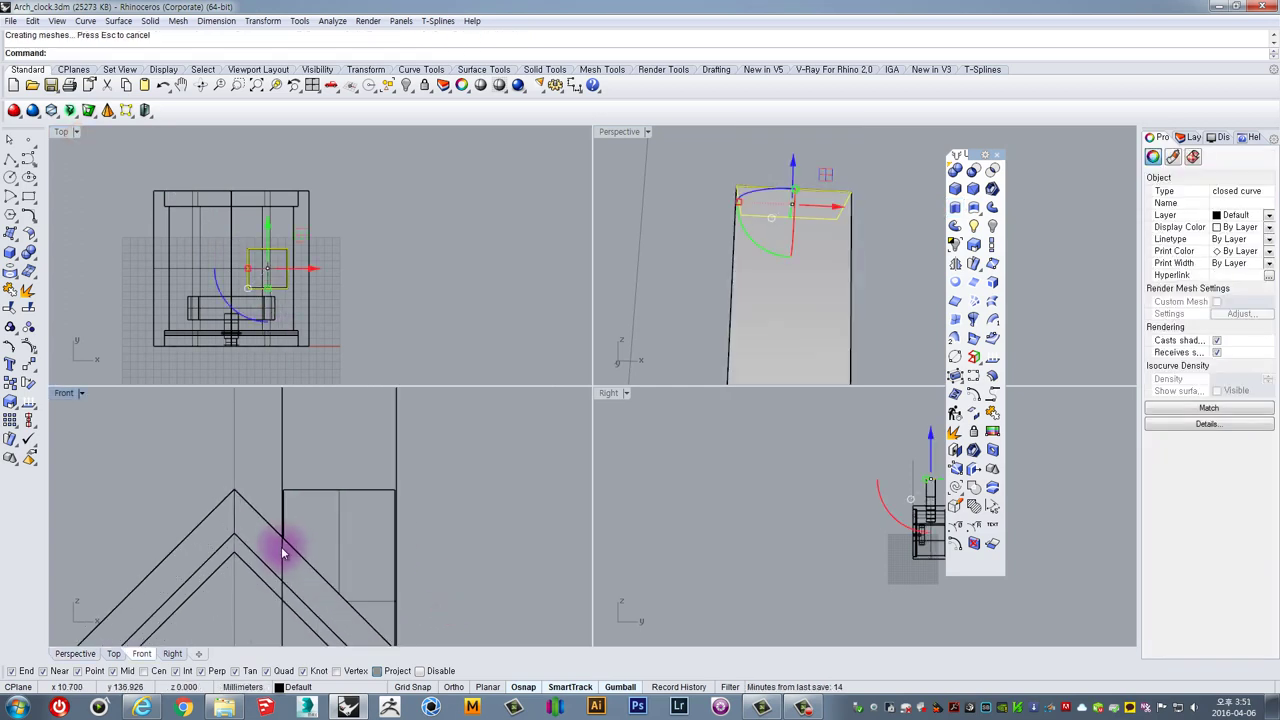
Draw a straight polyline along the outer roof slope in the Front view, extending past both sides of the extruded box
{"action": "double_click", "coordinate": [62, 393]}
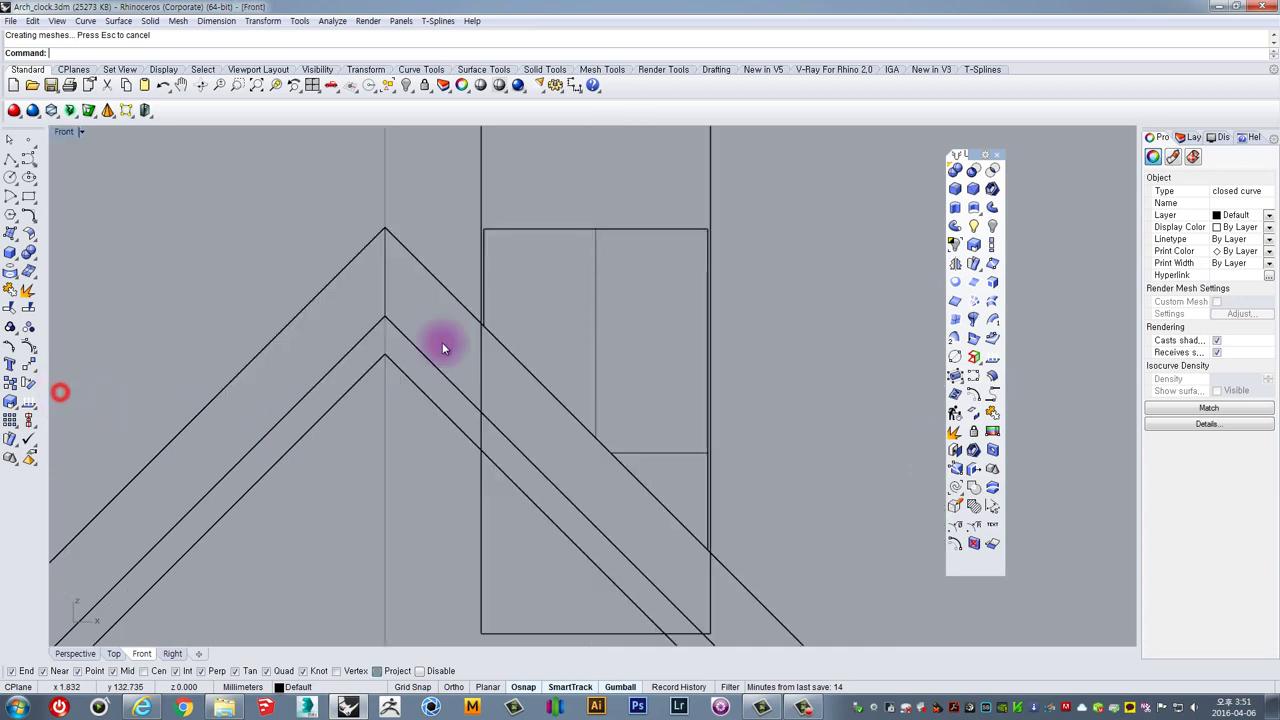
{"action": "left_click", "coordinate": [484, 202]}
{"action": "right_click_drag", "start_coordinate": [566, 331], "coordinate": [396, 346]}
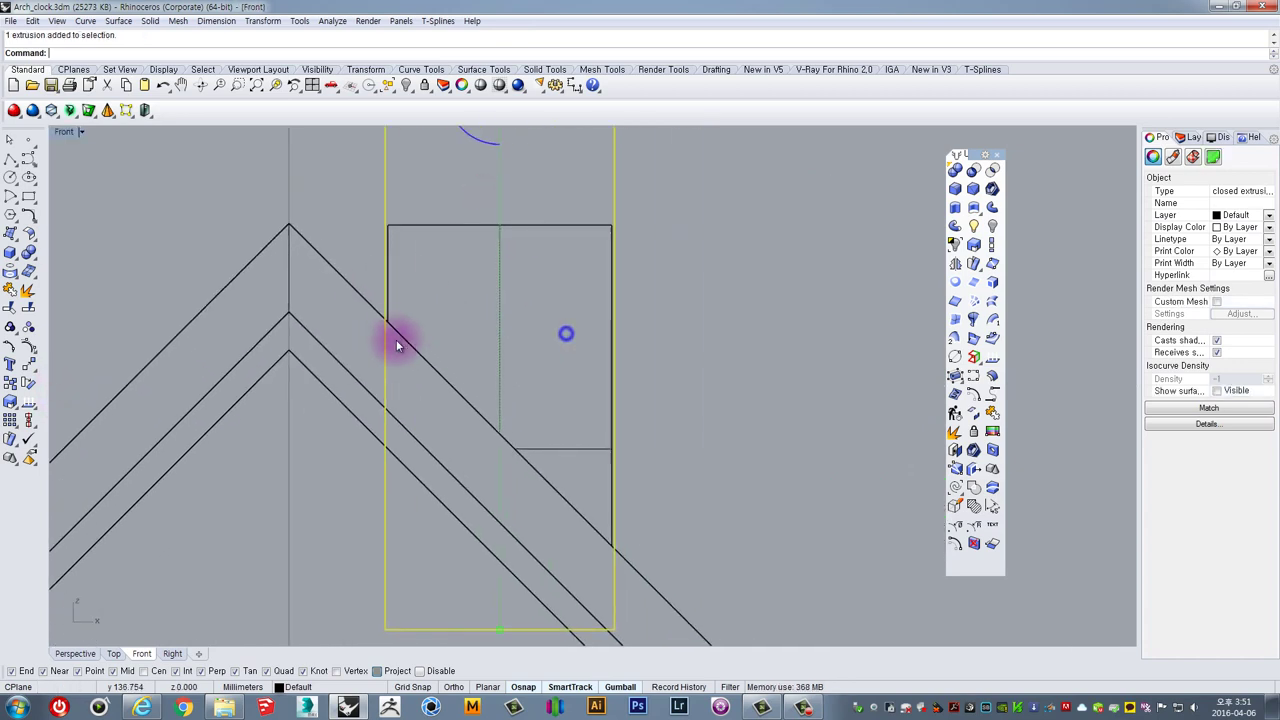
{"action": "left_click", "coordinate": [10, 162]}
{"action": "left_click", "coordinate": [314, 251]}
{"action": "right_click_drag", "start_coordinate": [654, 458], "coordinate": [633, 381]}
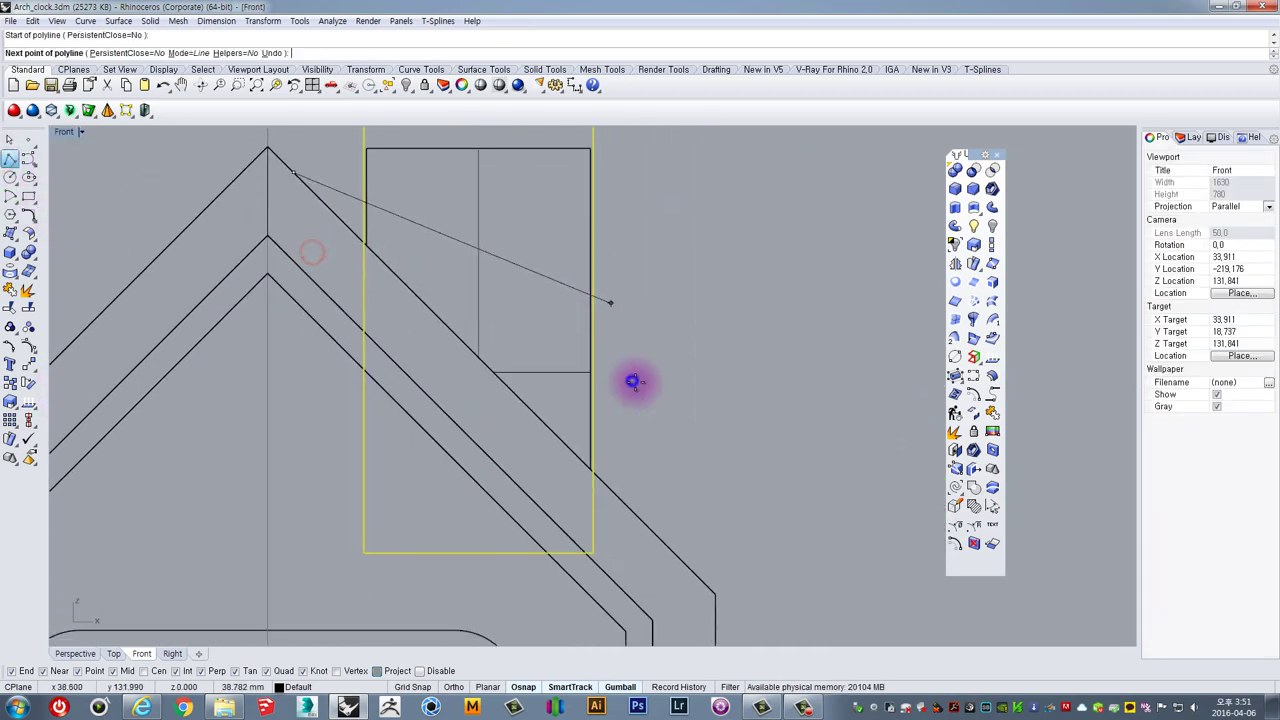
{"action": "left_click", "coordinate": [638, 509]}
{"action": "key", "text": "Return"}
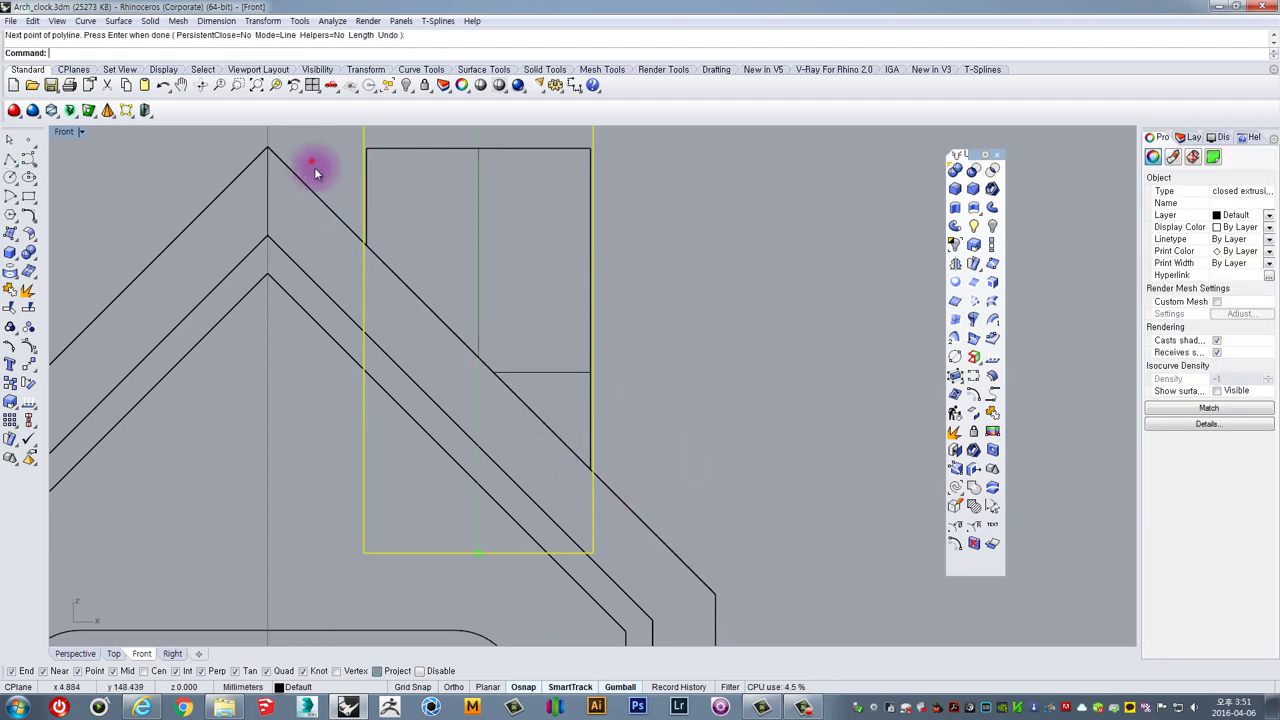
Trim away the part of the extruded box below the roof slope, using the slope line as the cutter
{"action": "left_click_drag", "start_coordinate": [312, 162], "coordinate": [736, 541]}
{"action": "left_click", "coordinate": [340, 215]}
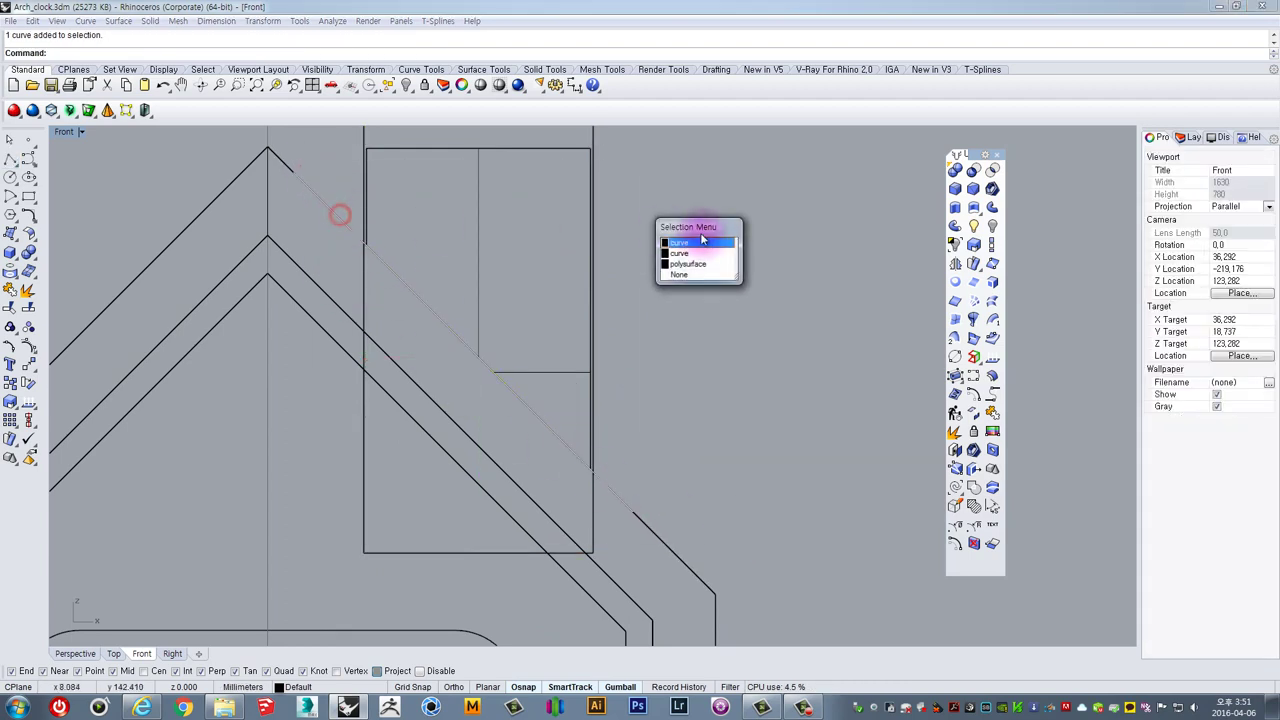
{"action": "left_click", "coordinate": [698, 244]}
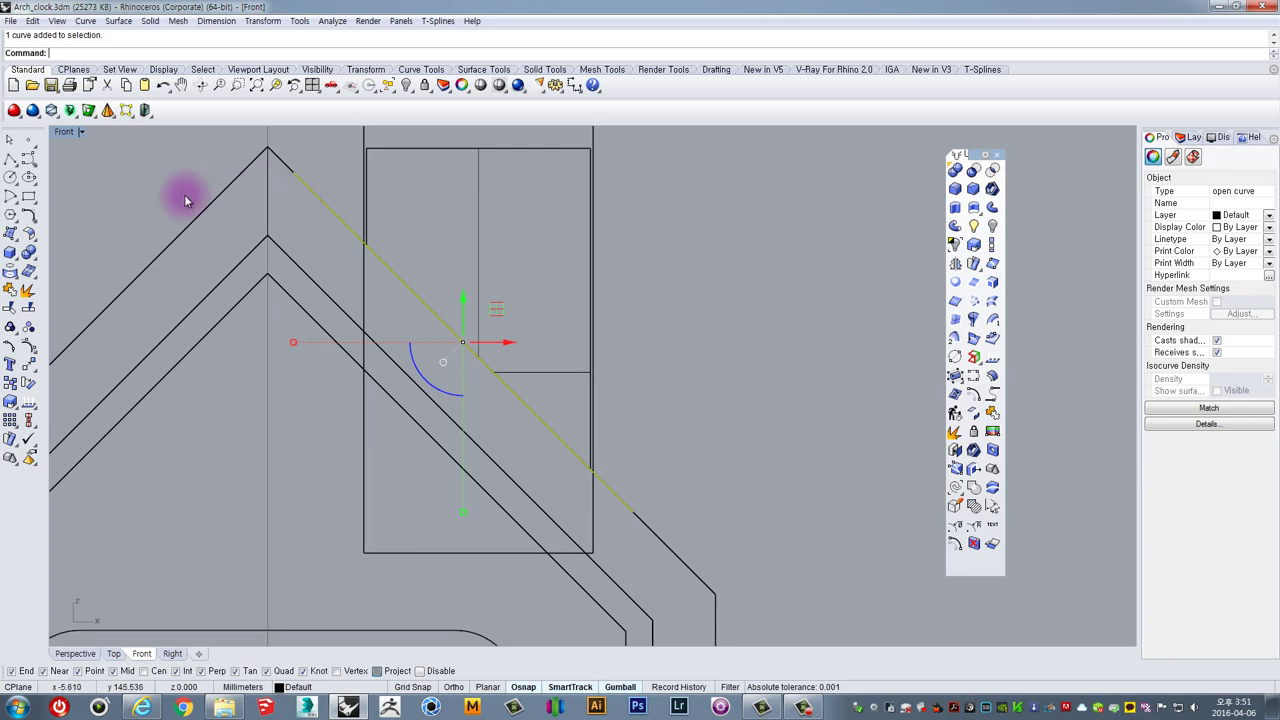
{"action": "left_click", "coordinate": [30, 343]}
{"action": "left_click", "coordinate": [397, 477]}
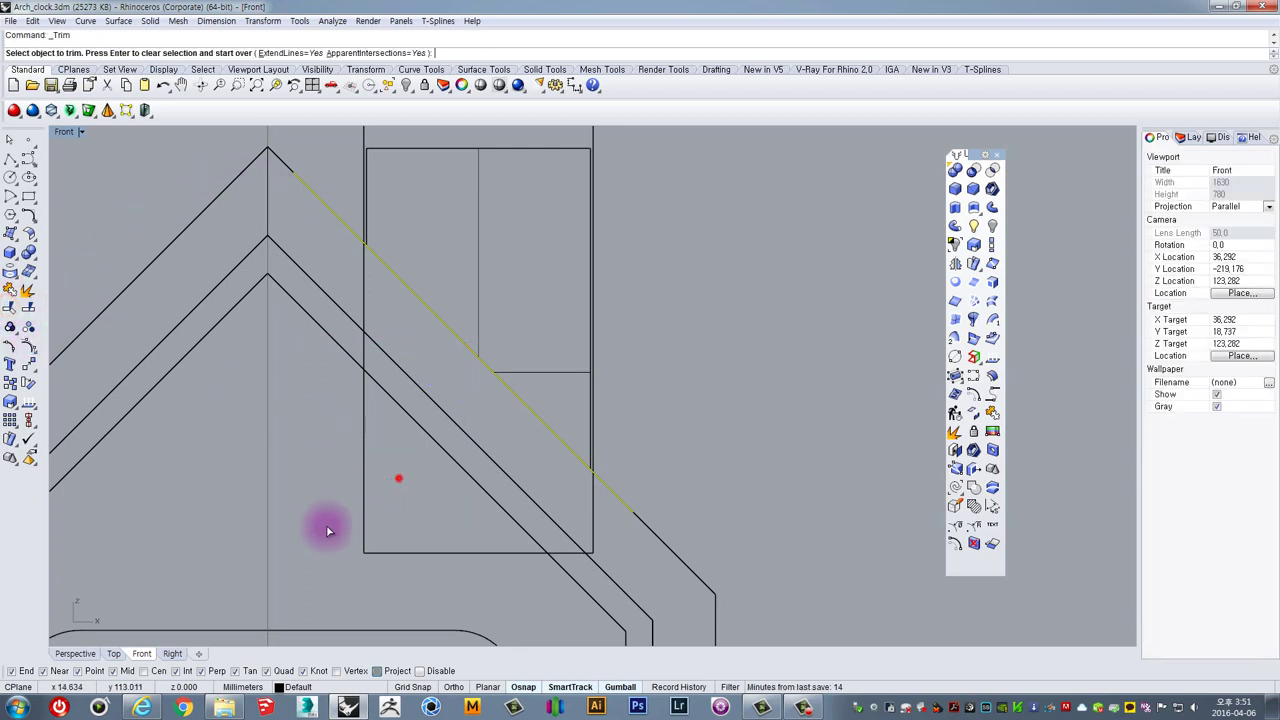
{"action": "right_click_drag", "start_coordinate": [383, 443], "coordinate": [389, 579]}
{"action": "key", "text": "Return"}
Cap the open sloped underside of the trimmed offset box to make it a closed solid
{"action": "left_click_drag", "start_coordinate": [623, 240], "coordinate": [564, 228]}
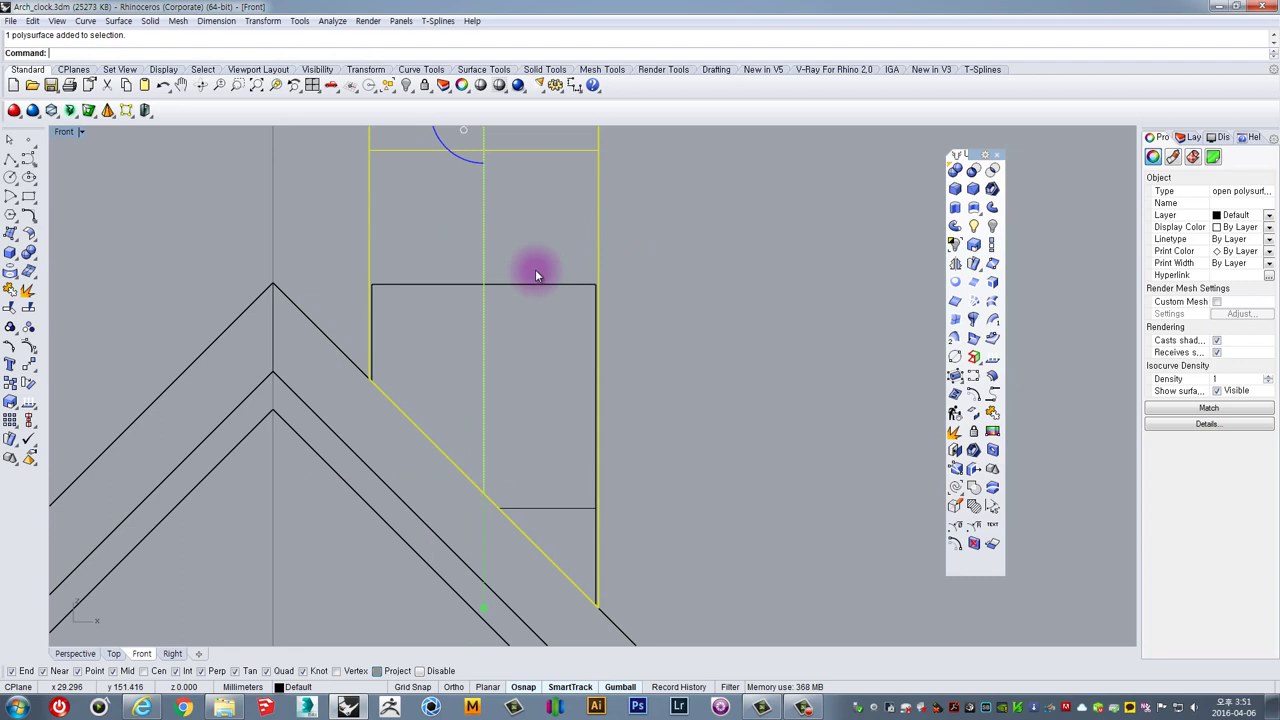
{"action": "left_click", "coordinate": [955, 451]}
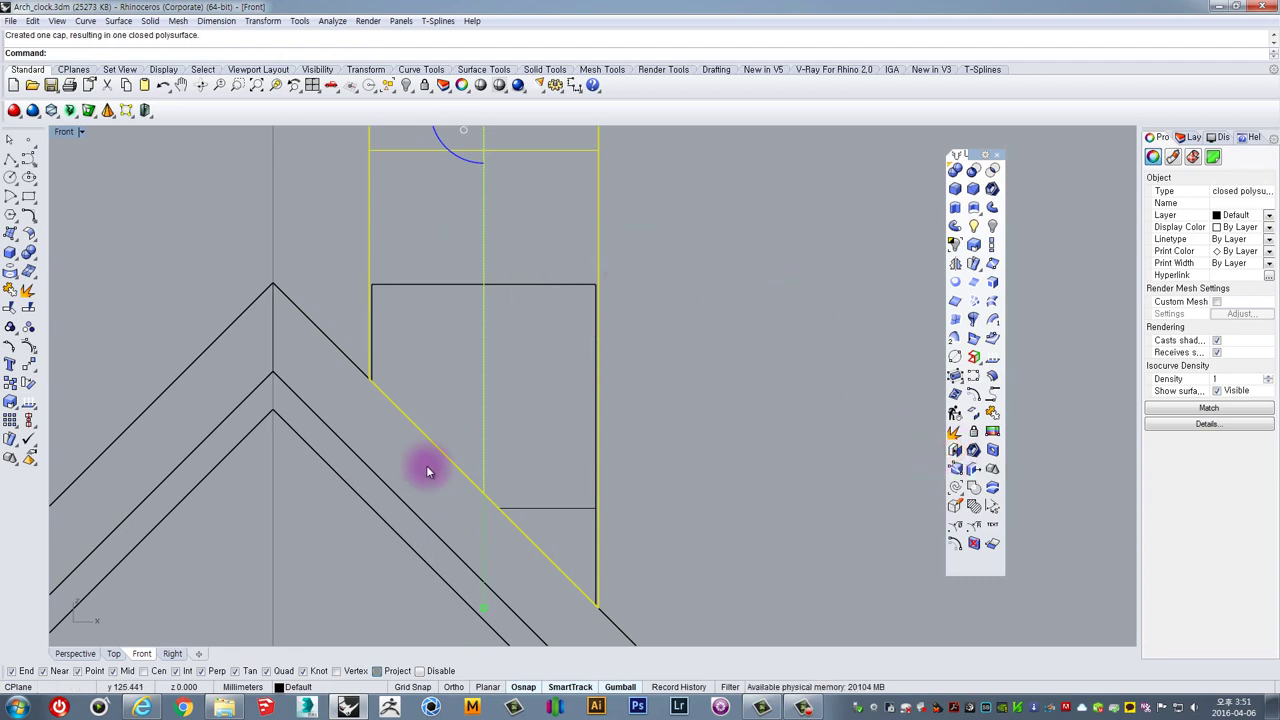
{"action": "right_click_drag", "start_coordinate": [531, 362], "coordinate": [533, 413]}
Move the slope-trimmed offset box 3 mm straight down into the roof in the Front view
{"action": "left_click_drag", "start_coordinate": [634, 271], "coordinate": [546, 231]}
{"action": "scroll", "coordinate": [546, 231], "scroll_direction": "down", "scroll_amount": 4}
{"action": "right_click_drag", "start_coordinate": [517, 206], "coordinate": [507, 247]}
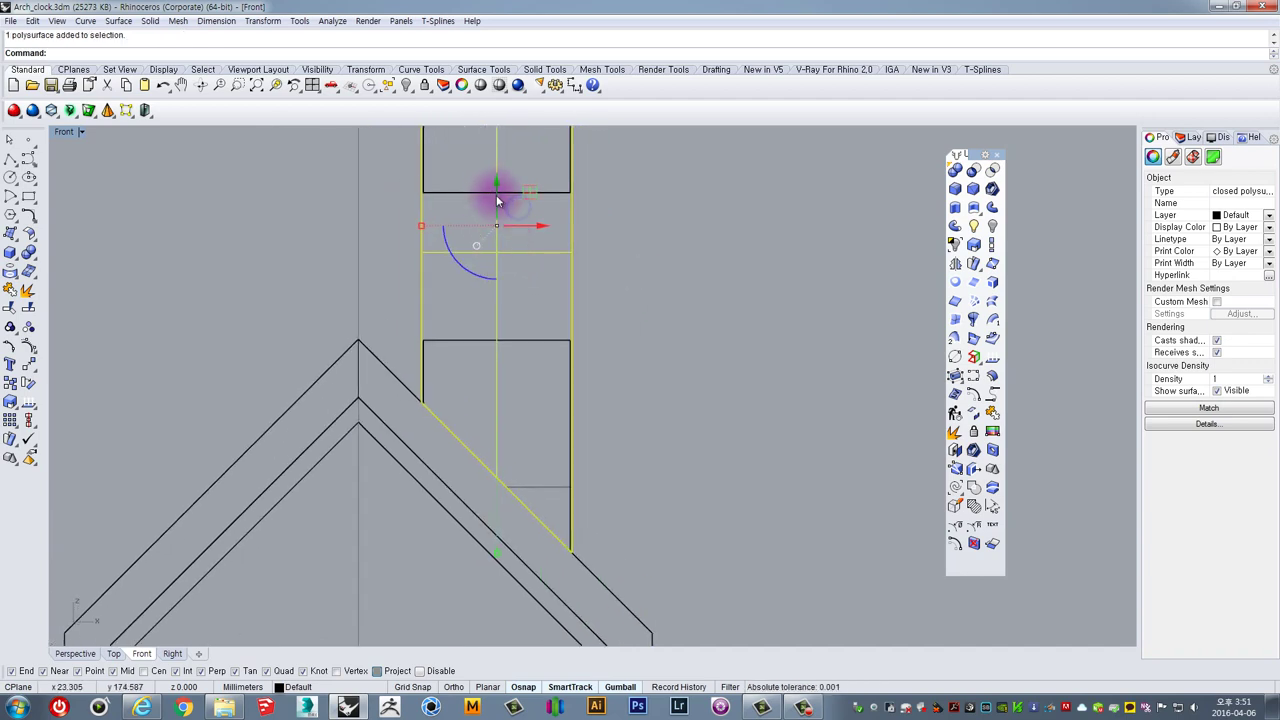
{"action": "left_click", "coordinate": [497, 198]}
{"action": "type", "text": "-3"}
{"action": "key", "text": "Return"}
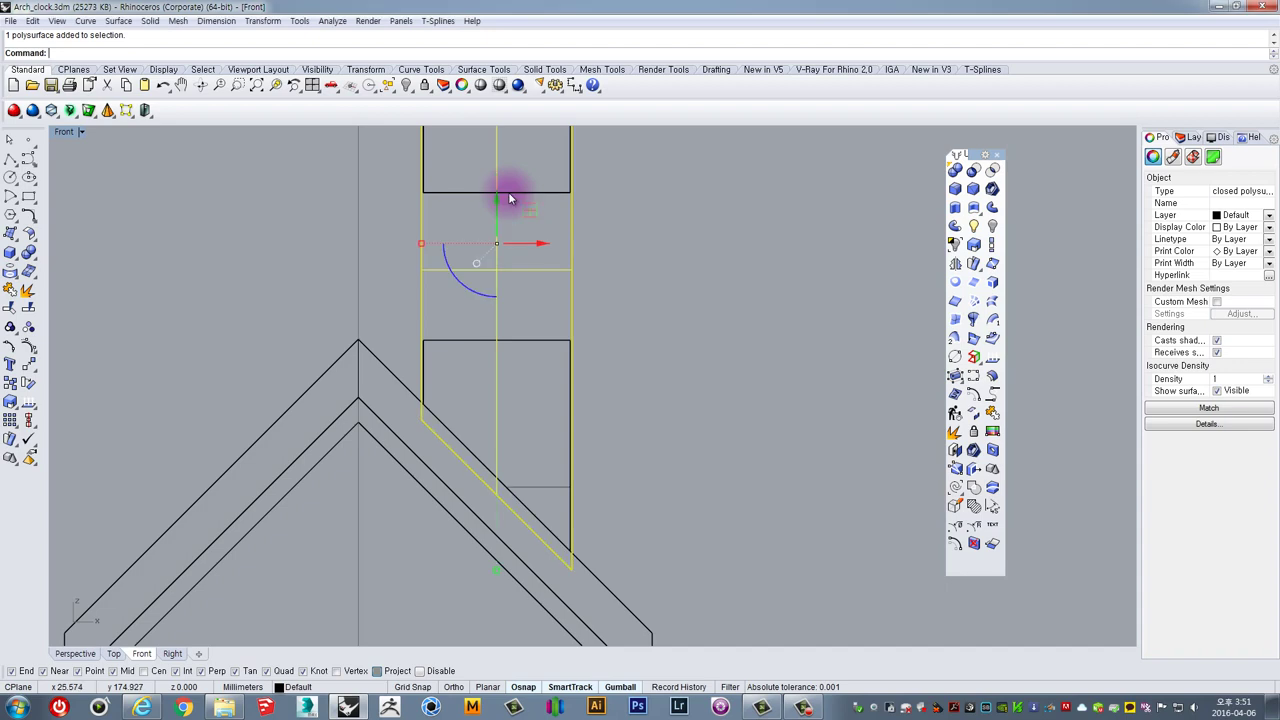
Subtract the lowered offset box from the house body with a Boolean difference to cut the chimney recess
{"action": "left_click", "coordinate": [380, 361]}
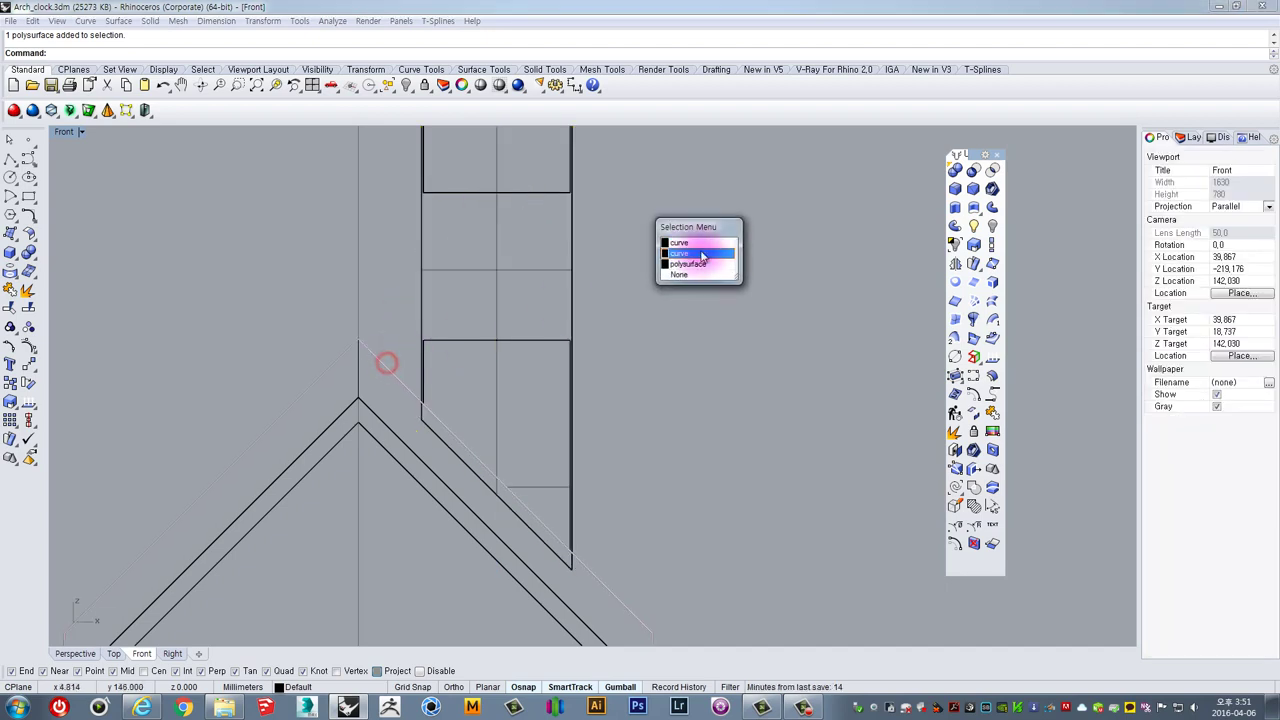
{"action": "left_click", "coordinate": [695, 266]}
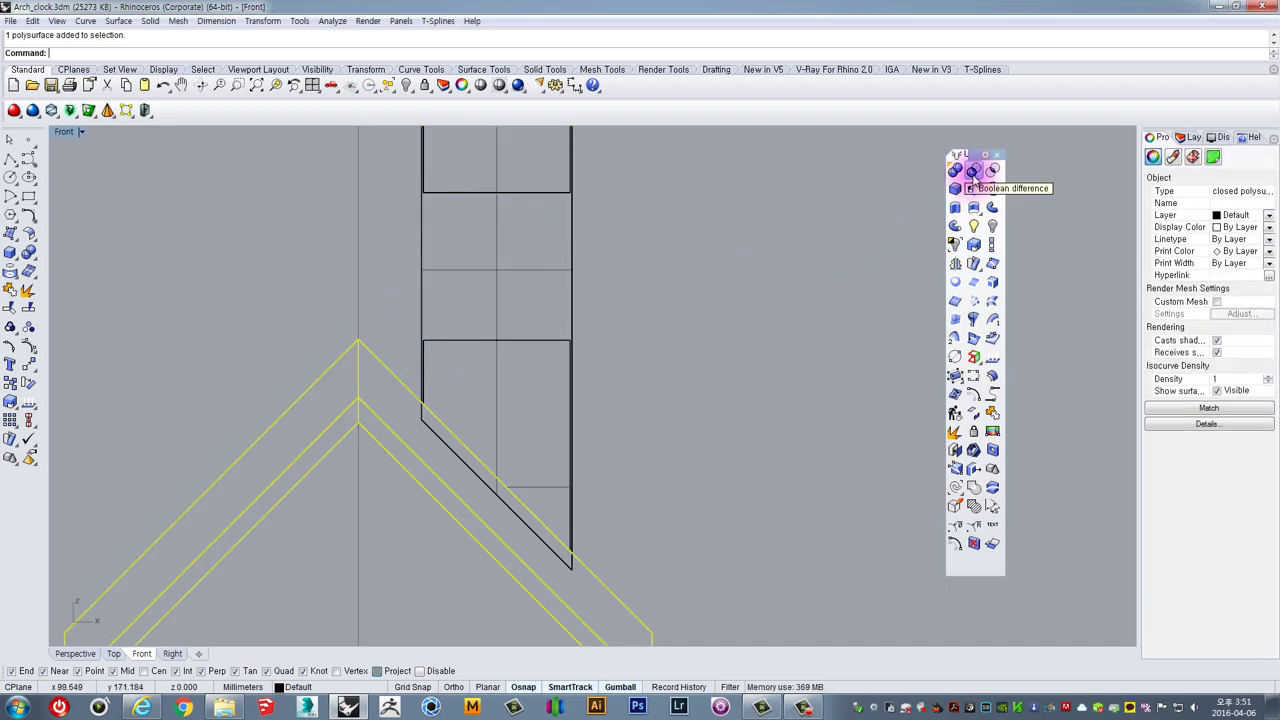
{"action": "left_click", "coordinate": [973, 174]}
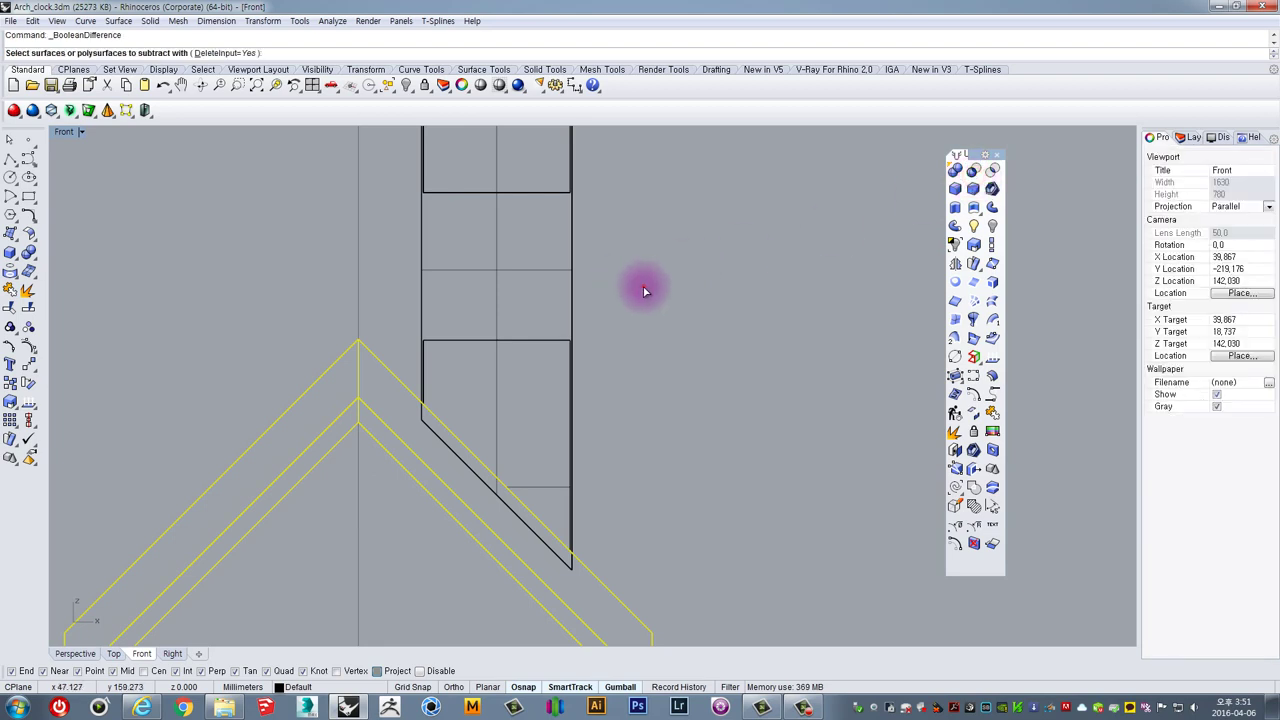
{"action": "left_click", "coordinate": [443, 251]}
{"action": "key", "text": "Return"}
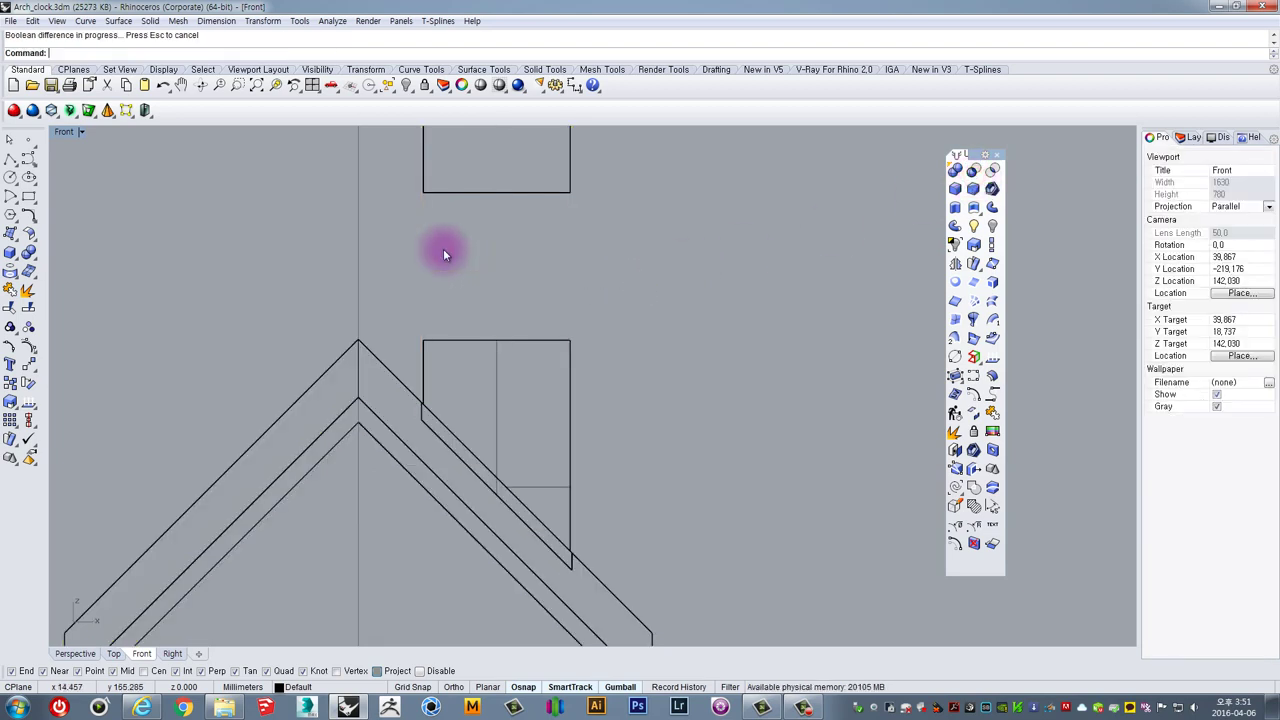
{"action": "left_click", "coordinate": [460, 344]}
{"action": "right_click", "coordinate": [517, 420]}
{"action": "right_click_drag", "start_coordinate": [520, 383], "coordinate": [514, 306]}
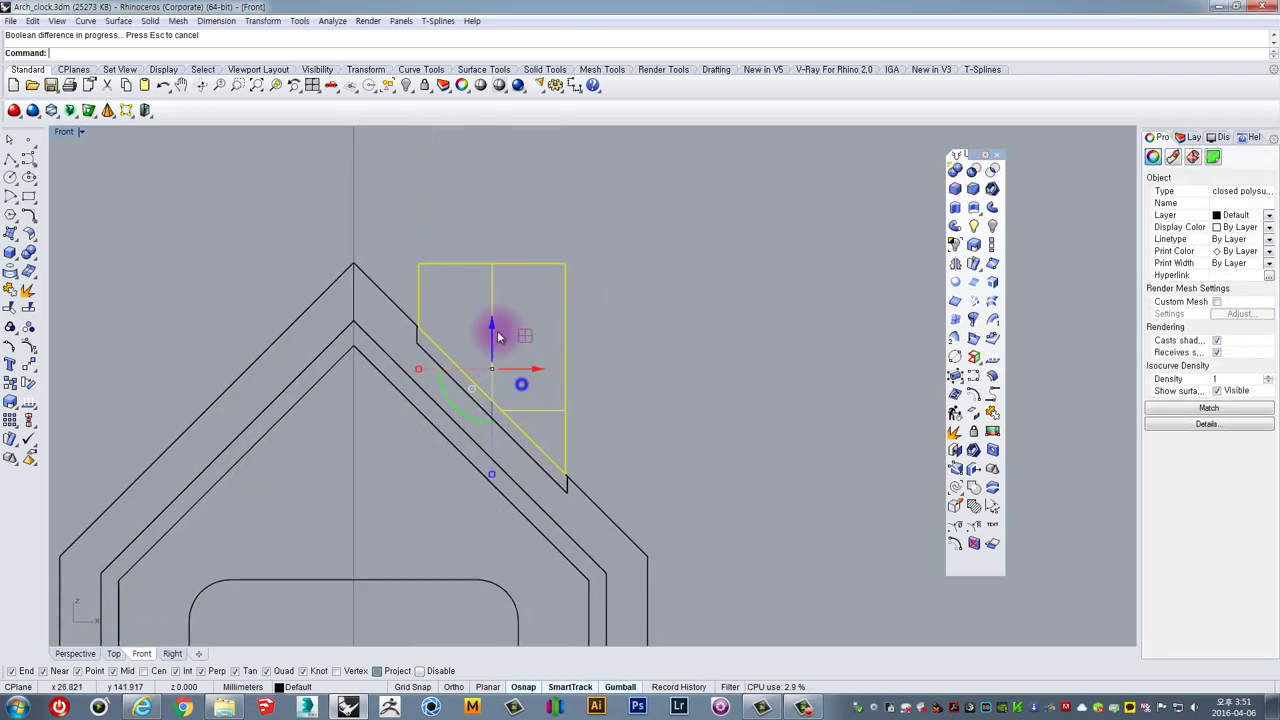
{"action": "scroll", "coordinate": [499, 346], "scroll_direction": "up", "scroll_amount": 2}
{"action": "left_click_drag", "start_coordinate": [494, 348], "coordinate": [504, 370]}
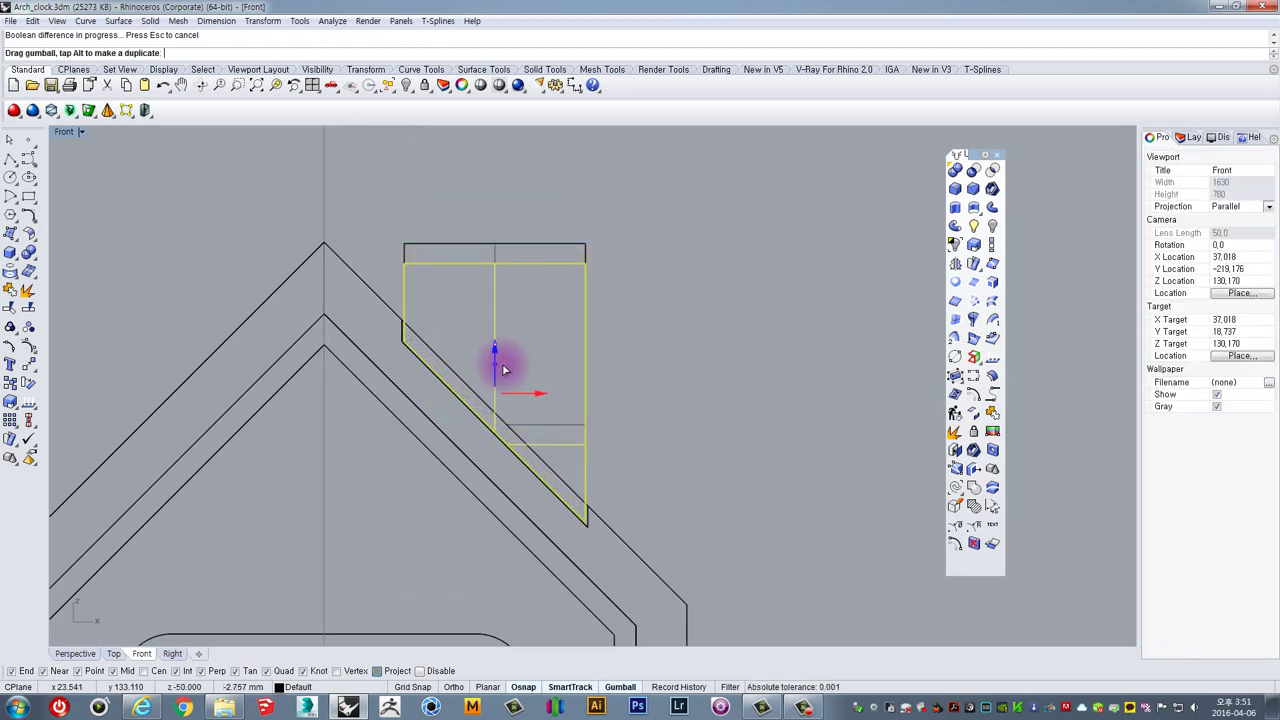
{"action": "key", "text": "ctrl+z"}
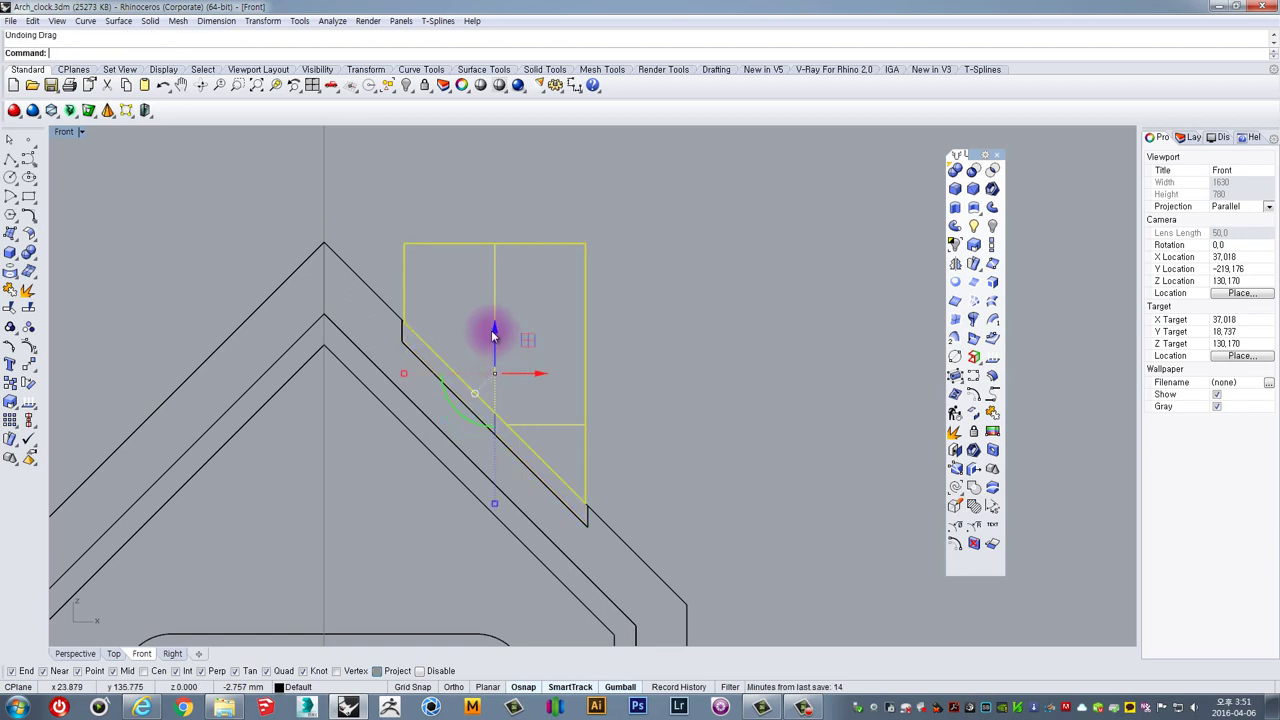
{"action": "left_click_drag", "start_coordinate": [496, 350], "coordinate": [496, 370]}
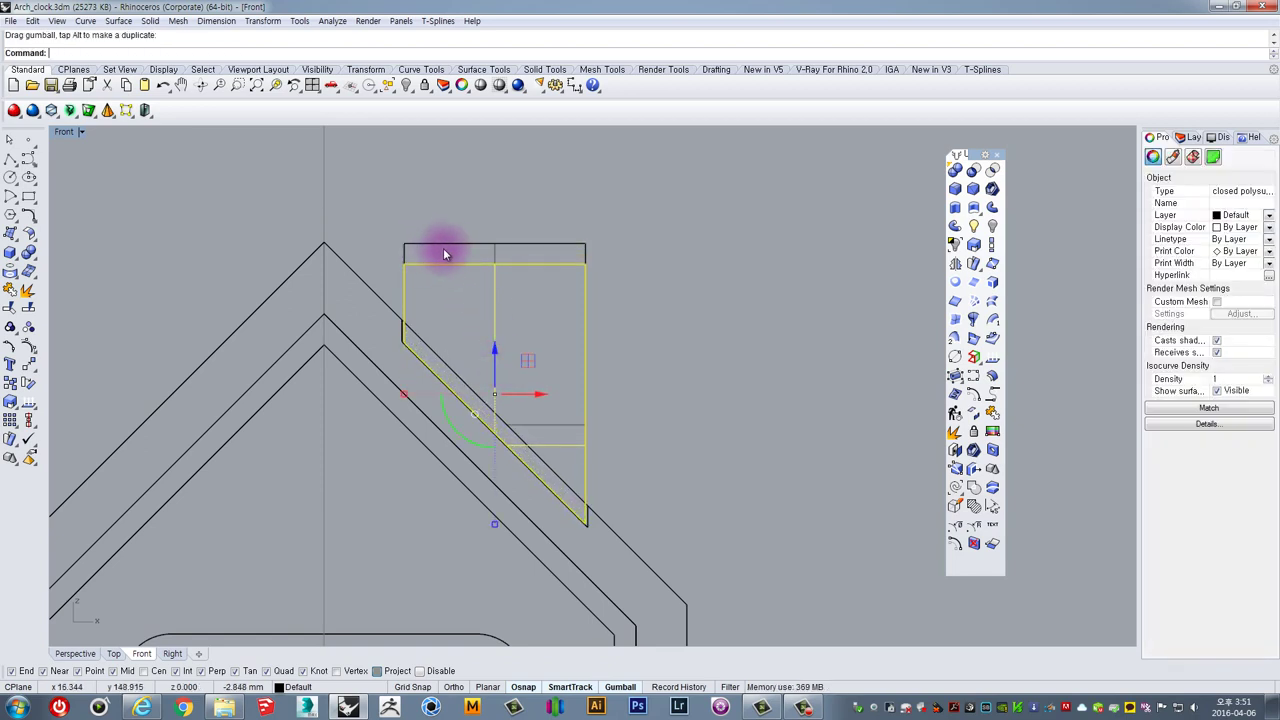
{"action": "left_click", "coordinate": [446, 245]}
{"action": "key", "text": "Delete"}
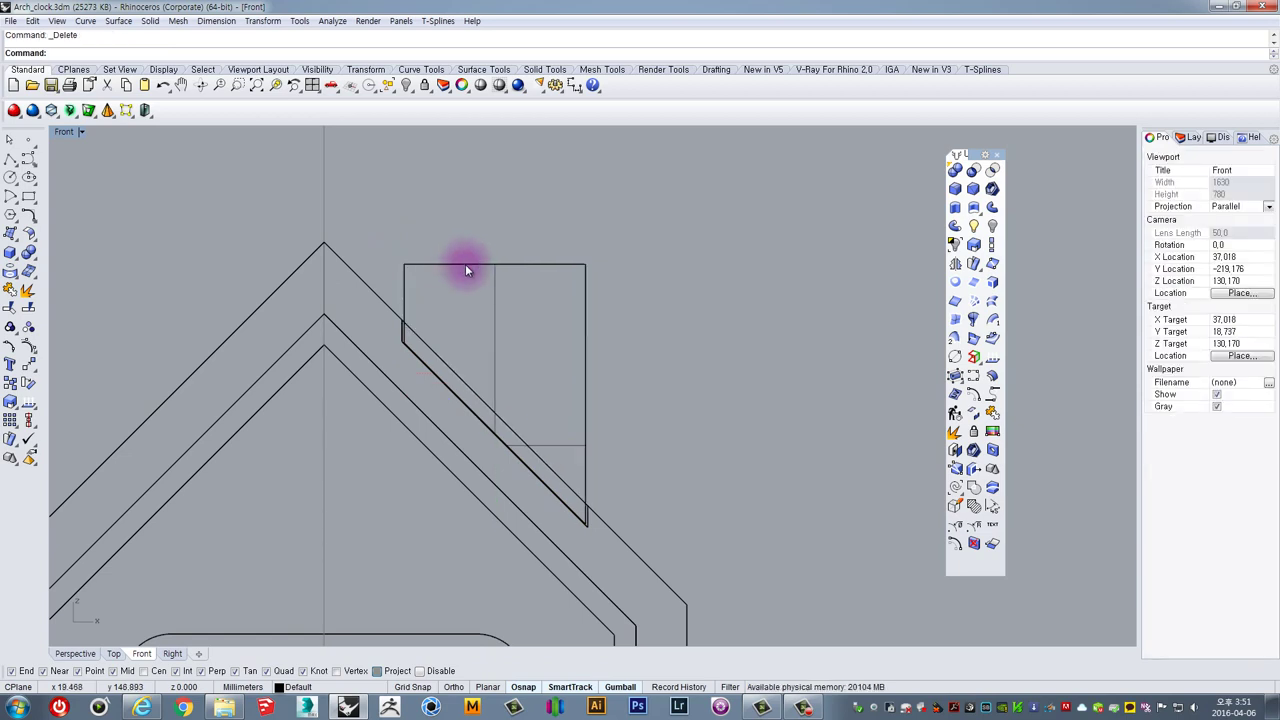
{"action": "left_click", "coordinate": [465, 264]}
{"action": "right_click_drag", "start_coordinate": [474, 245], "coordinate": [443, 272]}
{"action": "key", "text": "ctrl+z"}
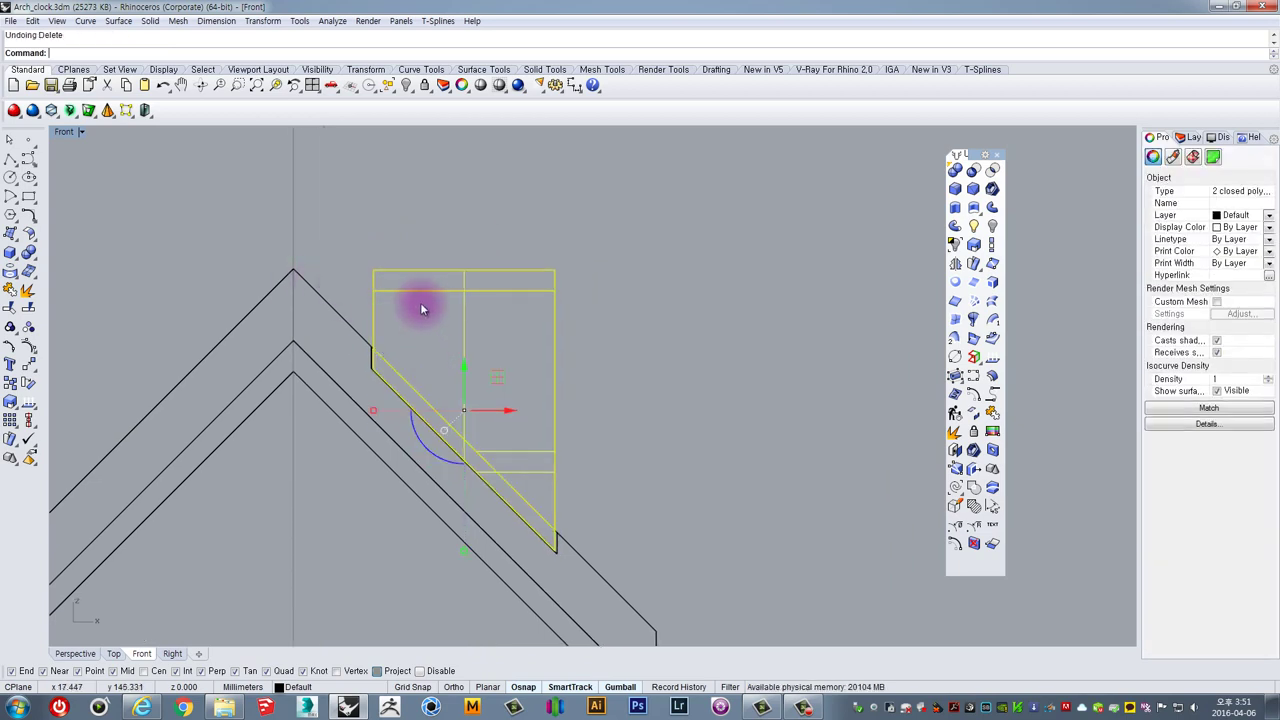
{"action": "key", "text": "ctrl+z"}
Delete one of the two coincident chimney solids above the roof slope
{"action": "left_click", "coordinate": [464, 272]}
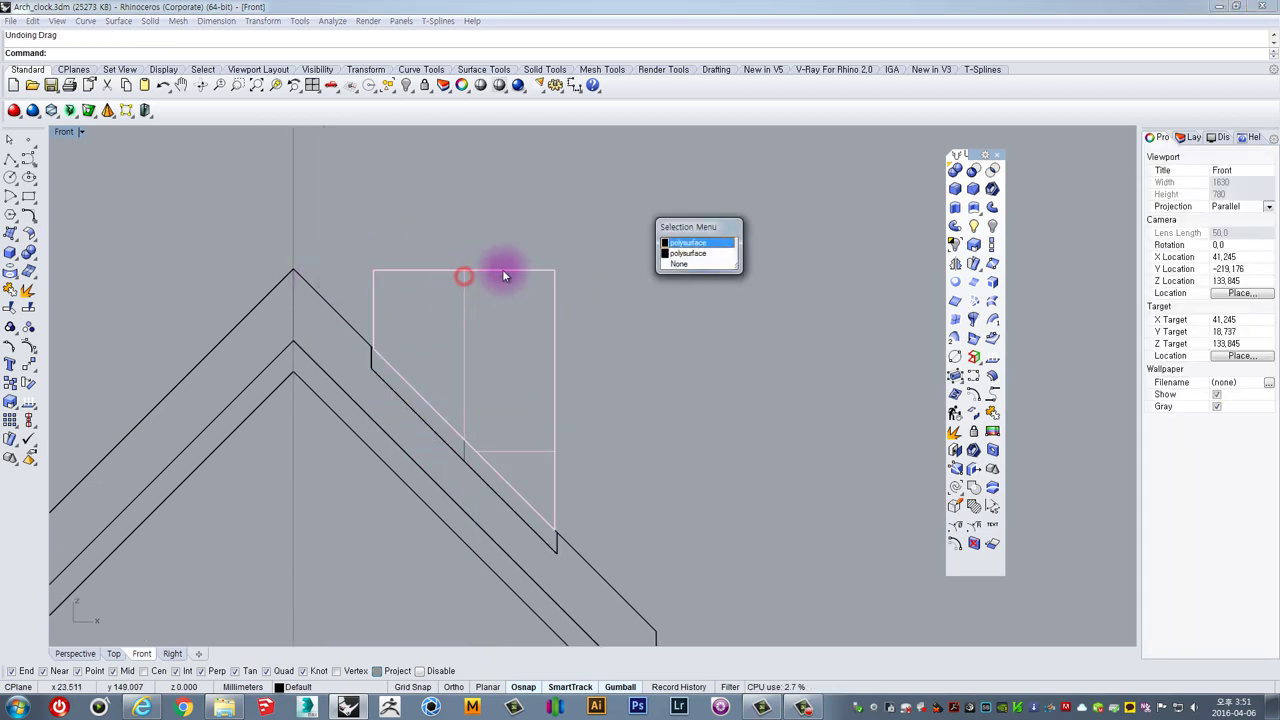
{"action": "left_click", "coordinate": [527, 261]}
{"action": "key", "text": "Delete"}
Move the remaining chimney solid 3 mm straight down so it sits in the roof recess
{"action": "left_click", "coordinate": [512, 269]}
{"action": "right_click_drag", "start_coordinate": [477, 313], "coordinate": [476, 333]}
{"action": "left_click", "coordinate": [472, 392]}
{"action": "type", "text": "-"}
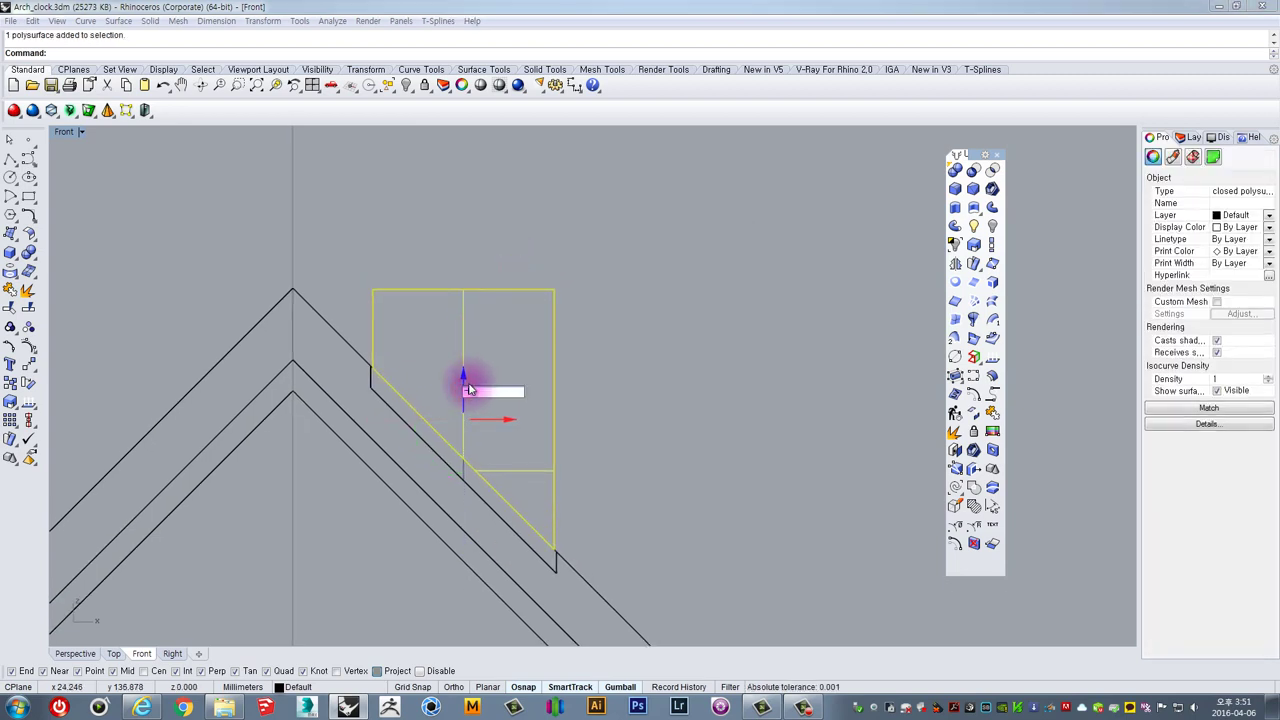
{"action": "type", "text": "3"}
{"action": "key", "text": "Return"}
{"action": "key", "text": "ctrl+z"}
{"action": "left_click", "coordinate": [463, 366]}
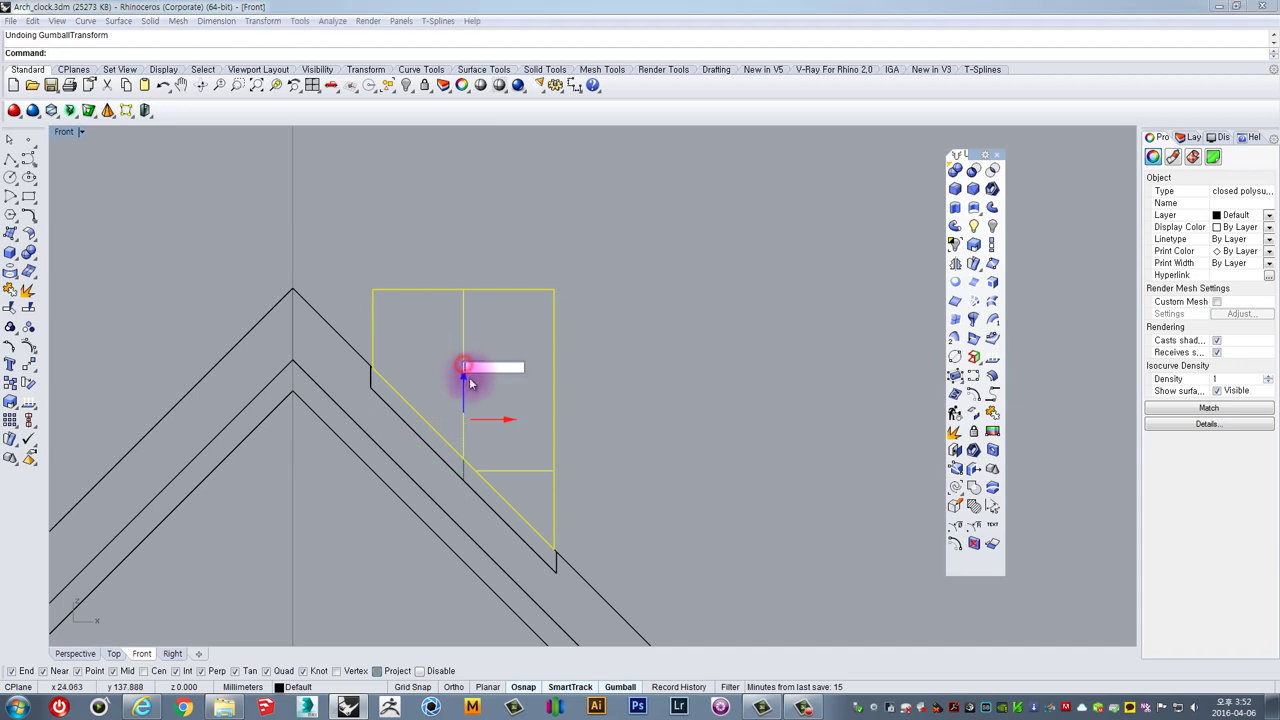
{"action": "type", "text": "-3"}
{"action": "key", "text": "Return"}
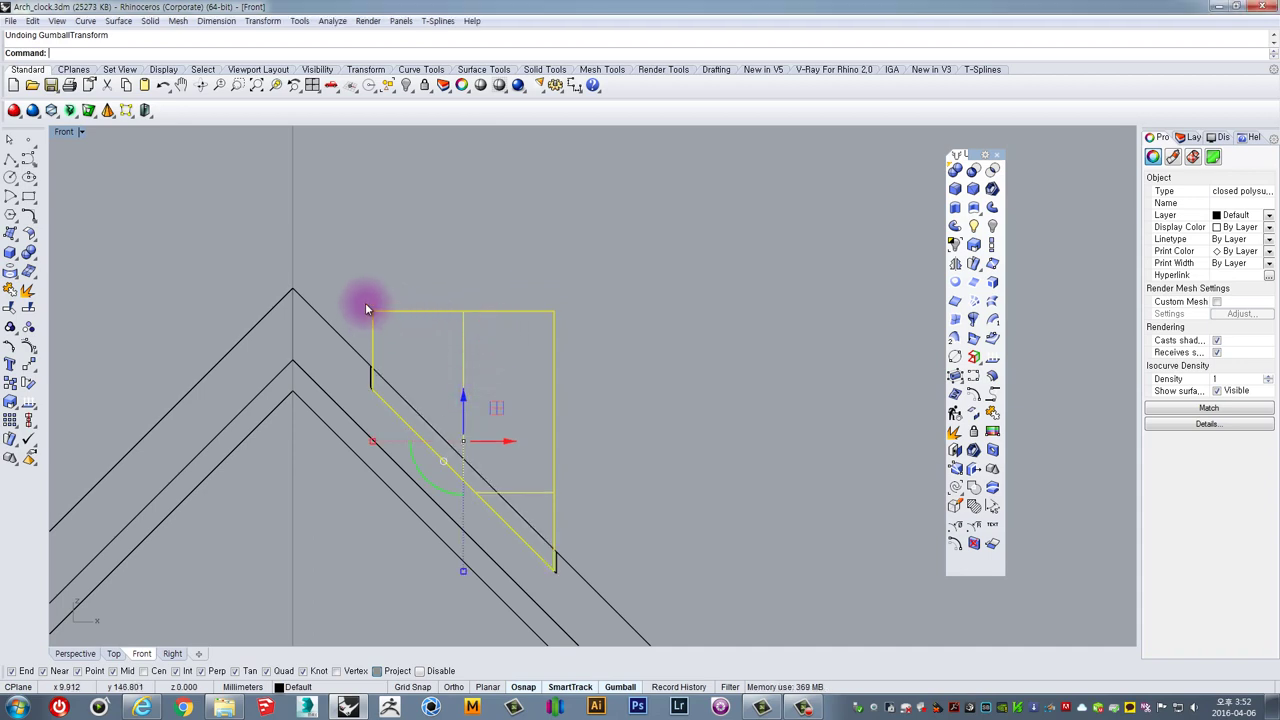
Raise the chimney's top face by 3 mm vertically with Move face
{"action": "right_click_drag", "start_coordinate": [446, 288], "coordinate": [450, 313]}
{"action": "left_click", "coordinate": [718, 256]}
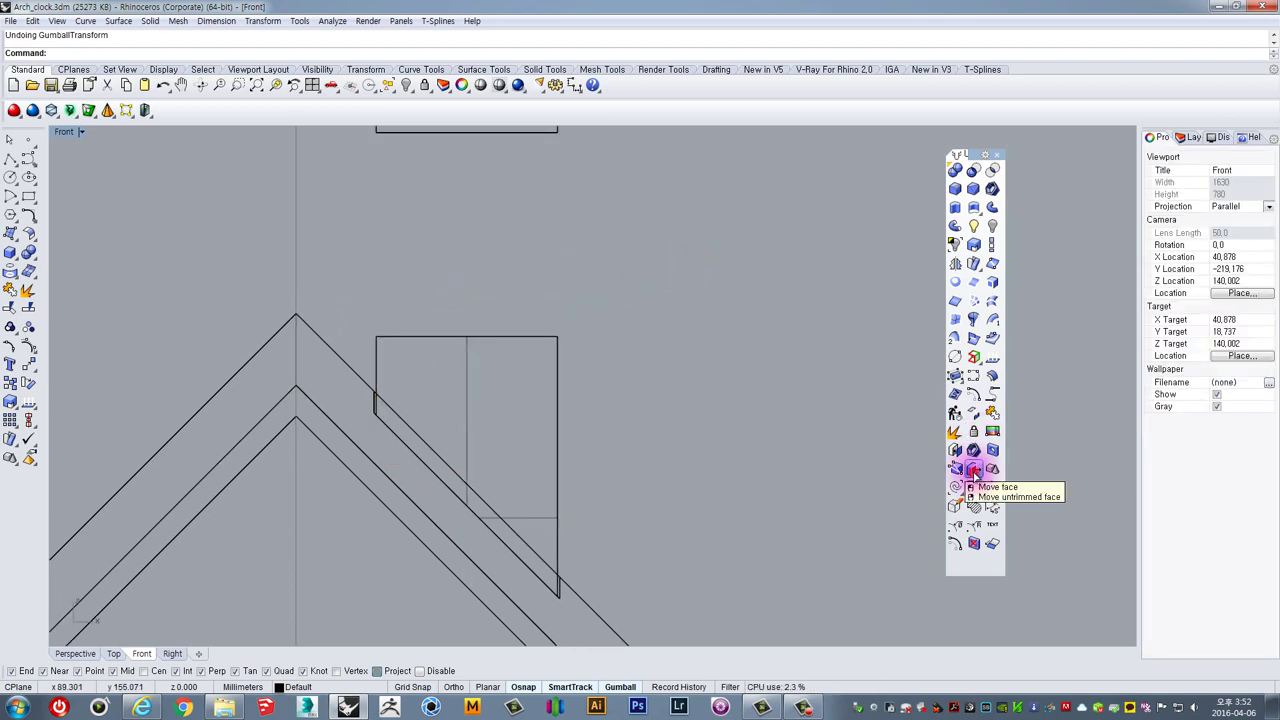
{"action": "left_click", "coordinate": [973, 470]}
{"action": "left_click_drag", "start_coordinate": [350, 298], "coordinate": [600, 350]}
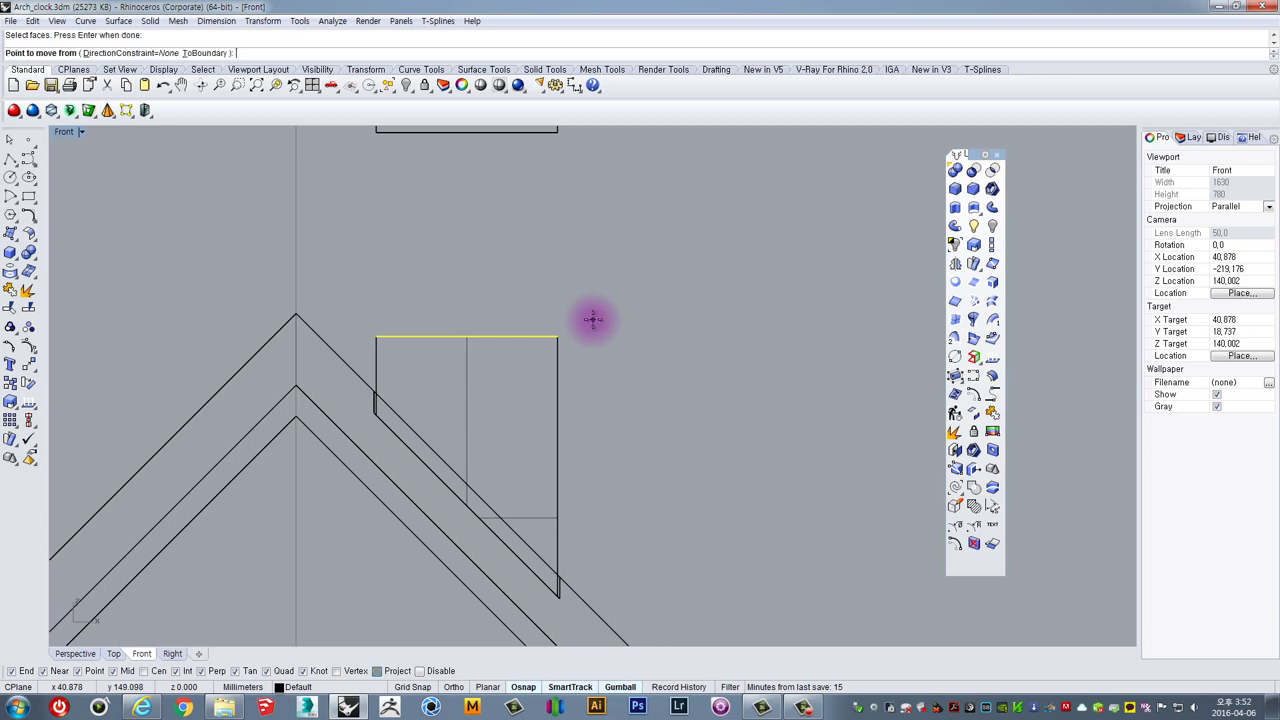
{"action": "left_click", "coordinate": [636, 425]}
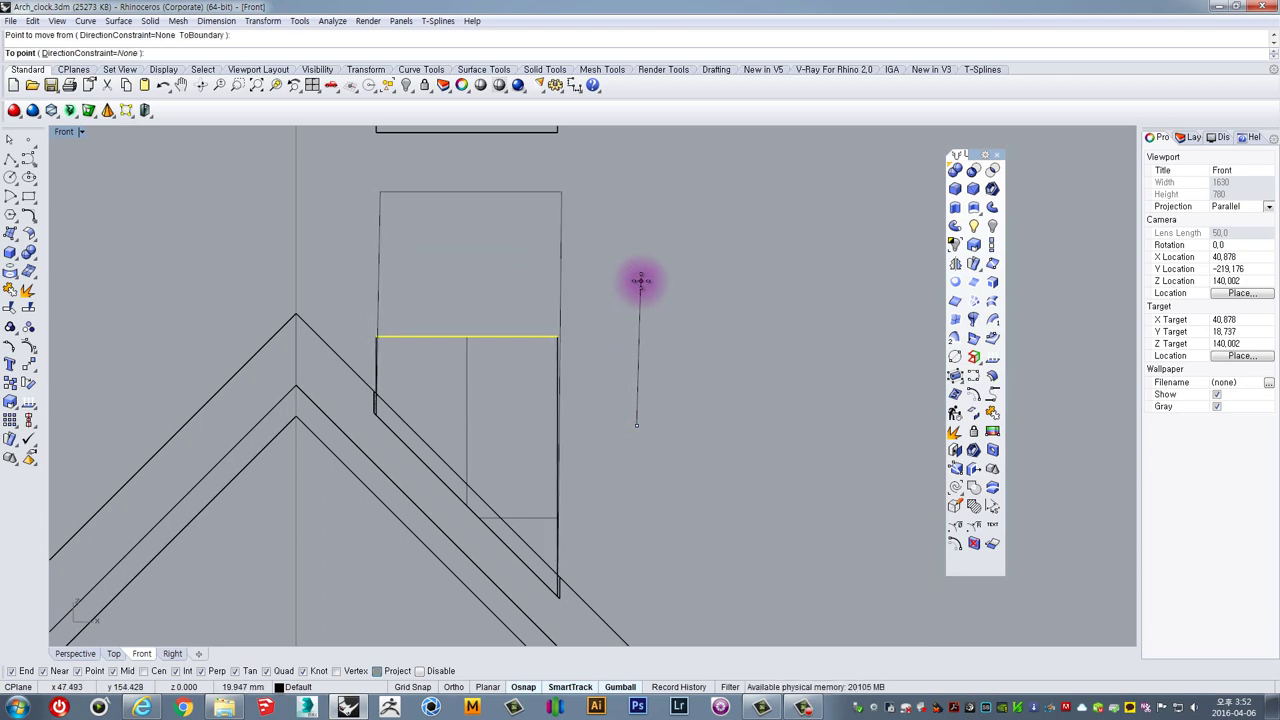
{"action": "type", "text": "3"}
{"action": "key", "text": "Return"}
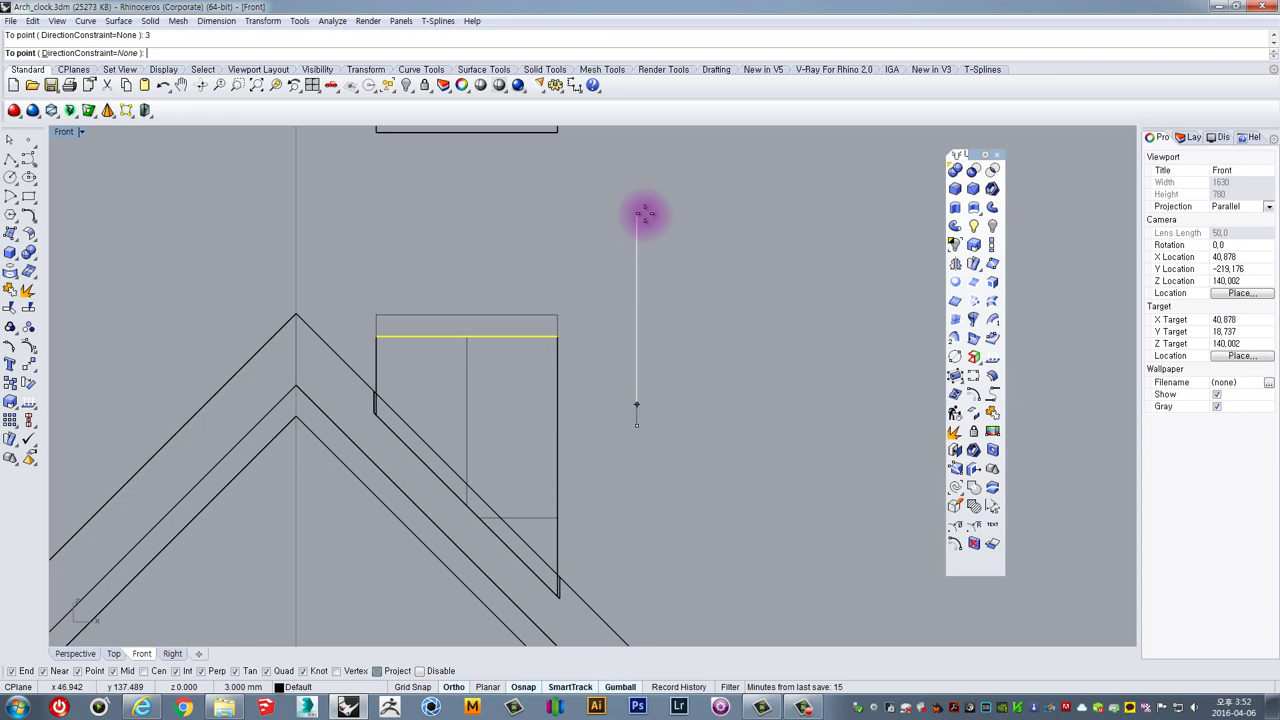
{"action": "key", "text": "Escape"}
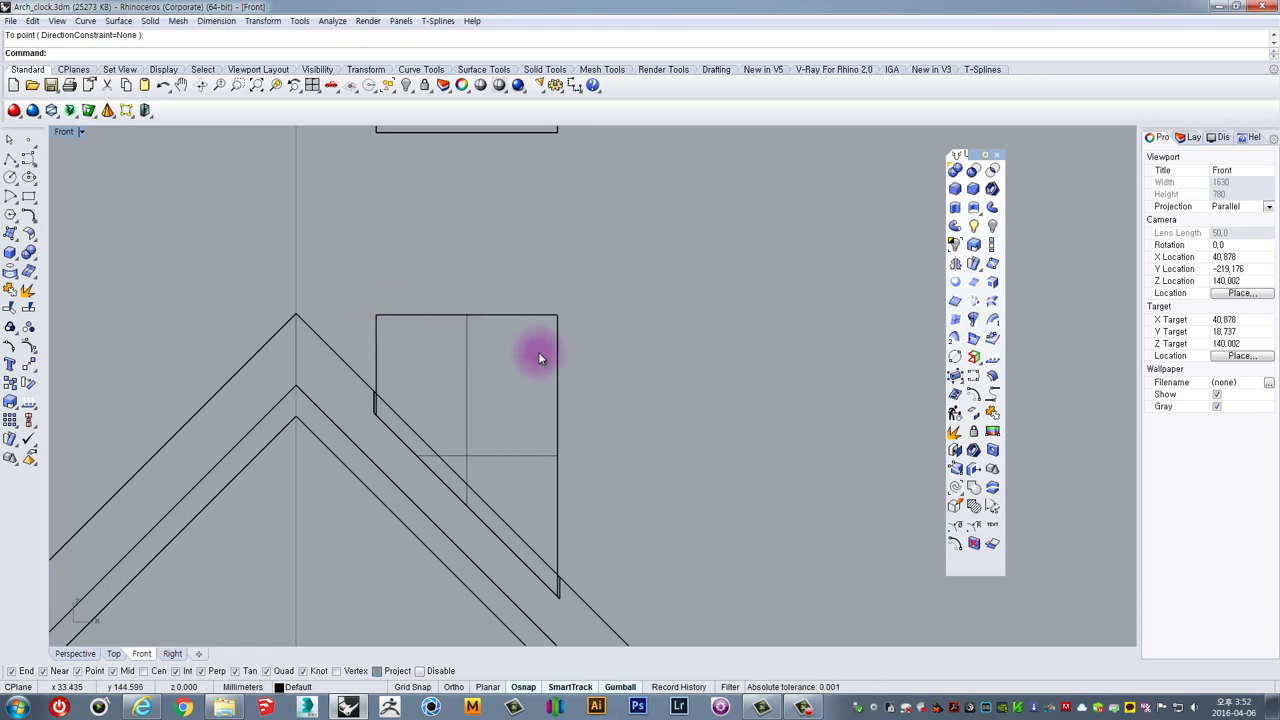
Delete the spare extruded box and the remaining leftover geometry above the house
{"action": "scroll", "coordinate": [543, 344], "scroll_direction": "down", "scroll_amount": 8}
{"action": "left_click_drag", "start_coordinate": [535, 328], "coordinate": [530, 325]}
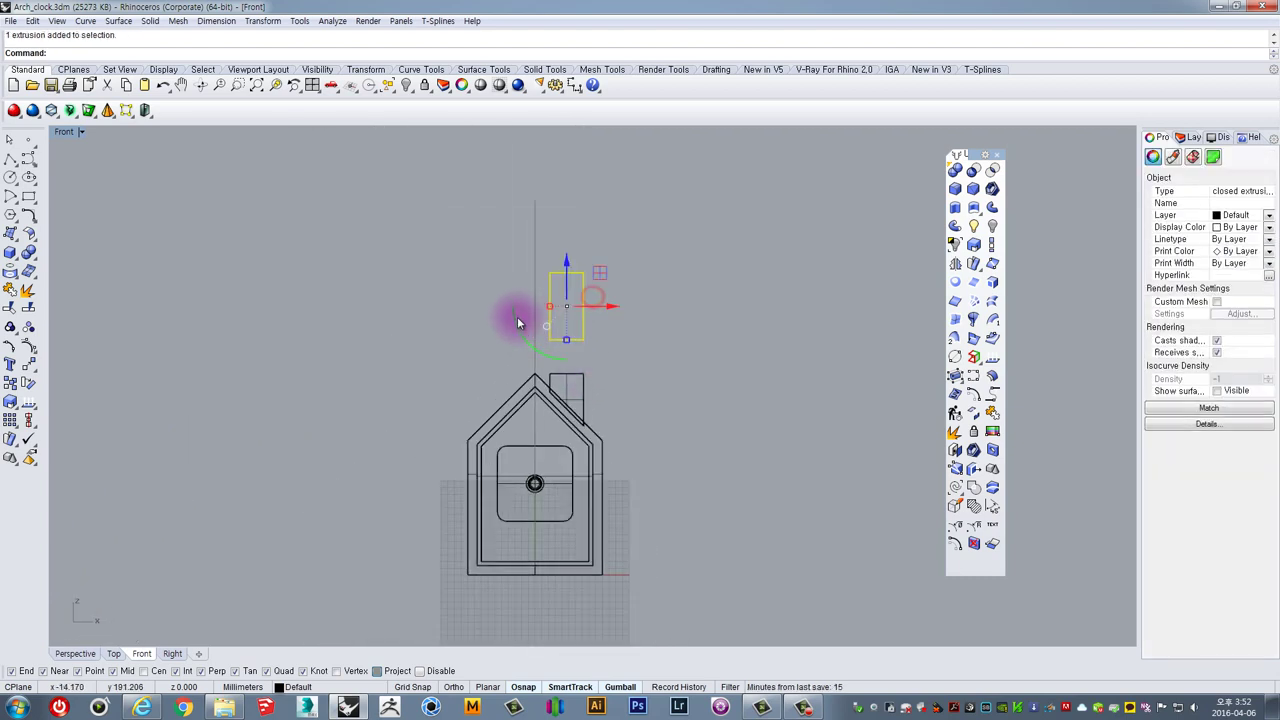
{"action": "key", "text": "Delete"}
{"action": "scroll", "coordinate": [550, 350], "scroll_direction": "up", "scroll_amount": 12}
{"action": "right_click_drag", "start_coordinate": [649, 252], "coordinate": [540, 368]}
{"action": "left_click_drag", "start_coordinate": [634, 320], "coordinate": [404, 170]}
{"action": "key", "text": "Delete"}
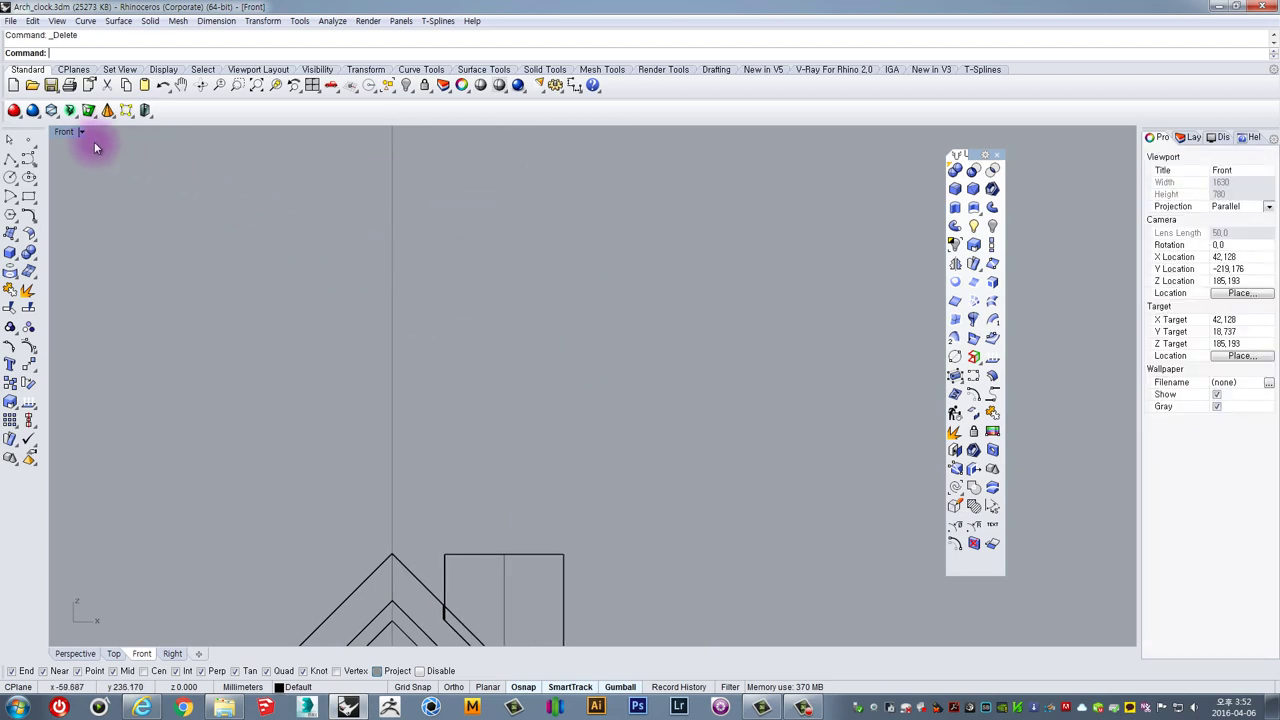
Switch to the maximized Perspective view and examine how the chimney sits on the house roof
{"action": "double_click", "coordinate": [63, 132]}
{"action": "left_click", "coordinate": [614, 133]}
{"action": "double_click", "coordinate": [614, 133]}
{"action": "right_click_drag", "start_coordinate": [669, 271], "coordinate": [587, 385]}
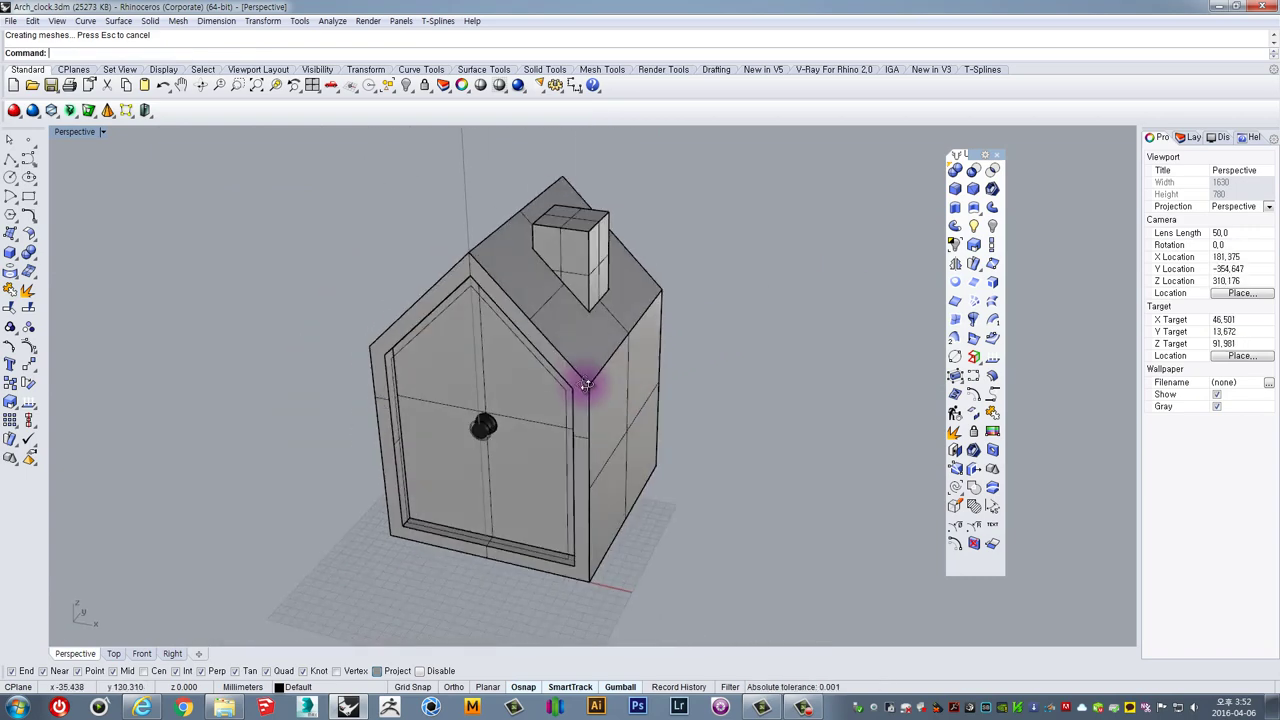
{"action": "right_click_drag", "start_coordinate": [518, 365], "coordinate": [408, 402]}
{"action": "right_click_drag", "start_coordinate": [512, 357], "coordinate": [592, 374]}
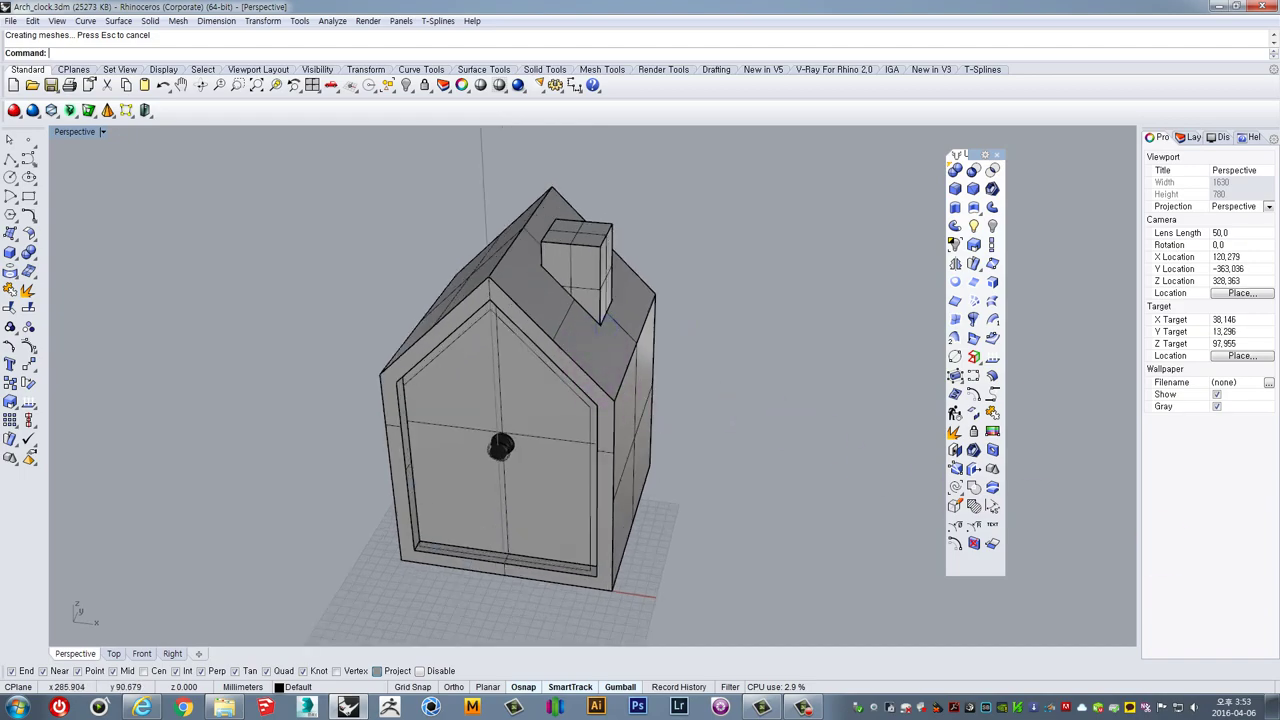